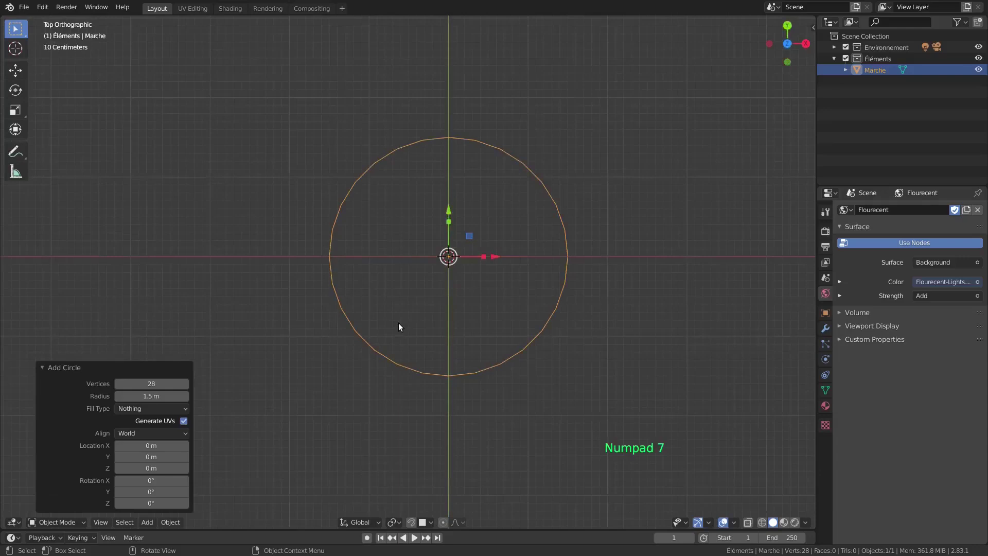
- Extrude all the circle's vertices inward, scaling the new ring by 10/150 in X and Y
key("Tab")
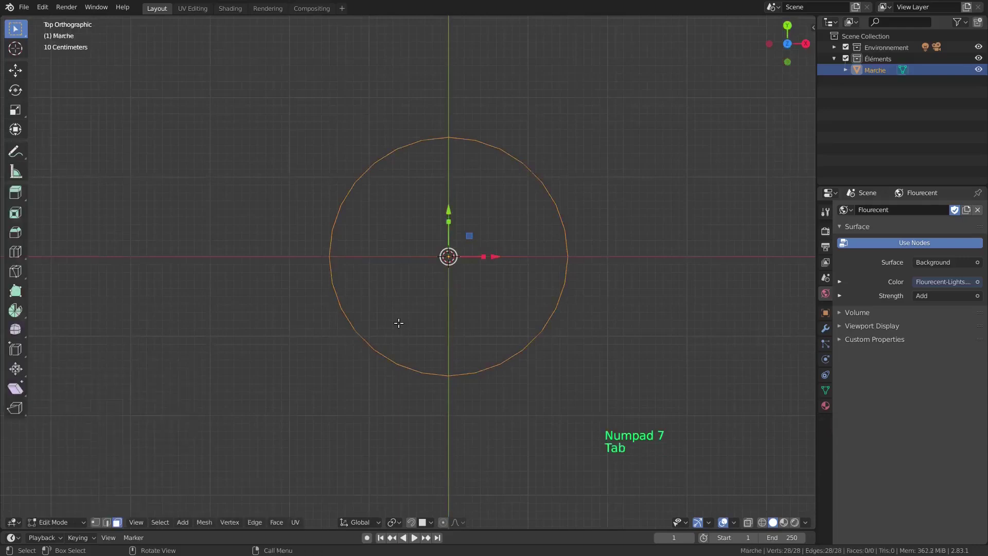
key("1")
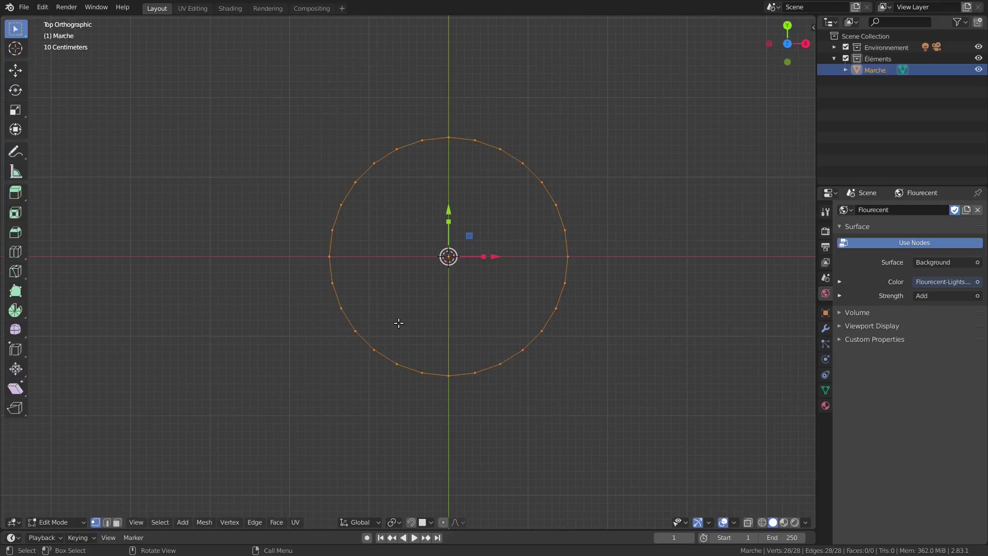
key("e")
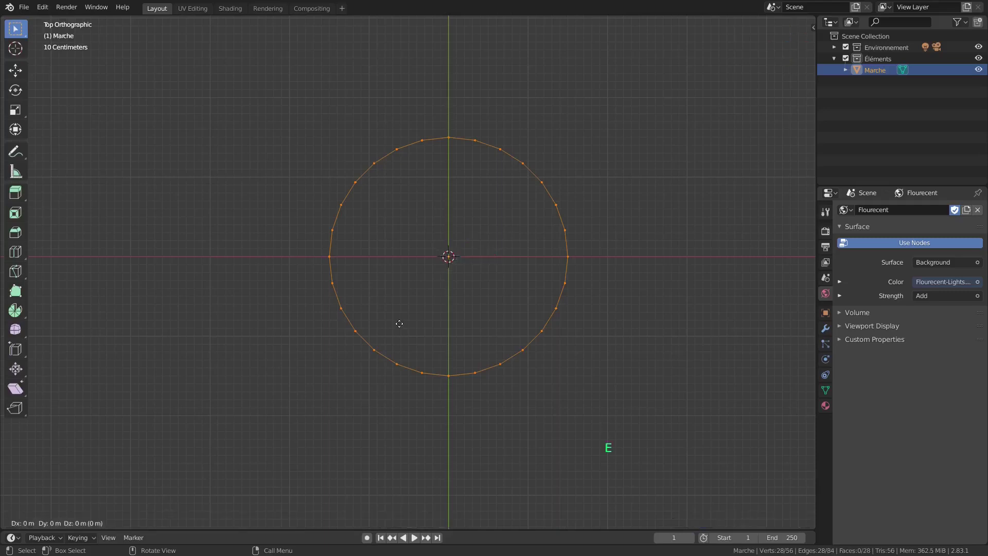
key("s")
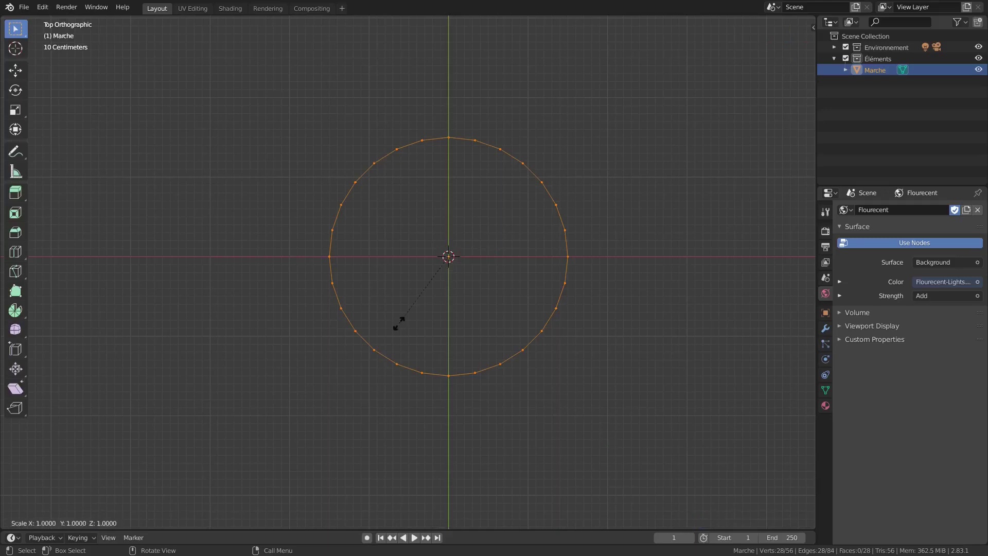
left_click(399, 323)
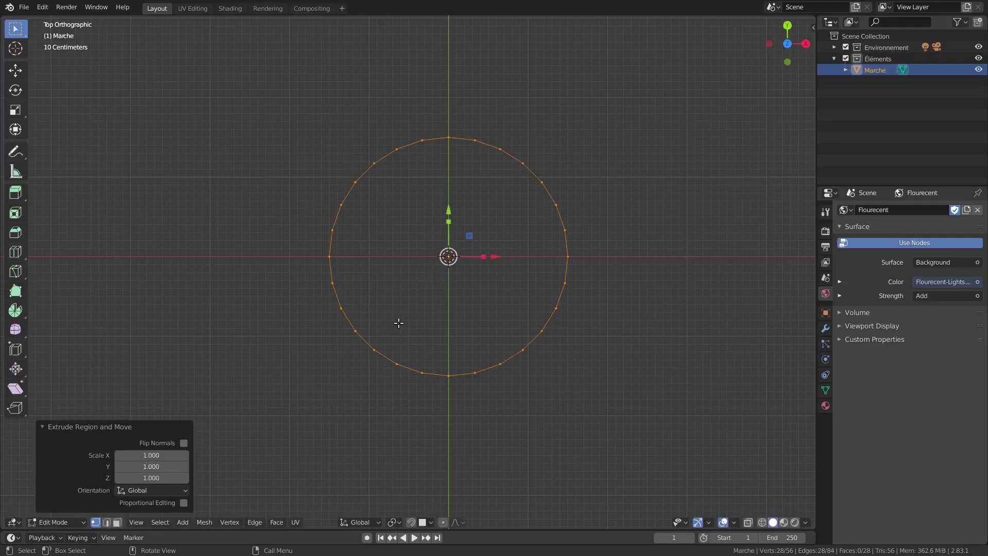
left_click(170, 455)
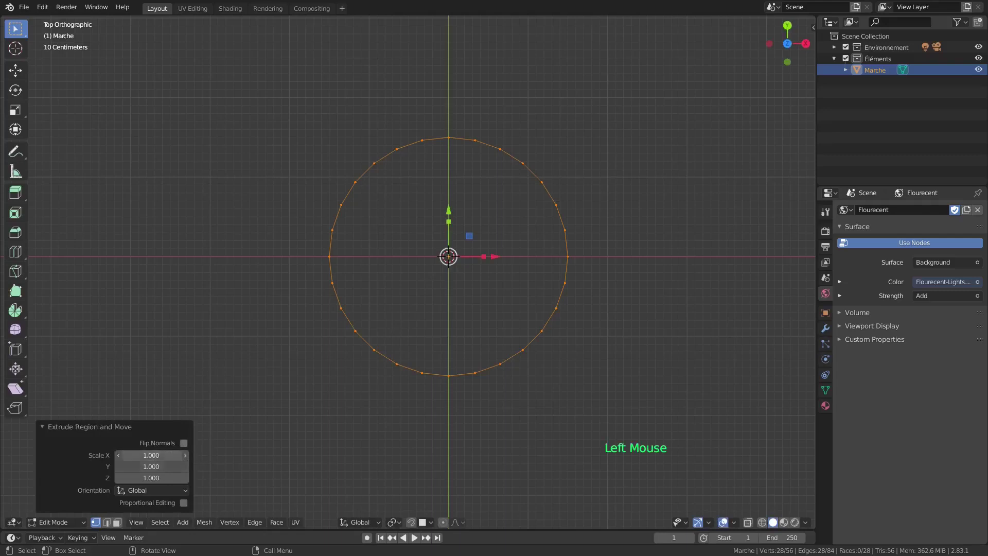
left_click_drag(170, 455, 170, 466)
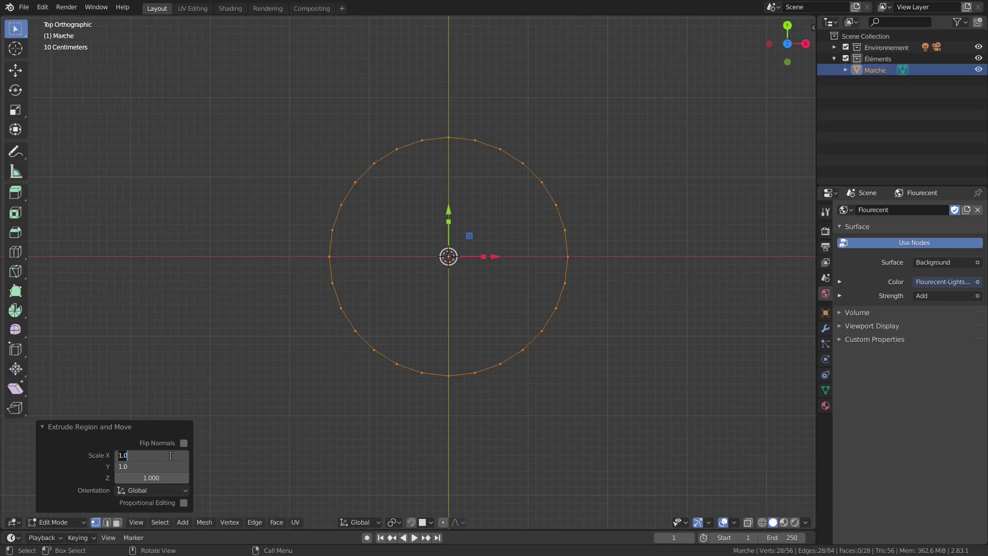
type("10/150")
key("Return")
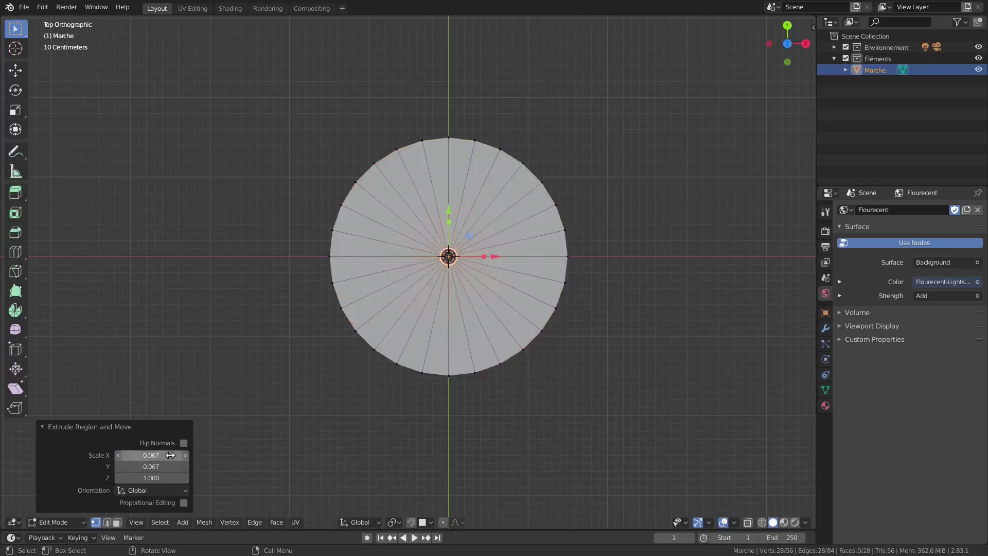
- Separate the selected small inner ring from the Marche mesh into its own object
scroll(468, 280, "up", 4)
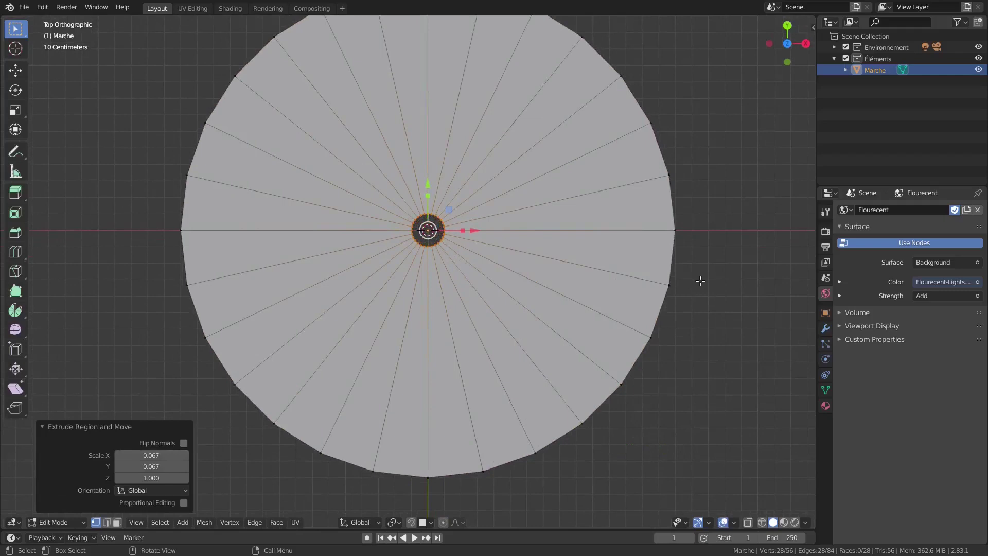
key("p")
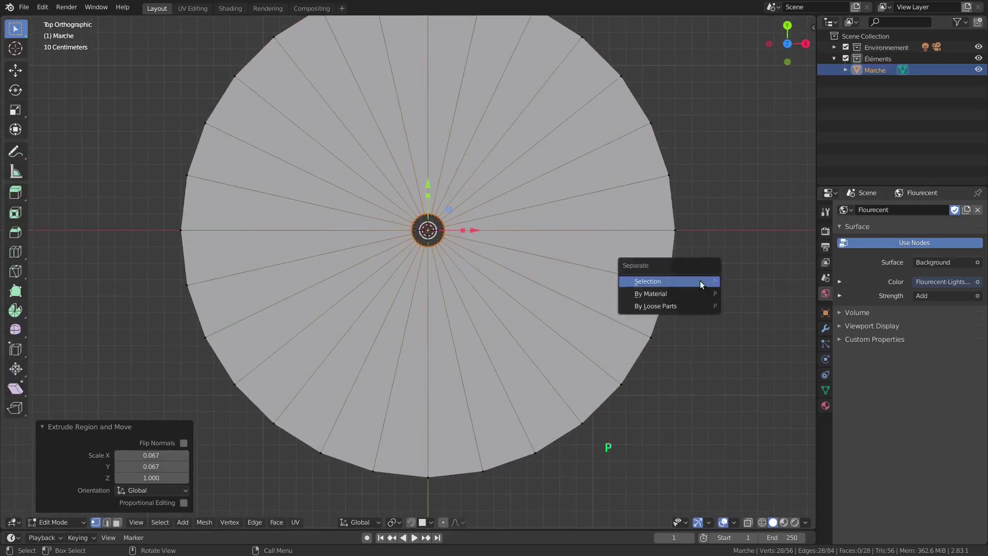
left_click(700, 281)
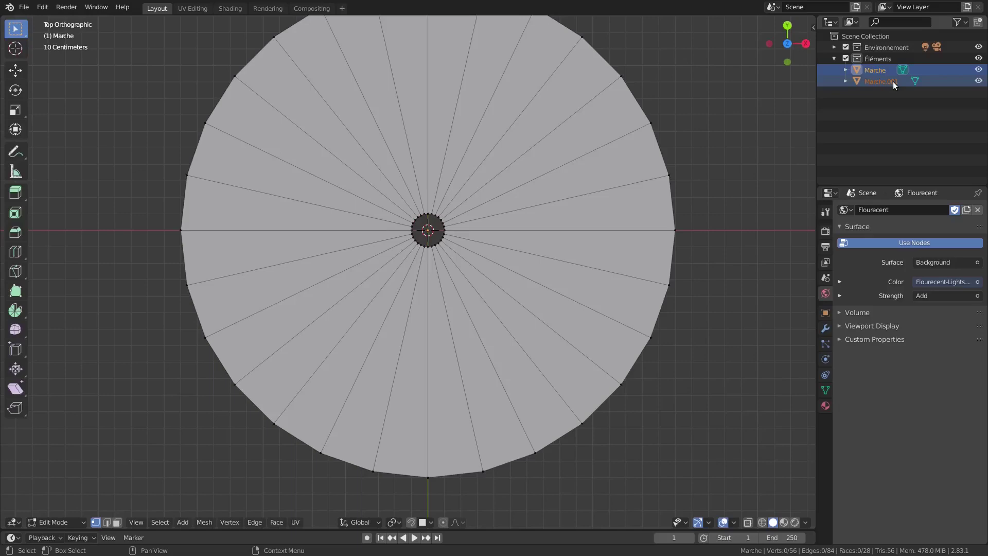
- Rename the separated ring object Poteau and hide it in the viewport
left_click(893, 82)
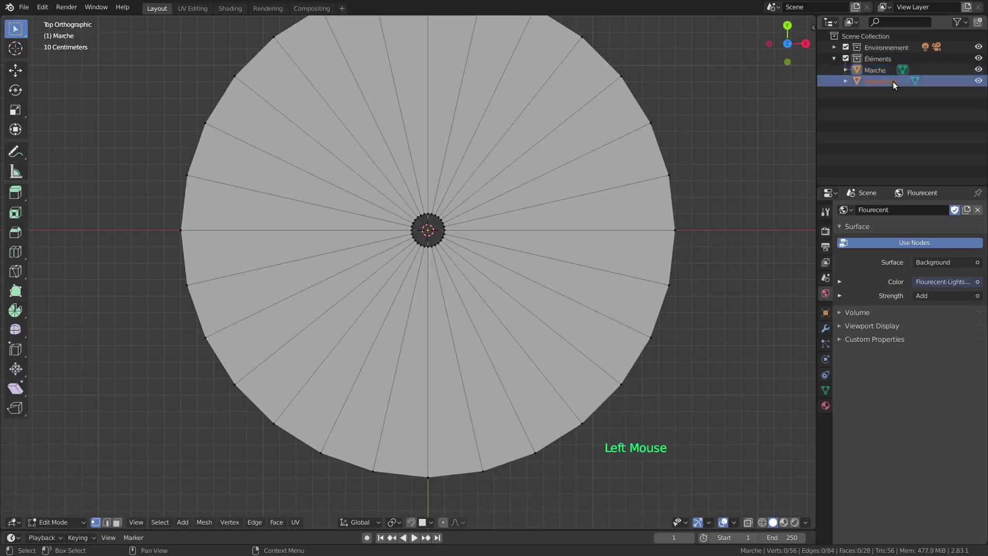
key("F2")
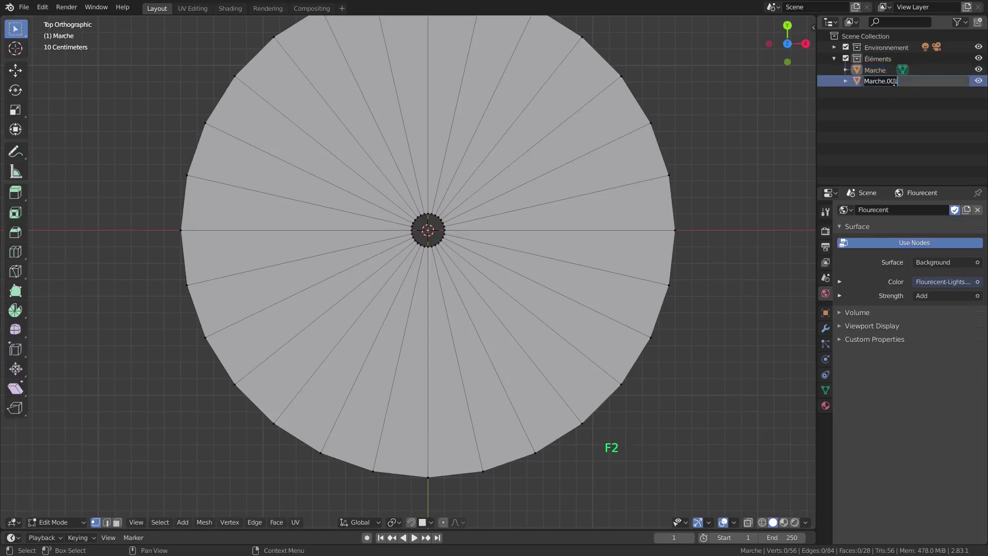
type("Poteau")
key("Return")
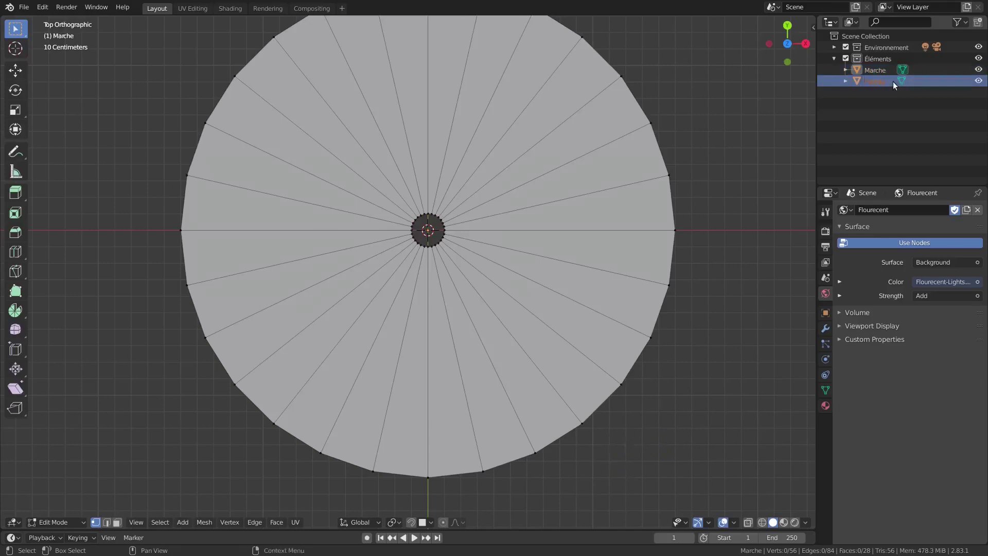
left_click(979, 81)
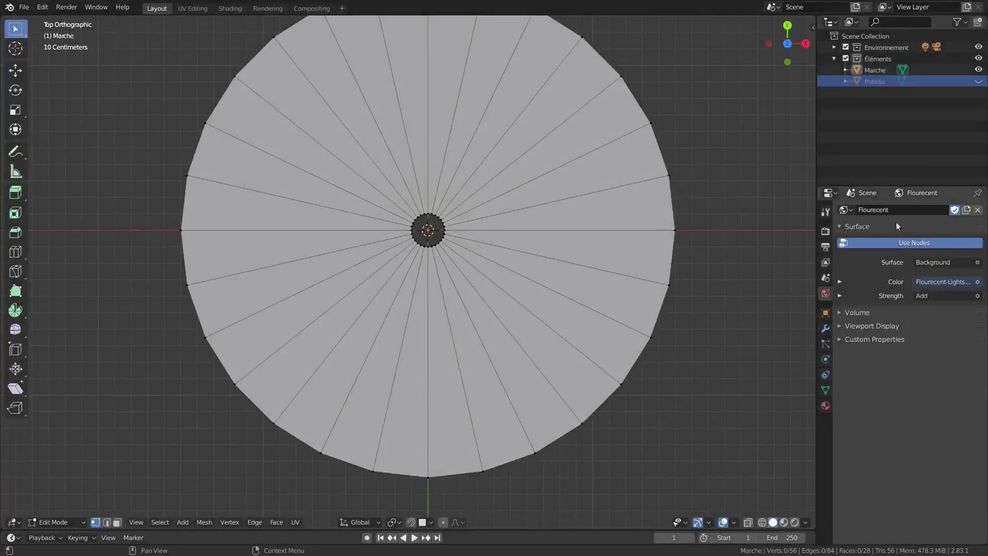
left_click(903, 131)
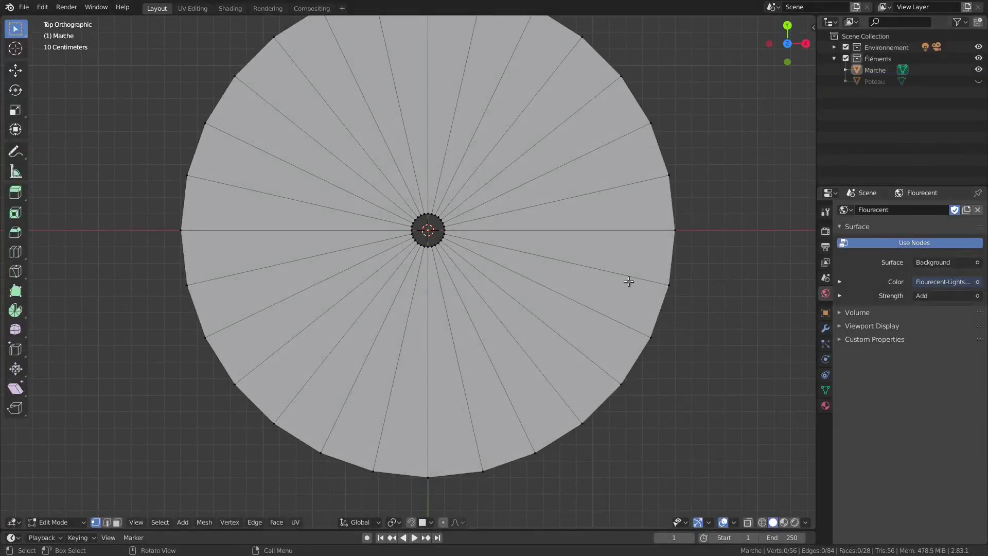
- Scale the inner edge loop around Marche's central hole by 0.8
scroll(435, 234, "up", 4)
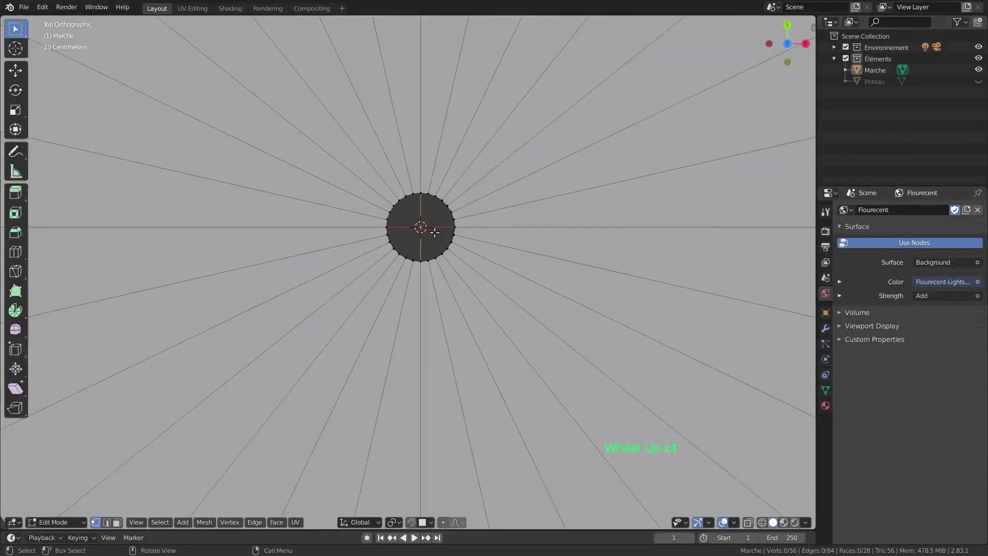
left_click(438, 256, "alt")
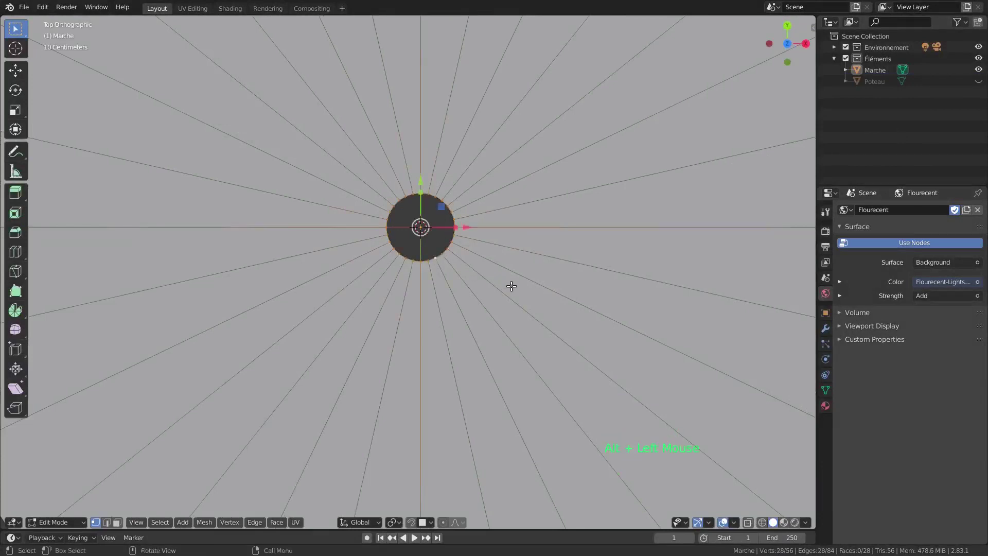
type("s.8")
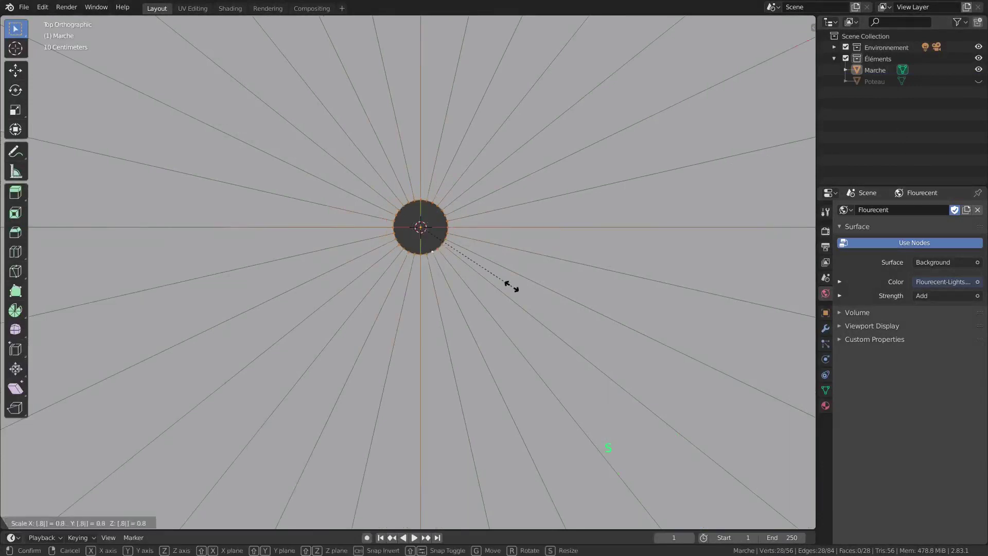
key("Return")
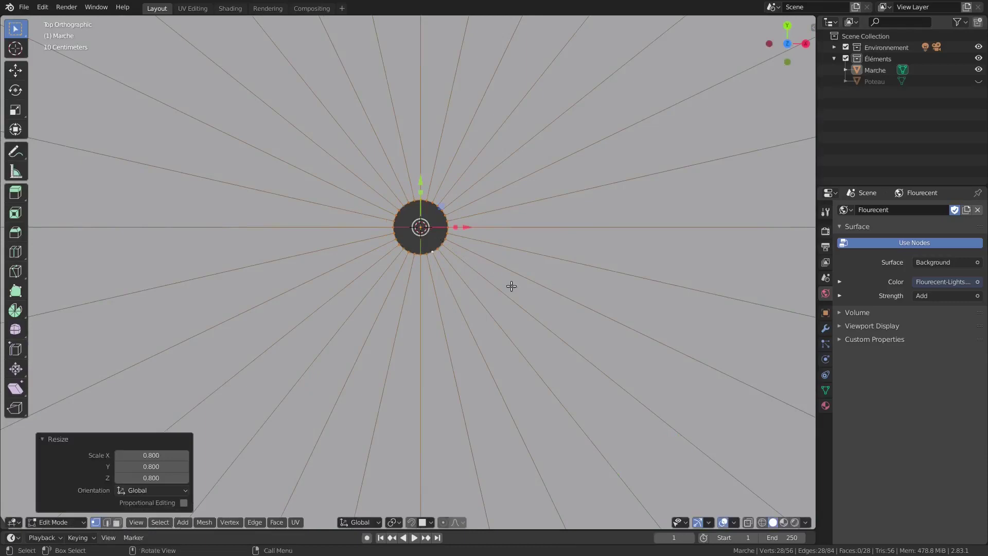
- Delete all of Marche's faces except the single wedge just above the positive X axis
scroll(511, 286, "down", 4)
key("3")
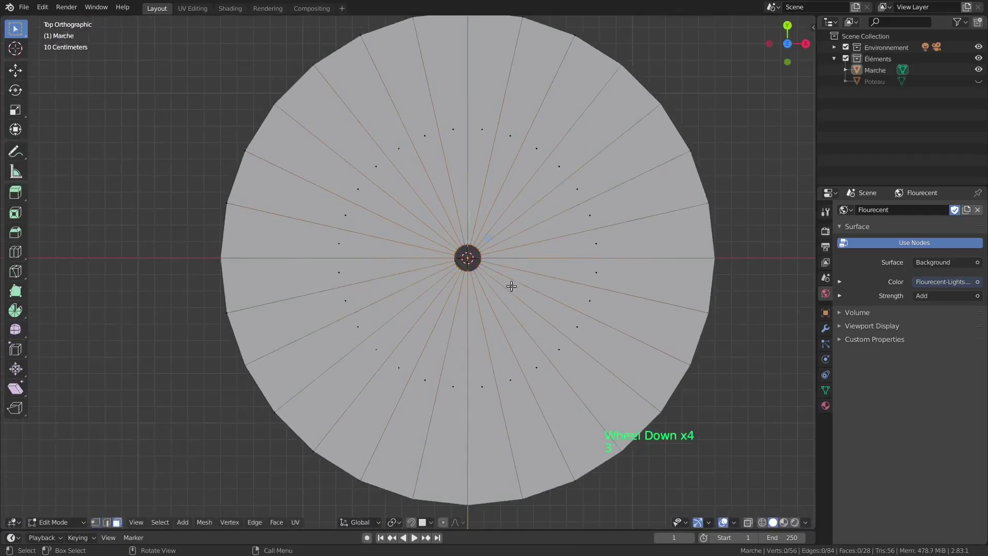
left_click(643, 233)
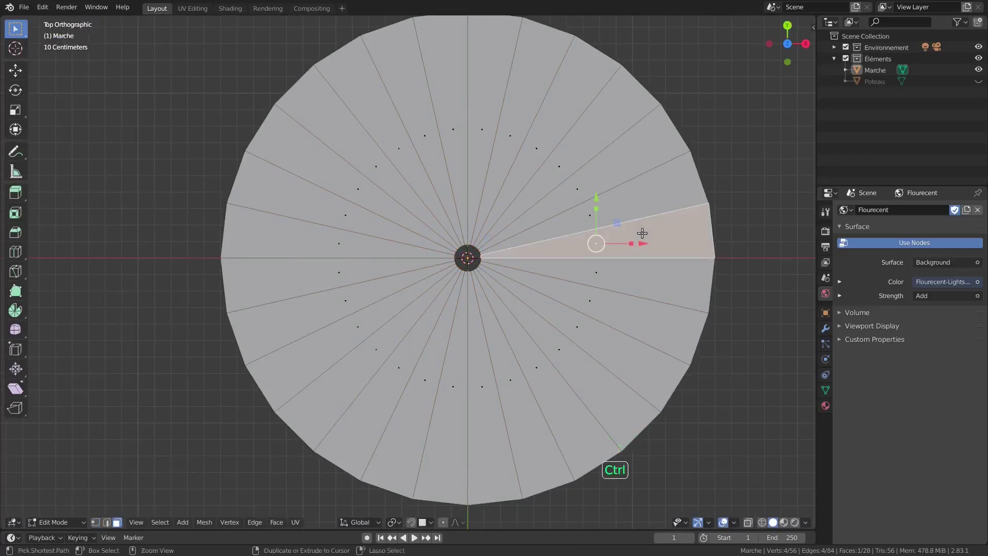
key("ctrl+i")
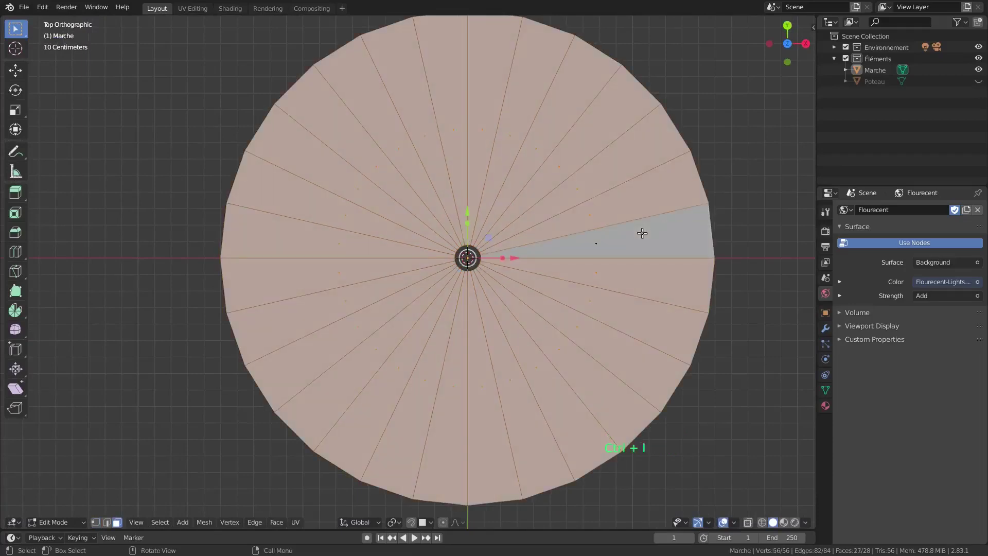
key("x")
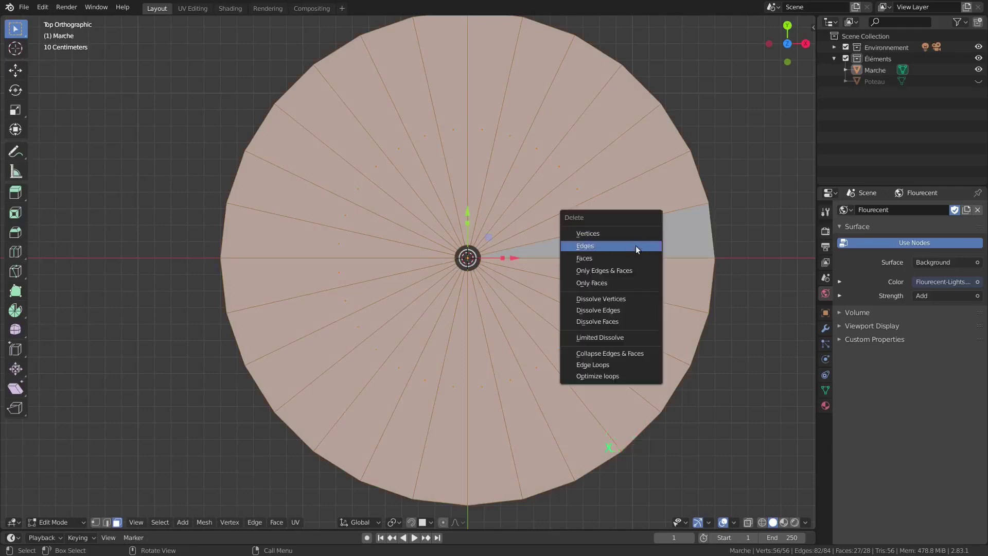
left_click(635, 258)
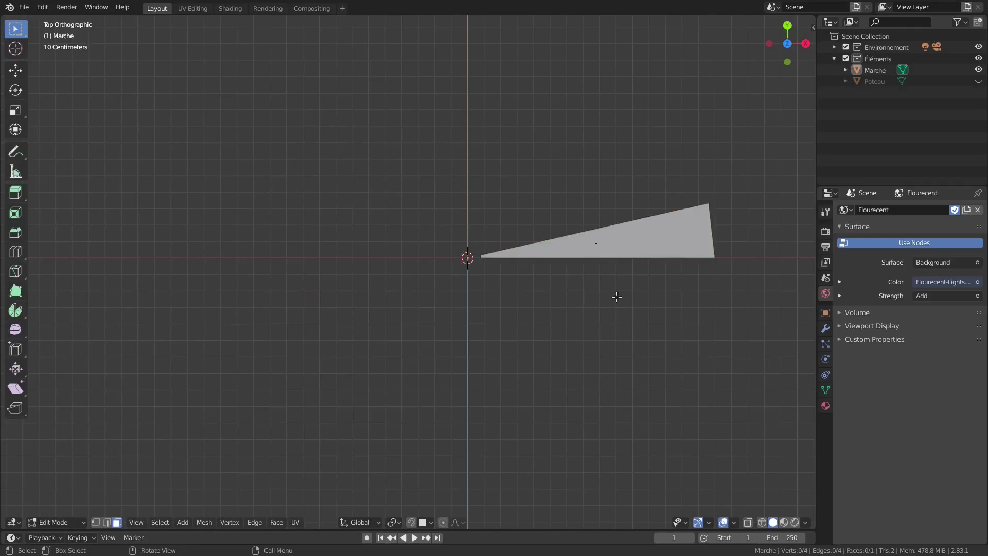
- Extrude the remaining wedge face upward by 0.1785 m
left_click(620, 245)
middle_click_drag(581, 372, 592, 294)
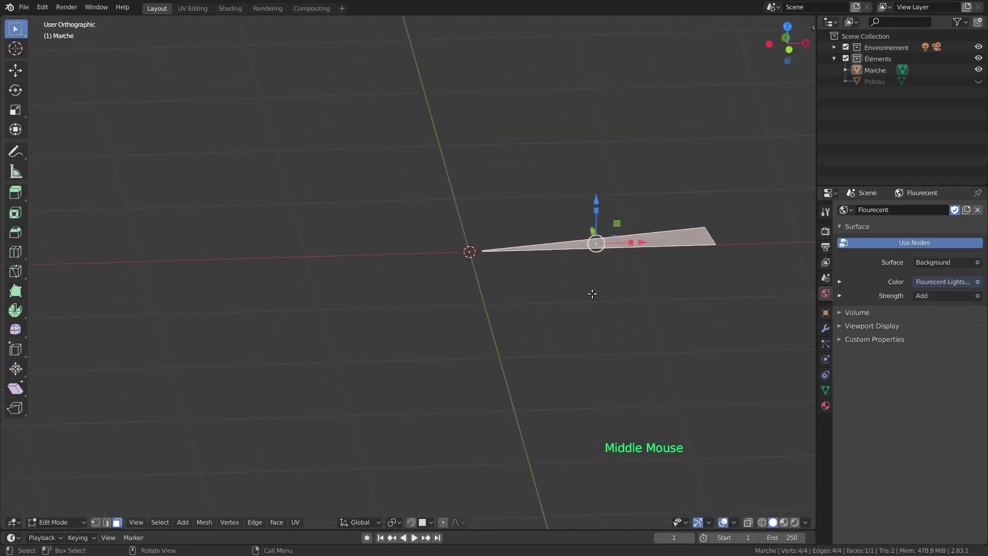
type("e.1785")
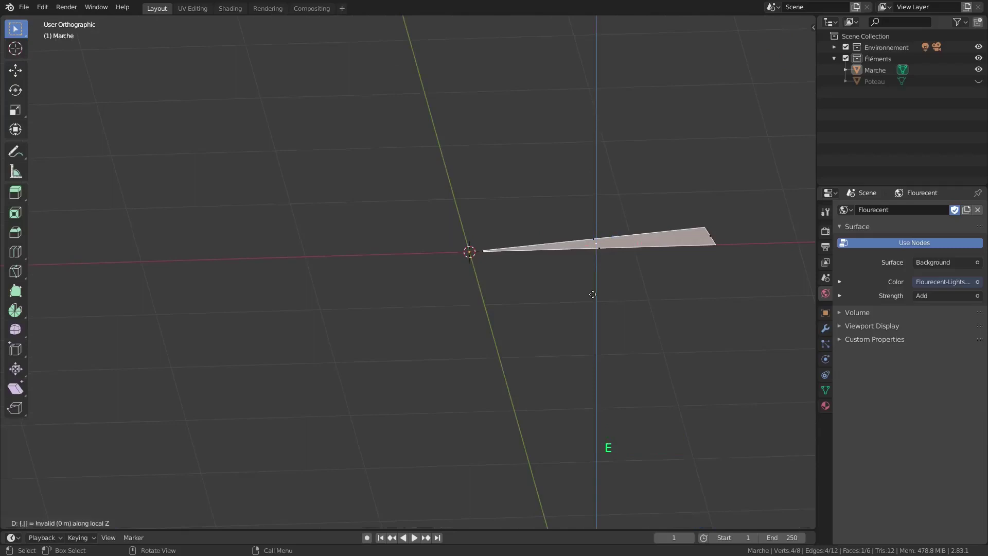
key("Return")
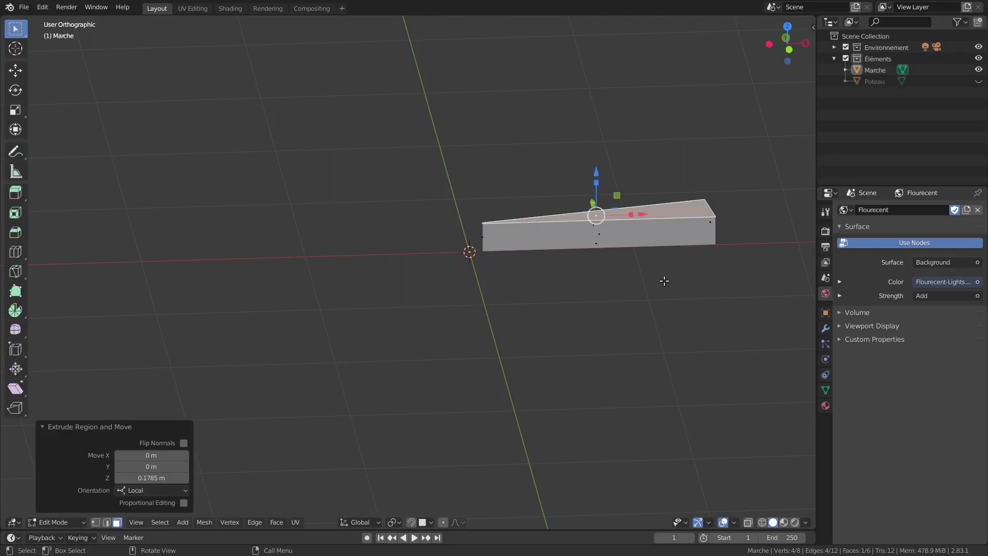
- Subdivide the two vertical edges of the step's long side along the X axis with one cut
key("2")
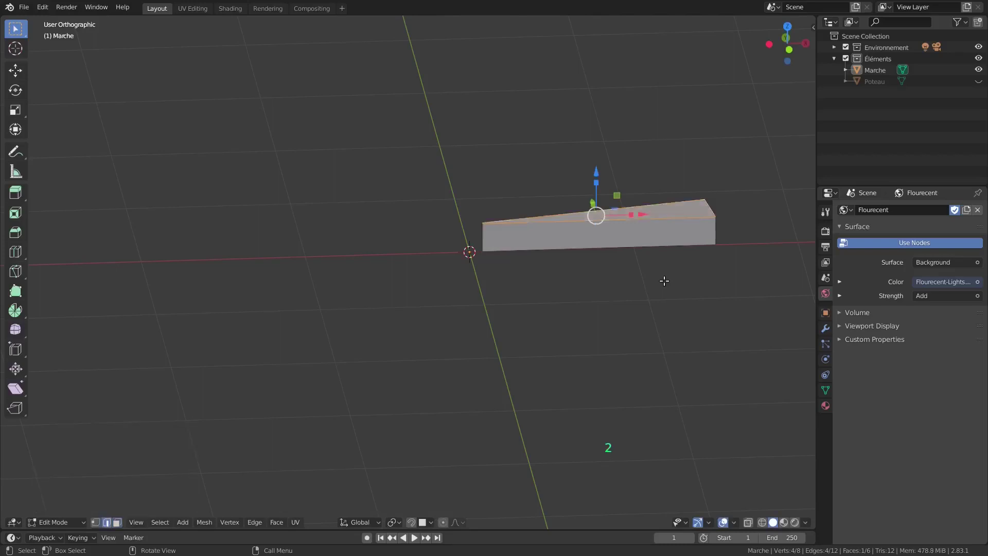
left_click(713, 231)
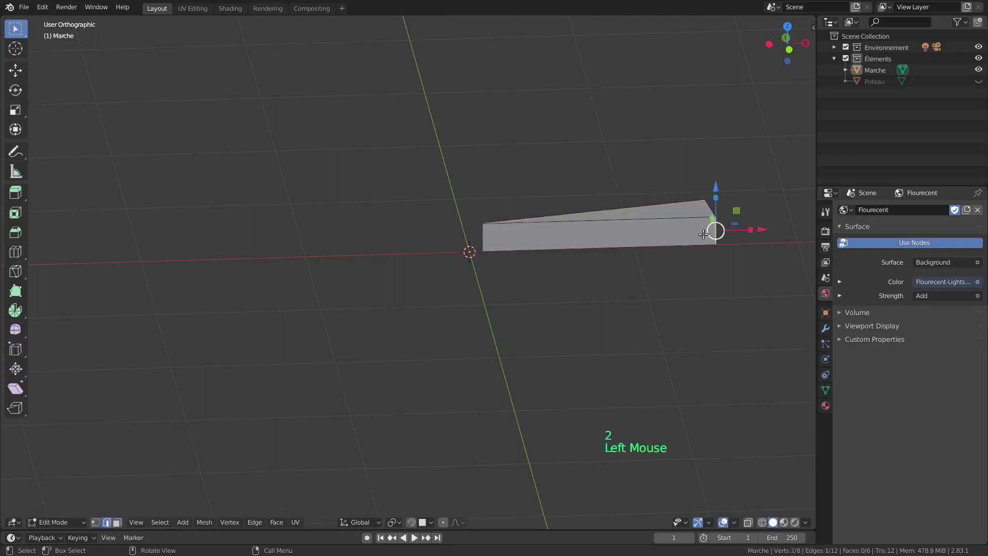
left_click(486, 239, "shift")
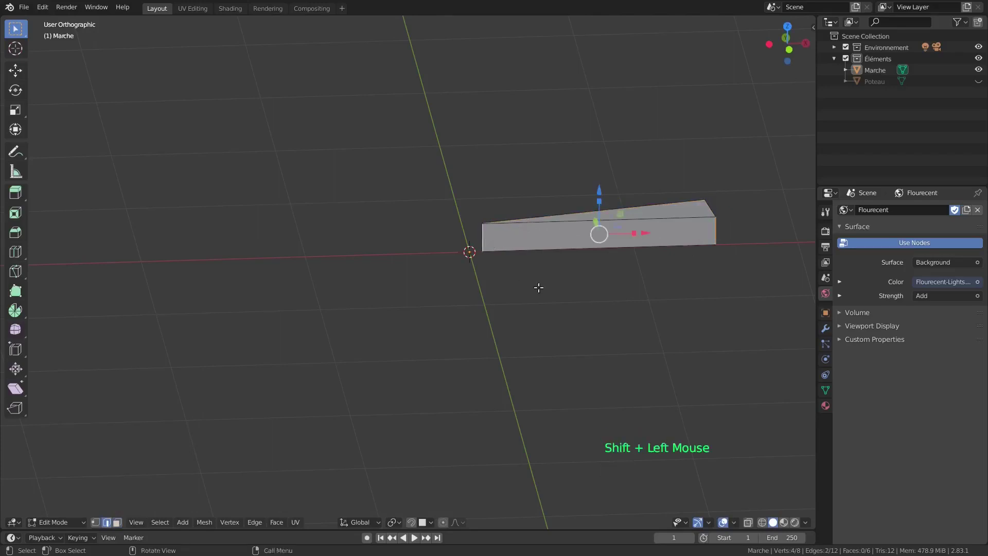
right_click(557, 284)
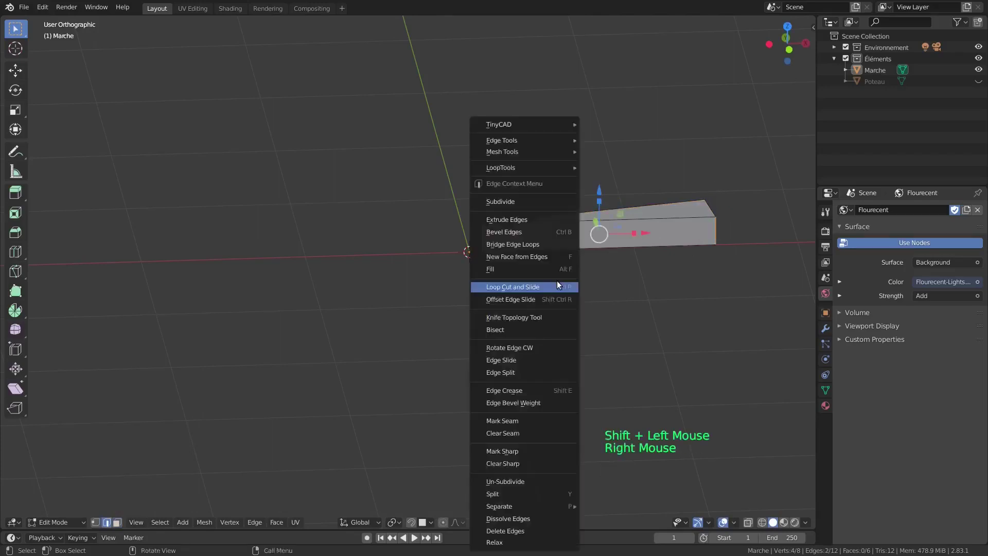
left_click(530, 201)
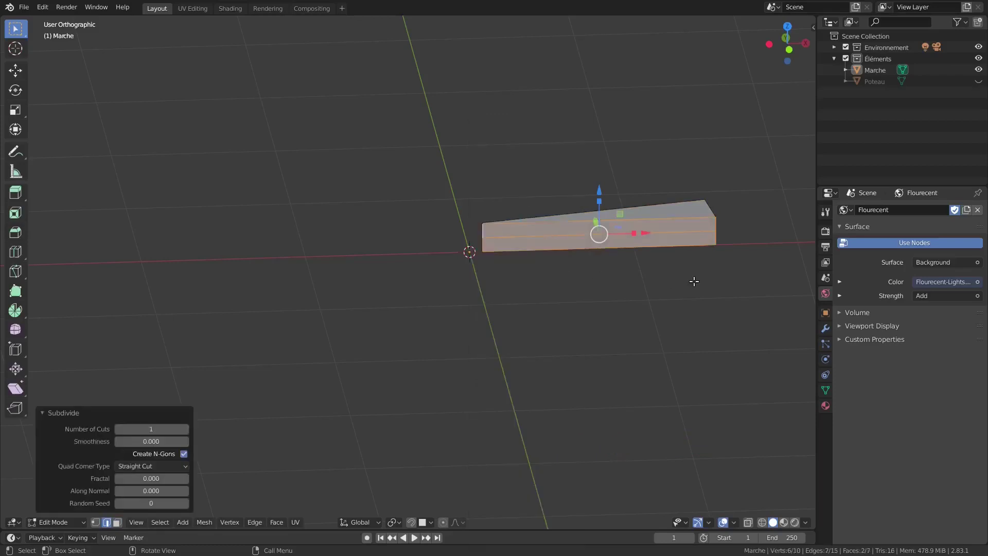
- Move the new horizontal edge on the step's long front face up by 0.04 m along Z
left_click(677, 233)
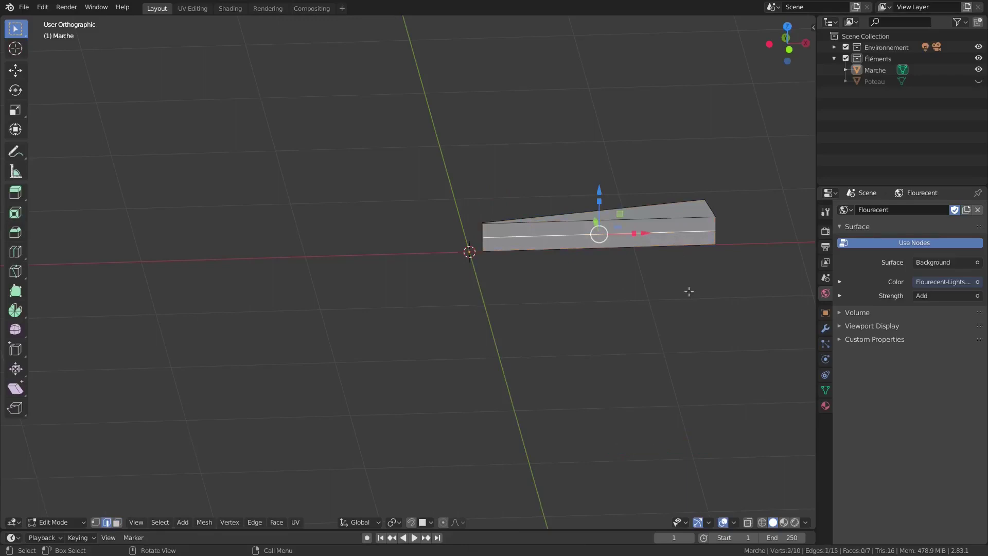
type("gz")
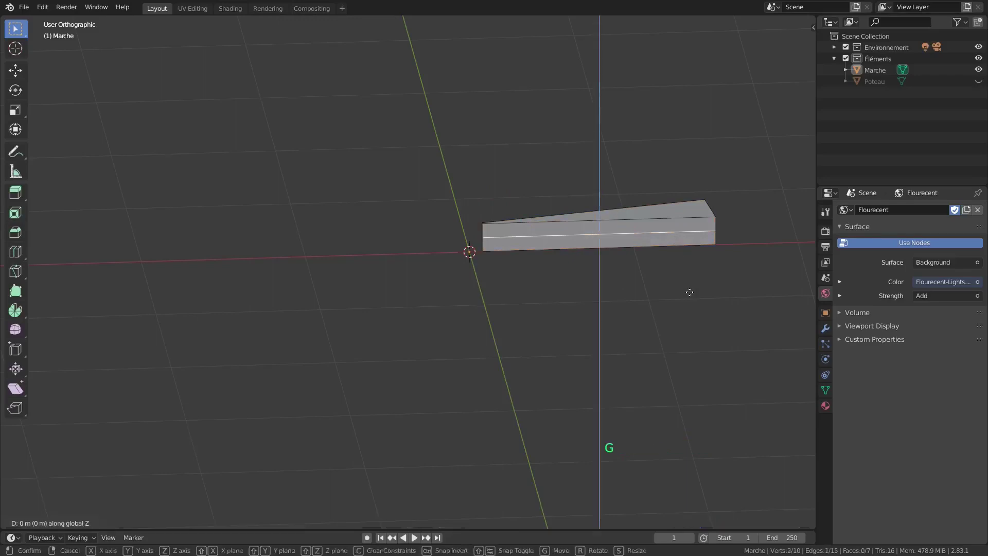
type(".04")
key("Return")
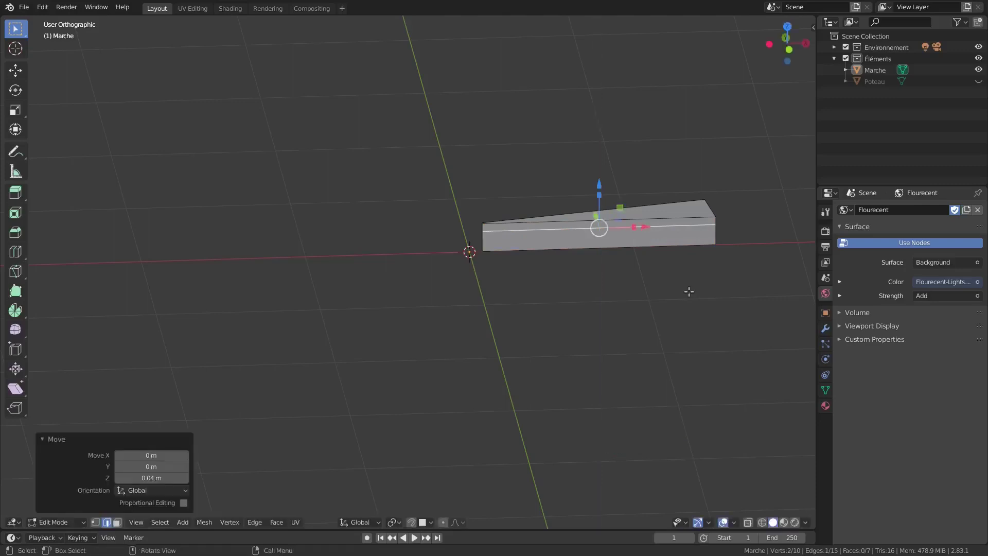
- Extrude the narrow upper strip of the step's long front face by -0.05 m along Y to form a nosing
key("3")
left_click(671, 220)
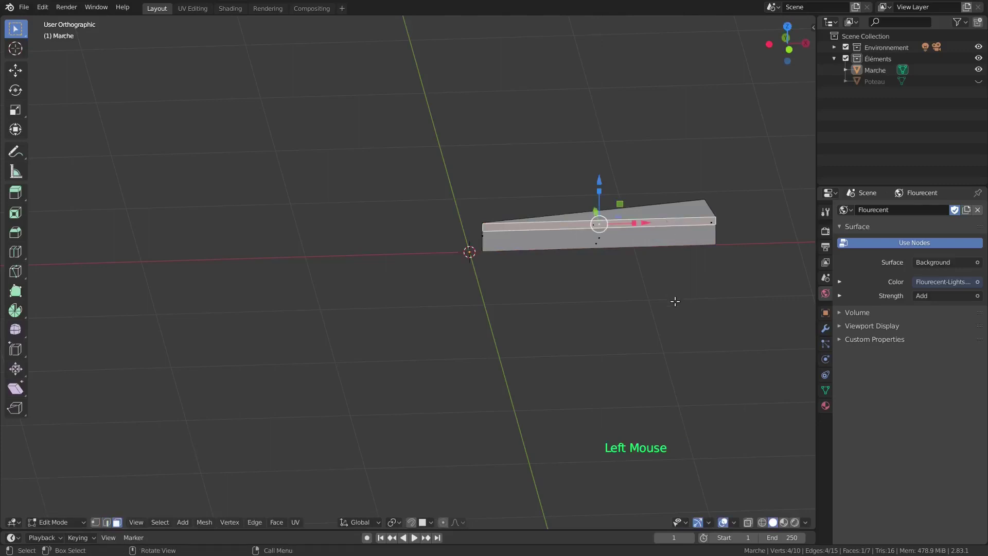
key("e")
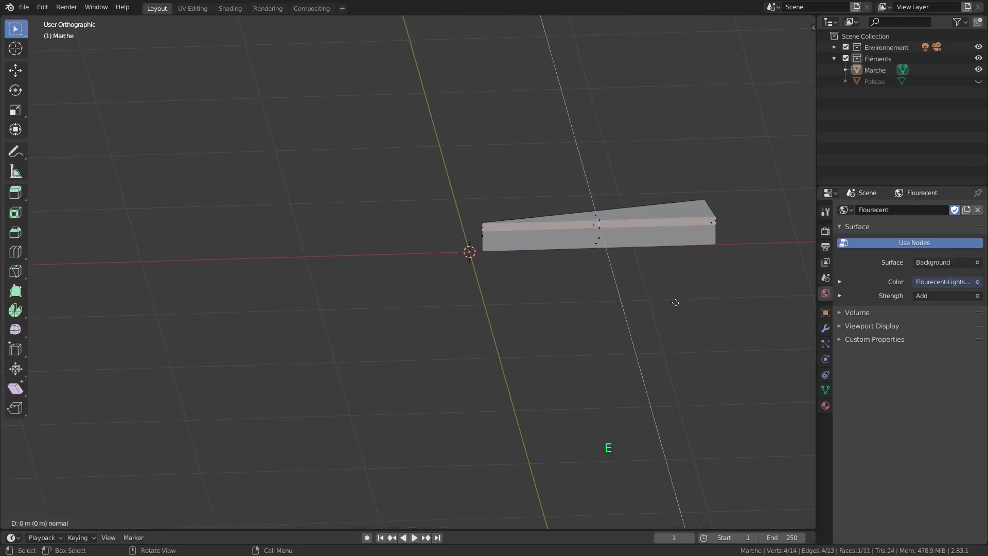
type("-0.05")
key("Return")
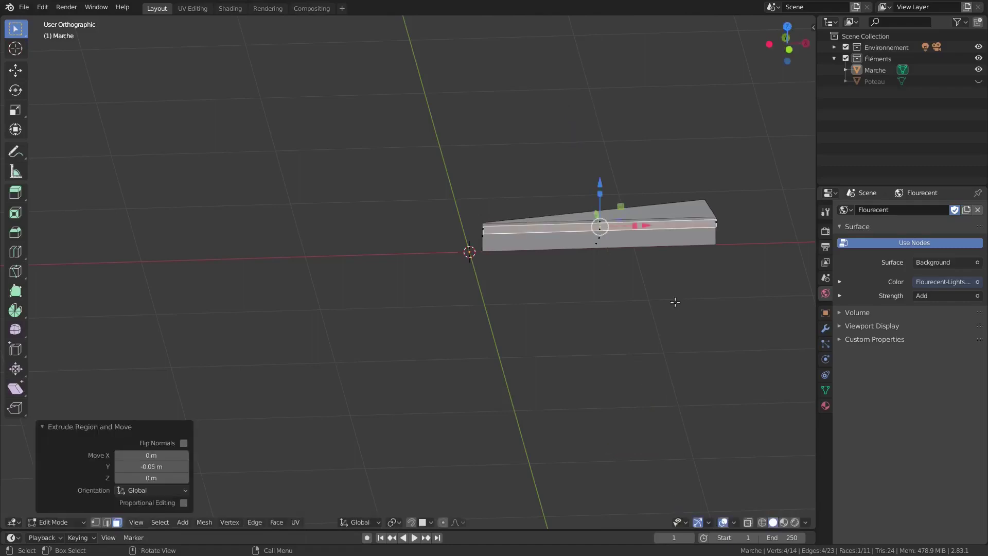
- Raise the nosing's lower outer edge by 0.01 m along Z
key("2")
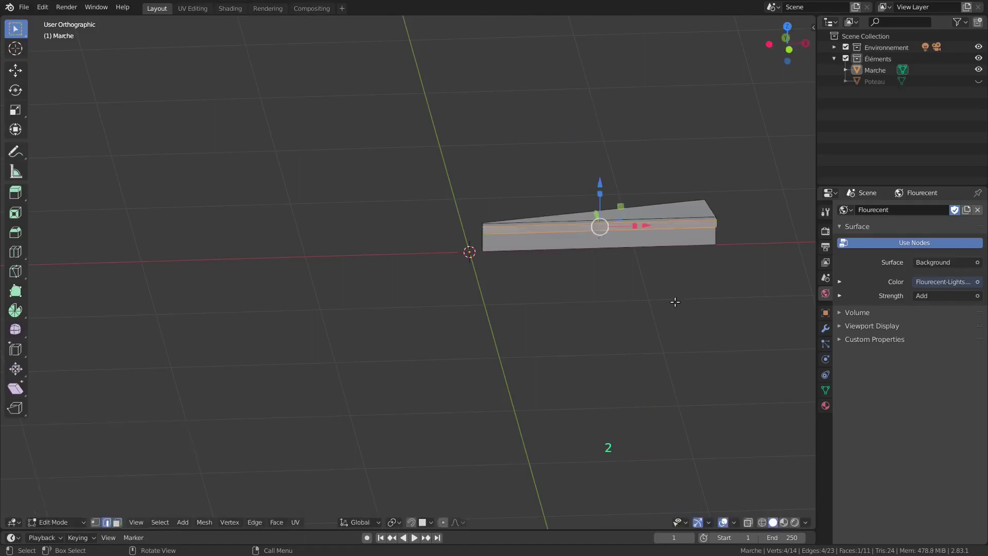
left_click(676, 228)
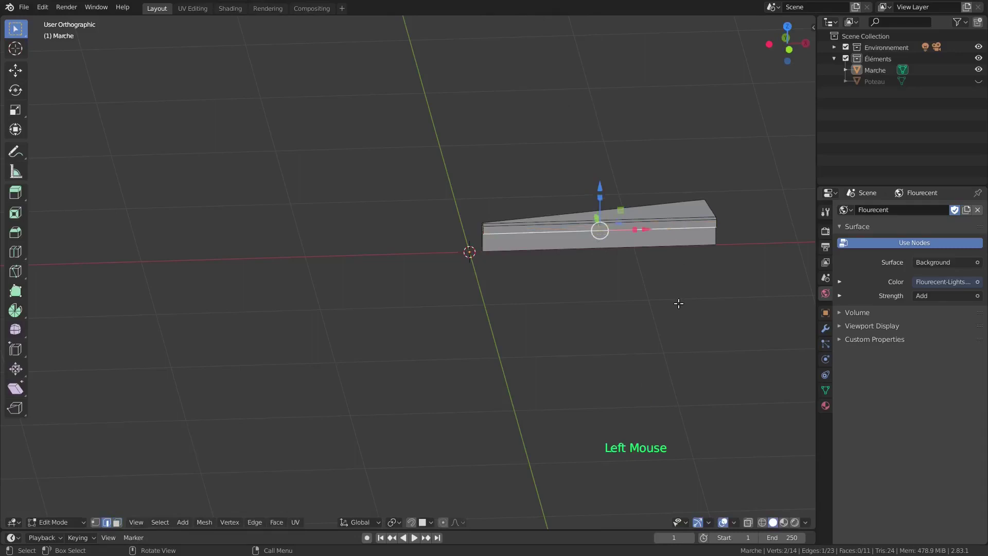
key("g")
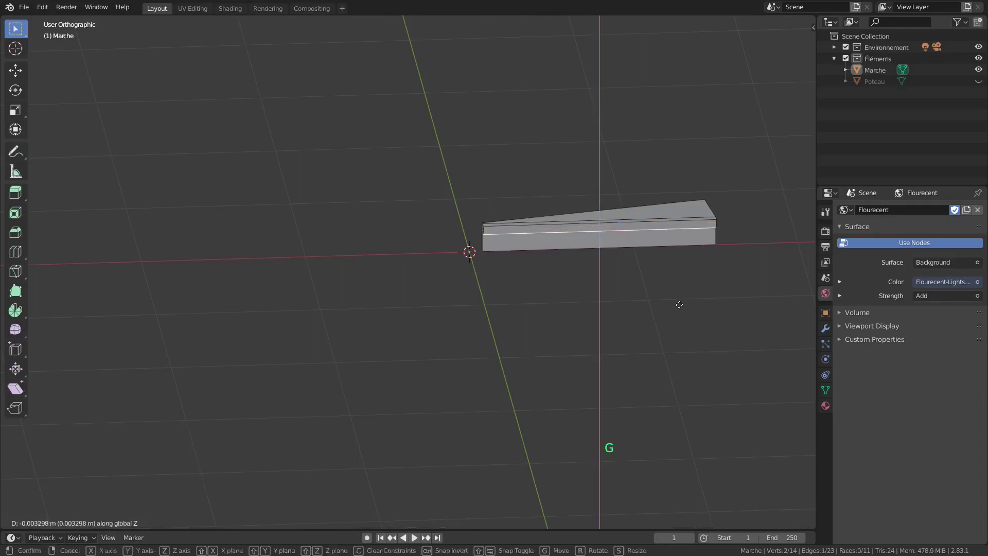
type("0.01")
key("Return")
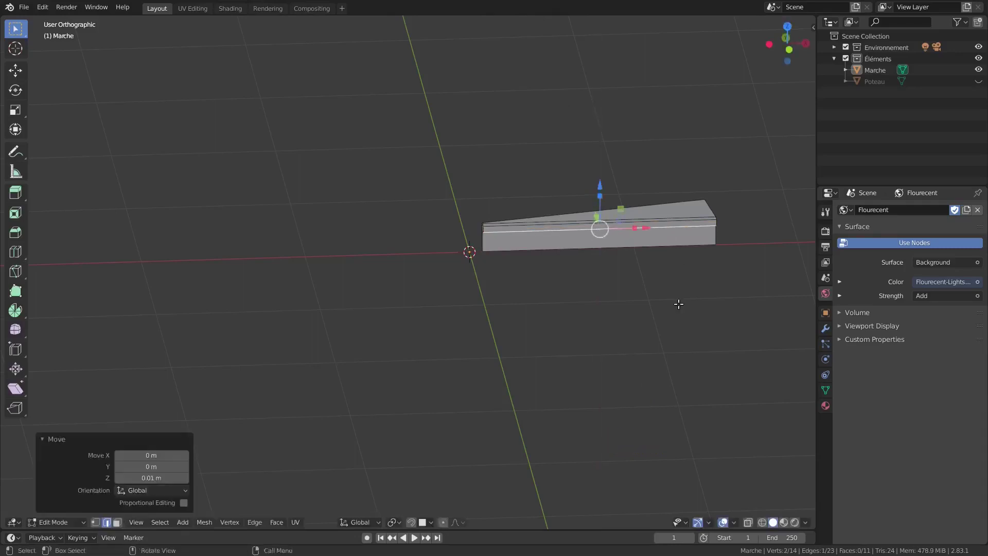
- Bevel the nosing's lower outer edge with an offset of 0.03 m and 3 segments
middle_click_drag(677, 300, 636, 280)
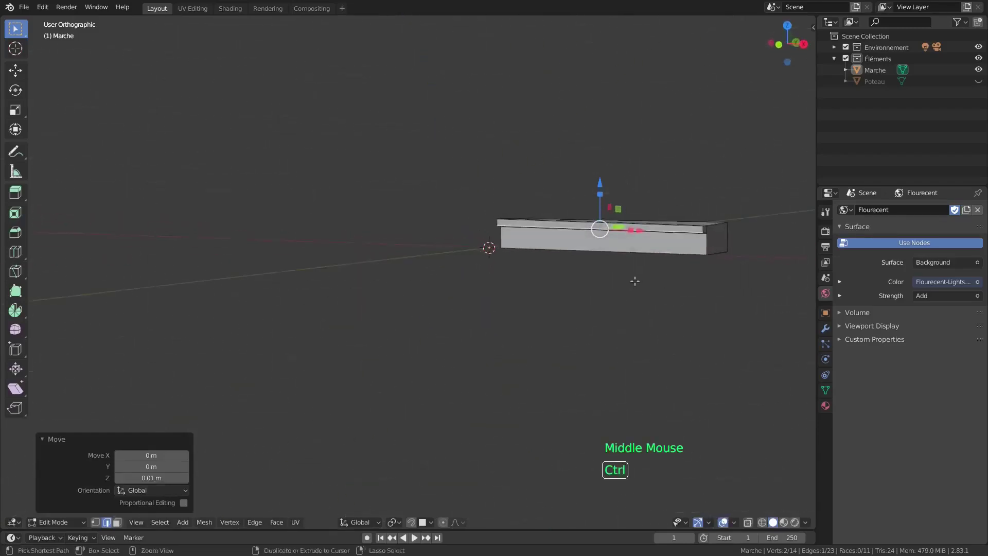
key("ctrl+b")
left_click(636, 280)
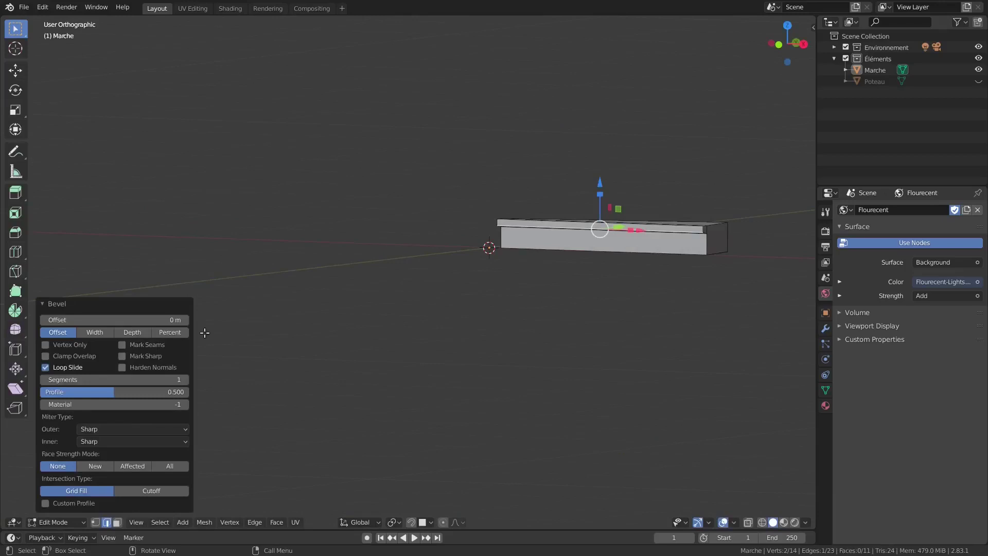
left_click(186, 319)
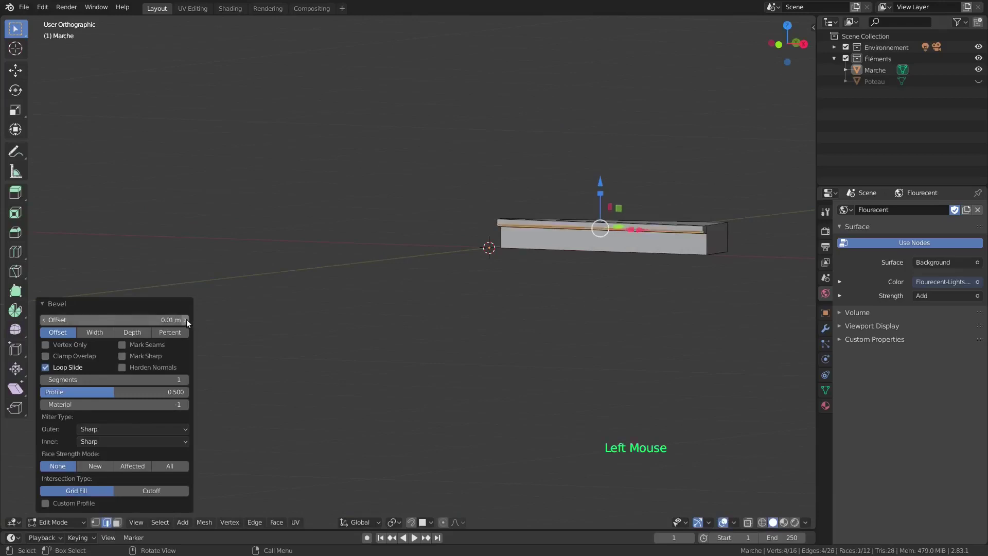
left_click(186, 319)
left_click(186, 319)
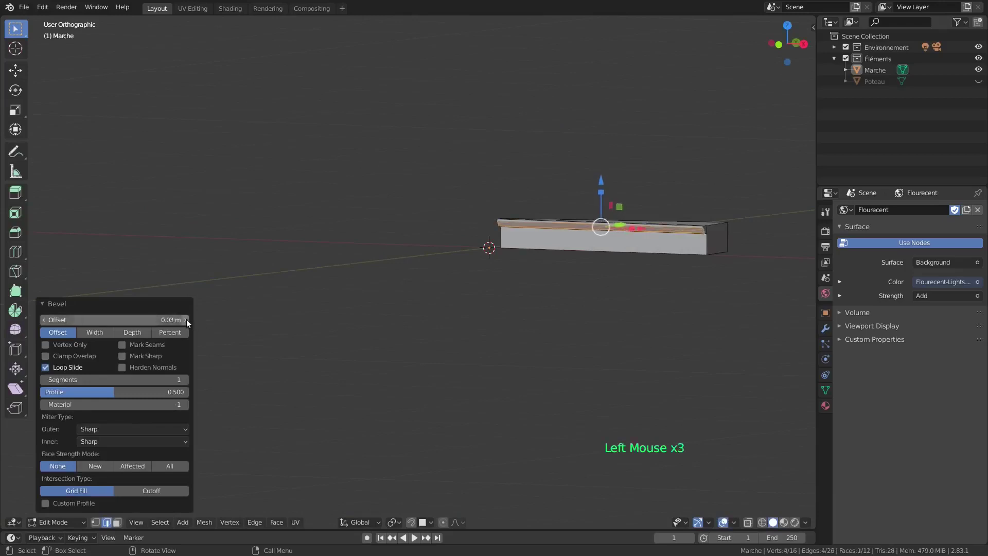
left_click(186, 380)
left_click(185, 379)
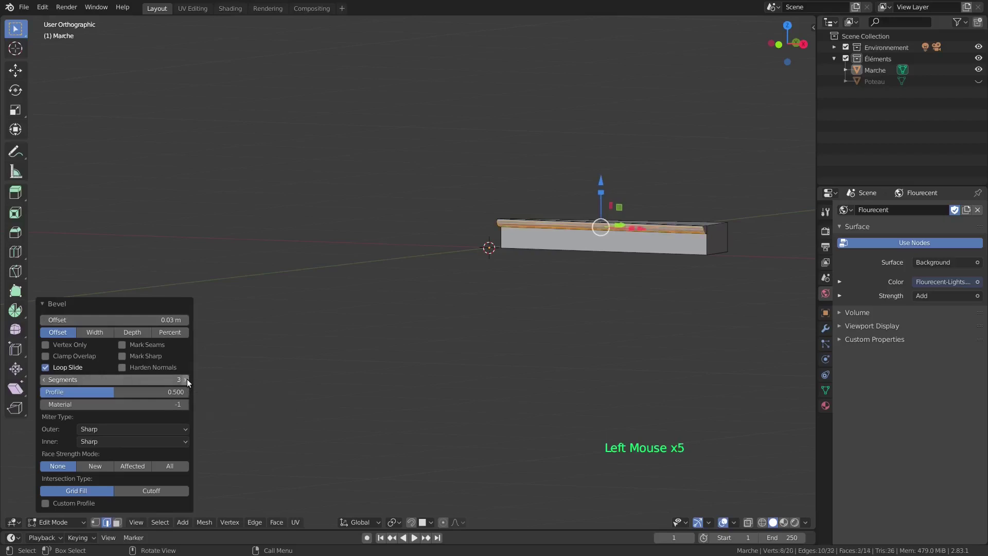
- Extrude the step's bottom face downward by 0.1 m
middle_click_drag(636, 300, 591, 268)
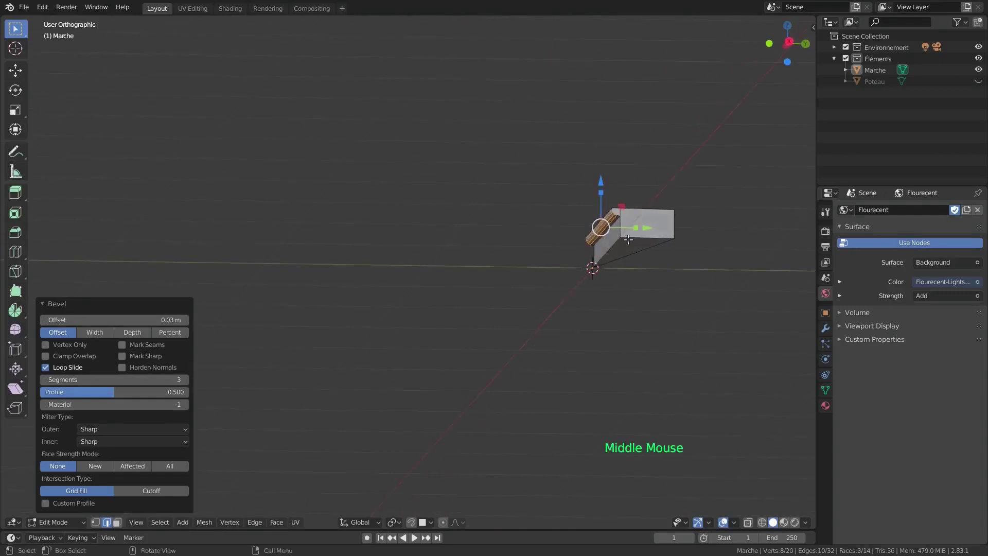
scroll(633, 235, "up", 3)
scroll(634, 235, "up", 2)
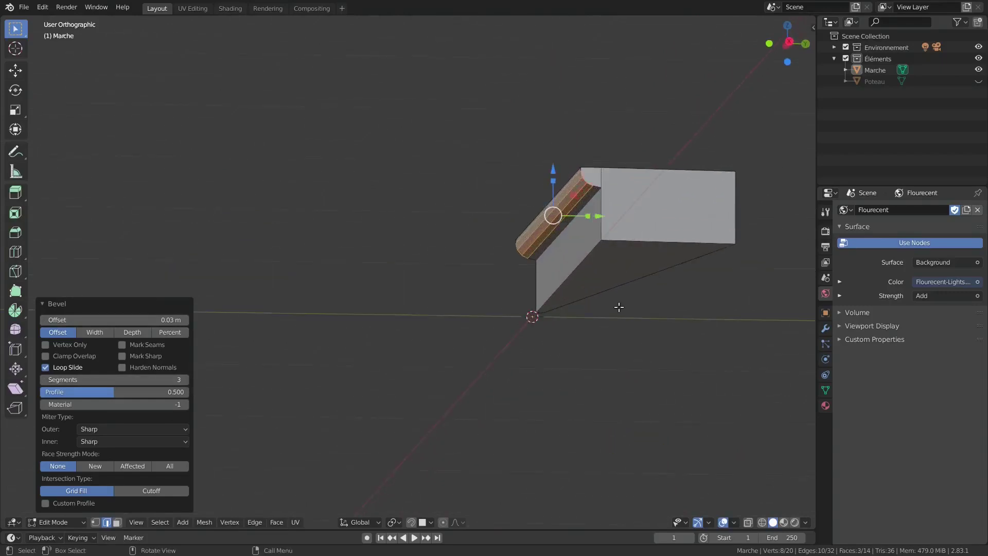
key("3")
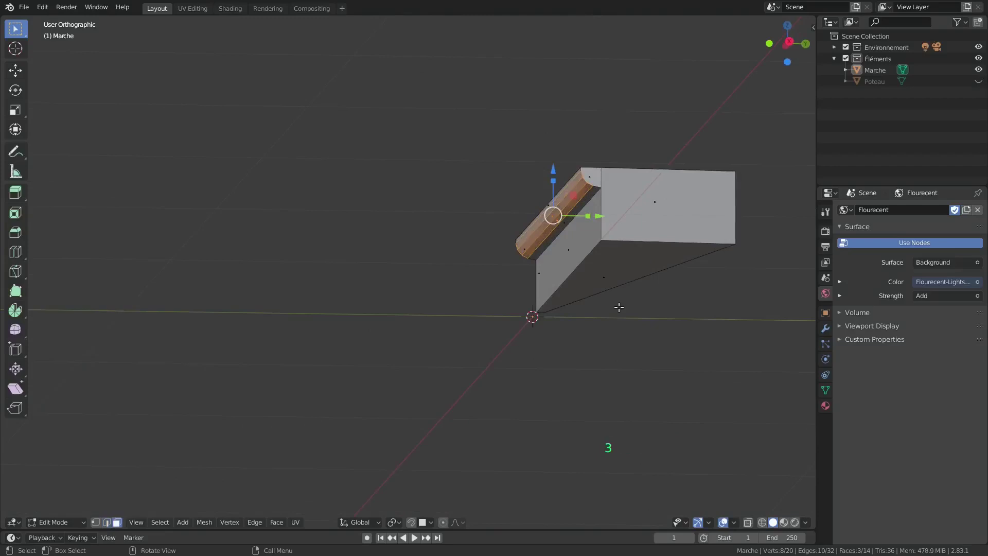
left_click(619, 272)
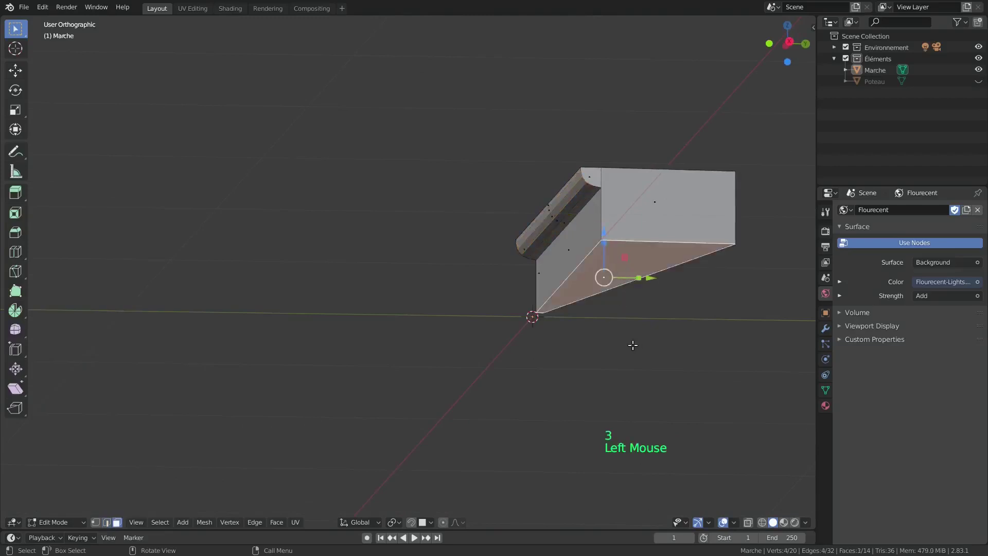
middle_click_drag(630, 341, 604, 335)
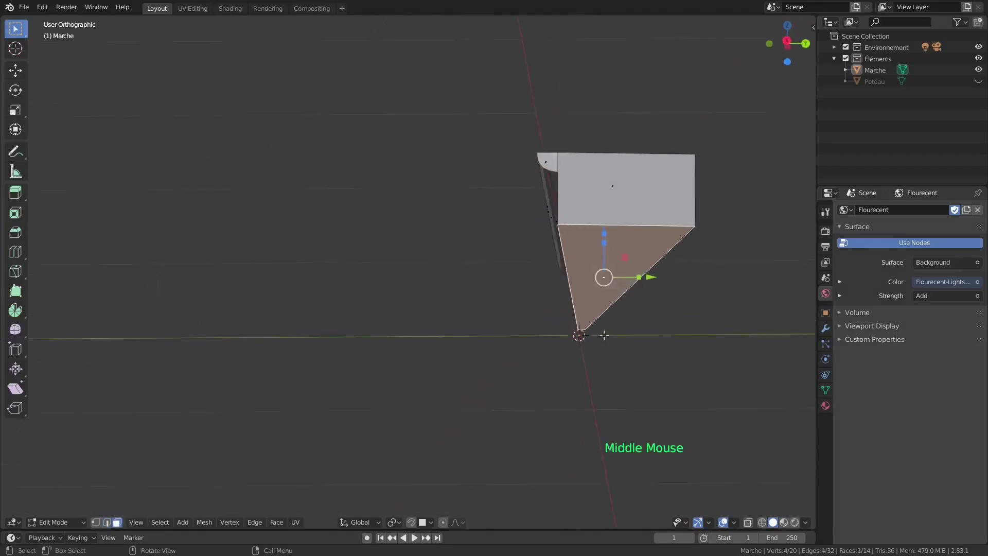
type("e")
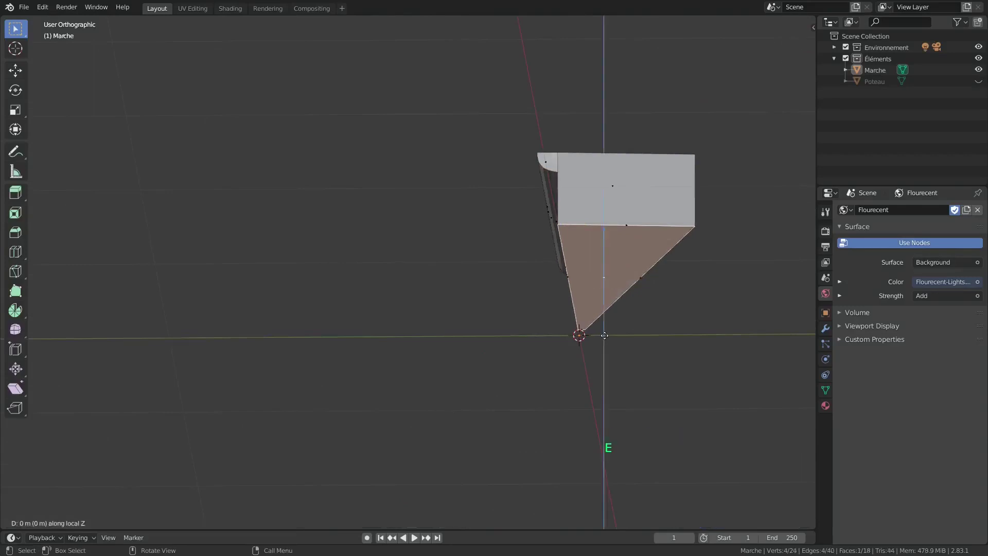
type("-0.1")
key("Return")
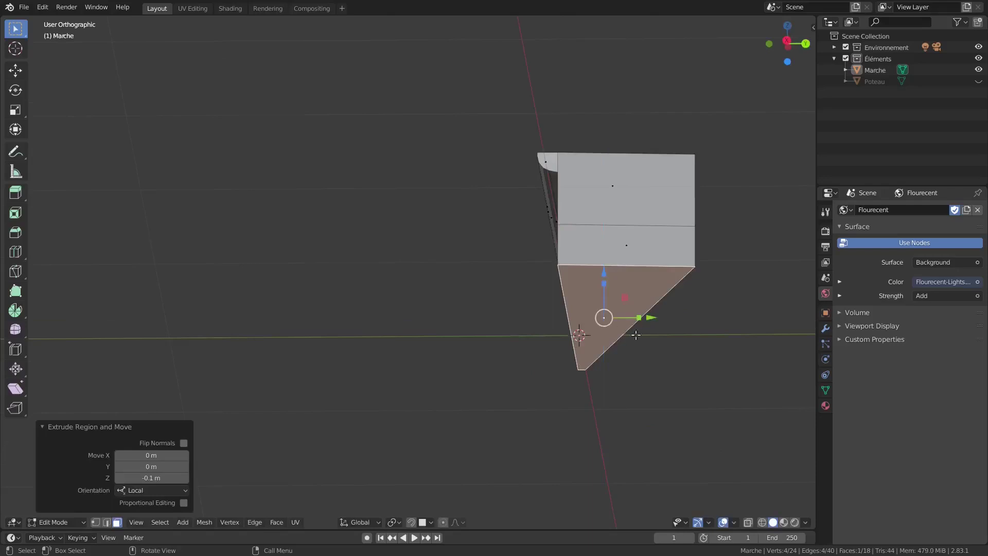
- Dissolve the bottom long edge on the step's rear side to slope the underside, and return to Object Mode
key("2")
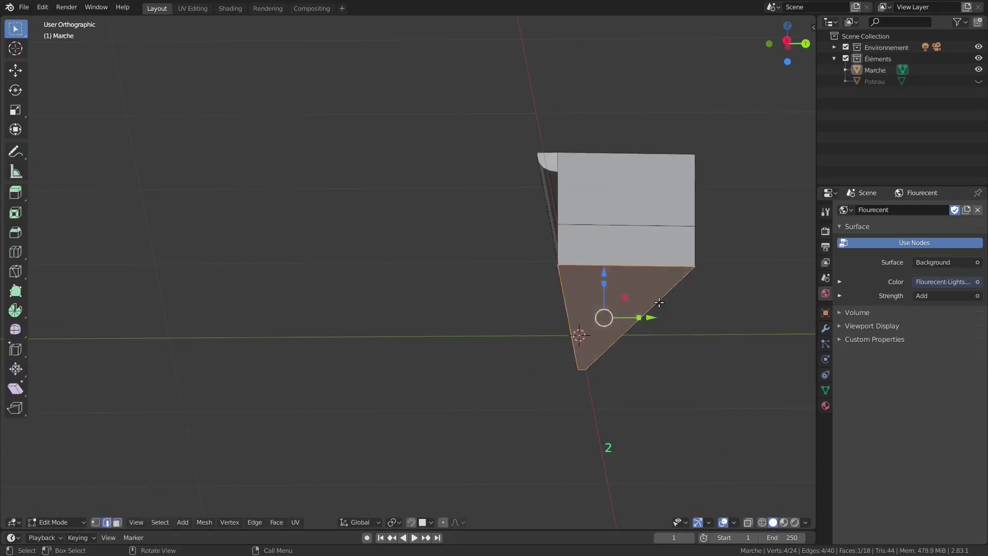
left_click(659, 303)
middle_click_drag(716, 360, 677, 363)
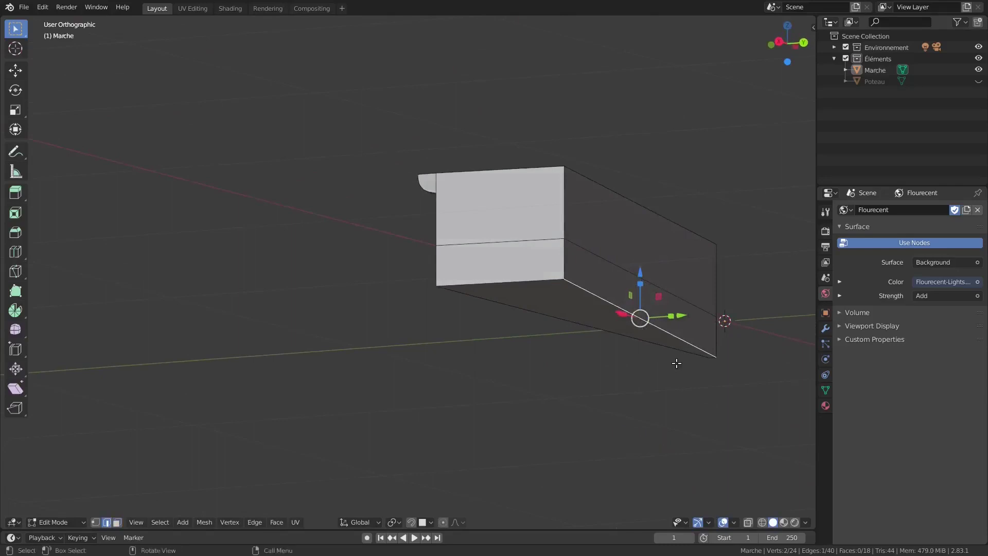
key("ctrl+x")
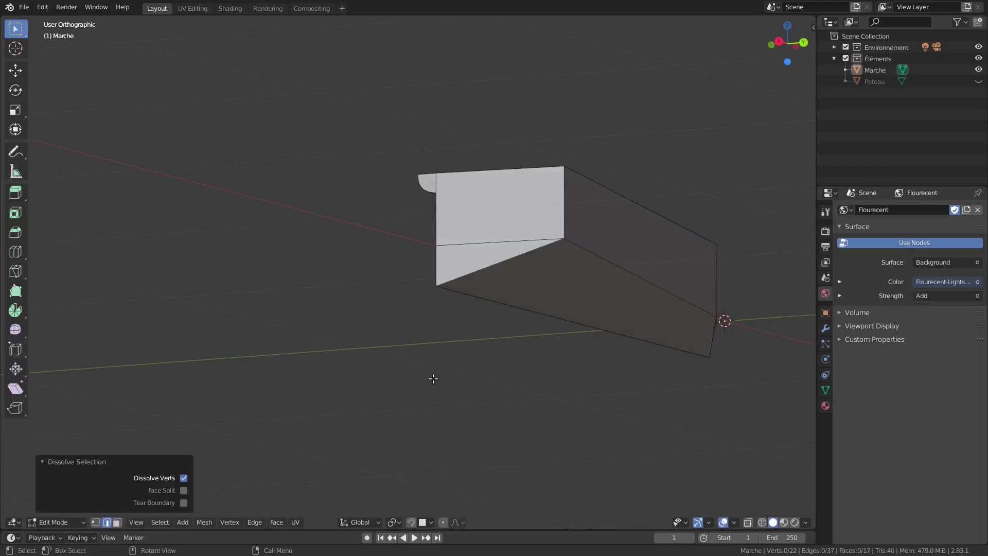
middle_click_drag(409, 357, 514, 373)
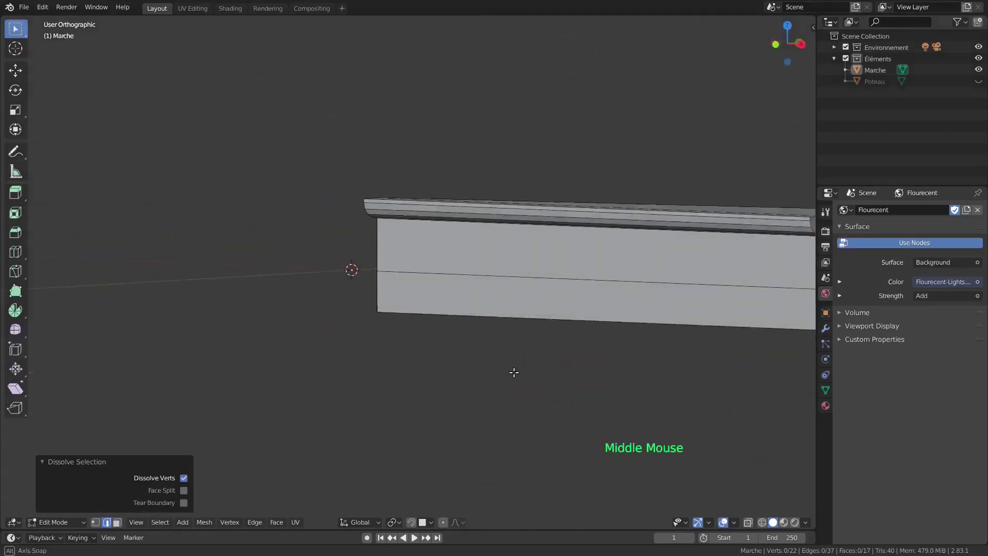
left_click(719, 359)
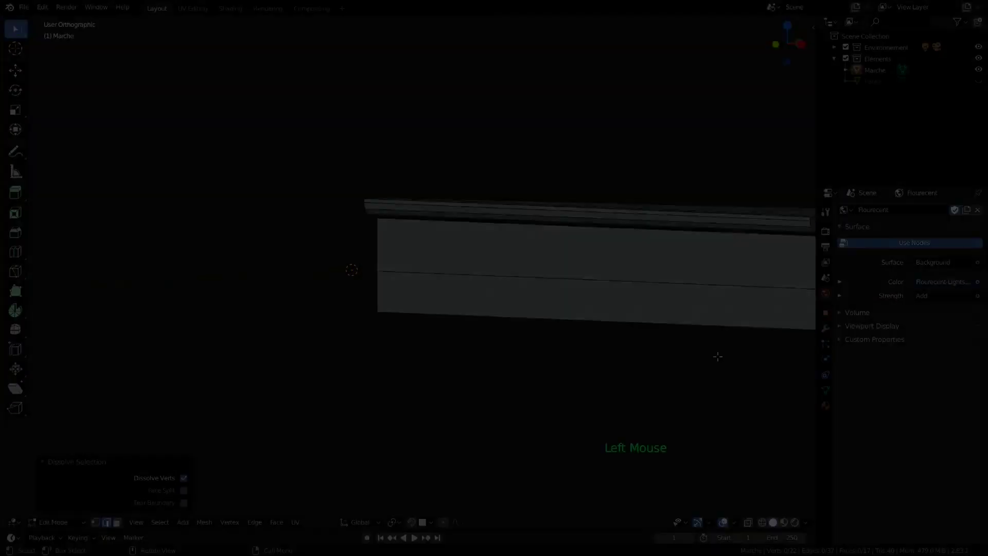
key("Tab")
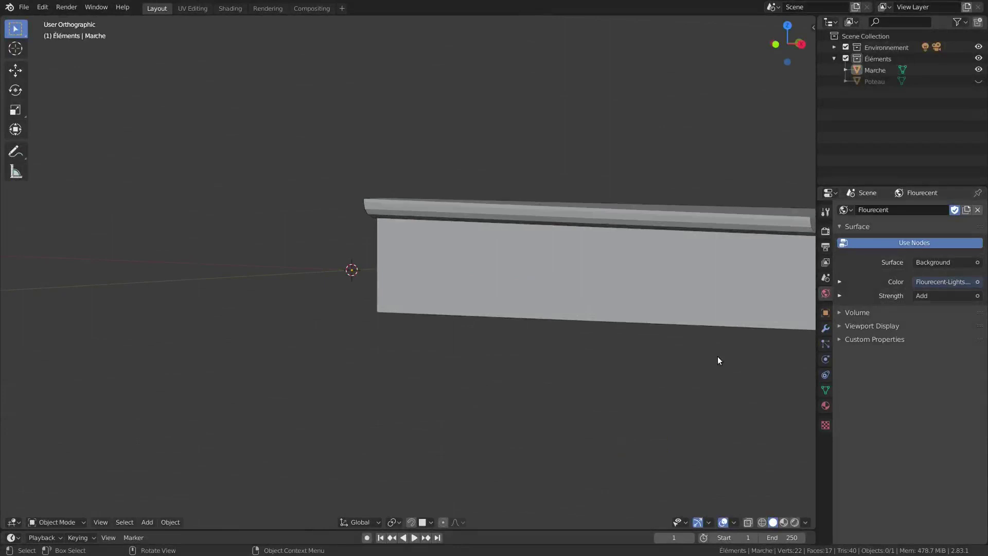
- Add a Plain Axes empty at the world origin
key("shift+a")
mouse_move(684, 438)
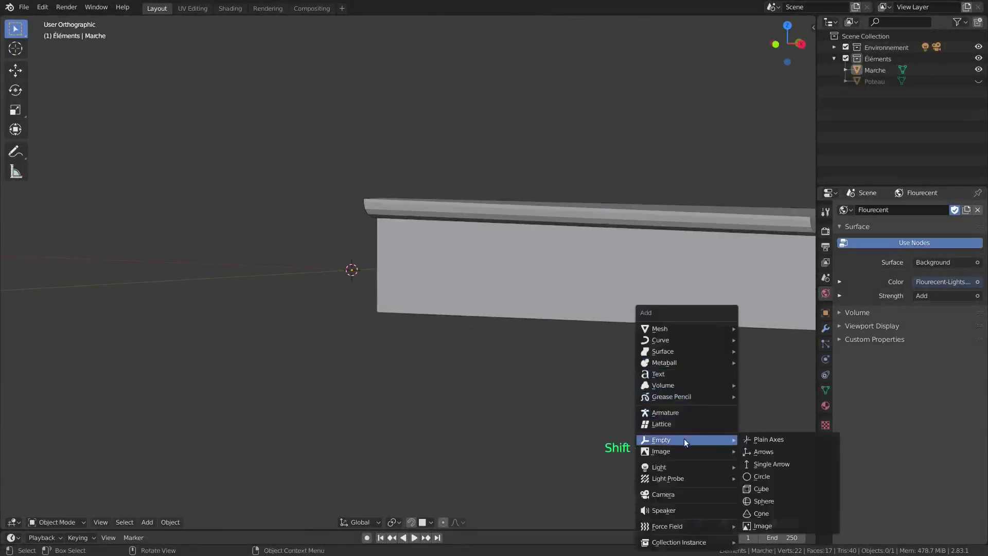
left_click(757, 439)
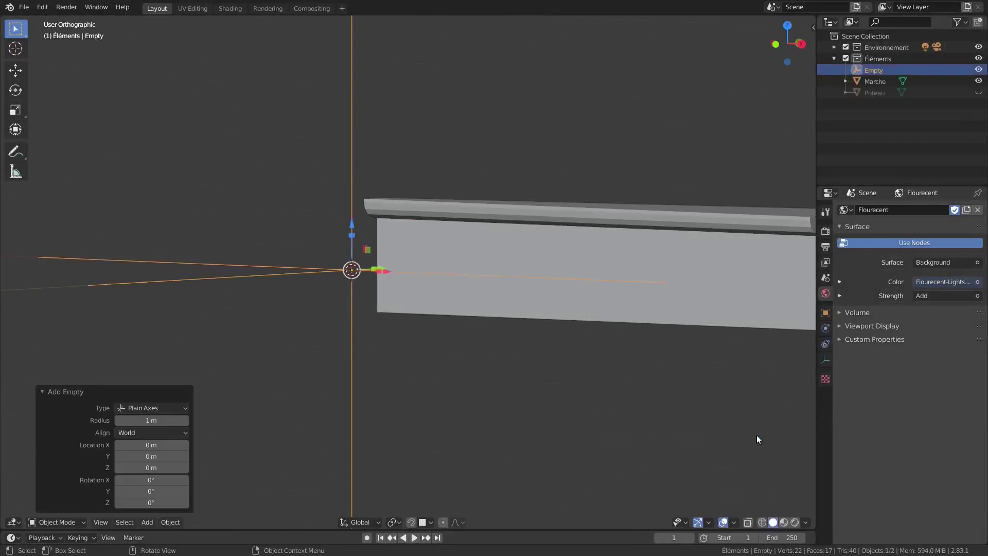
- Add an Array modifier to Marche, with Relative Offset disabled and Constant Offset enabled
left_click(731, 277)
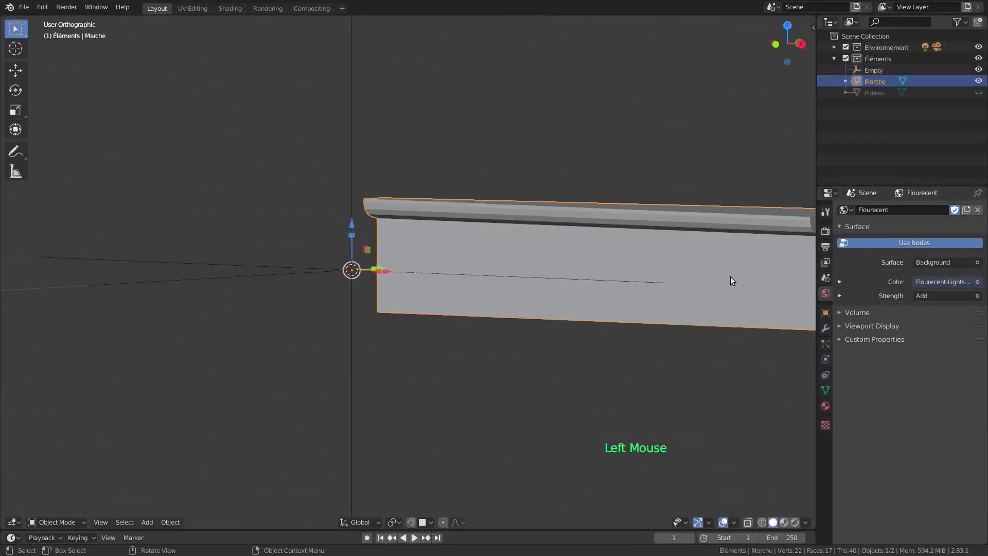
left_click(826, 327)
left_click(865, 210)
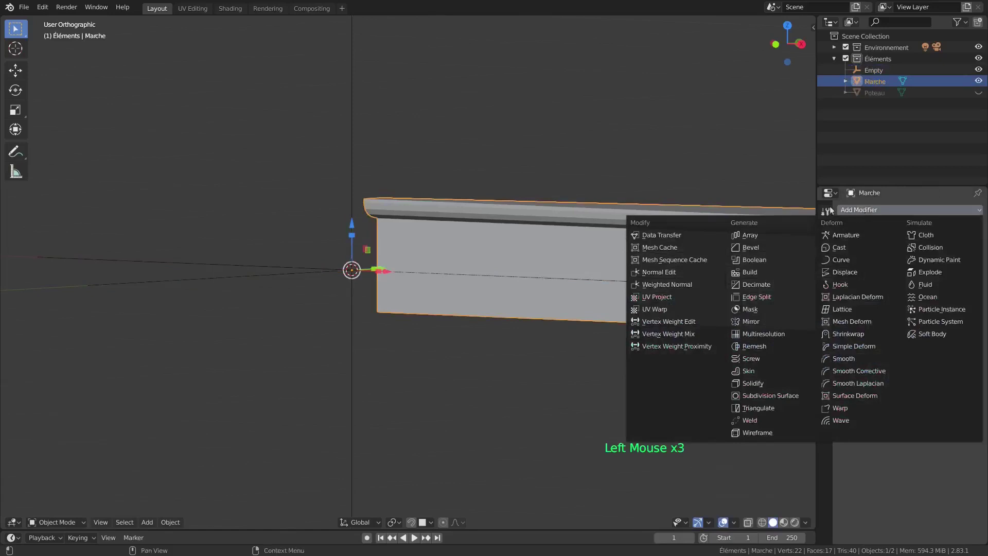
left_click(758, 236)
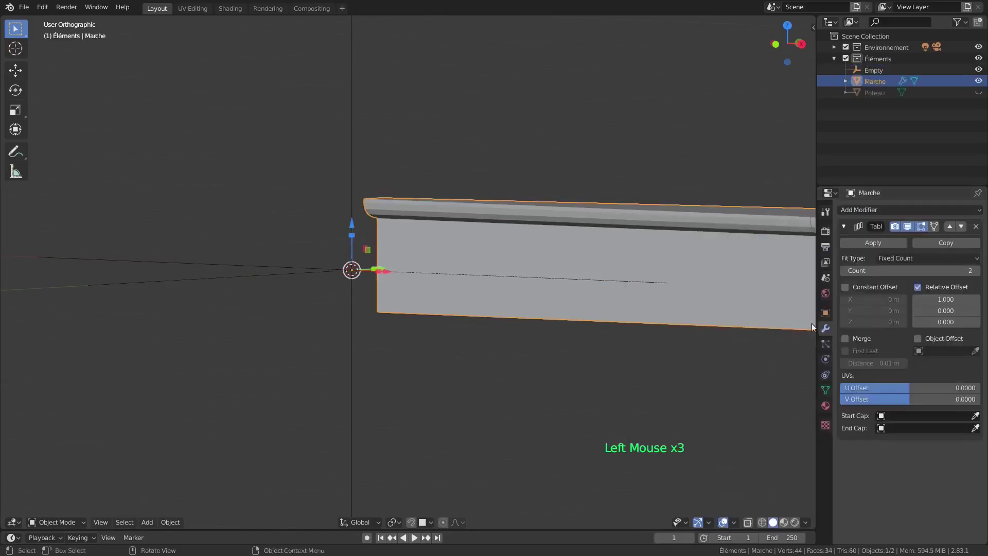
left_click(918, 287)
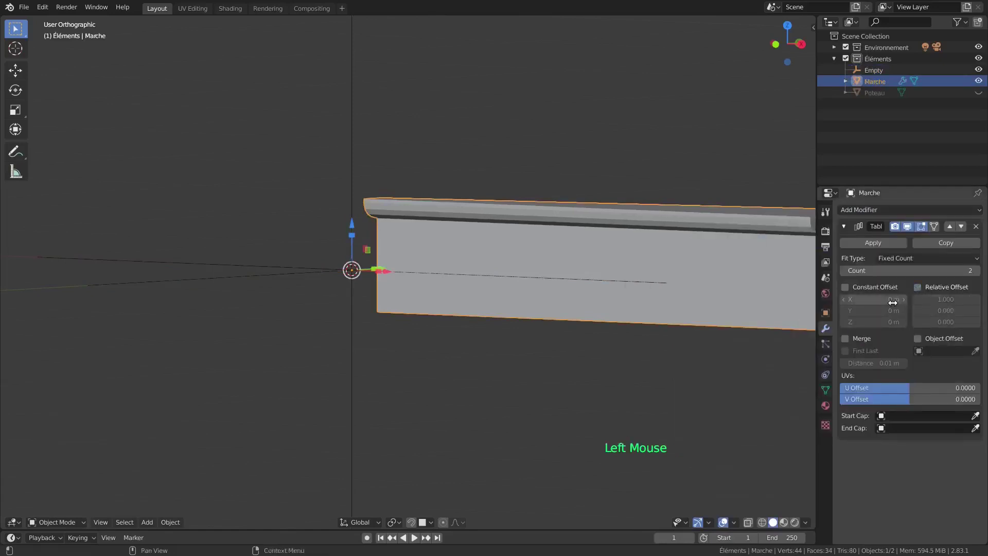
left_click(845, 287)
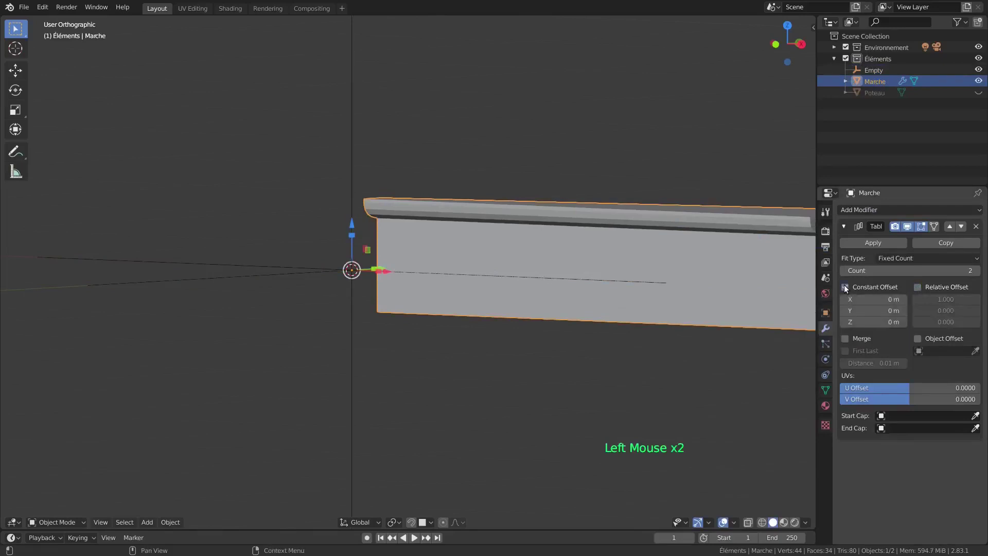
- Set the array's constant Z offset to 0.1785 m and enable Object Offset and Merge
left_click(865, 322)
type(".1785")
key("Return")
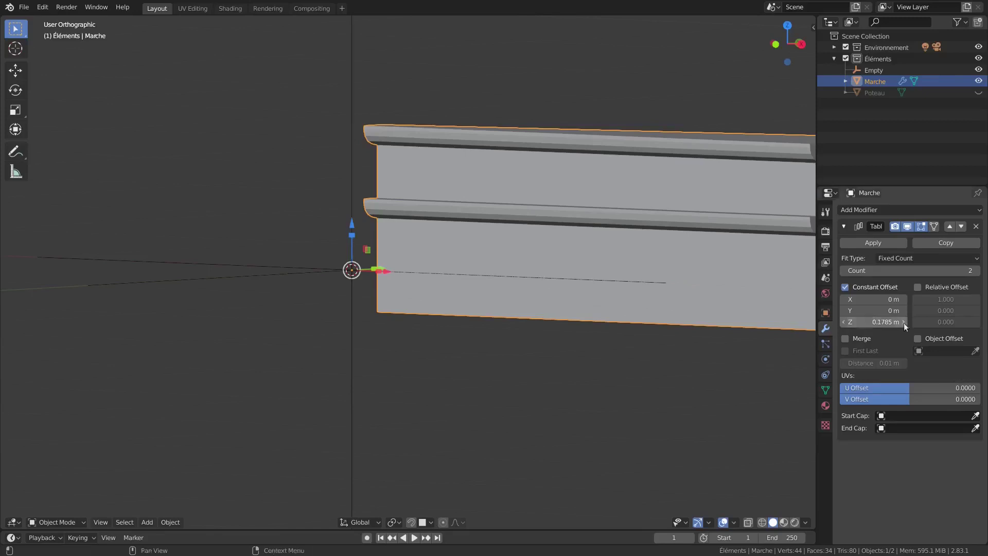
left_click(919, 339)
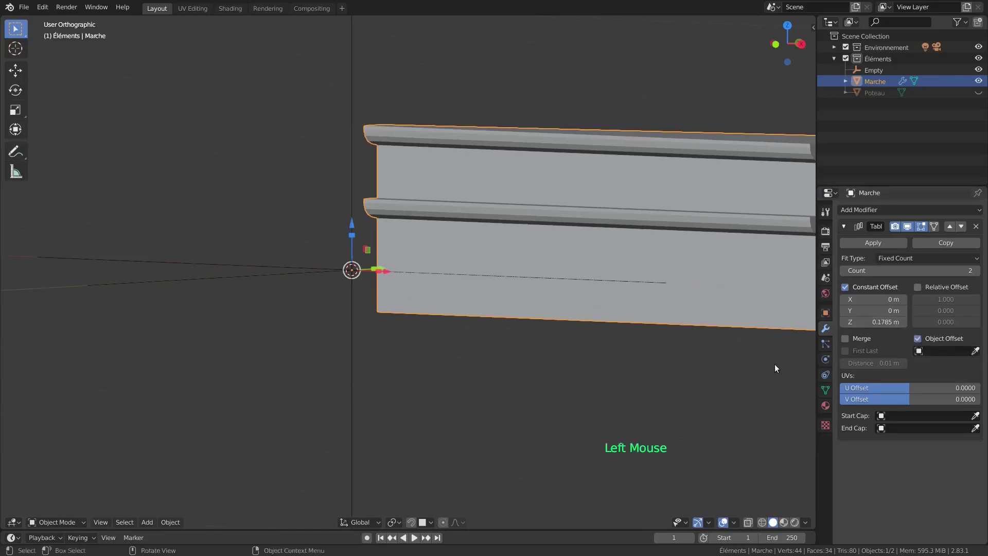
left_click(845, 339)
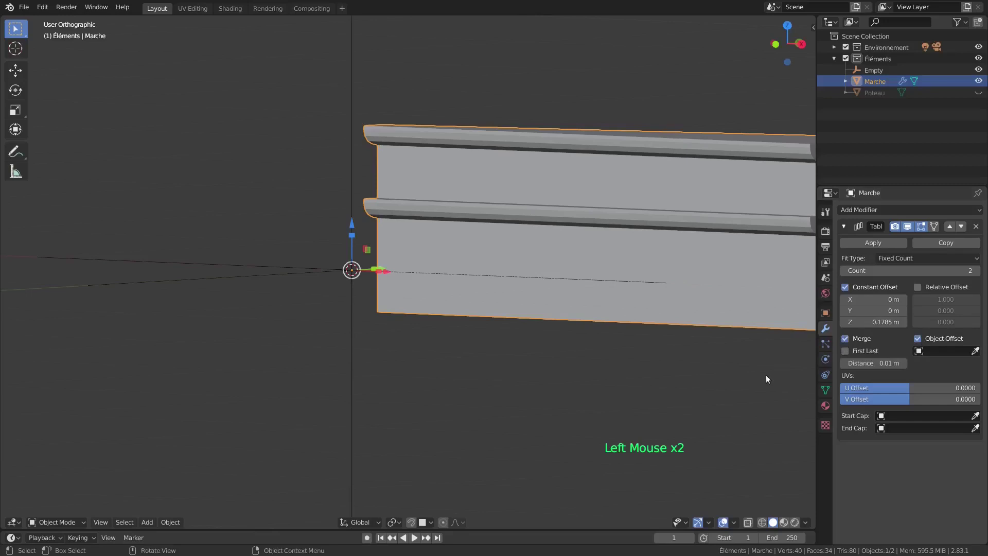
- Assign the Empty as the array's offset object
left_click(940, 351)
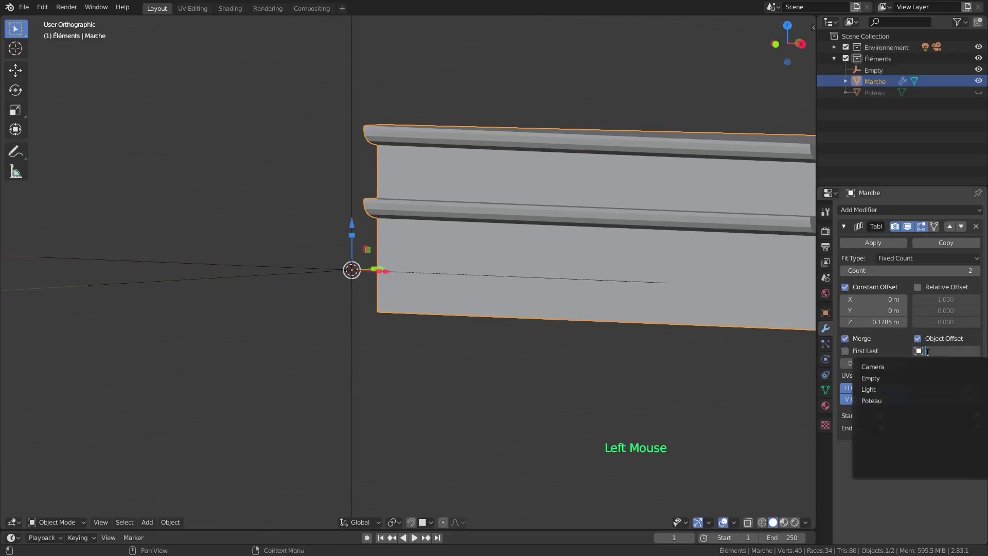
left_click(886, 378)
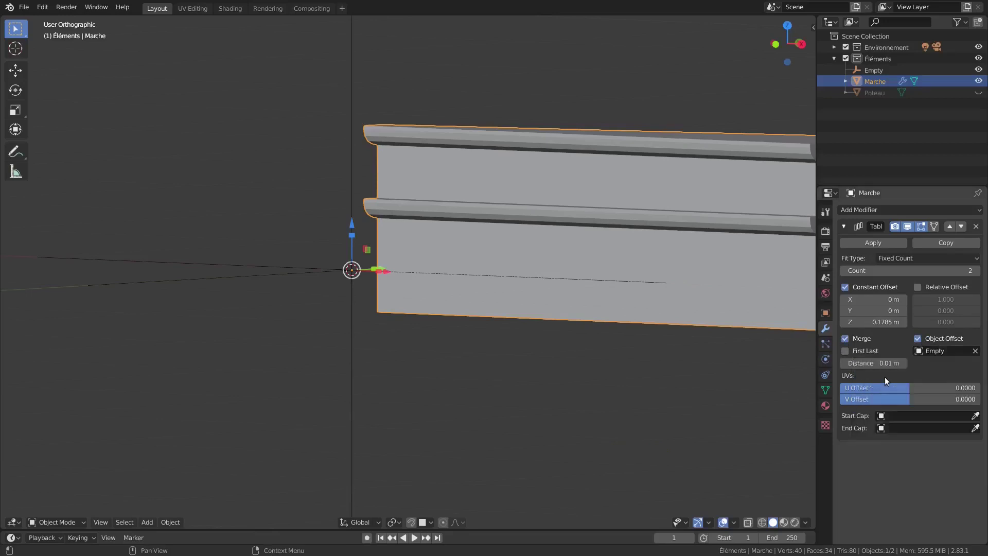
left_click(976, 351)
left_click(976, 351)
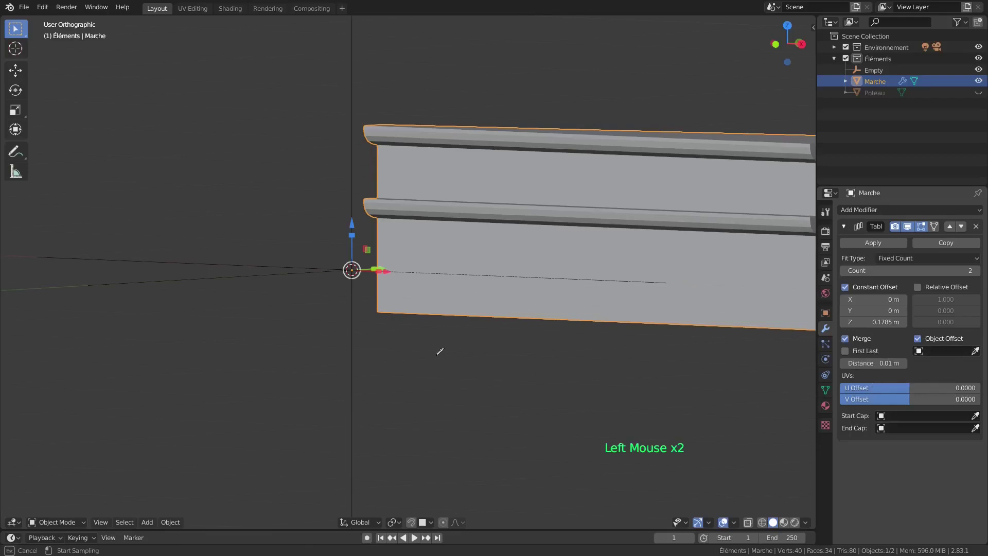
left_click(353, 359)
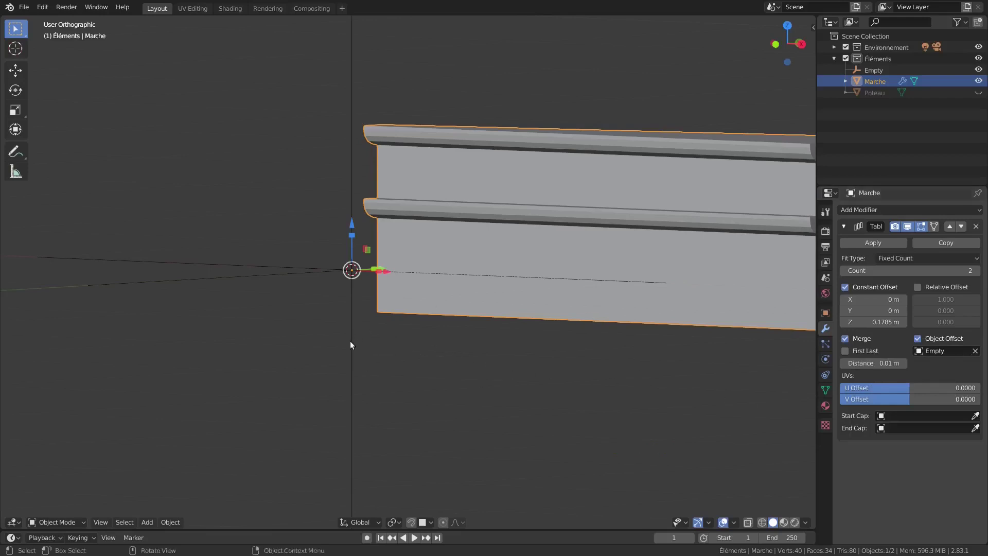
- Set the Empty's Z rotation to 12.9°
left_click(351, 346)
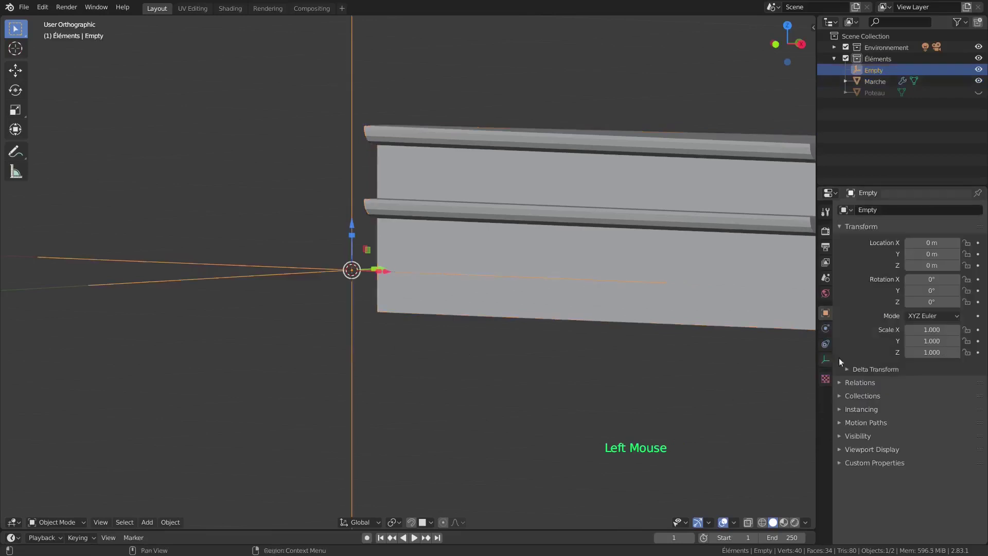
left_click(929, 302)
left_click(929, 302)
type("180/1")
key("Return")
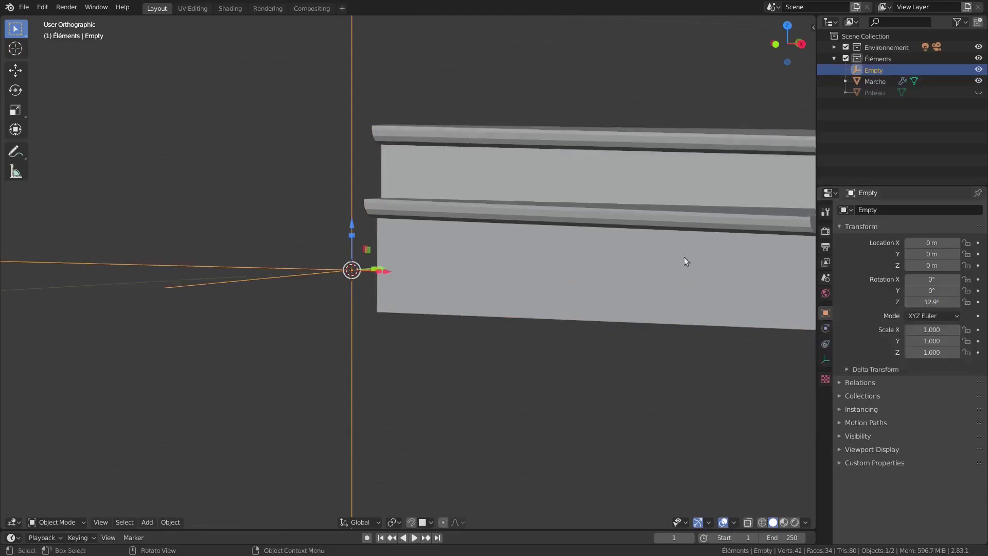
- In Marche's Edit Mode, raise the step's rear underside edge about 0.072 m along Z to slope the underside continuously
left_click(647, 269)
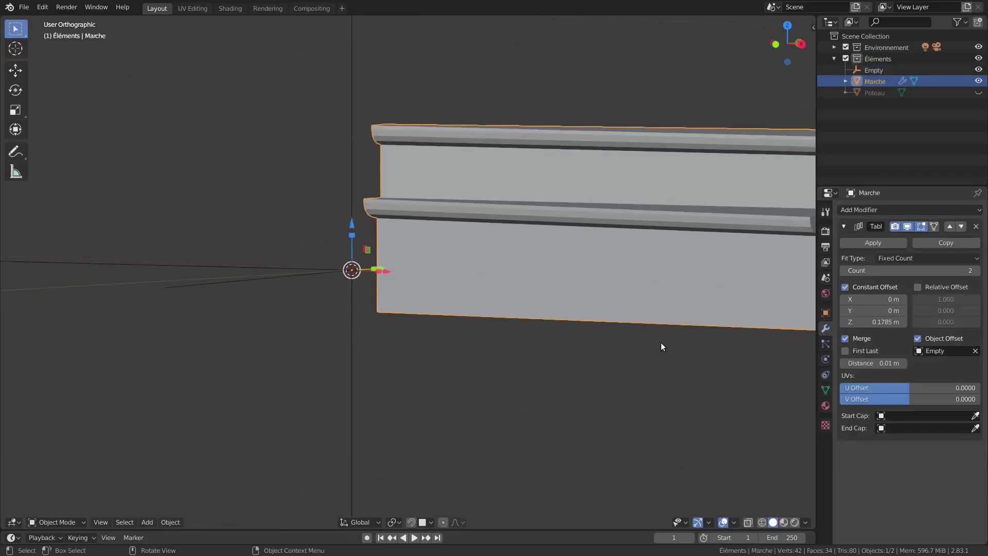
key("Tab")
middle_click_drag(687, 346, 622, 326)
left_click(633, 276)
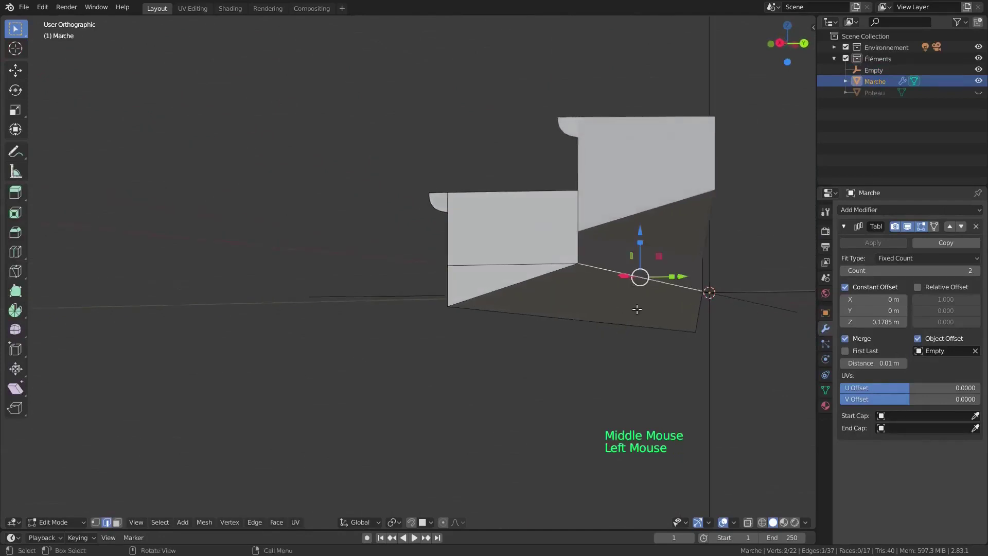
key("g")
key("z")
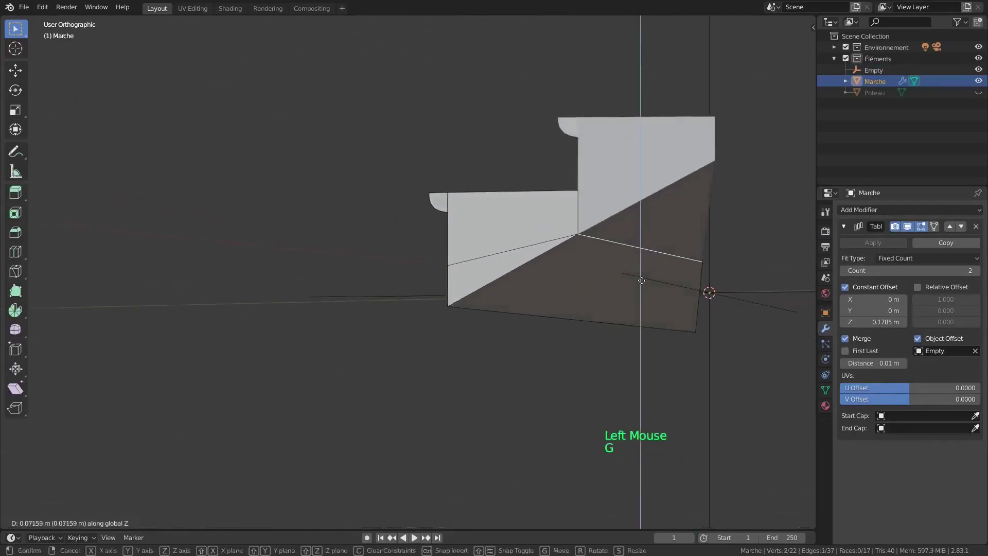
left_click(642, 281)
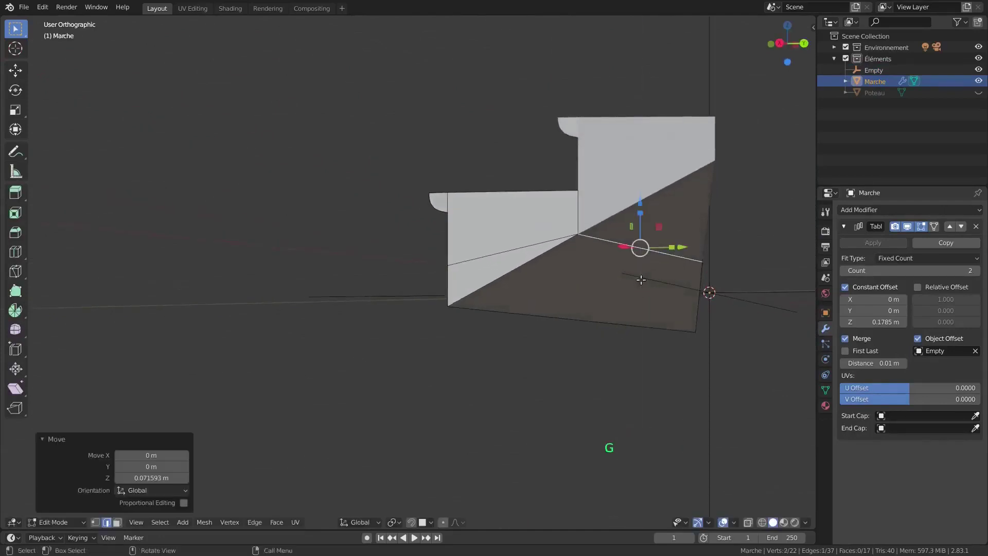
- Set the array count to 14 and view the whole staircase from above
left_click(893, 270)
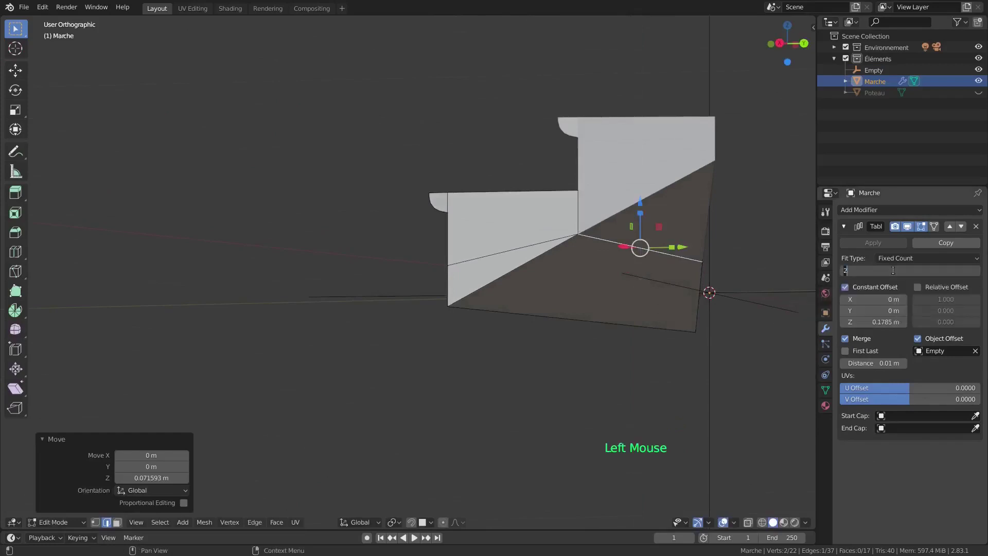
type("14")
key("Return")
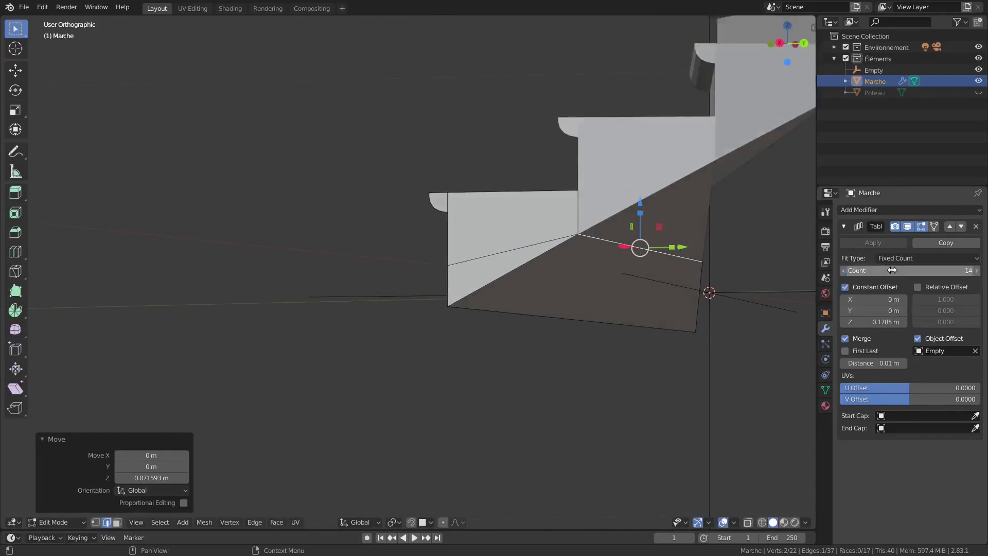
scroll(685, 337, "down", 7)
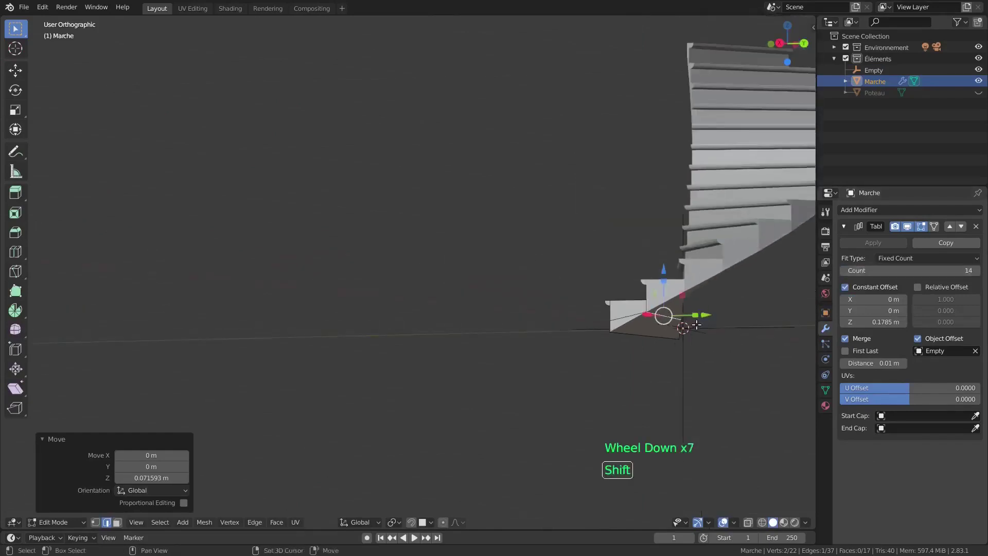
middle_click_drag(696, 325, 591, 392, "shift")
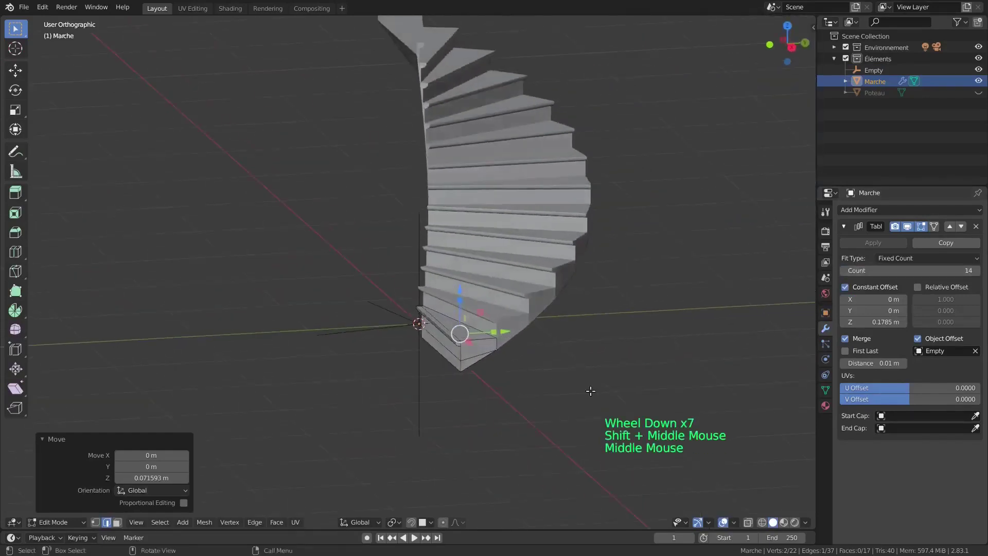
key("KP_7")
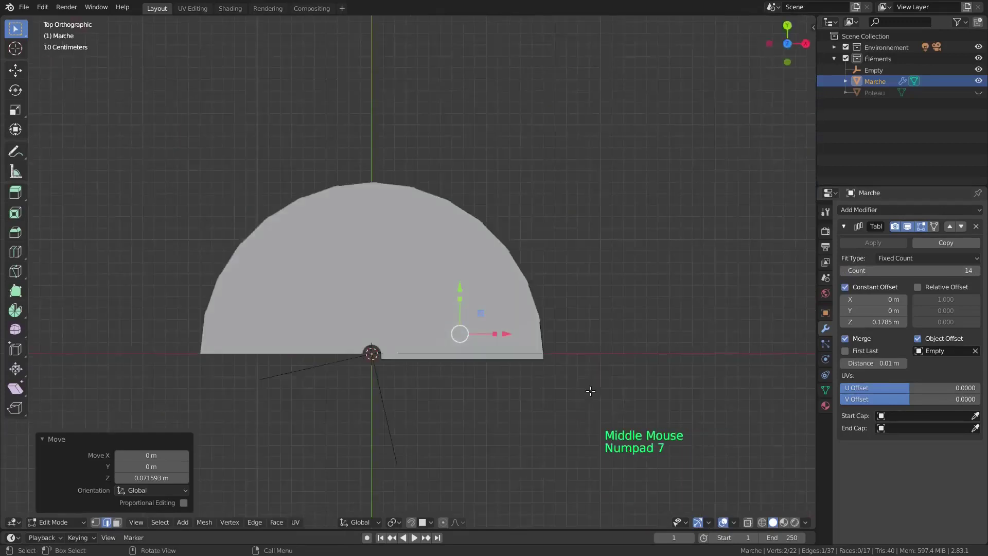
- Return to Object Mode, apply Marche's Array modifier and delete the Empty
key("Tab")
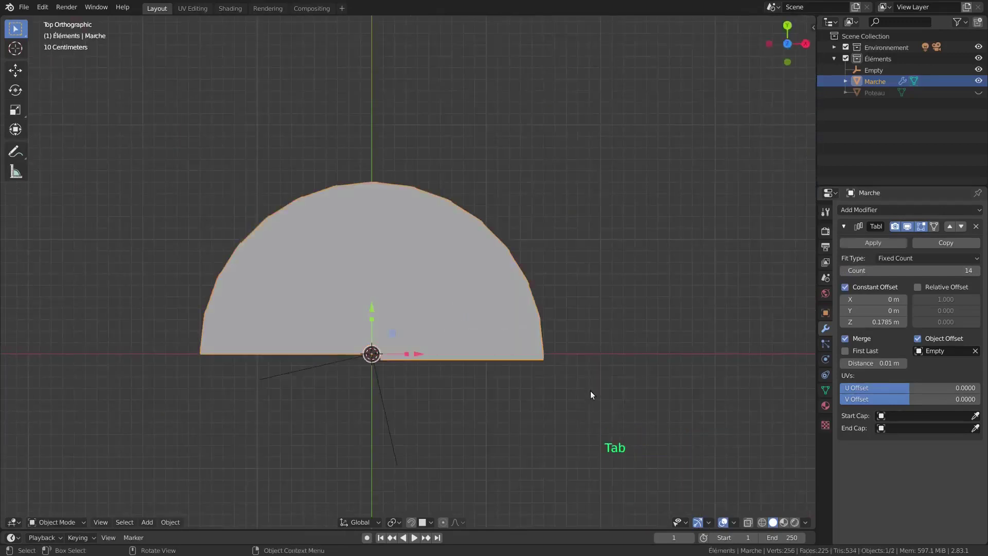
left_click(868, 242)
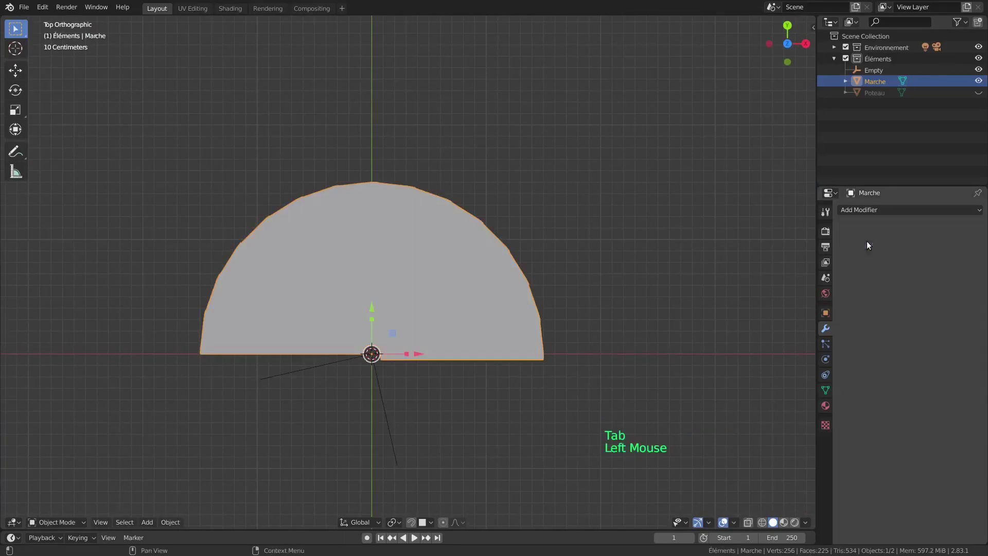
left_click(388, 430)
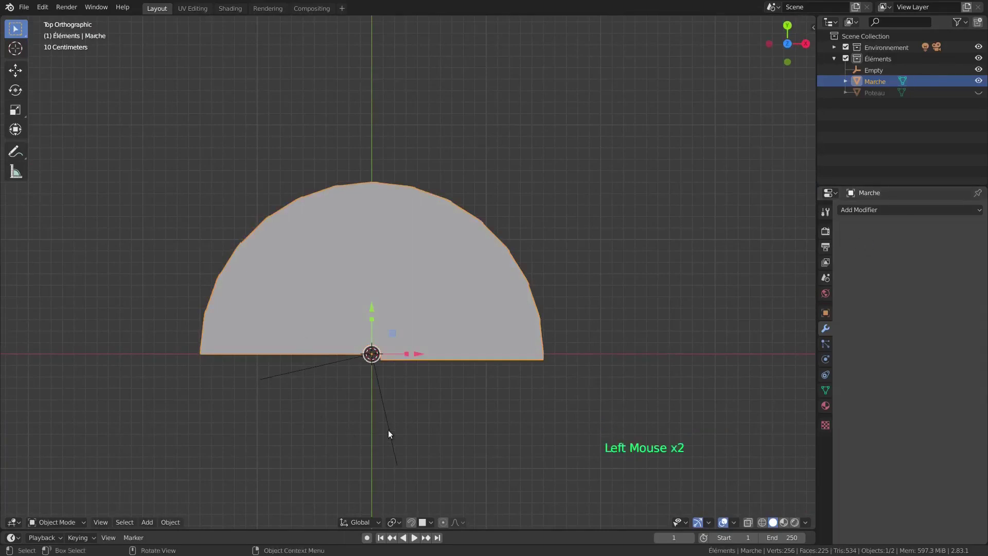
key("x")
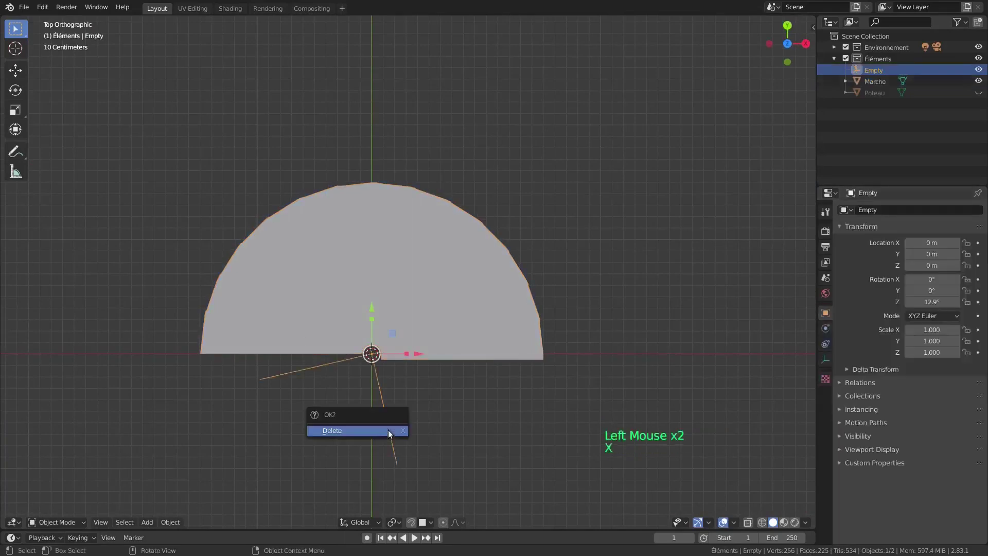
left_click(388, 431)
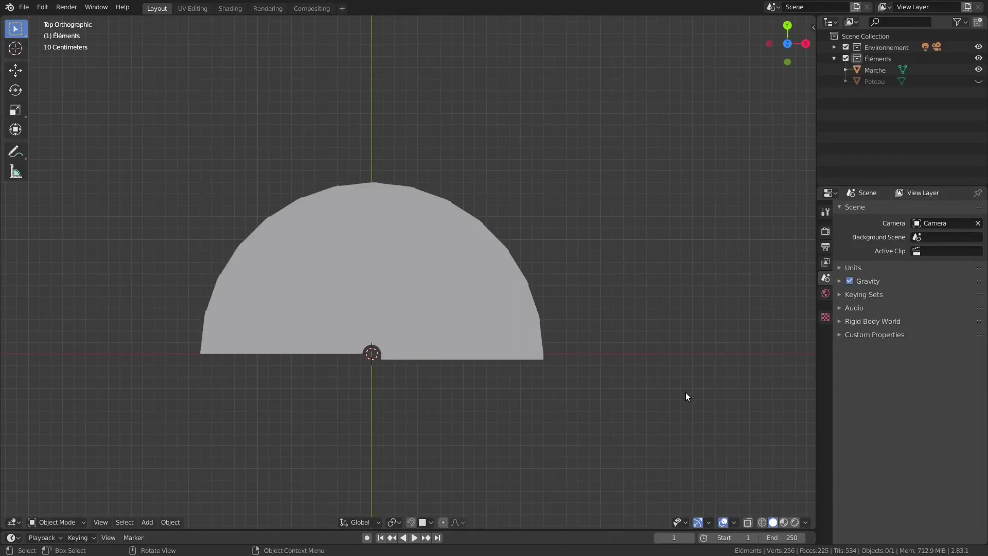
- Add a 2 m cube mesh at the world origin
key("Tab")
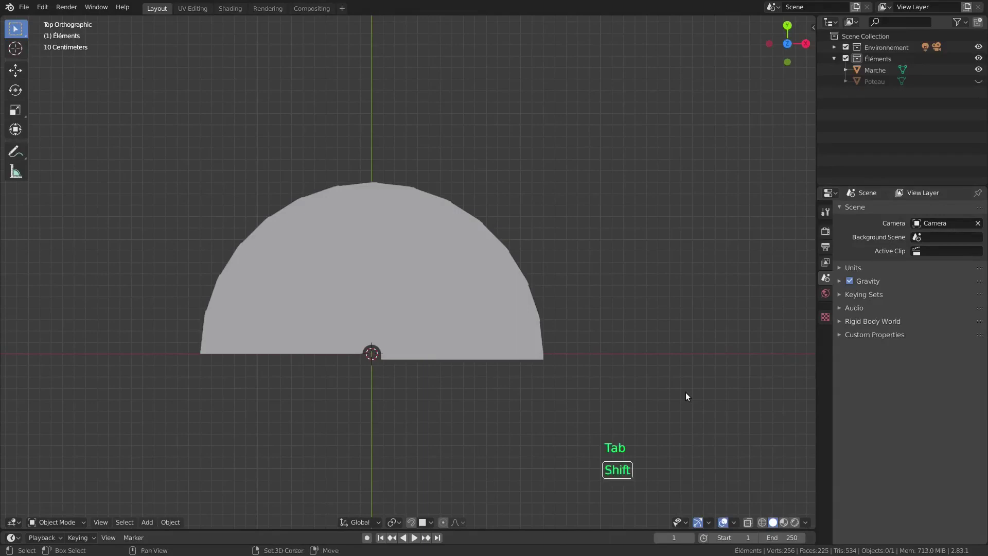
key("shift+a")
mouse_move(686, 394)
mouse_move(649, 280)
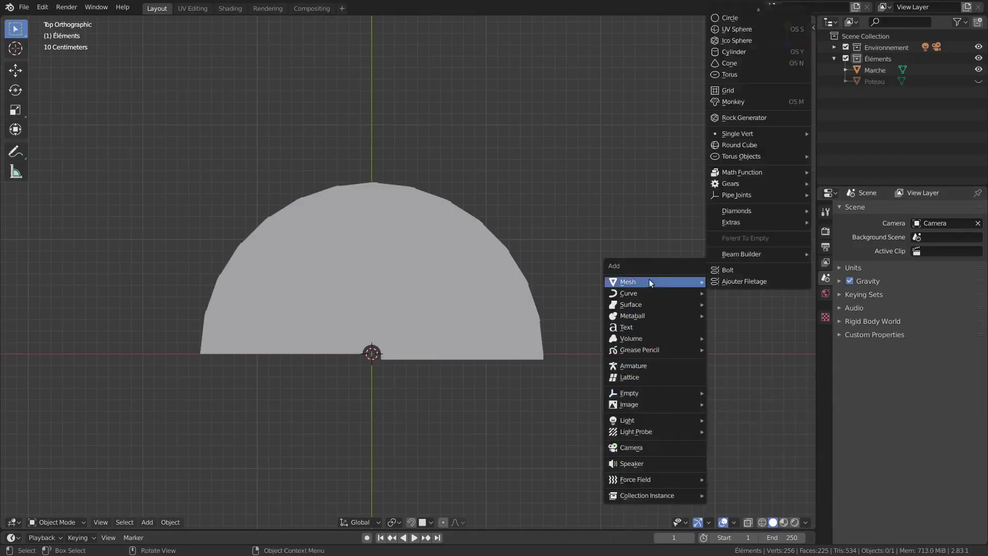
scroll(738, 26, "up", 1)
left_click(736, 16)
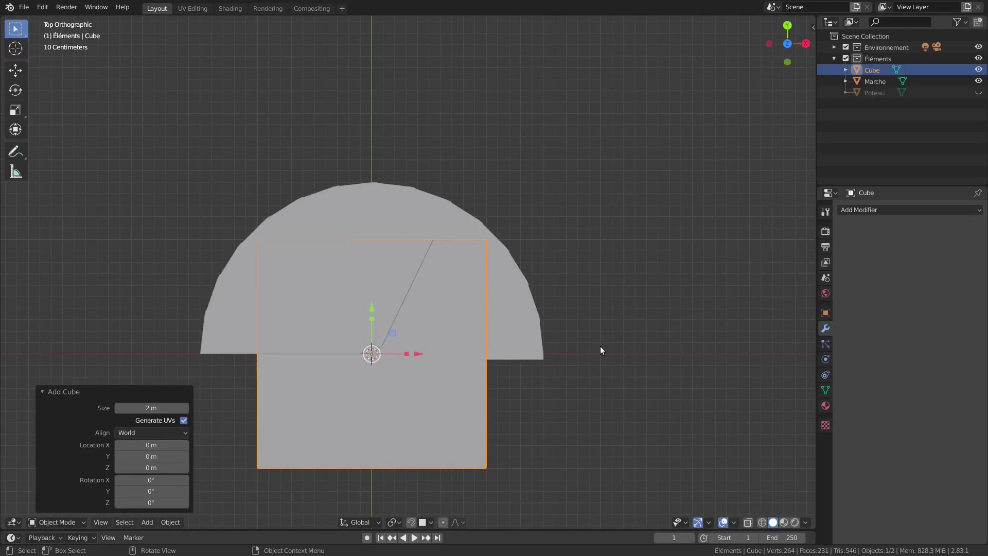
- Set the cube's Z scale to 1.5 and its Z location to 1.2 m
left_click(826, 314)
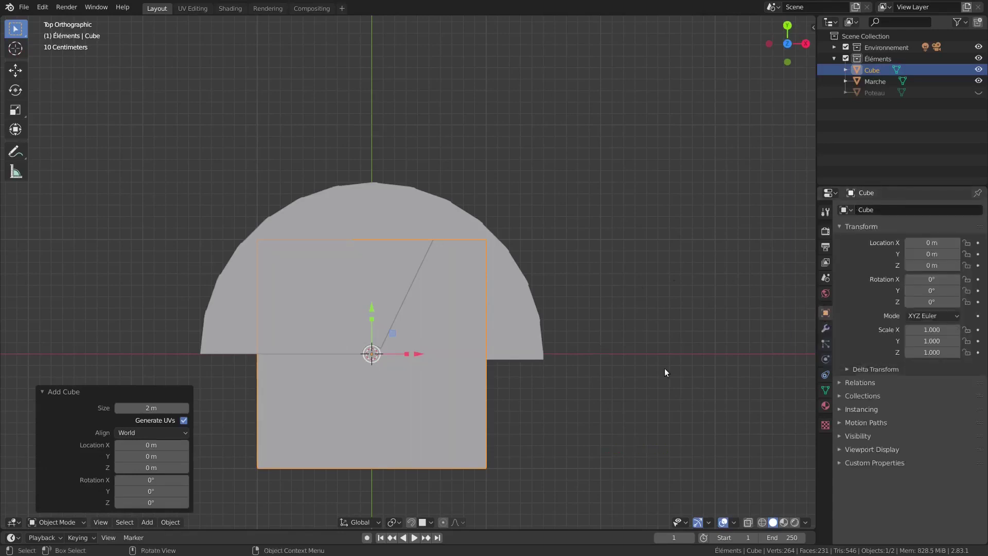
left_click(936, 353)
type("1.5")
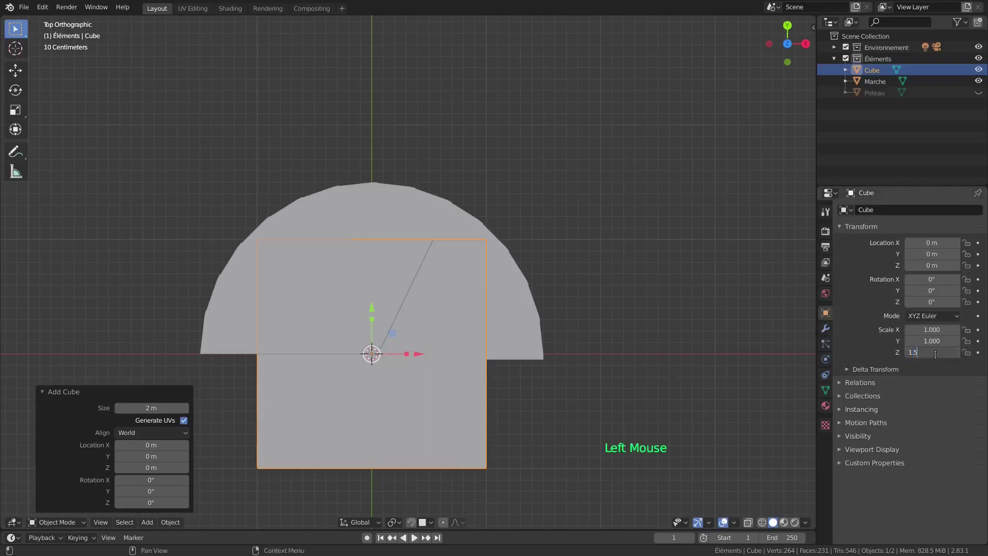
key("Return")
left_click(941, 266)
type("1.2")
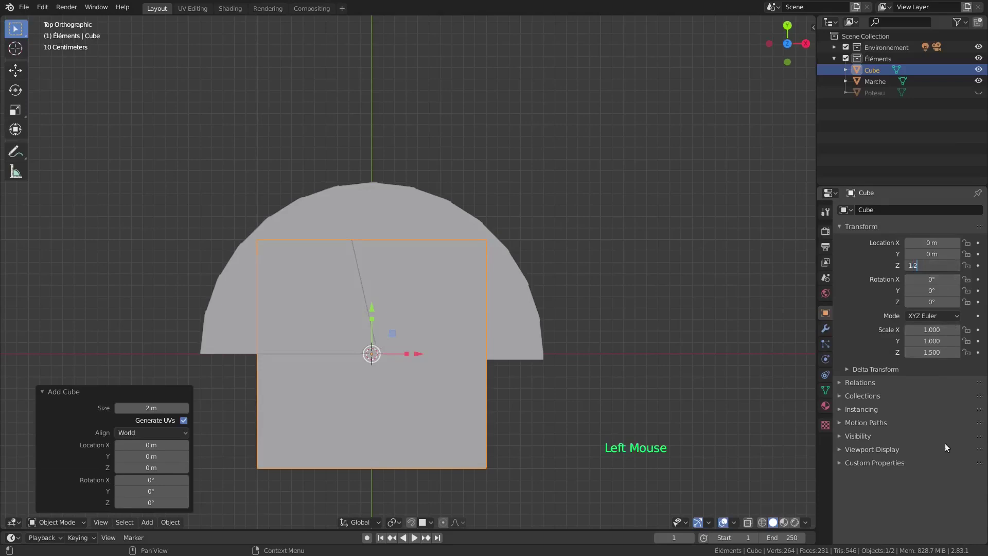
key("Return")
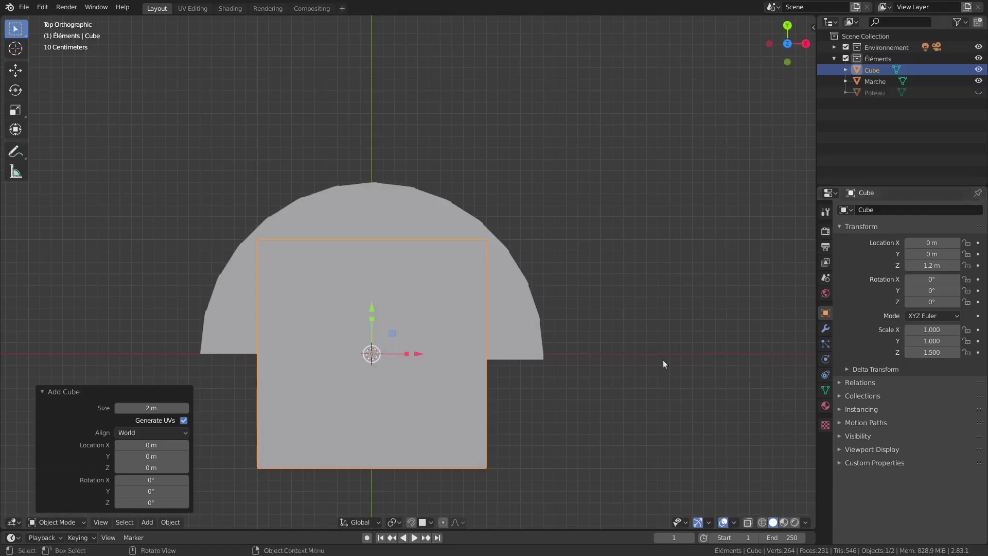
- Add a Boolean modifier to Marche with its operation set to Intersect
left_click(526, 351)
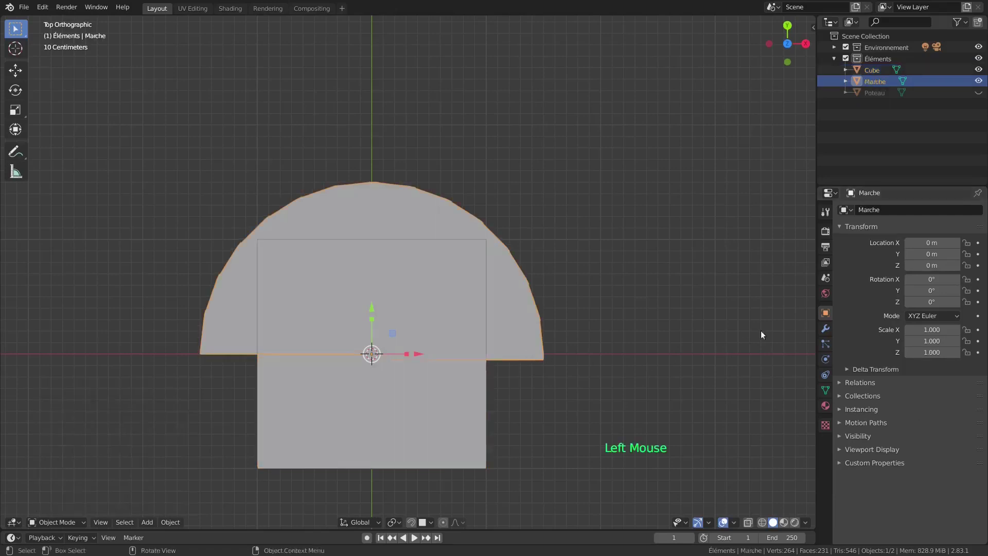
left_click(825, 329)
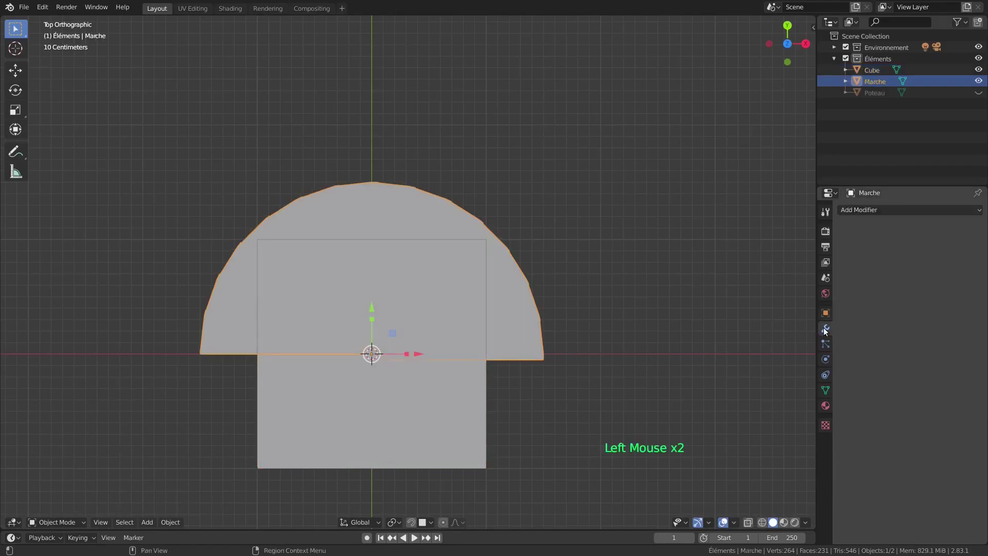
left_click(868, 209)
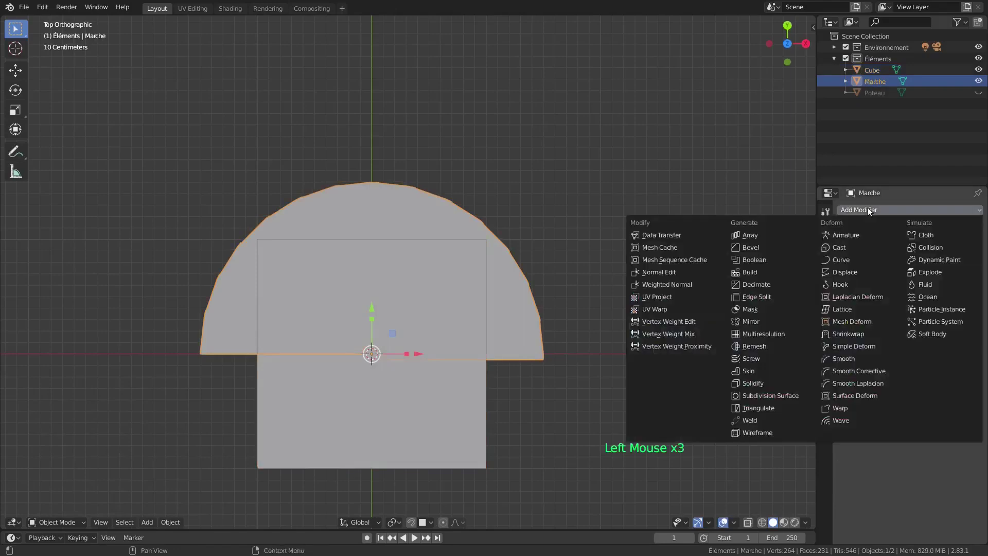
left_click(762, 258)
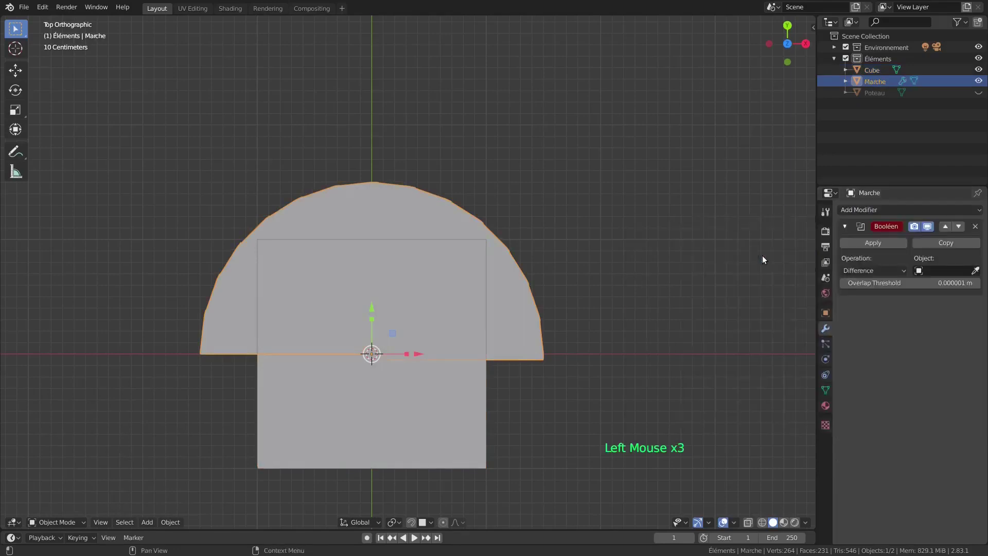
left_click(882, 269)
left_click(879, 283)
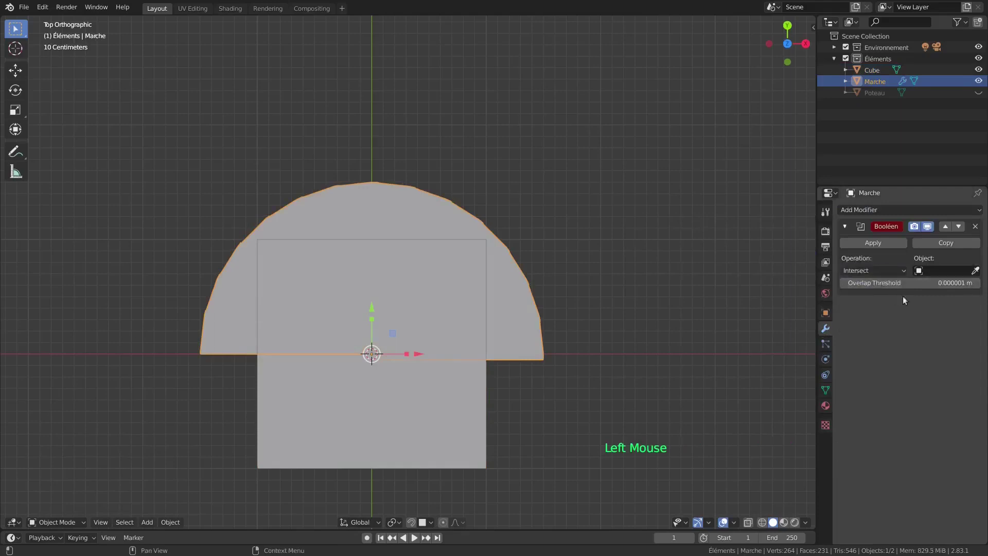
- Set Cube as the target object of Marche's Boolean modifier
left_click(941, 270)
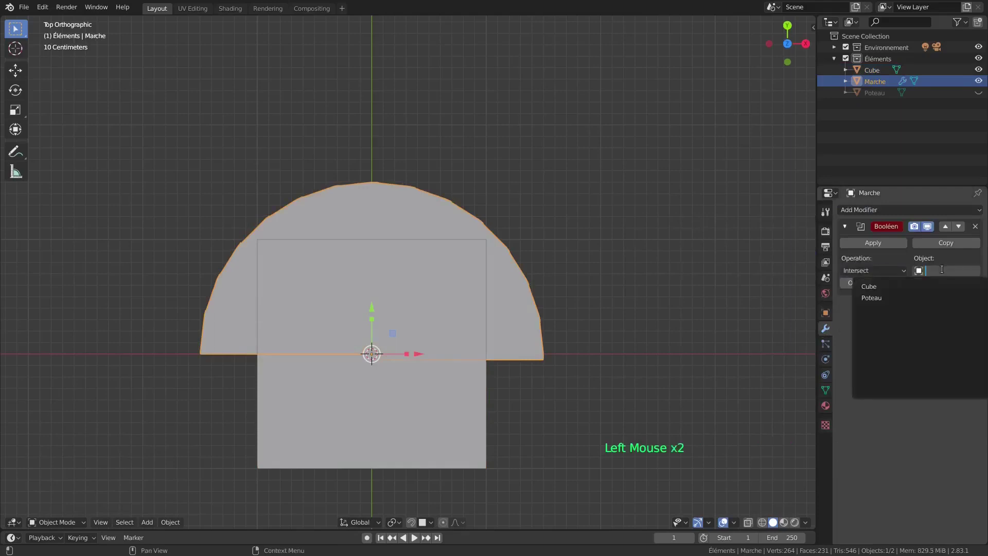
left_click(883, 287)
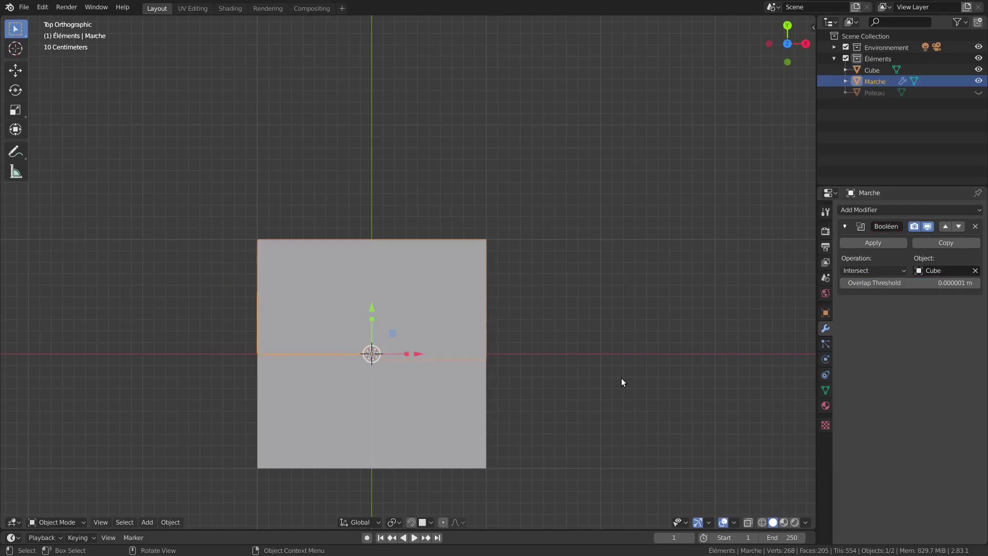
middle_click_drag(593, 414, 510, 332)
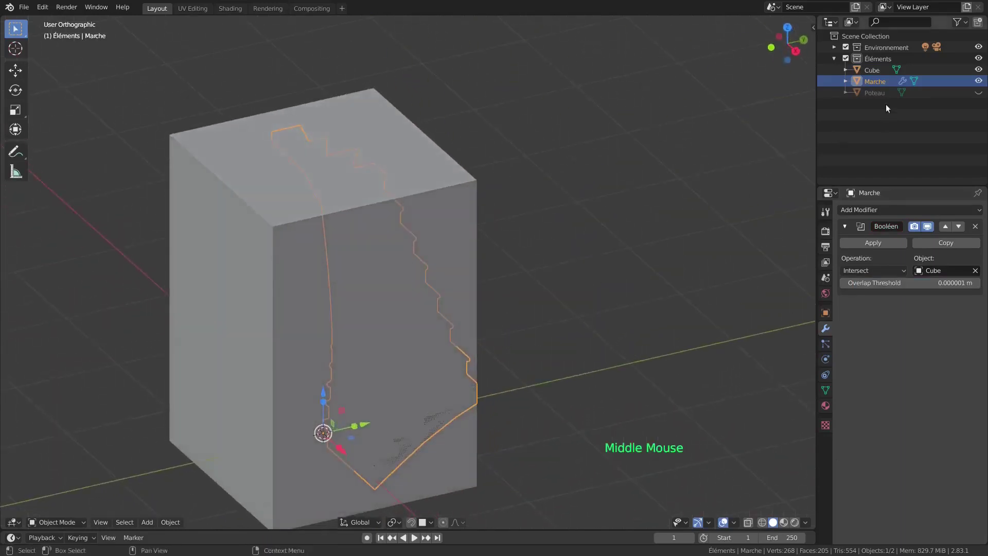
- Hide the cube to inspect the trimmed staircase and apply Marche's Boolean modifier
left_click(979, 70)
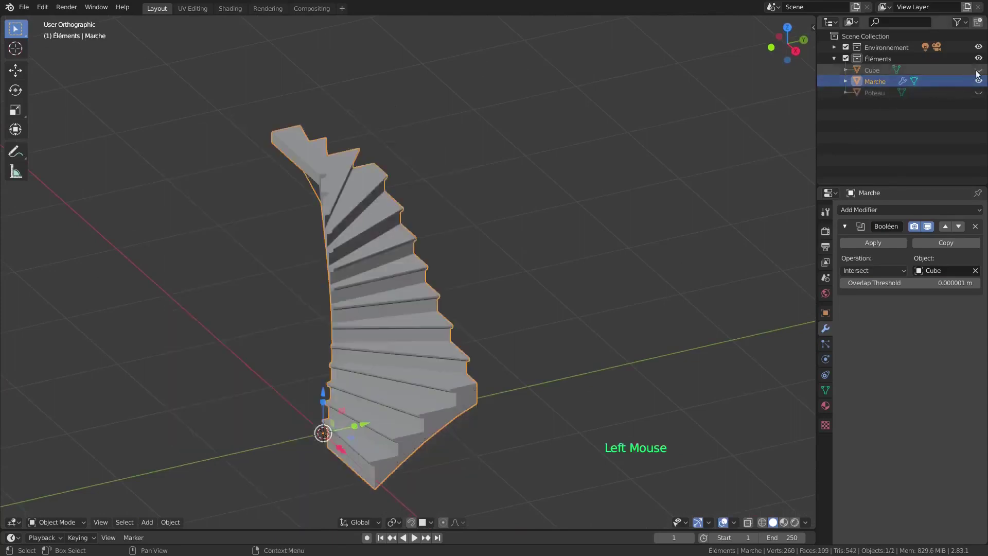
middle_click_drag(537, 328, 492, 300)
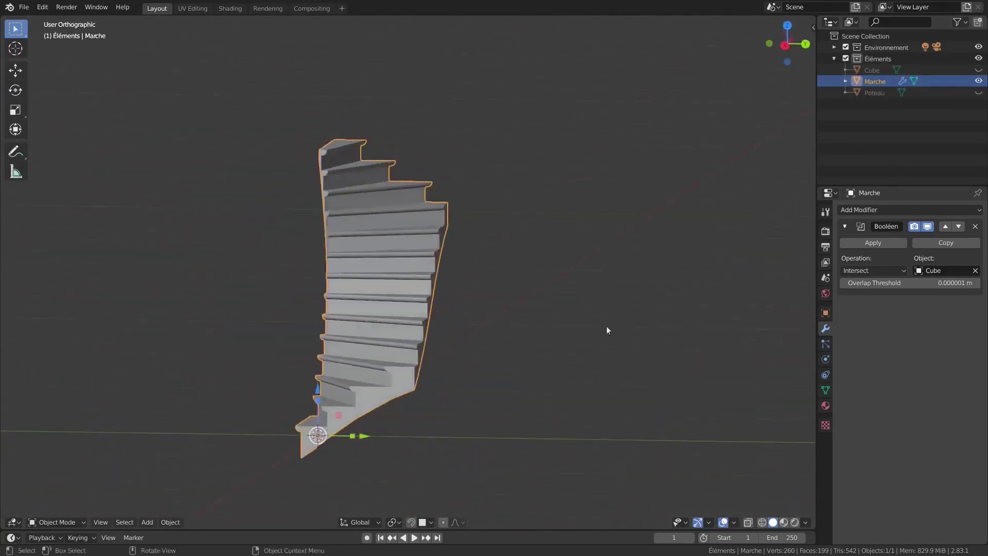
left_click(863, 243)
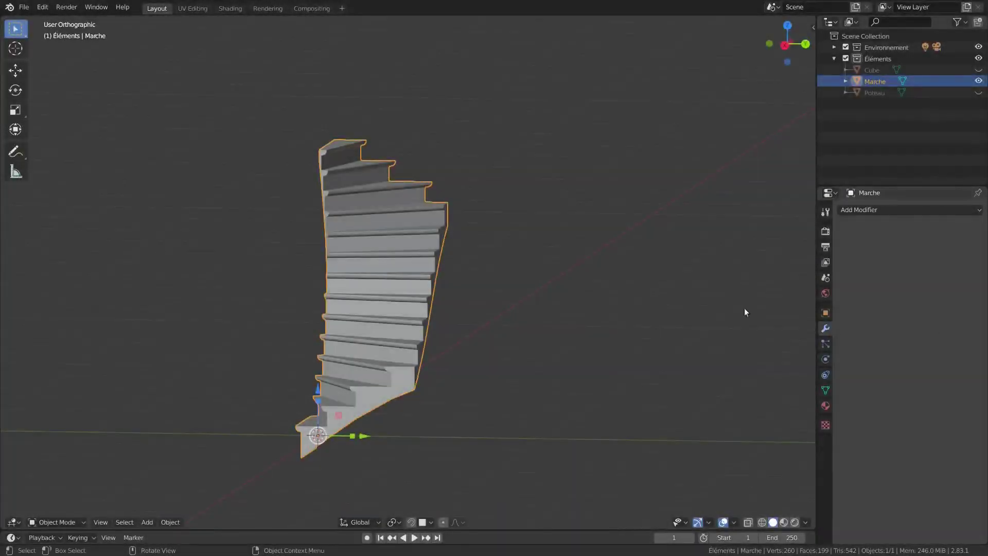
left_click(917, 254)
- In Edit Mode from the right view, knife a horizontal cut through Marche's whole mesh at the world origin's height
key("Tab")
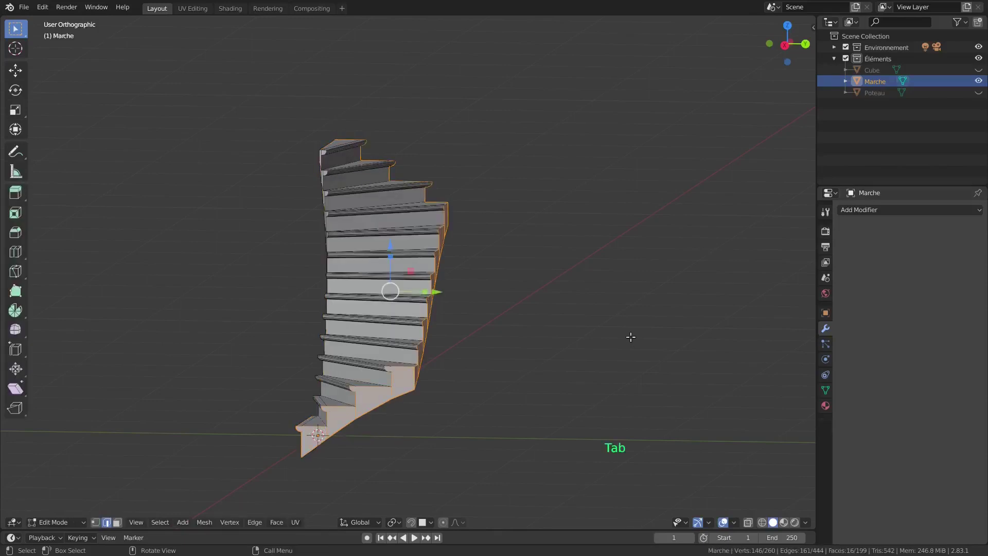
key("KP_3")
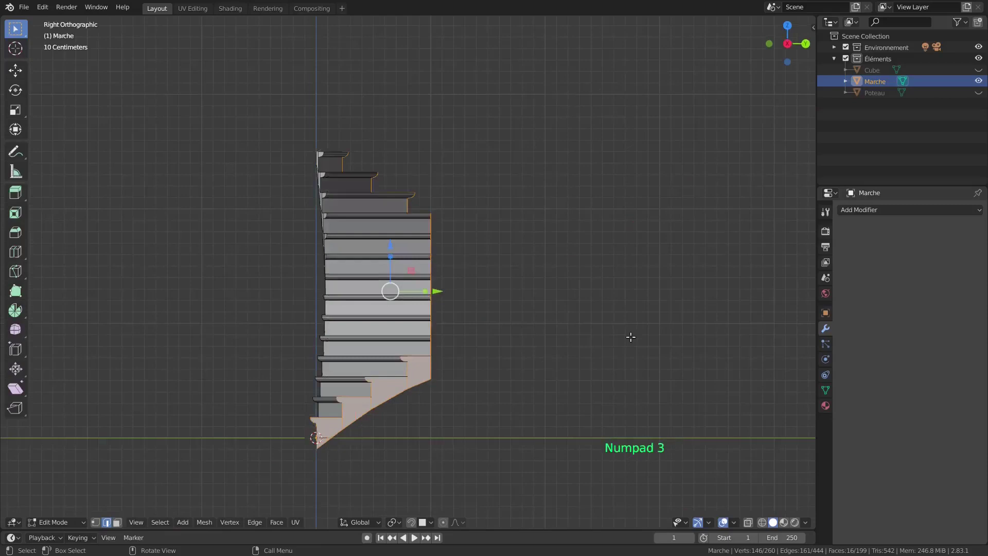
key("1")
key("1")
key("a")
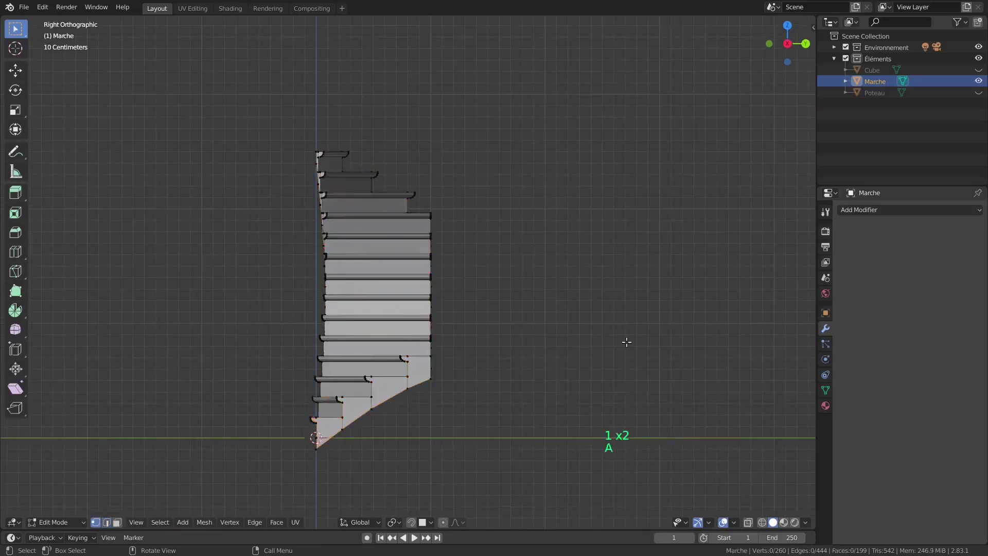
scroll(319, 442, "up", 10)
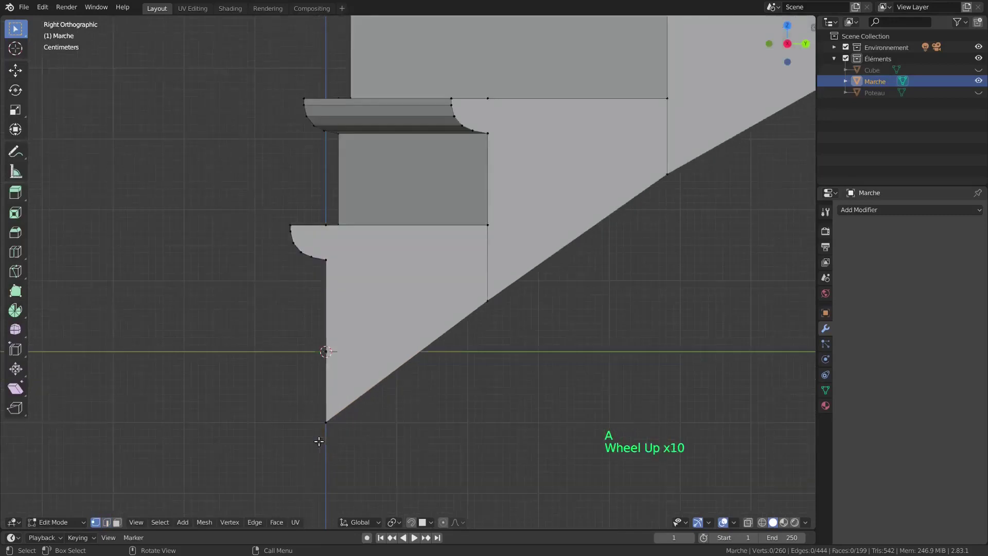
key("k")
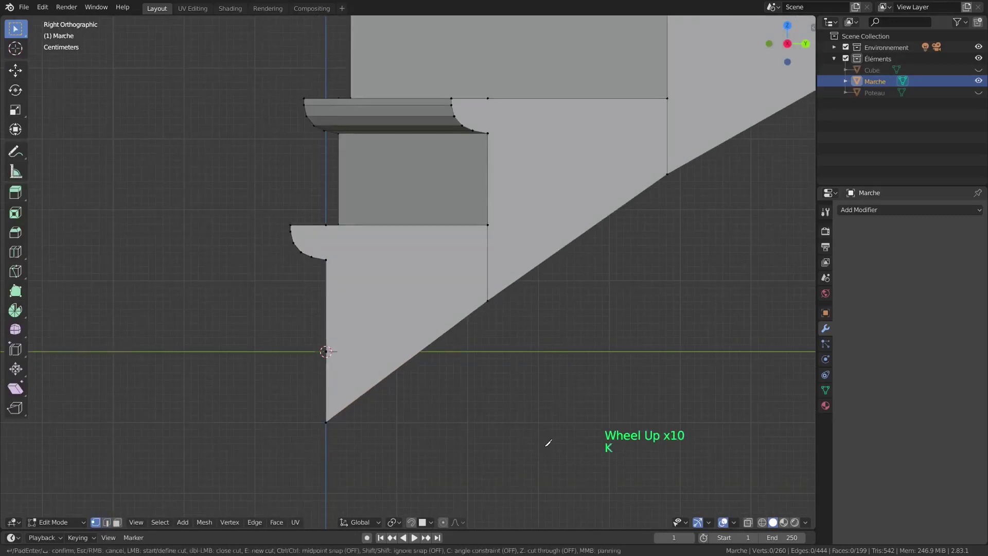
left_click(327, 351)
key("c")
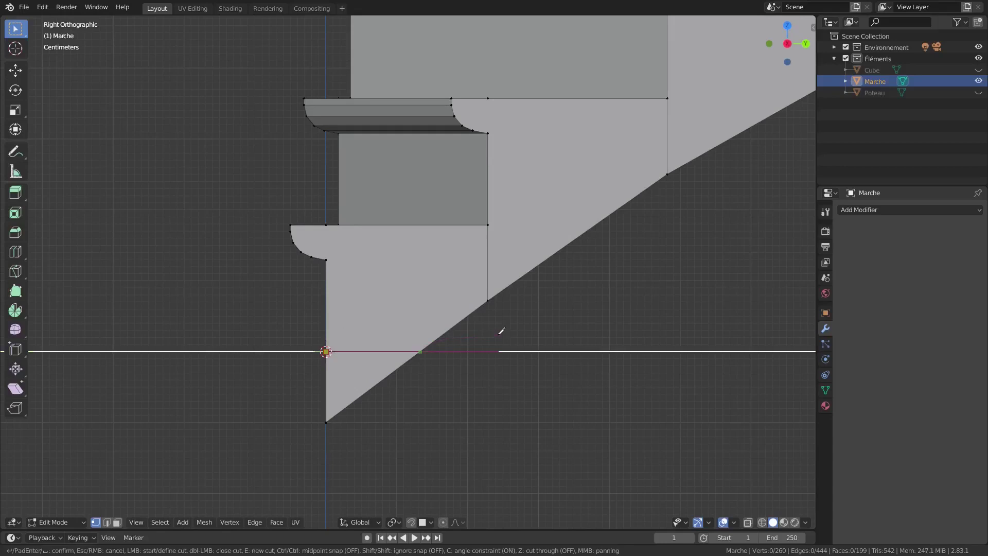
key("z")
left_click(502, 330)
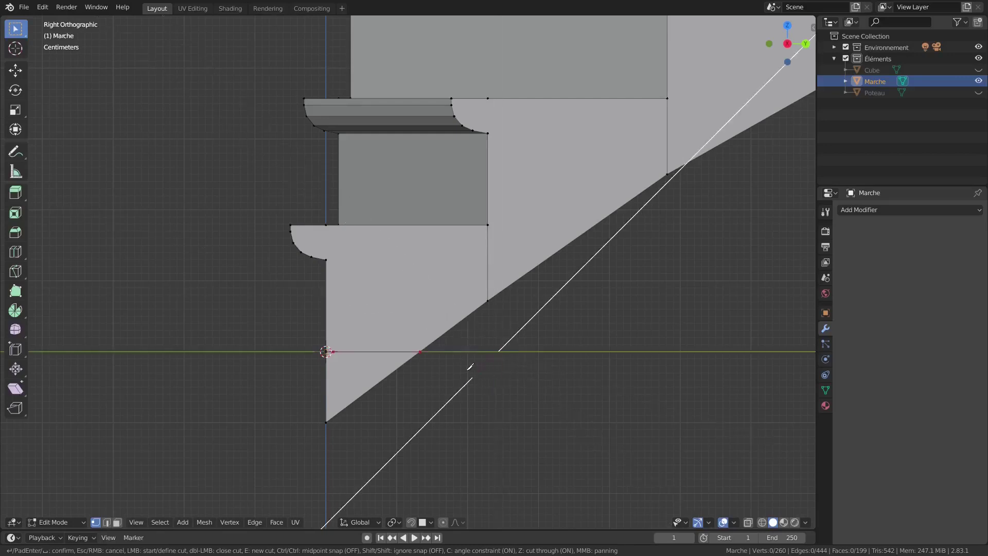
key("Return")
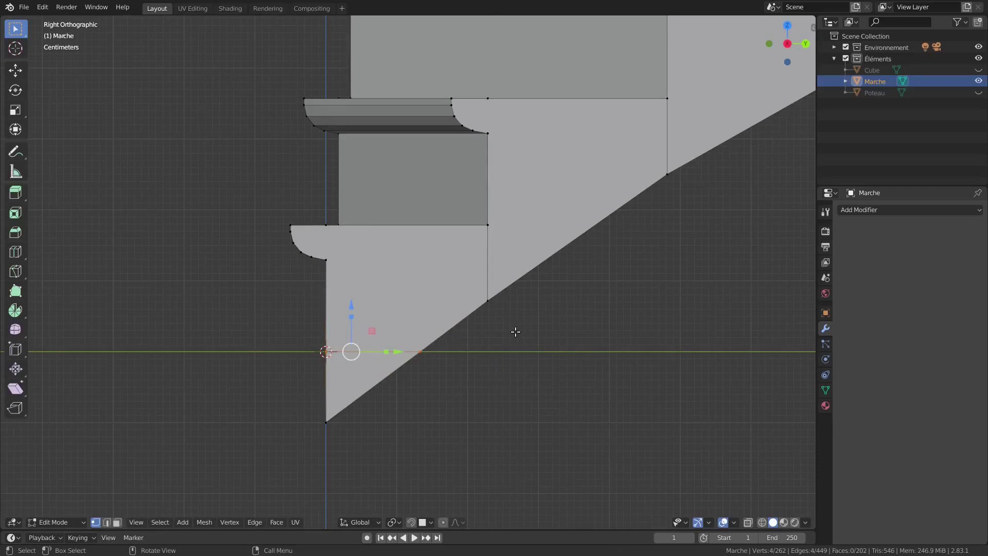
- Select all faces below the knife cut at the staircase's base, dissolve them and return to Object Mode
middle_click_drag(461, 419, 521, 422)
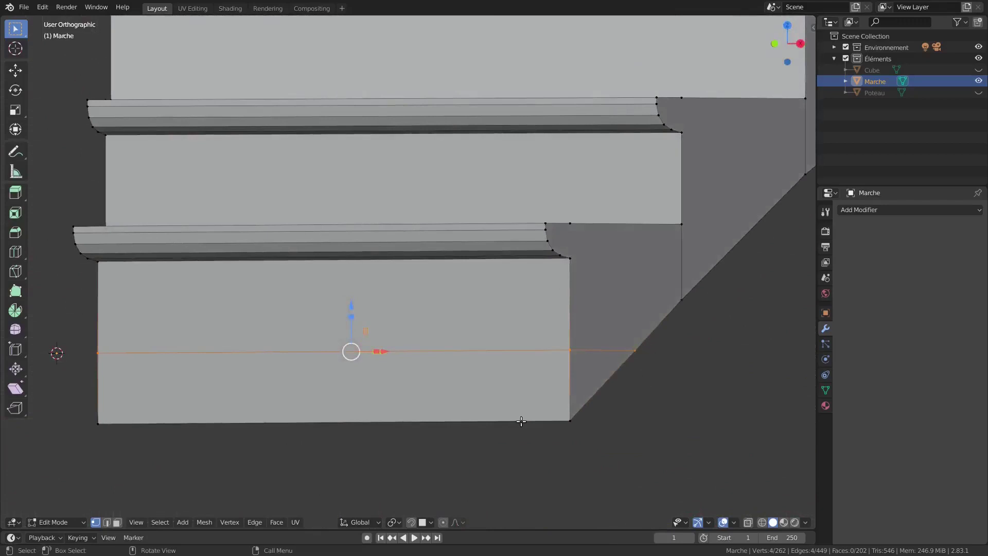
key("3")
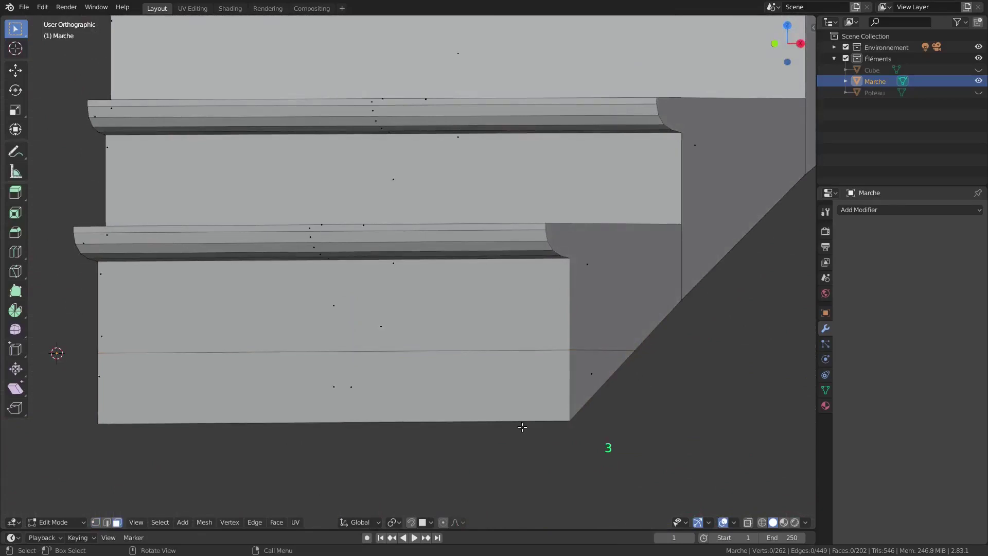
left_click_drag(566, 398, 622, 415, "shift")
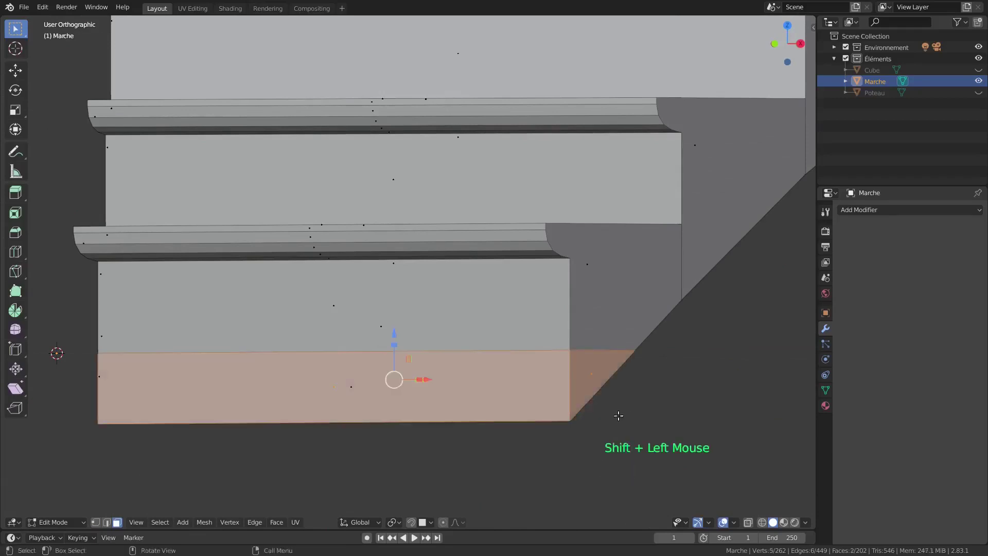
middle_click_drag(618, 415, 419, 414)
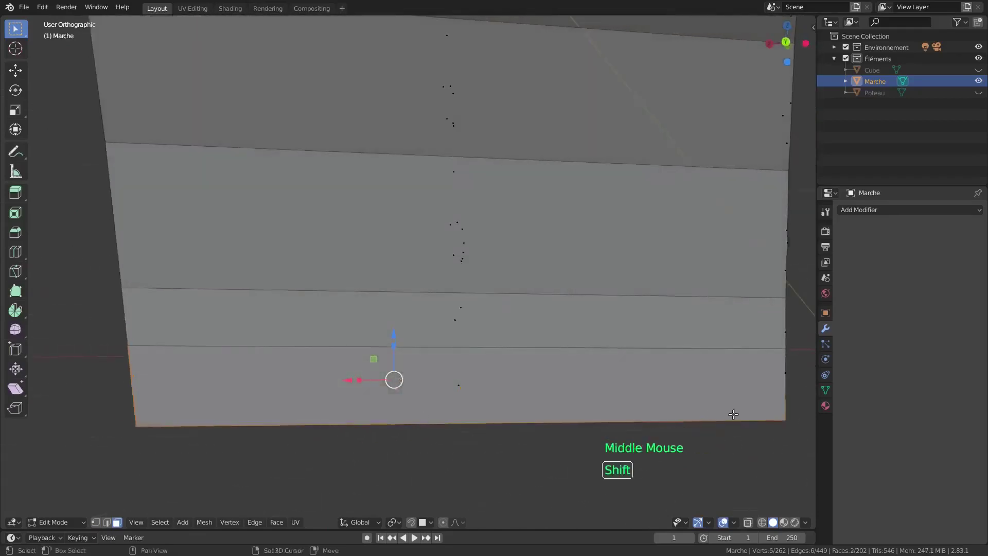
left_click_drag(804, 385, 725, 427, "shift")
middle_click_drag(725, 427, 664, 438)
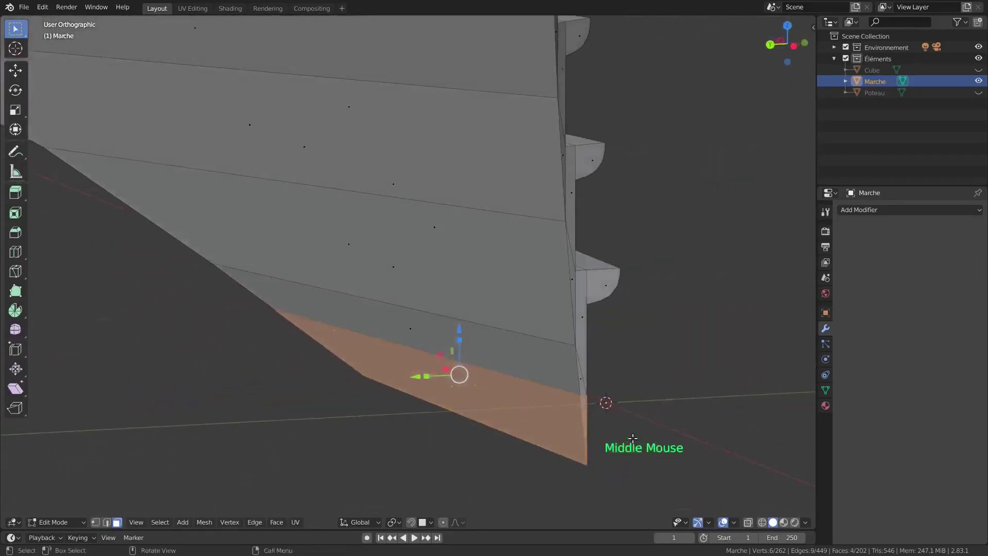
key("ctrl+x")
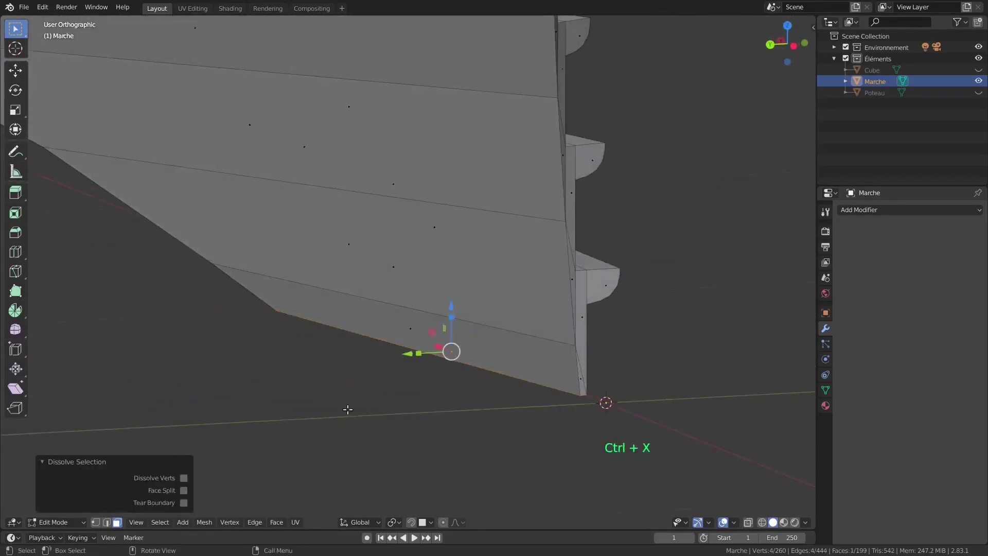
middle_click_drag(347, 412, 585, 379)
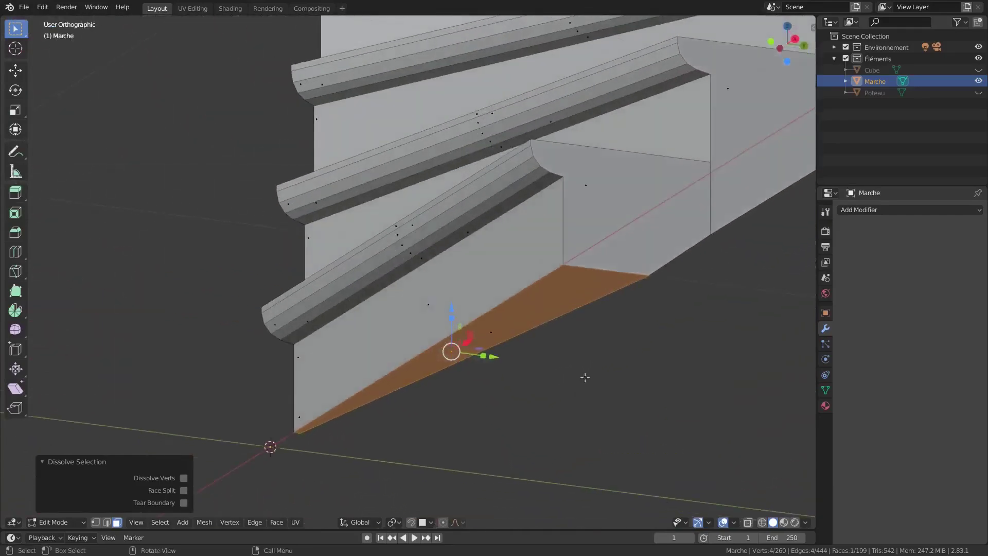
key("a")
scroll(585, 377, "down", 4)
key("Tab")
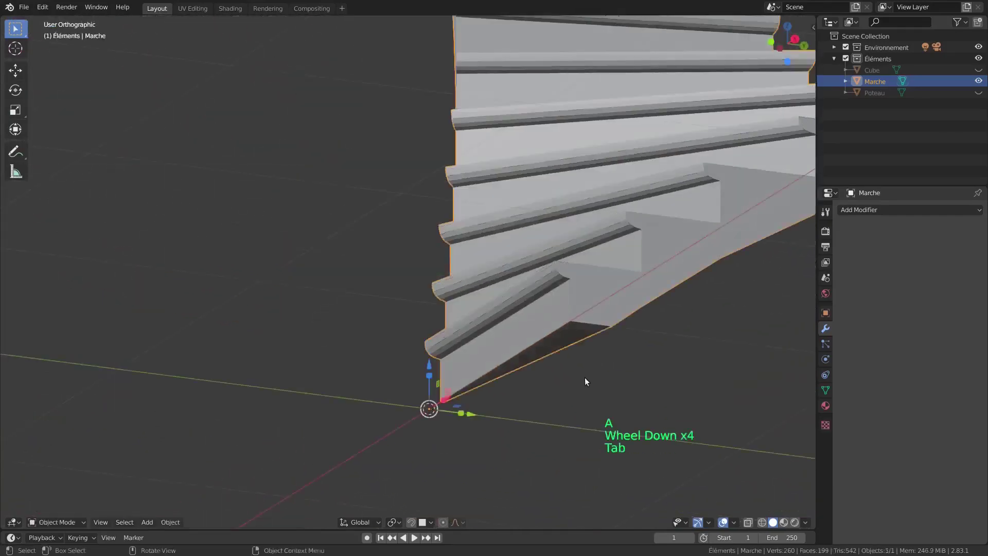
- Check Marche's overall dimensions, especially its height along Z
middle_click_drag(598, 363, 472, 371, "shift")
scroll(471, 371, "down", 4)
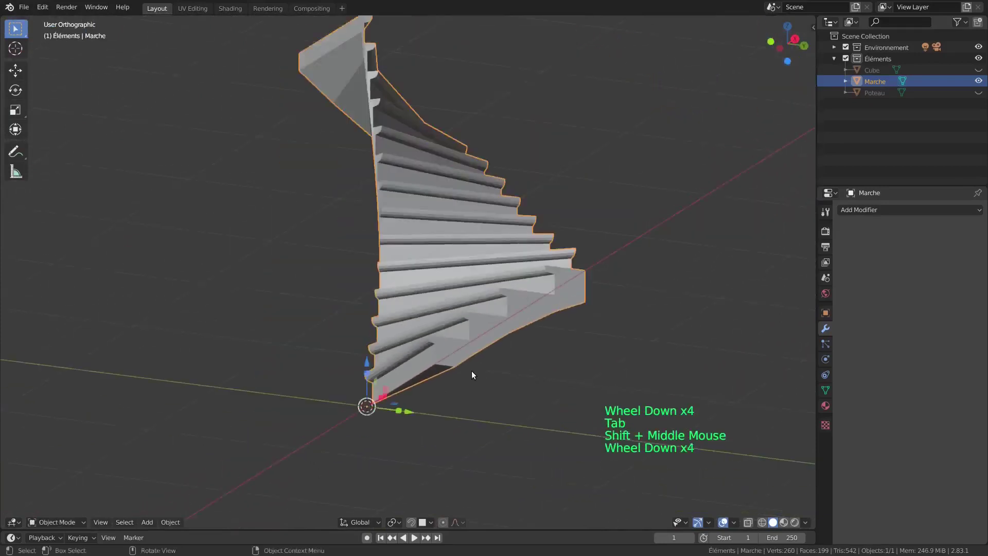
key("n")
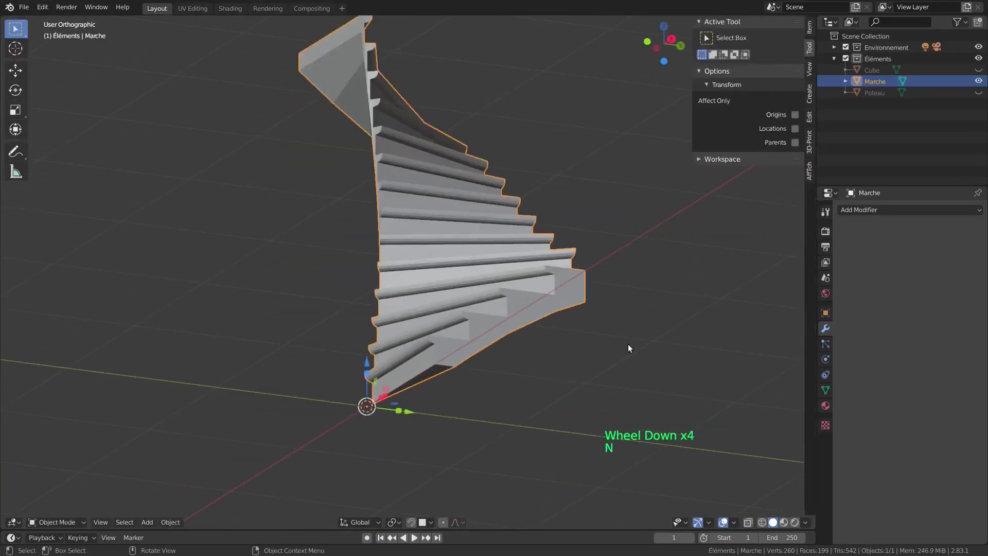
left_click(810, 28)
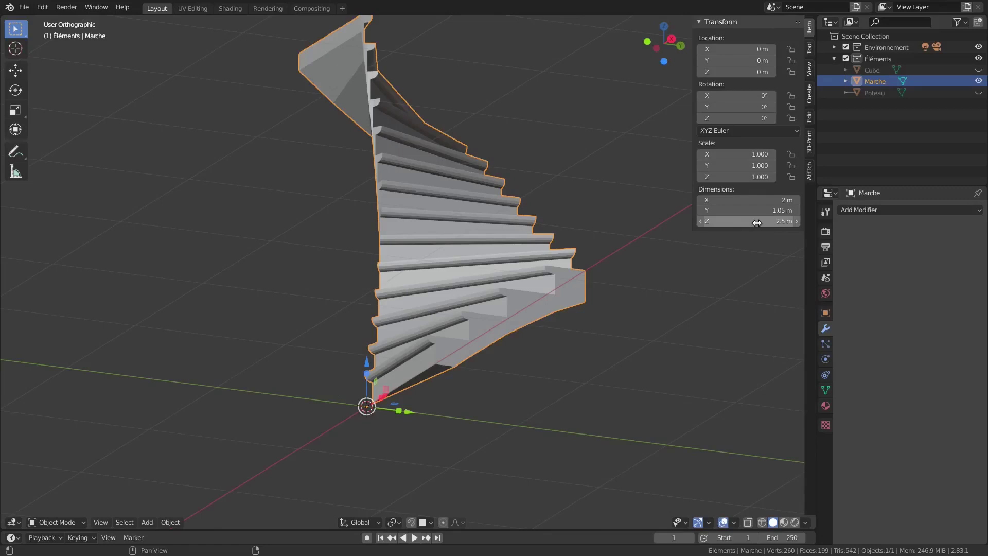
key("n")
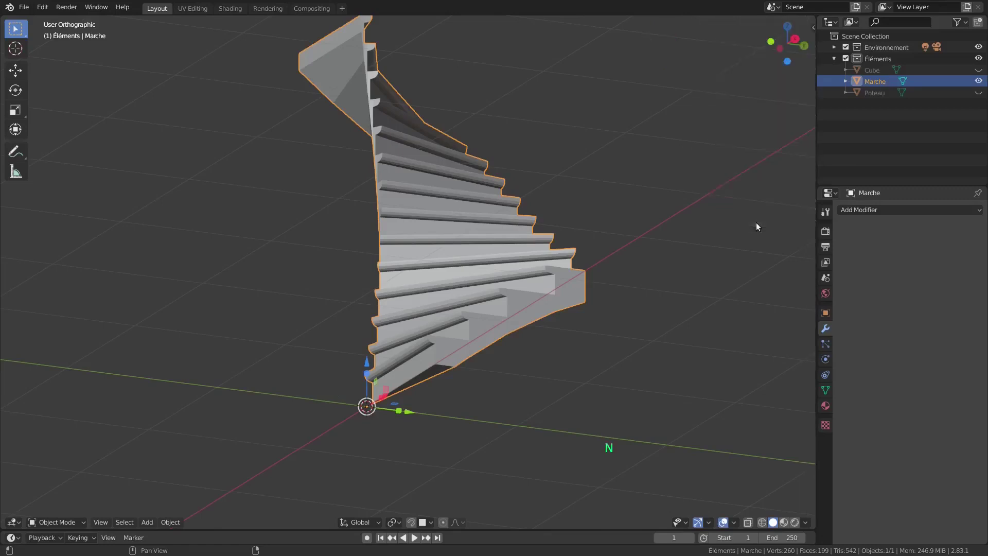
- Unhide the Poteau object and frame its circle at the base of the staircase
left_click(979, 93)
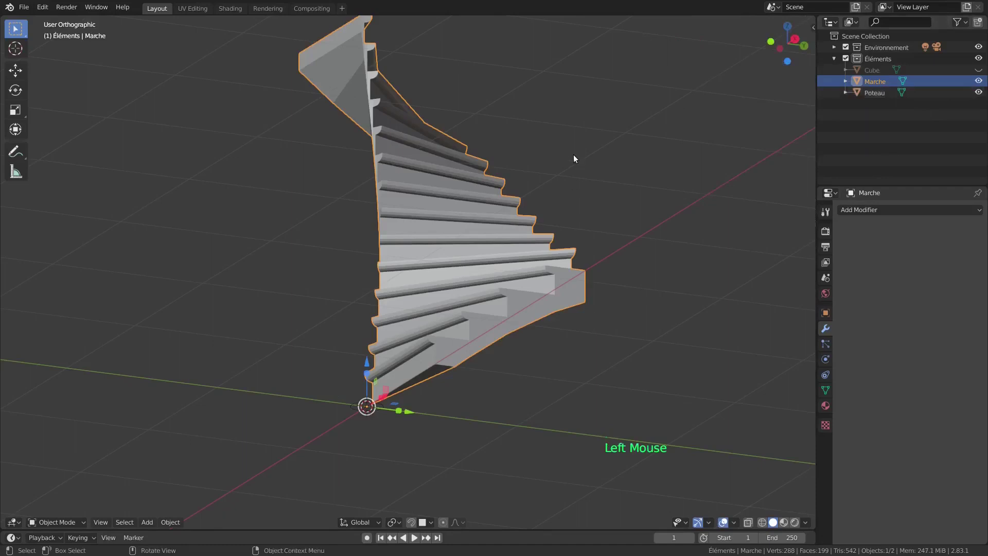
middle_click_drag(574, 154, 541, 257)
scroll(380, 439, "up", 9)
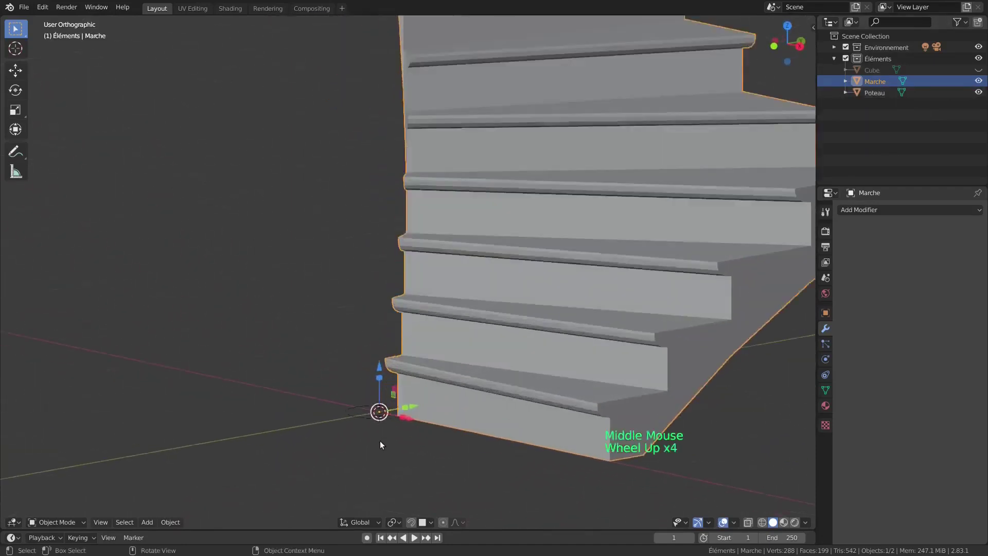
scroll(375, 430, "up", 3)
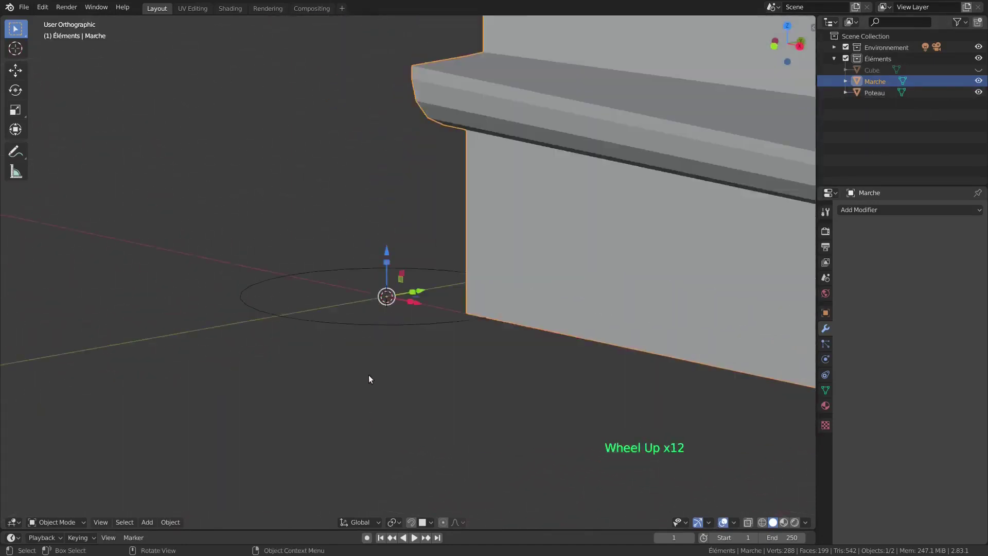
key("Tab")
key("a")
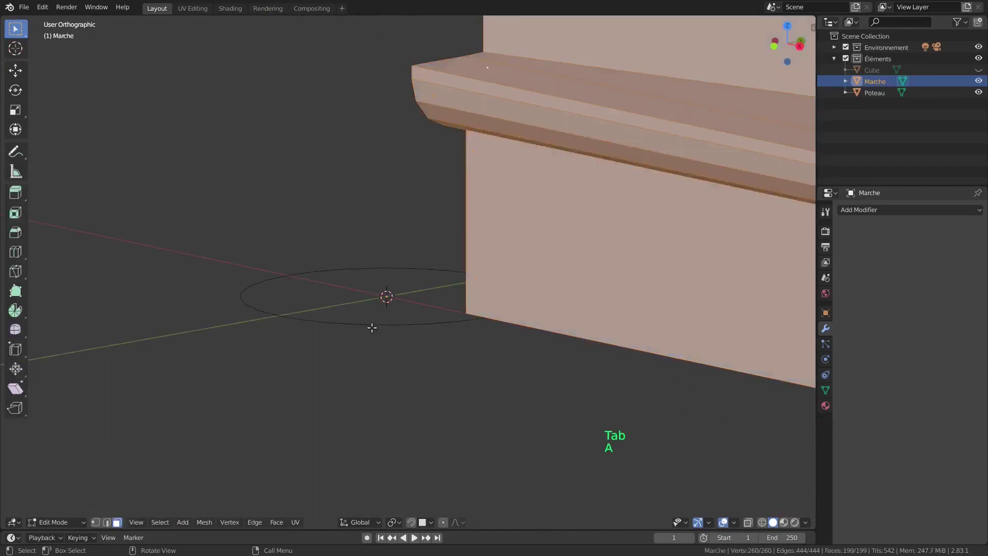
key("Tab")
- Select all of Poteau's circle vertices in Edit Mode and extrude them 2.7 m up along Z
left_click(371, 327)
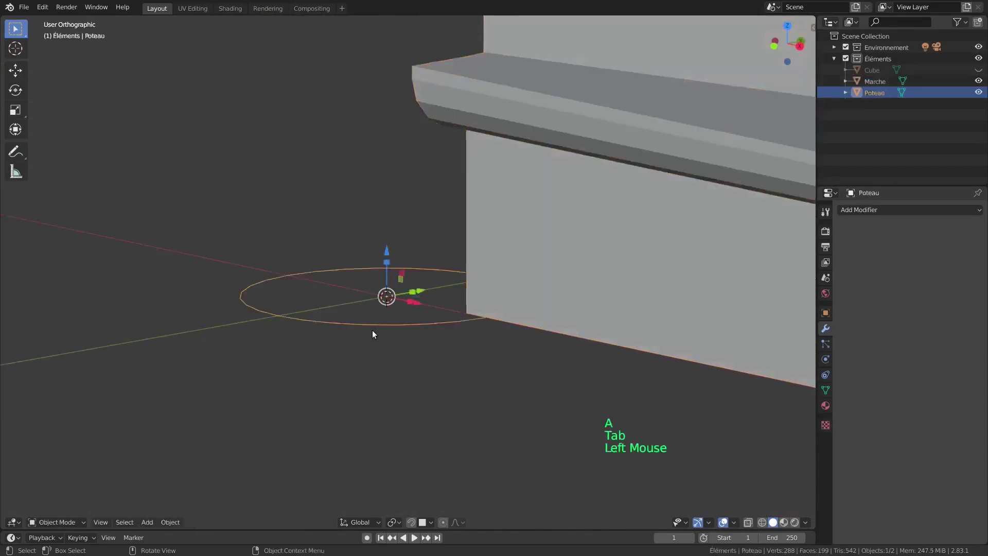
key("Tab")
key("a")
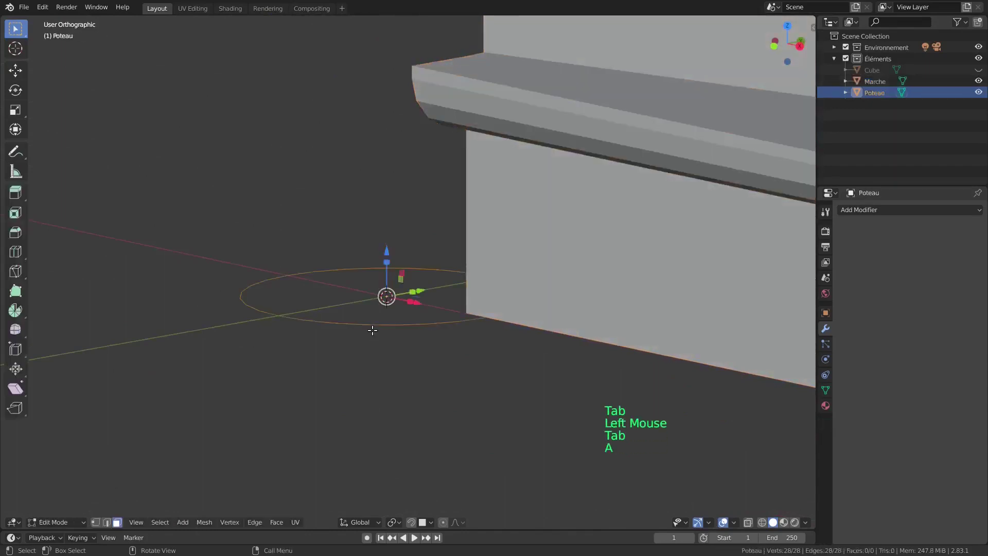
key("1")
scroll(386, 346, "down", 17)
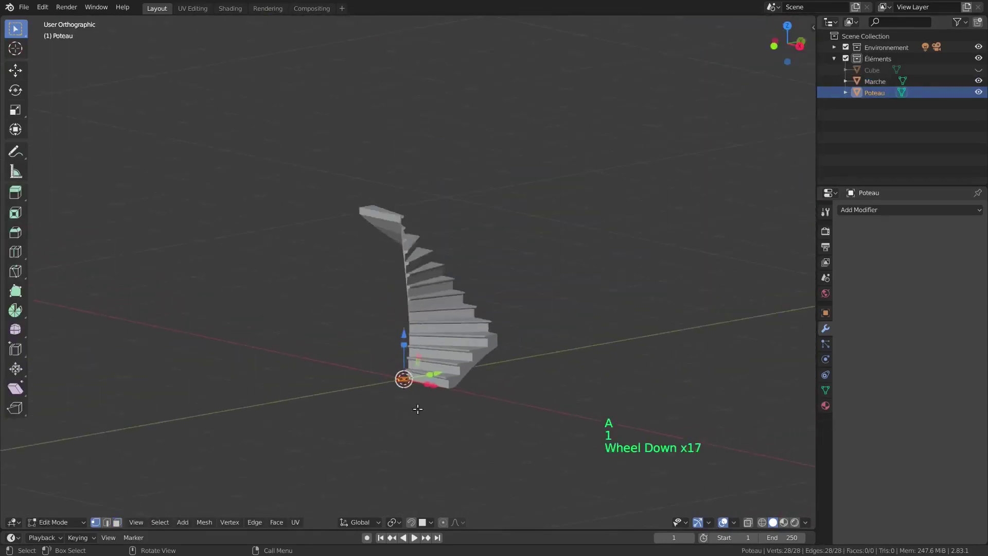
scroll(417, 409, "down", 1)
type("e")
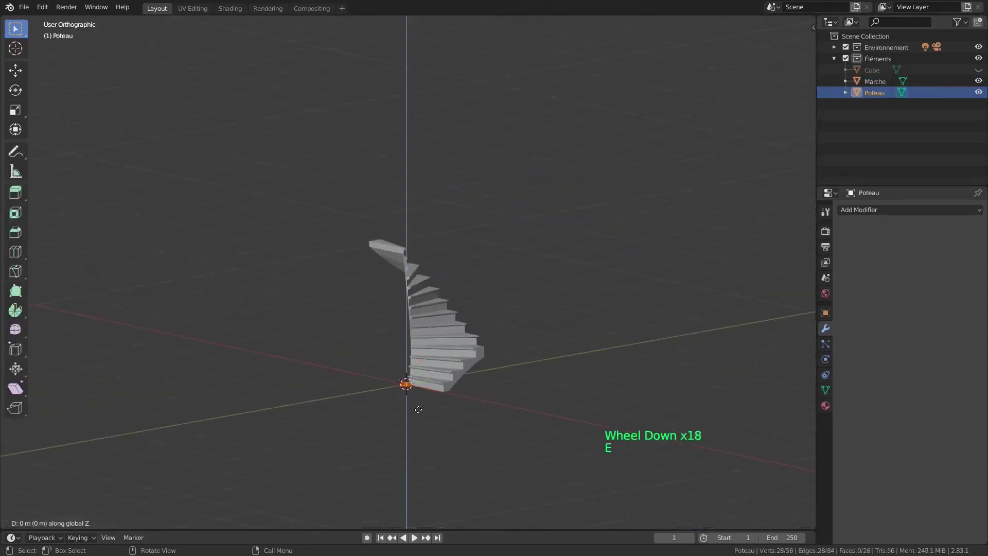
type("2.7")
key("Return")
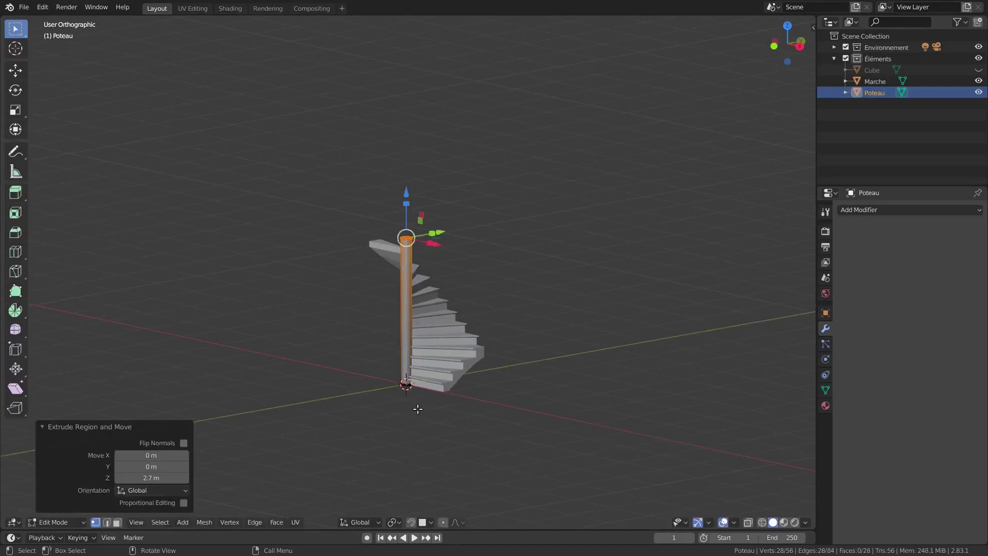
- Extrude Poteau's top edge ring and scale the new ring inward to 0.7
scroll(408, 229, "up", 12)
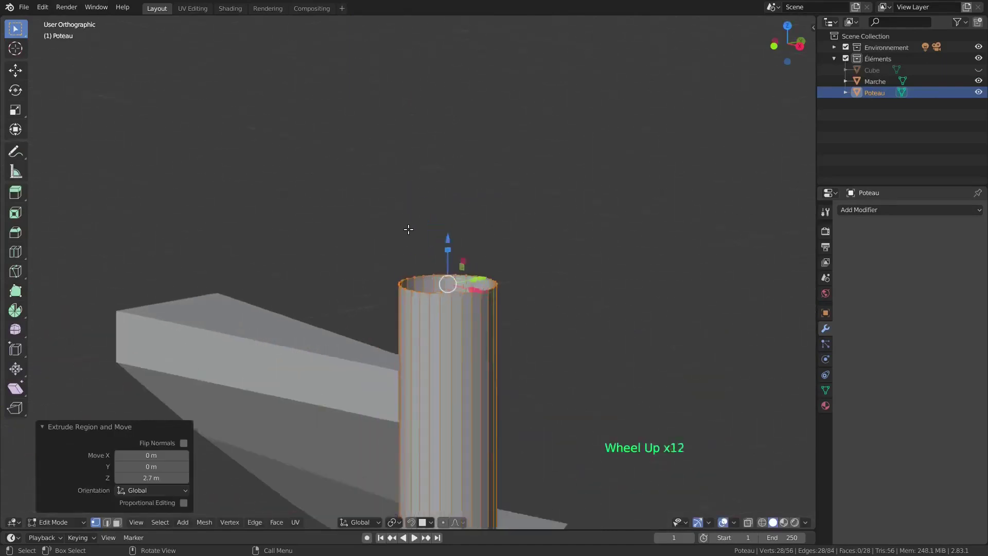
scroll(408, 229, "up", 4)
middle_click_drag(449, 264, 469, 297, "shift")
scroll(469, 297, "up", 2)
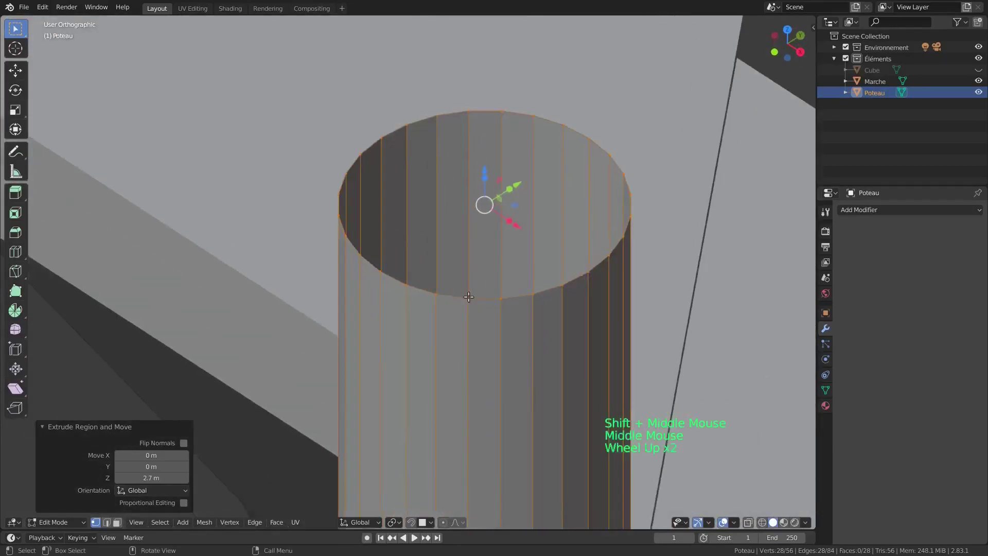
type("s")
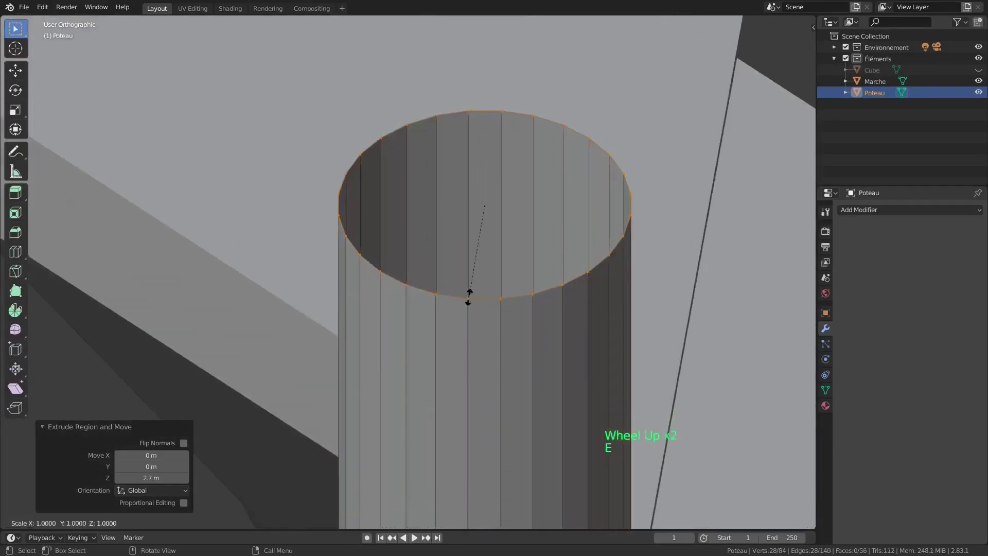
type(".7")
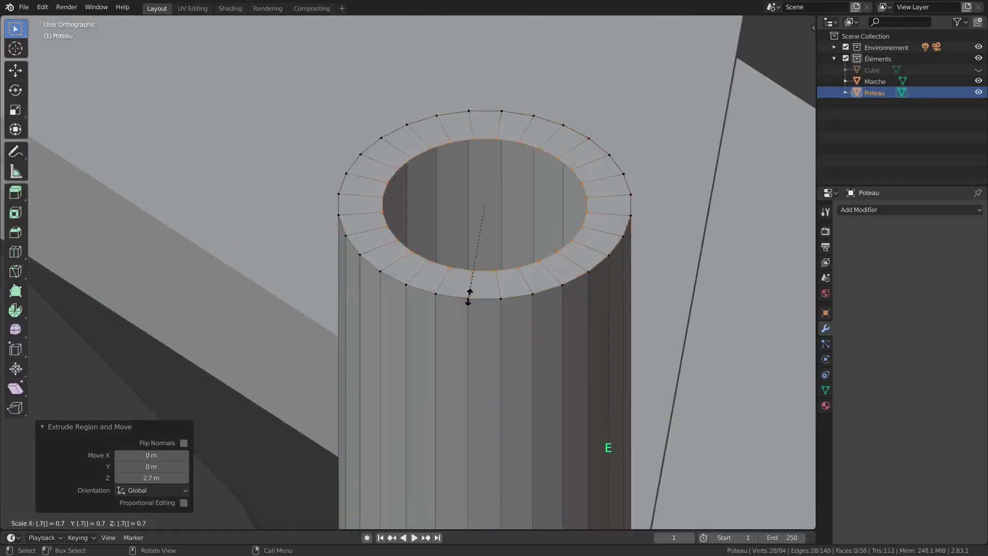
key("Return")
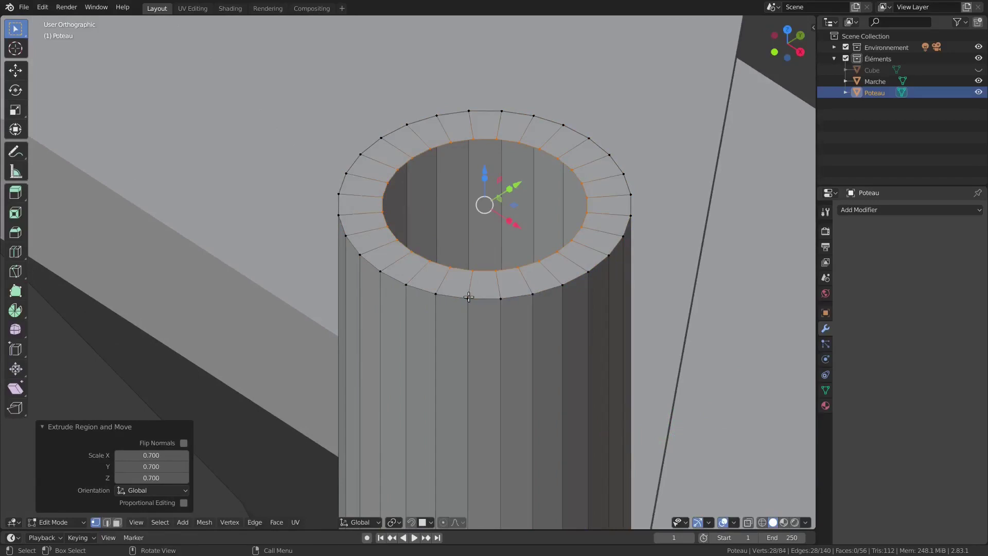
- Repeat the 0.7 inward extrusion six more times and merge the innermost ring into one vertex with Collapse
key("shift+r")
key("shift+r")
key("shift+r")
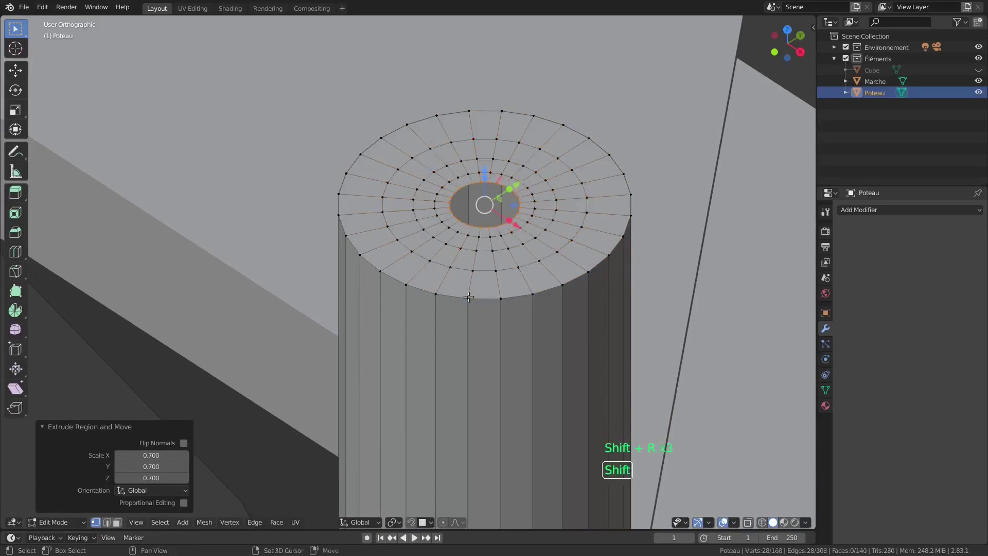
key("shift+r")
key("shift+r")
key("shift+r")
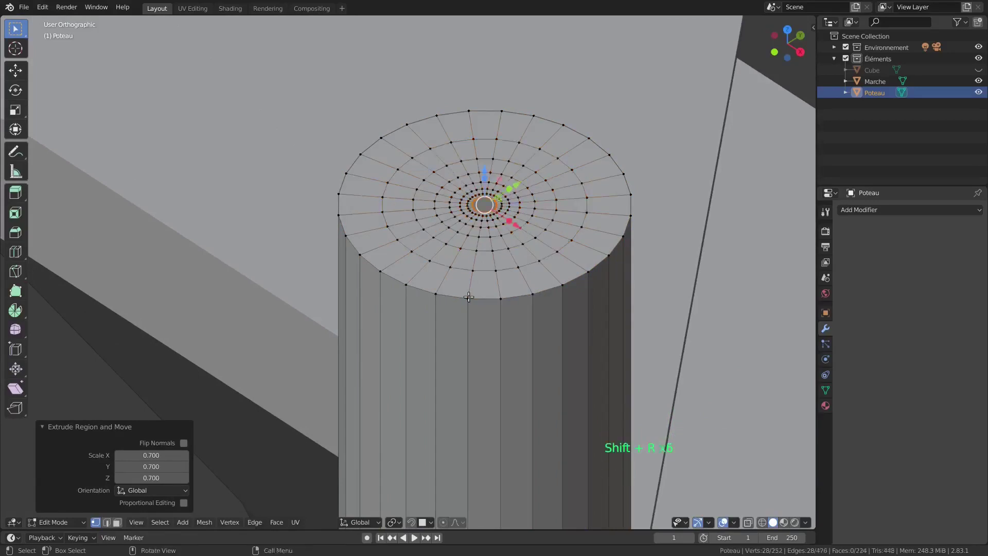
key("m")
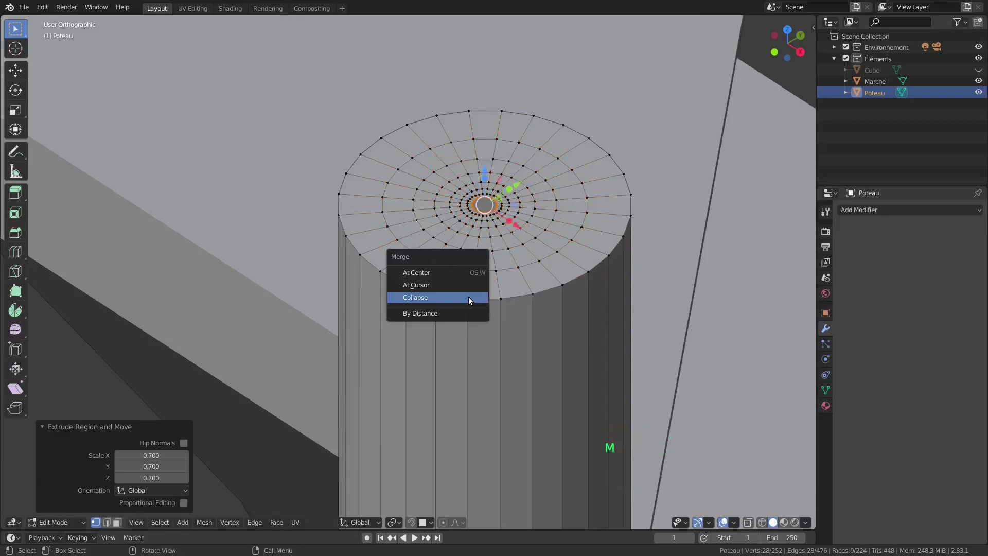
left_click(468, 297)
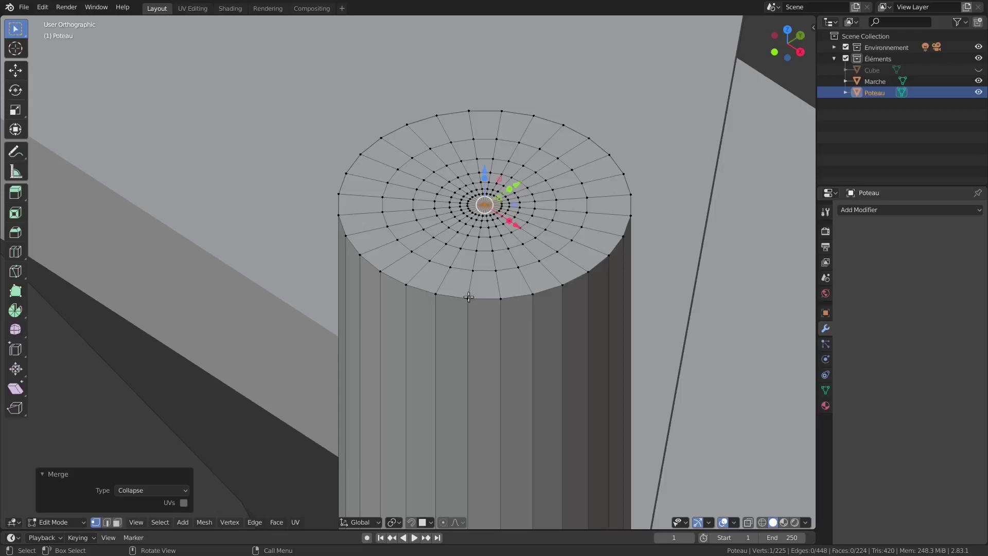
- Move the centre vertex of Poteau's top cap up 0.01 m along Z
key("g")
type("z")
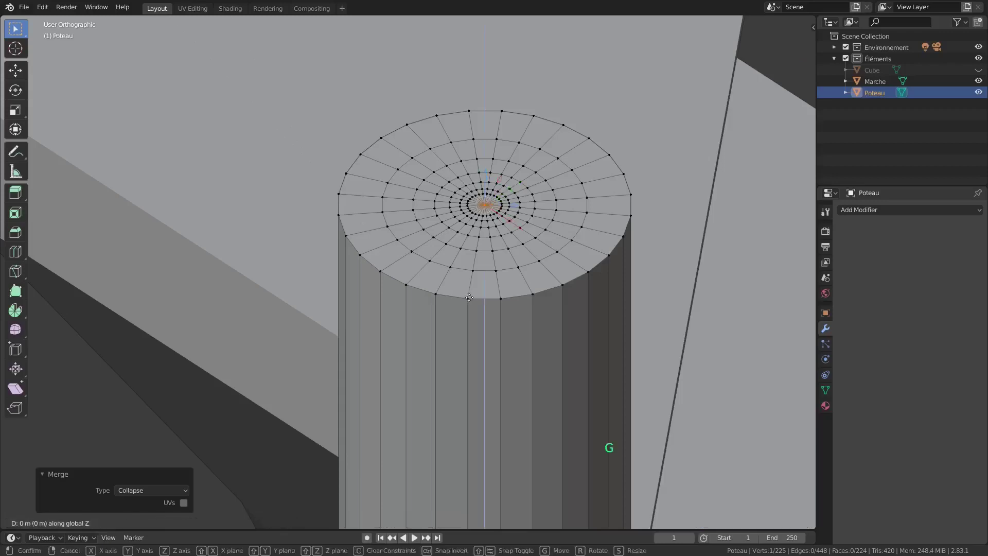
type("0.01")
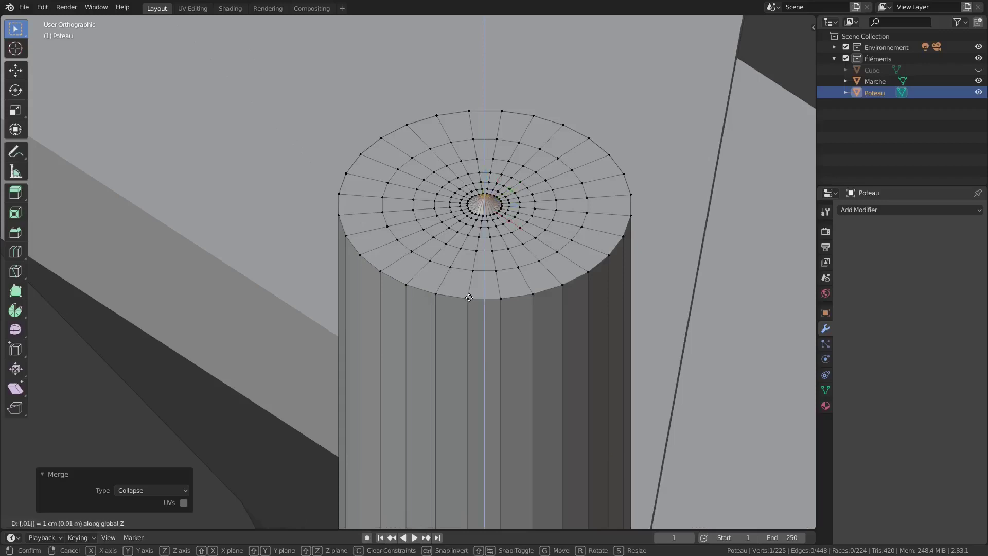
key("Return")
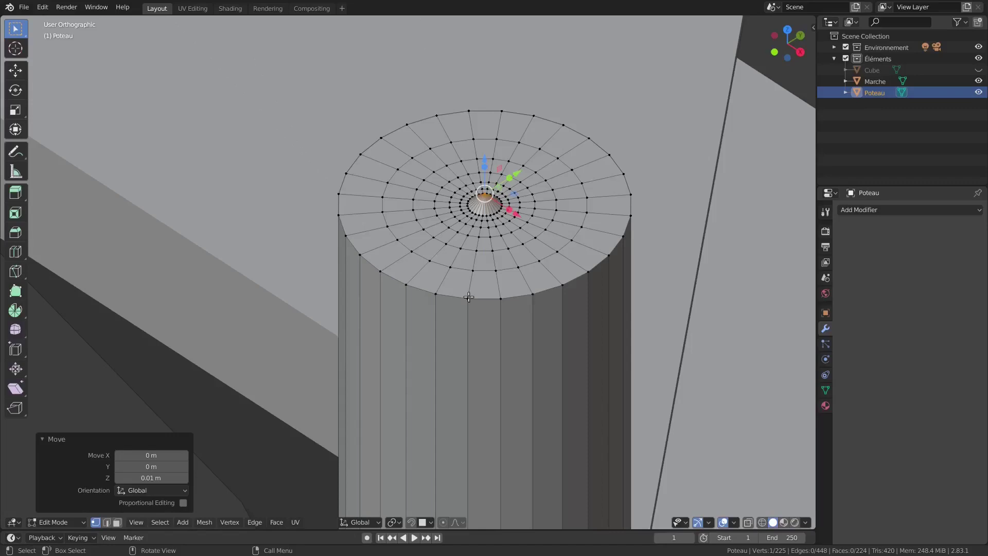
- Grow the selection from the centre vertex to every cap ring except the outer rim and raise it 0.02 m along Z
key("ctrl+KP_Add")
key("ctrl+KP_Add")
key("ctrl+KP_Add")
key("ctrl+KP_Add")
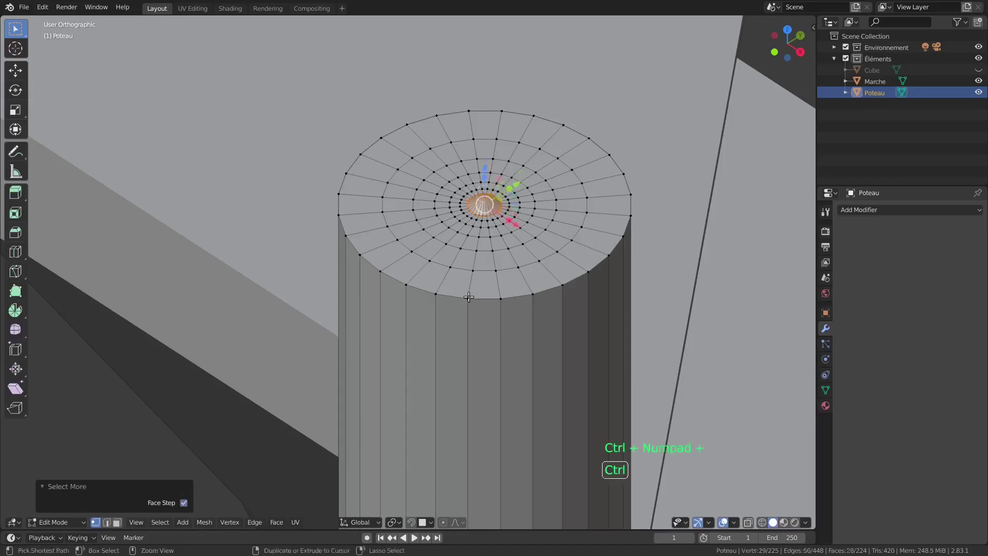
key("ctrl+KP_Add")
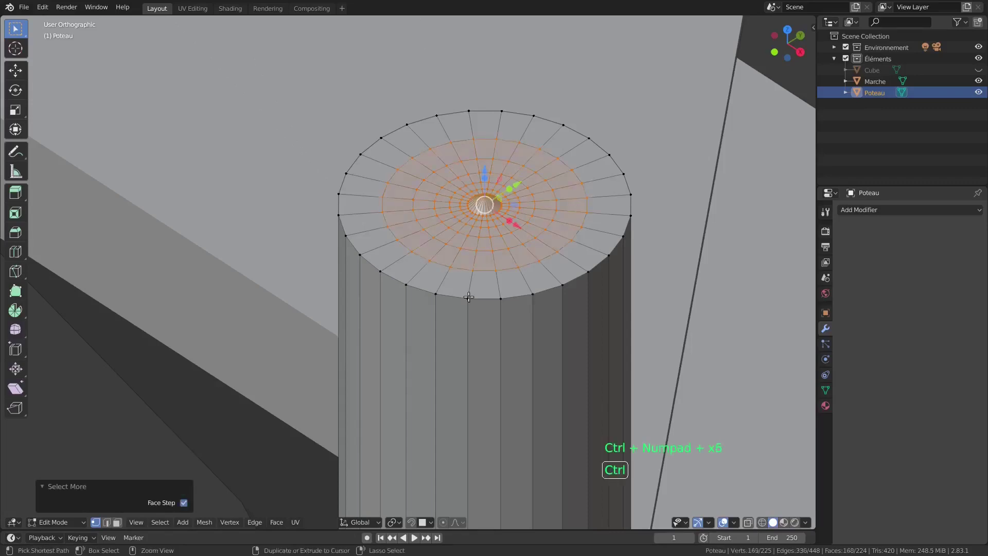
key("ctrl+KP_Add")
key("g")
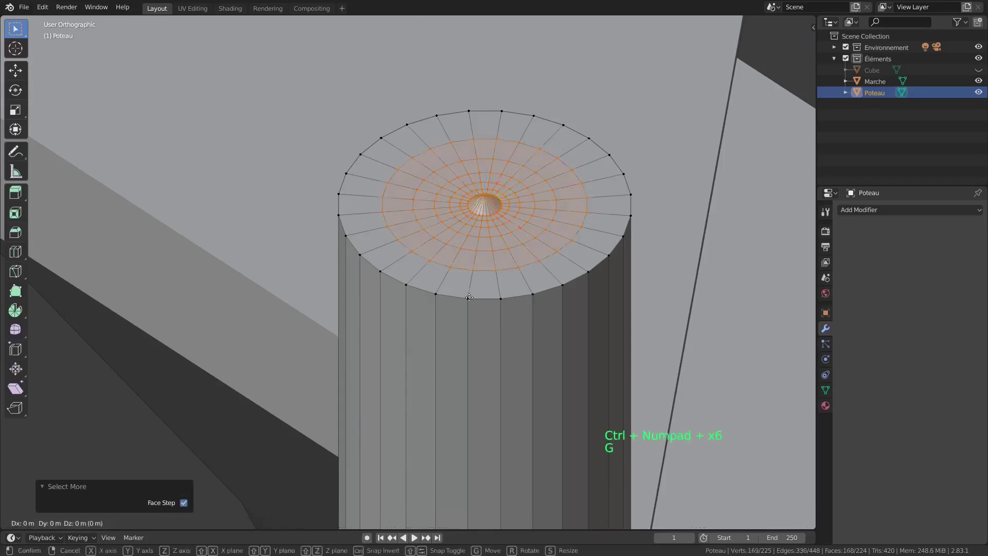
type("z0.02")
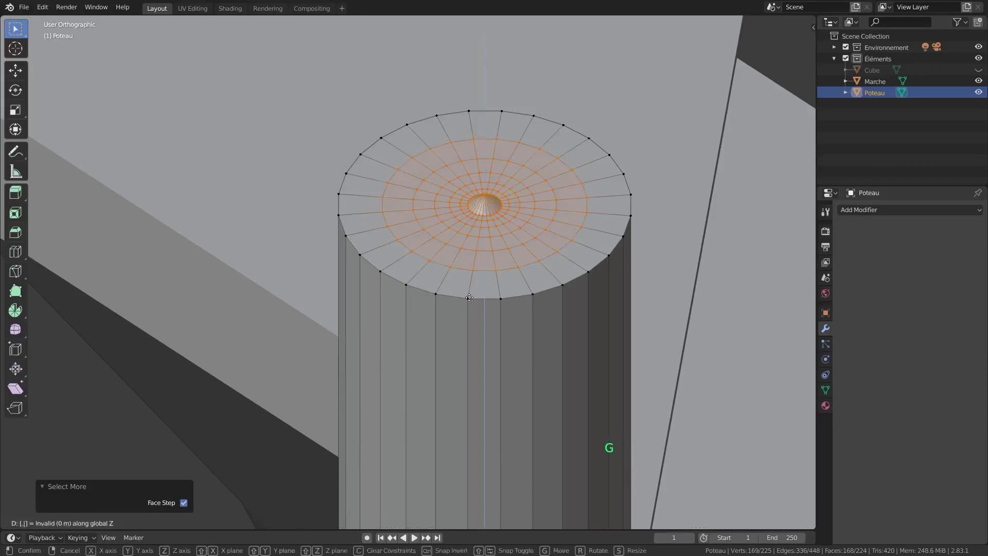
key("Return")
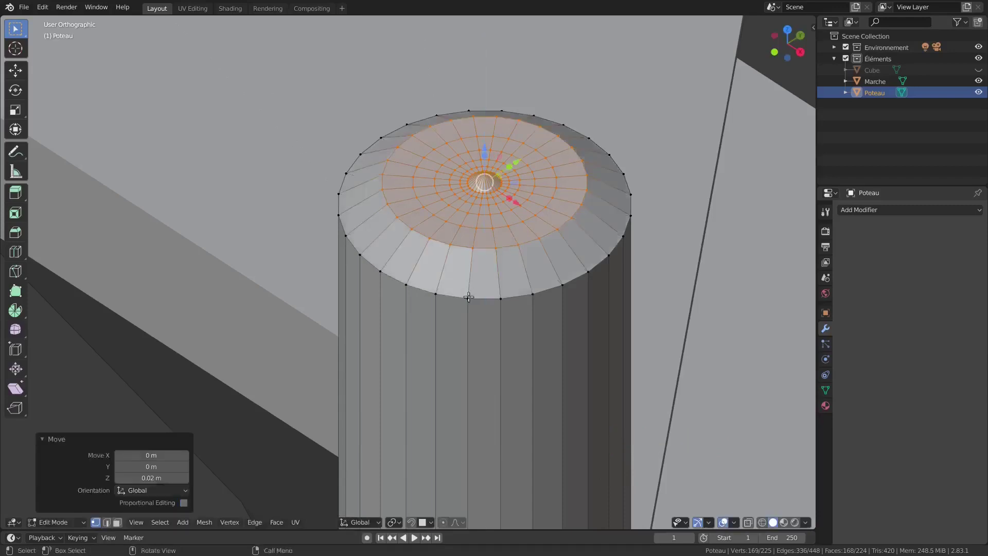
- Round the selected cap with Smooth Vertices, keeping smoothing at 0.5 and setting the repeat count to 10
left_click(233, 524)
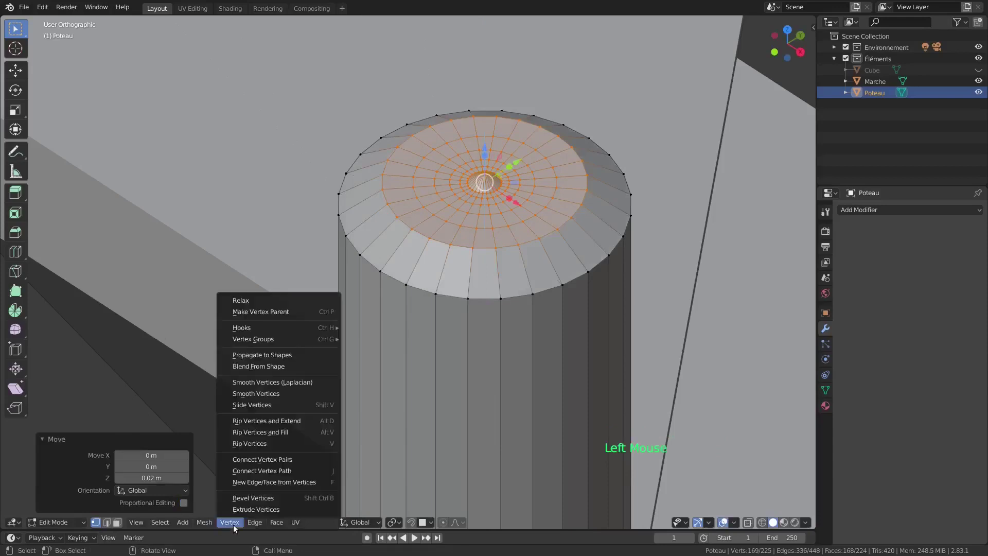
left_click(267, 395)
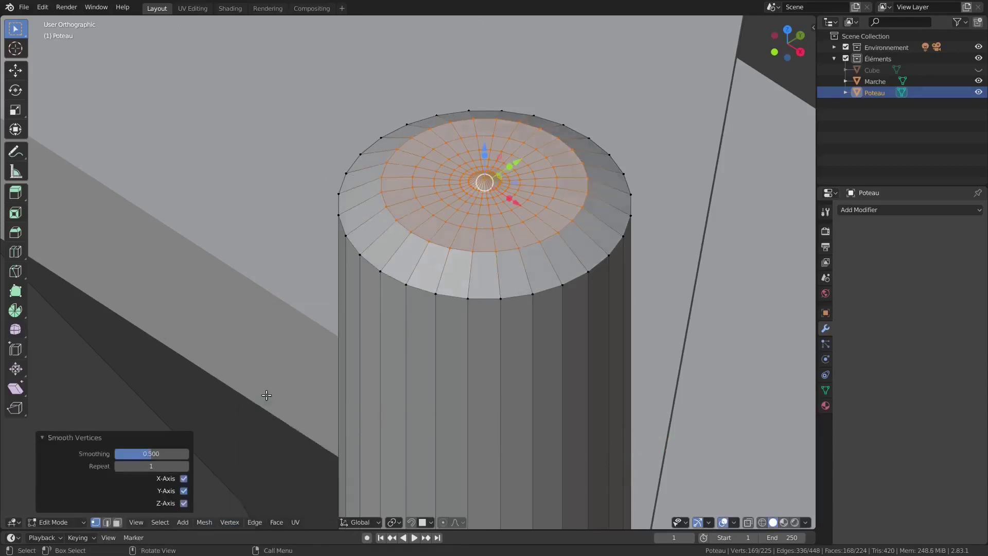
left_click(159, 466)
type("10")
key("Return")
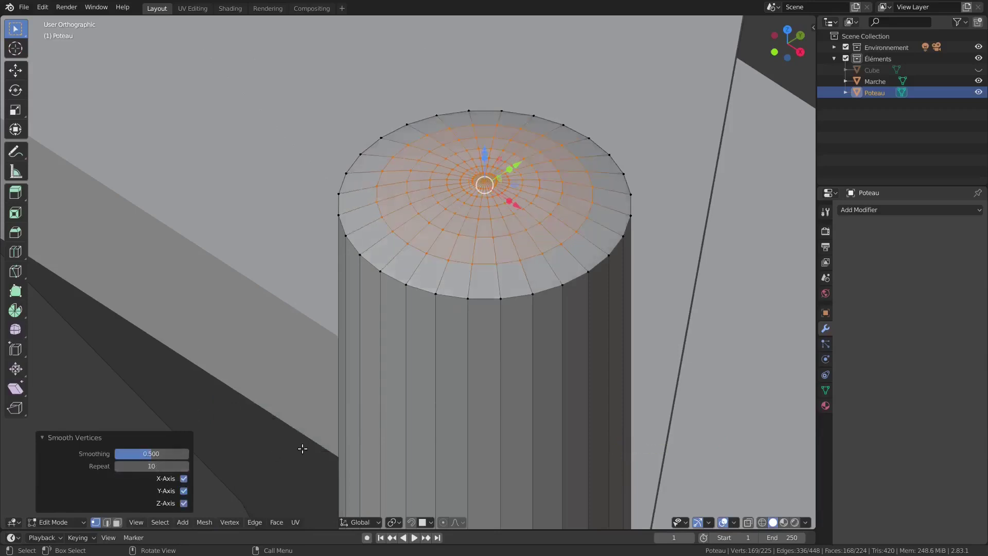
- Deselect the cap and add 19 evenly spaced horizontal loop cuts along the shaft of Poteau, without sliding them
scroll(342, 425, "down", 4)
middle_click_drag(350, 431, 348, 380)
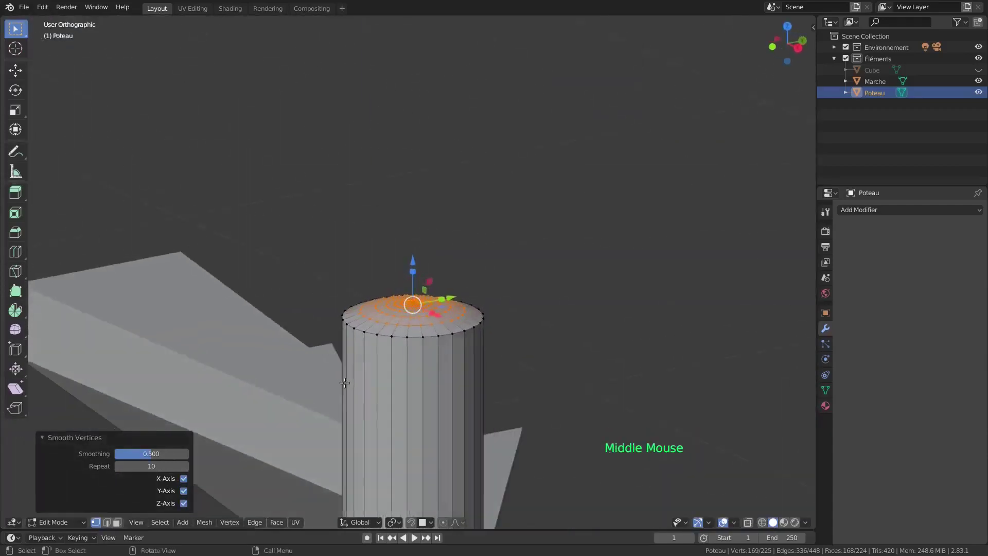
scroll(348, 380, "down", 8)
middle_click_drag(414, 383, 456, 163, "shift")
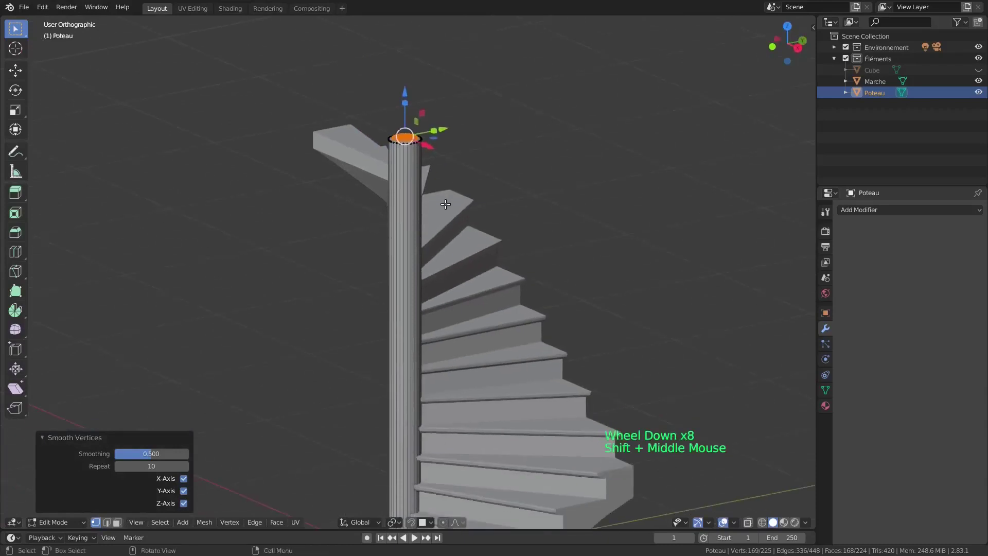
scroll(444, 281, "down", 3)
middle_click_drag(444, 282, 444, 249, "shift")
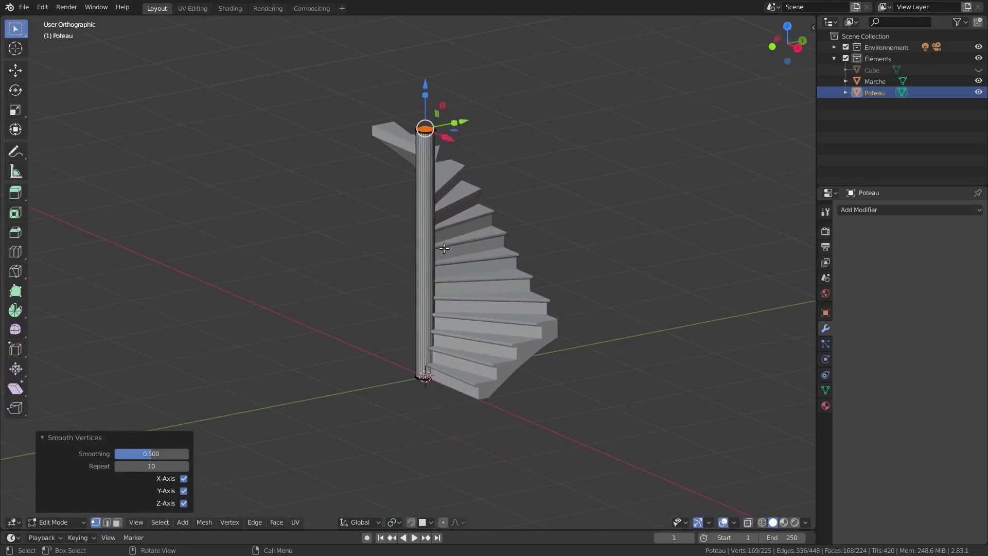
key("a")
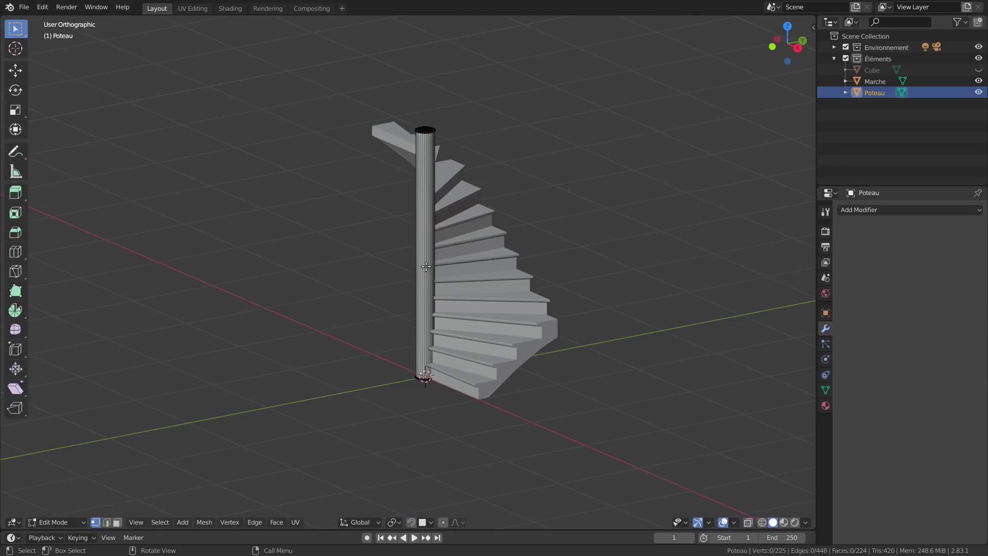
key("ctrl+r")
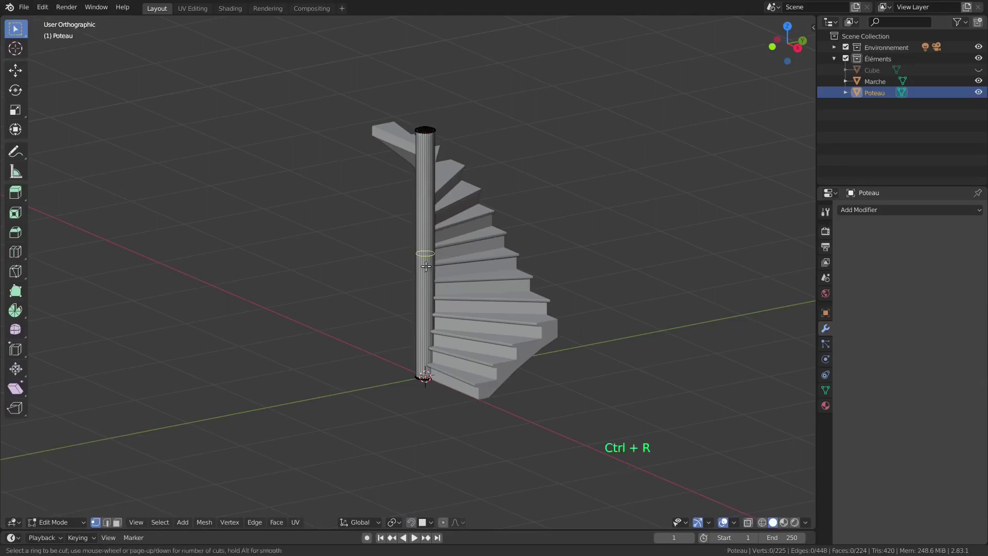
scroll(426, 267, "up", 20)
left_click(425, 267)
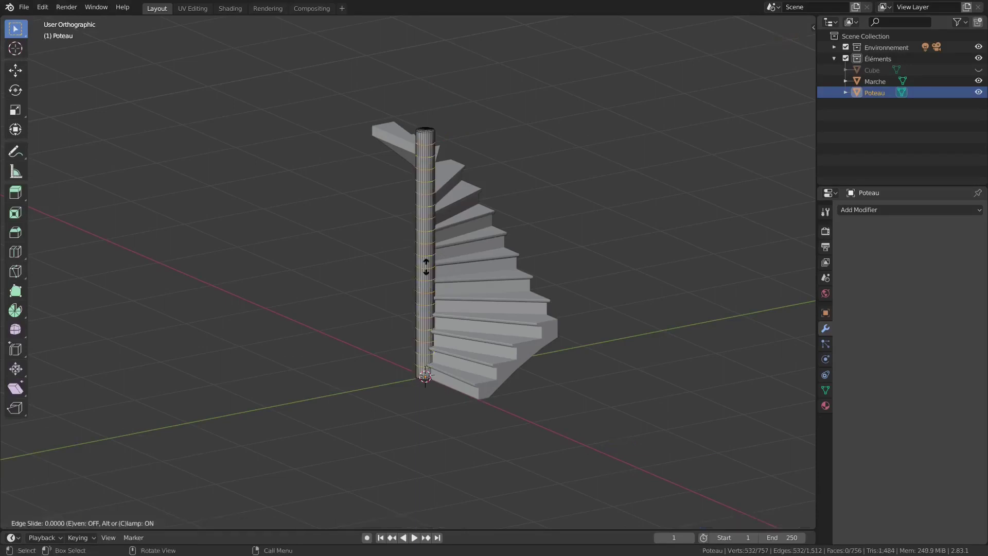
right_click(426, 266)
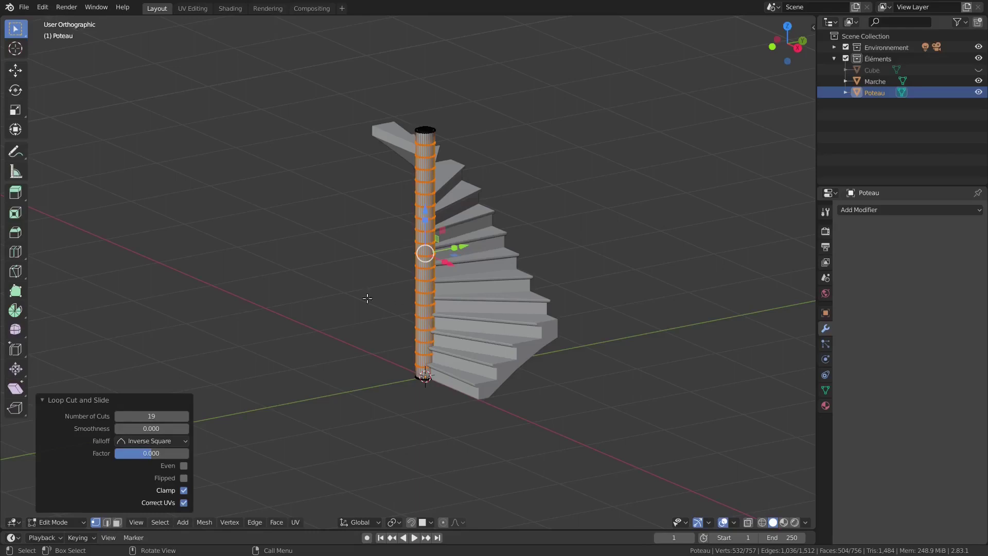
left_click(152, 416)
mouse_move(152, 416)
left_mouse_down()
mouse_move(170, 416)
mouse_move(156, 416)
left_mouse_up()
- Deselect the loops, return to Object Mode and join Poteau into the Marche staircase with Marche as the active object
middle_click_drag(344, 409, 368, 421)
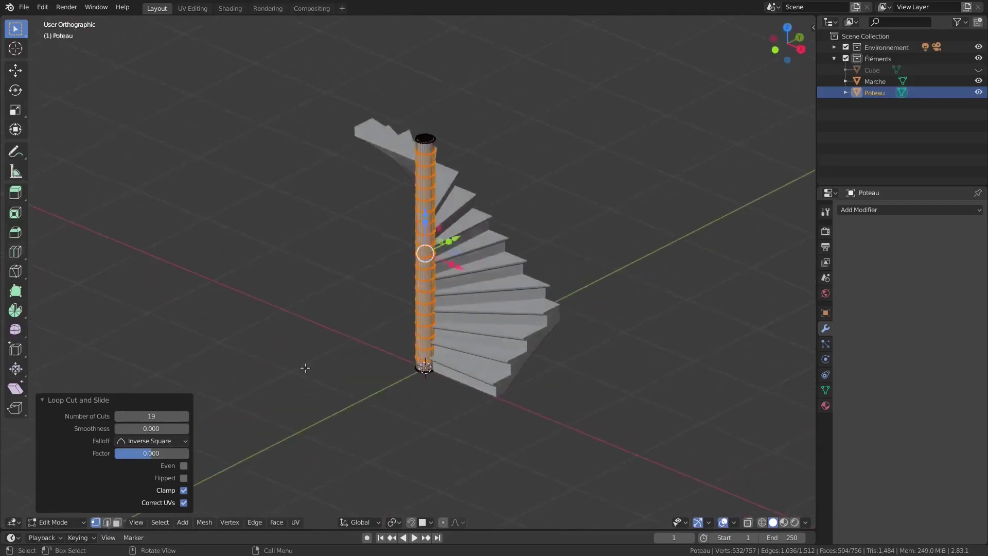
key("alt+a")
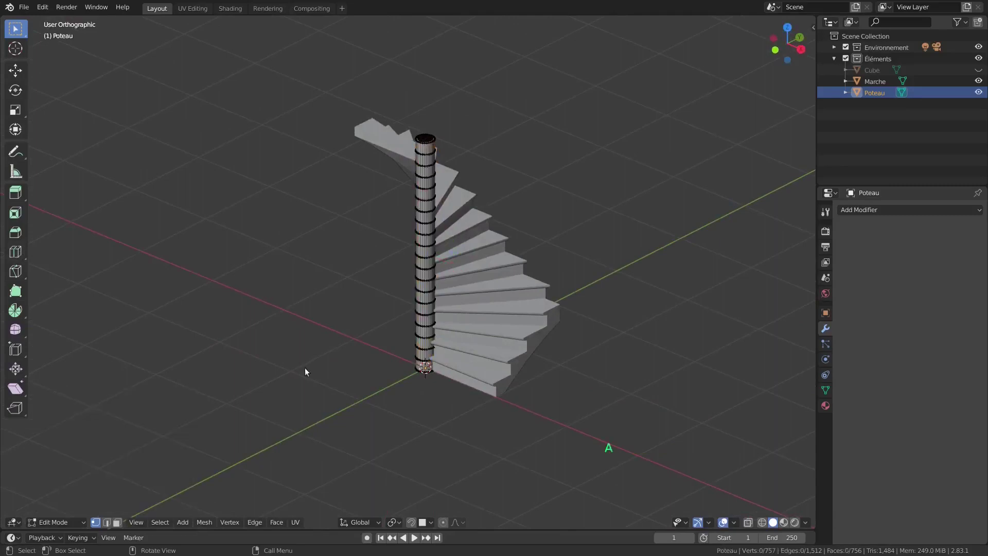
key("Tab")
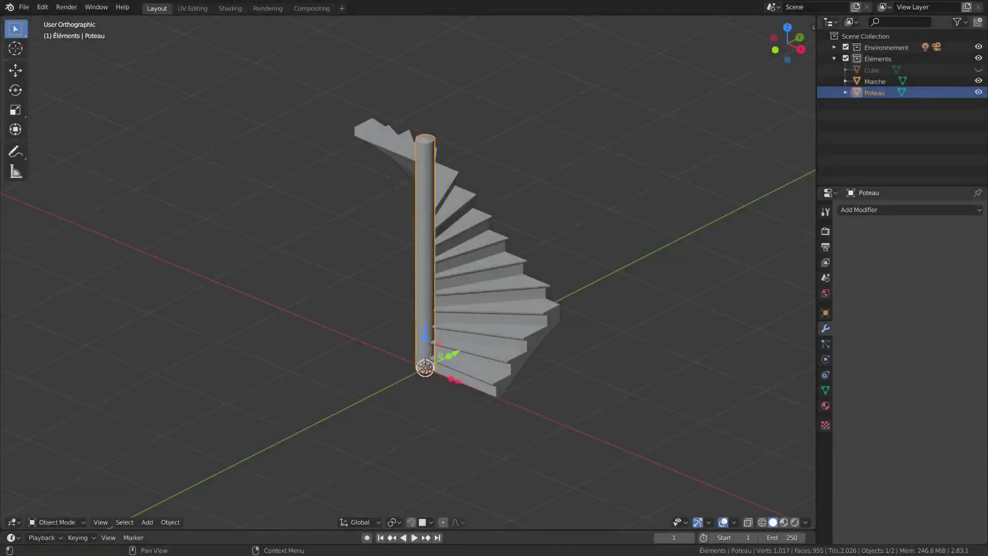
left_click(908, 239)
left_click(466, 280, "shift")
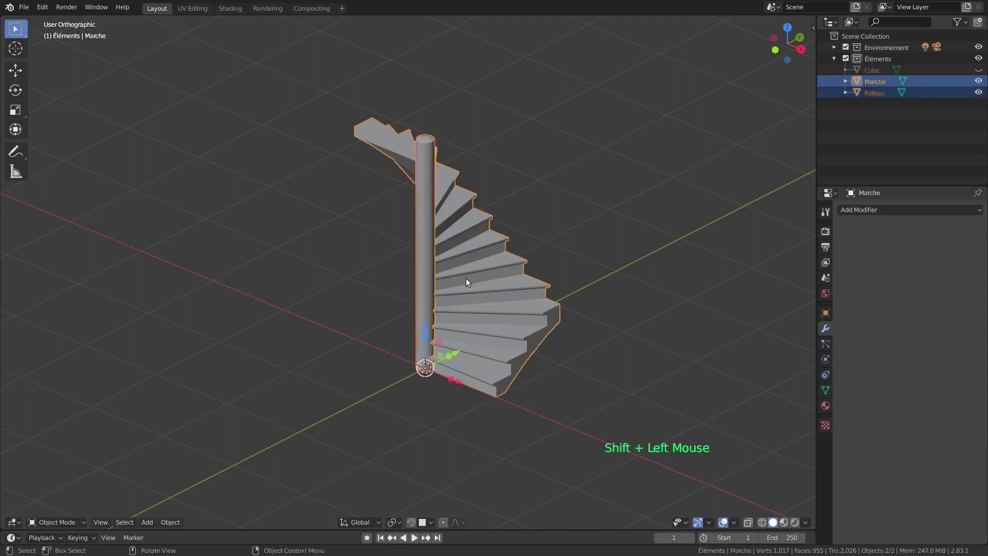
key("ctrl+j")
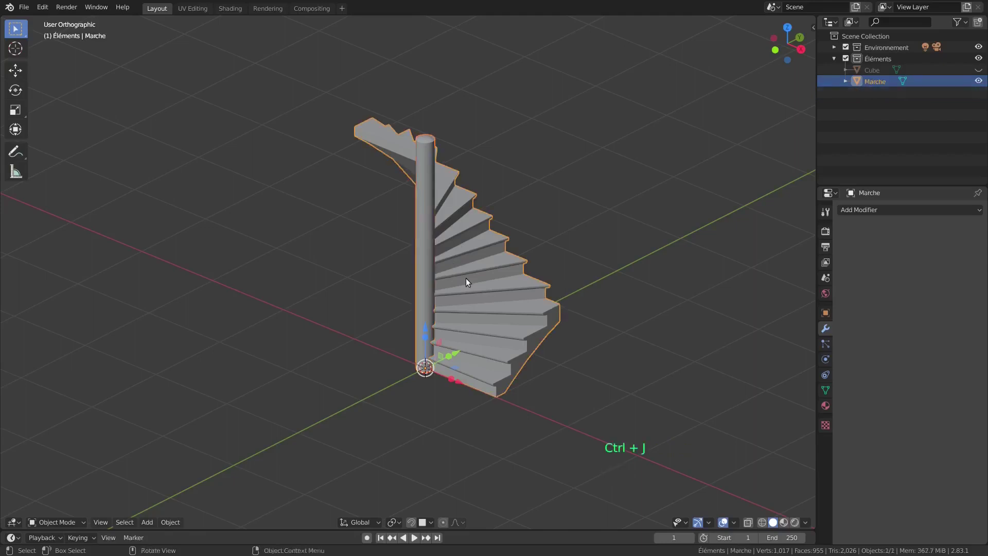
- Open the joined Marche mesh in Edit Mode, deselect everything and switch to face selection
key("Tab")
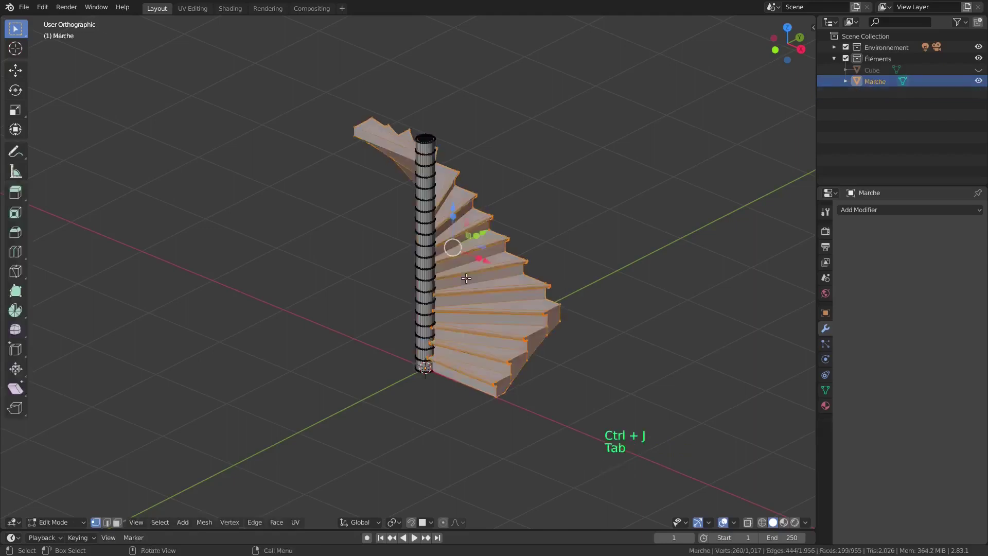
key("alt+a")
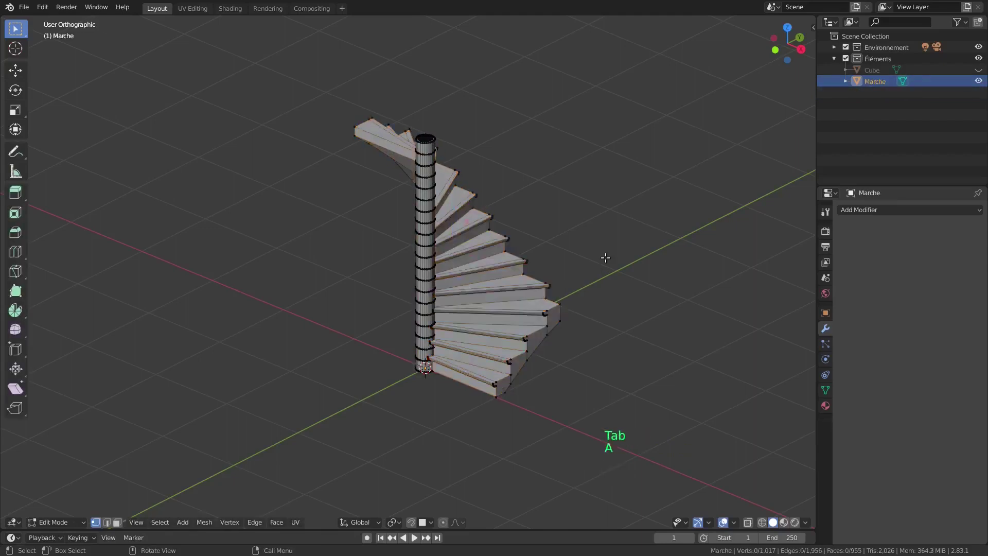
key("3")
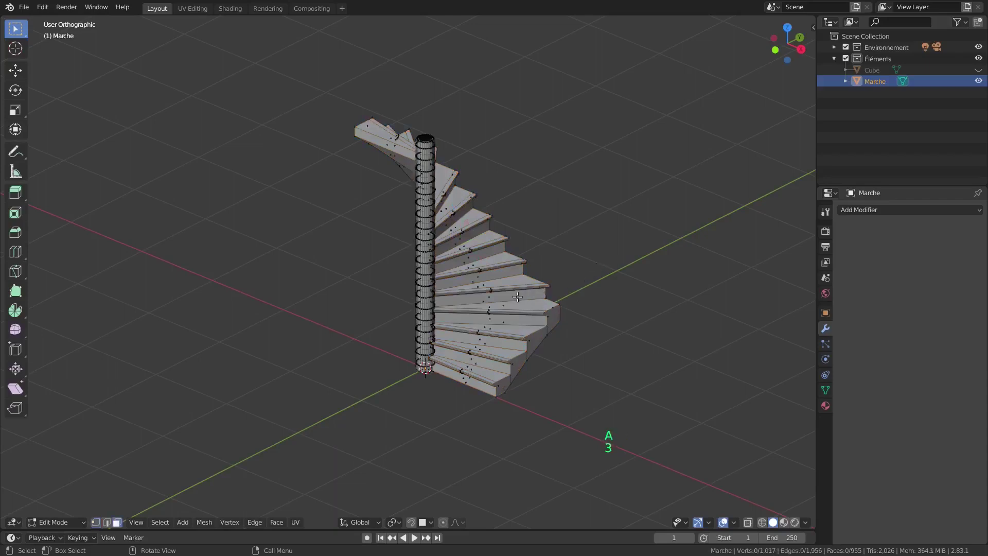
- Select the linked steps and the linked post in turn, examine their junction from below, and clear the selection
key("l")
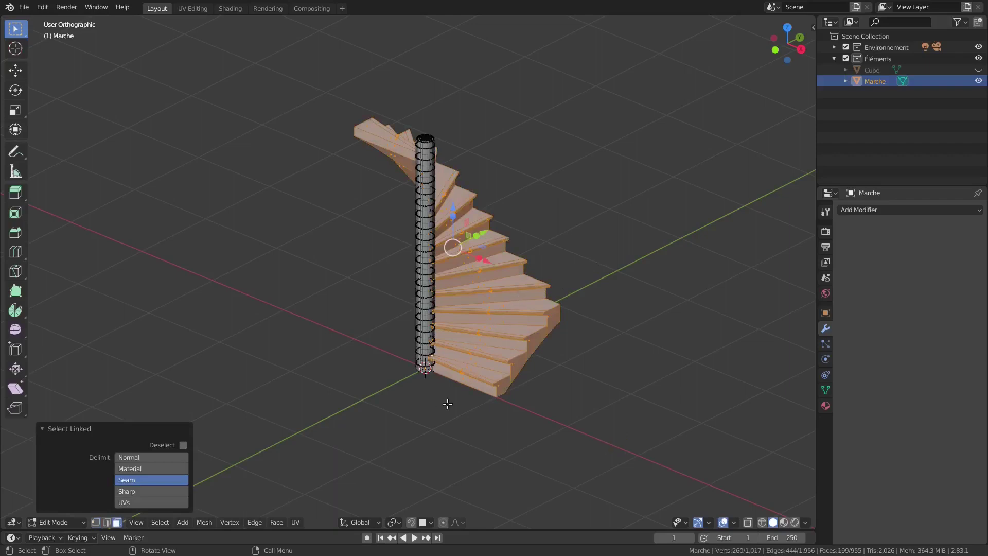
middle_click_drag(489, 431, 479, 386)
key("l")
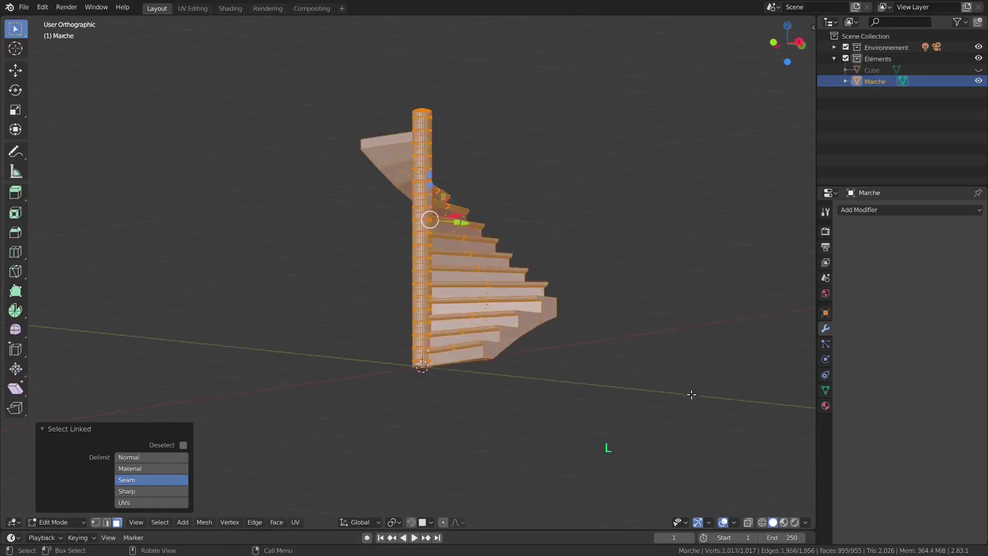
middle_click_drag(692, 395, 636, 304)
scroll(482, 250, "up", 5)
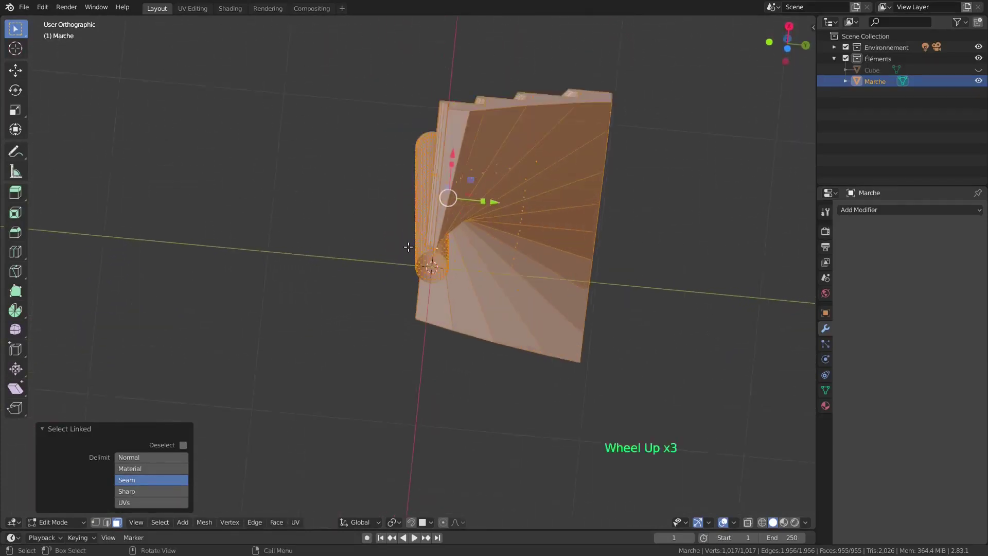
middle_click_drag(479, 272, 487, 249)
middle_click_drag(491, 247, 512, 234)
key("a")
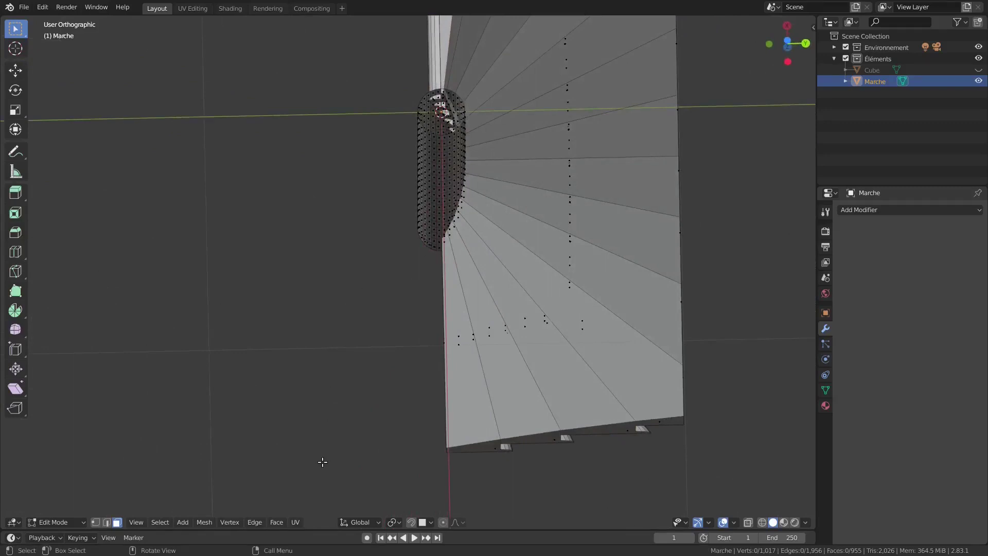
- Select the whole mesh and run Intersect (Knife) with the source set to Self Intersect, keeping the separate mode at Cut
key("a")
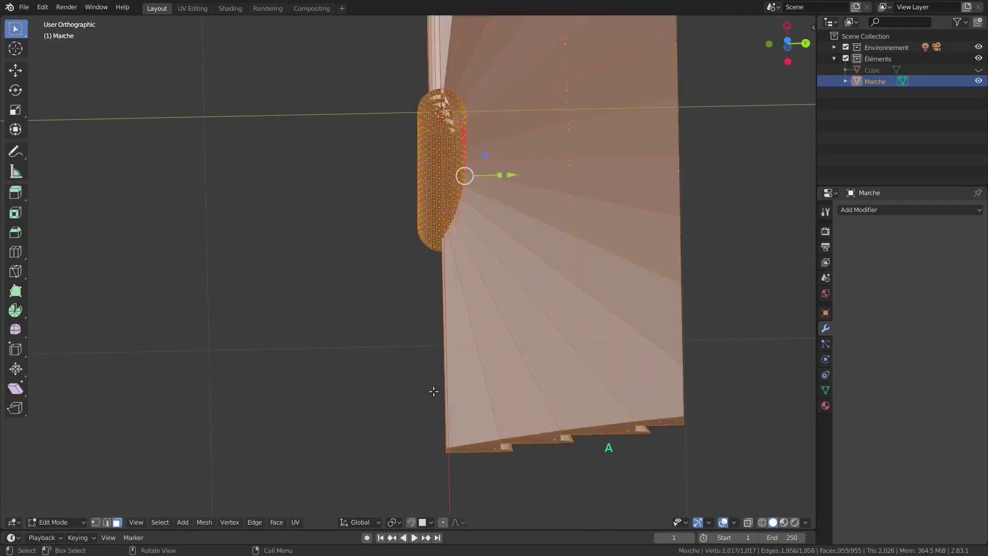
left_click(276, 522)
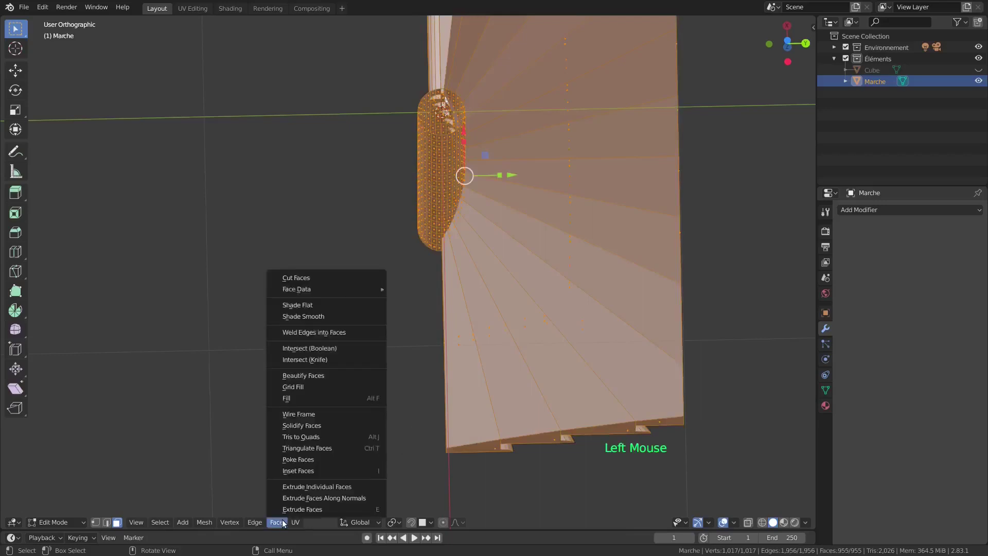
left_click(312, 359)
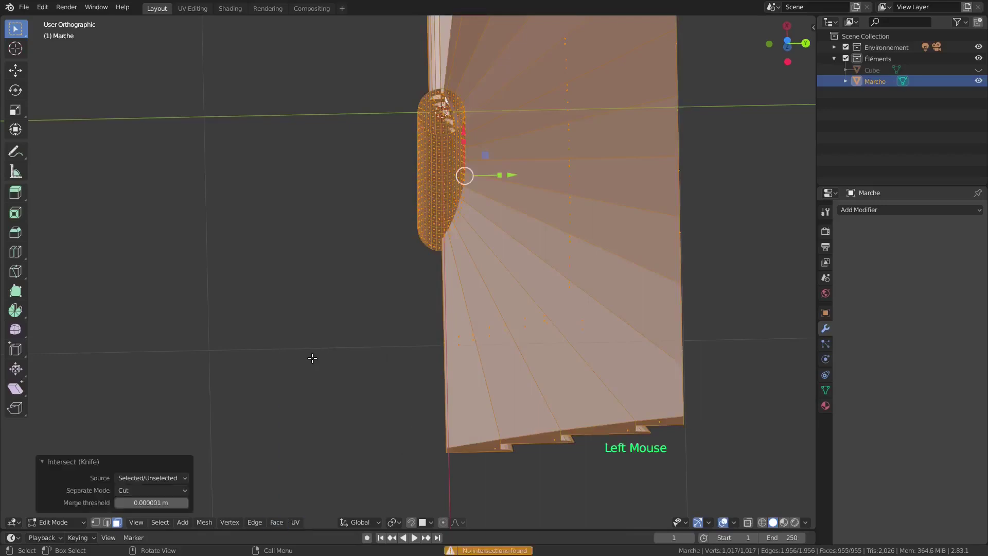
left_click(148, 478)
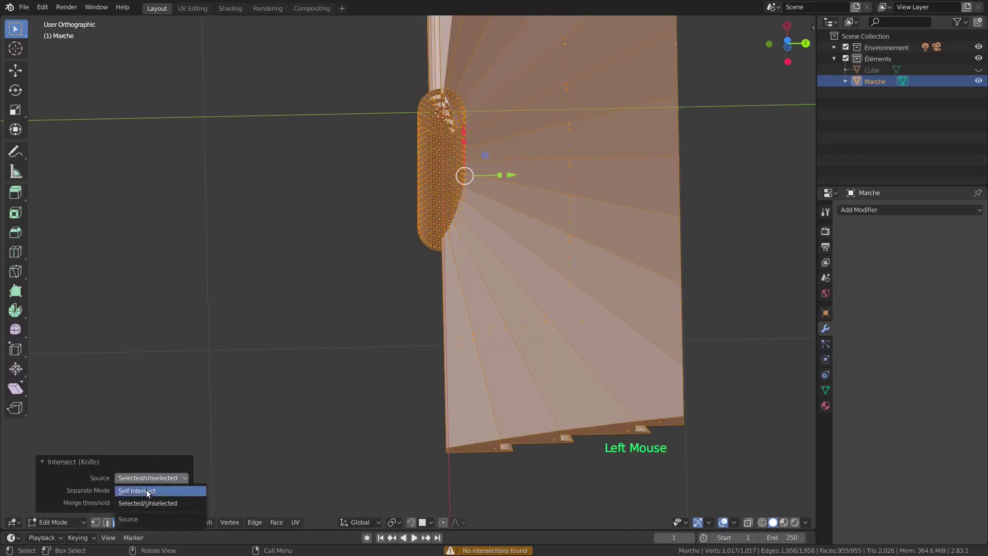
left_click(148, 491)
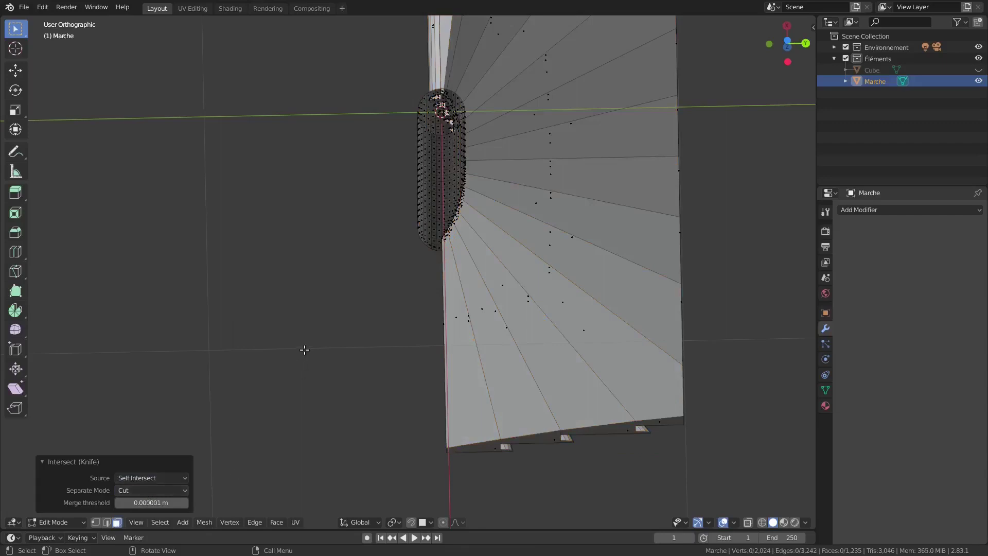
- Select the linked steps and the linked post shell, and invert the selection to isolate the leftover pieces where they intersect
key("l")
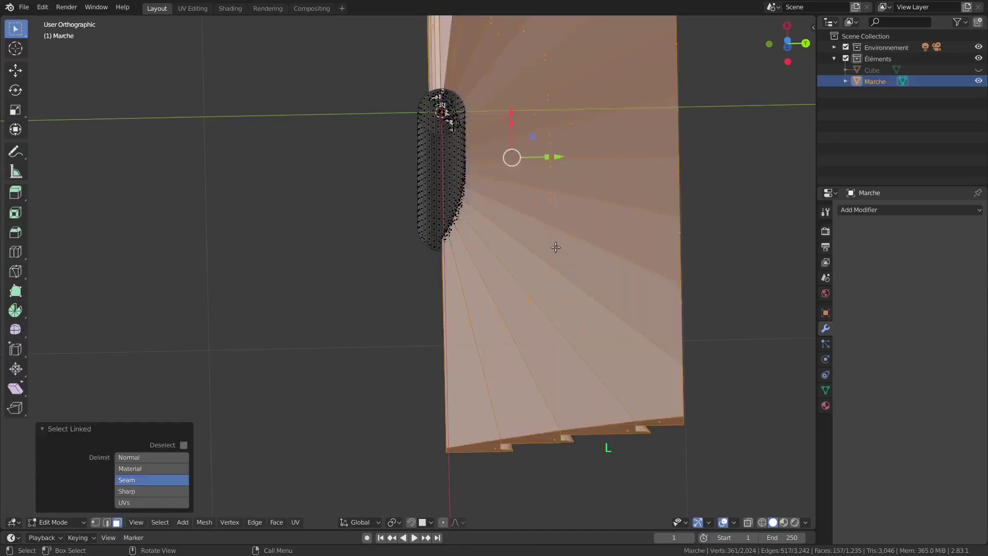
key("l")
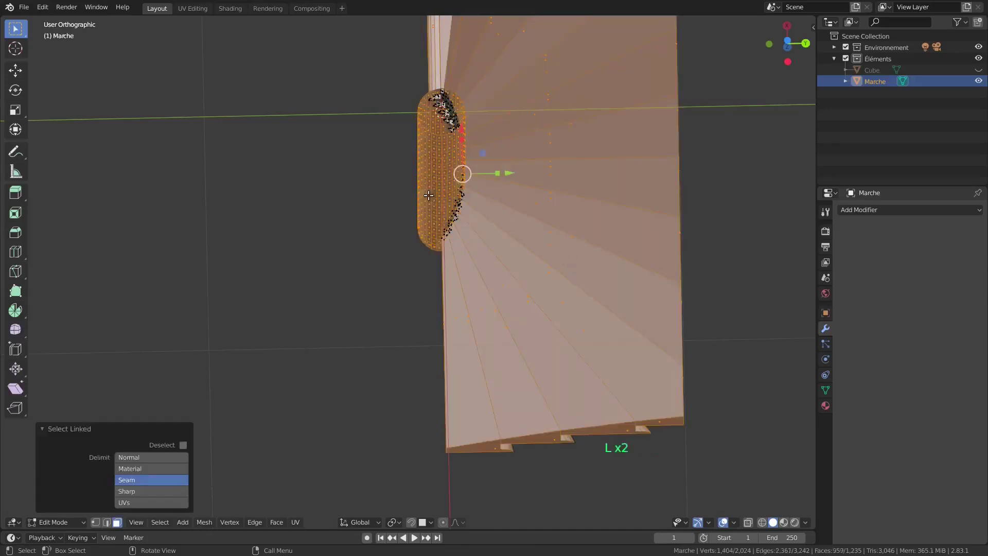
key("ctrl+i")
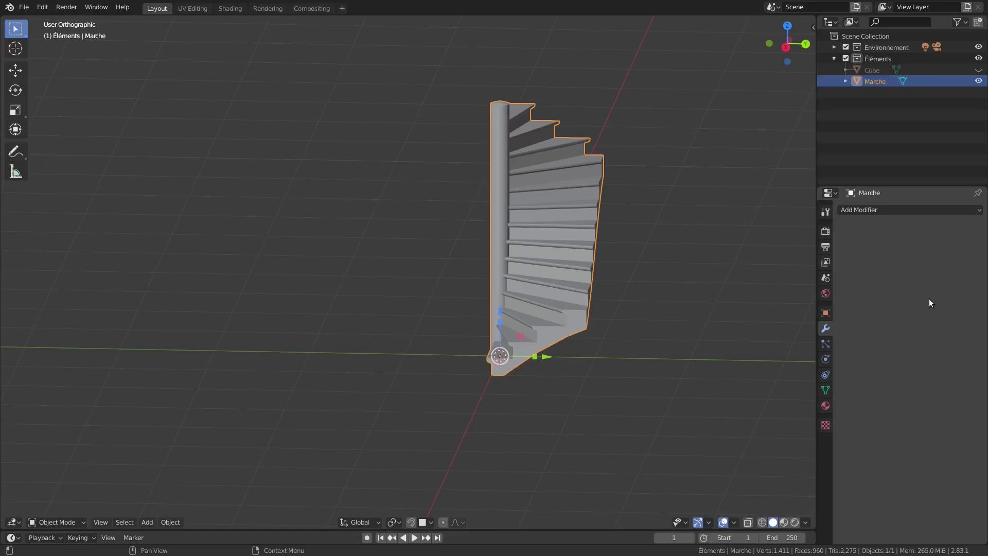
- Open Marche in Edit Mode and delete the bottom face of the first step
key("Tab")
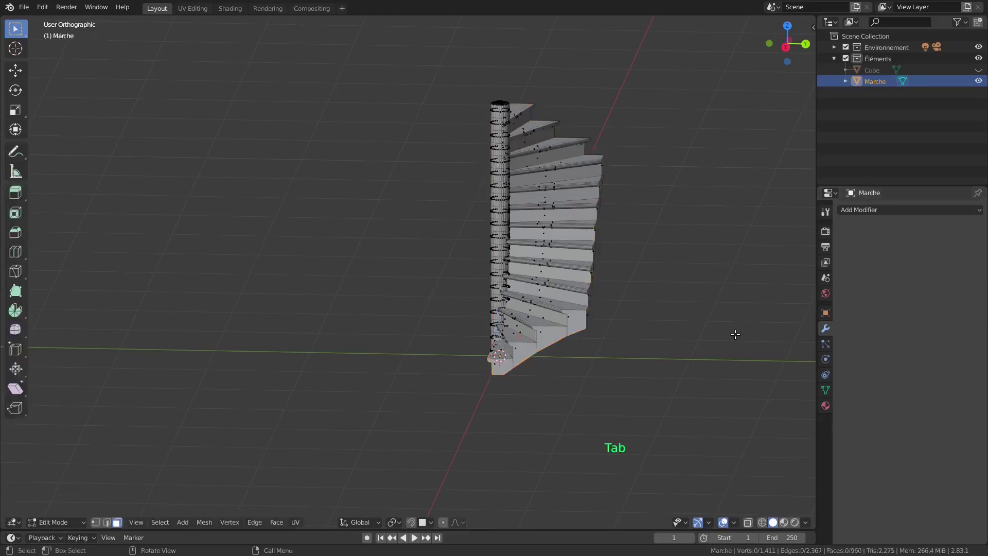
middle_click_drag(526, 393, 559, 262)
left_click(533, 148)
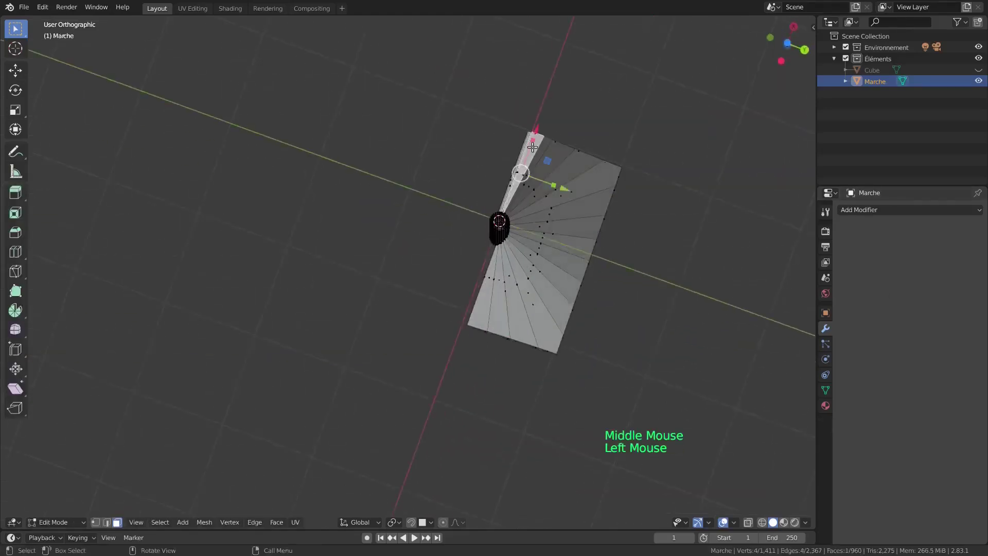
key("x")
left_click(533, 147)
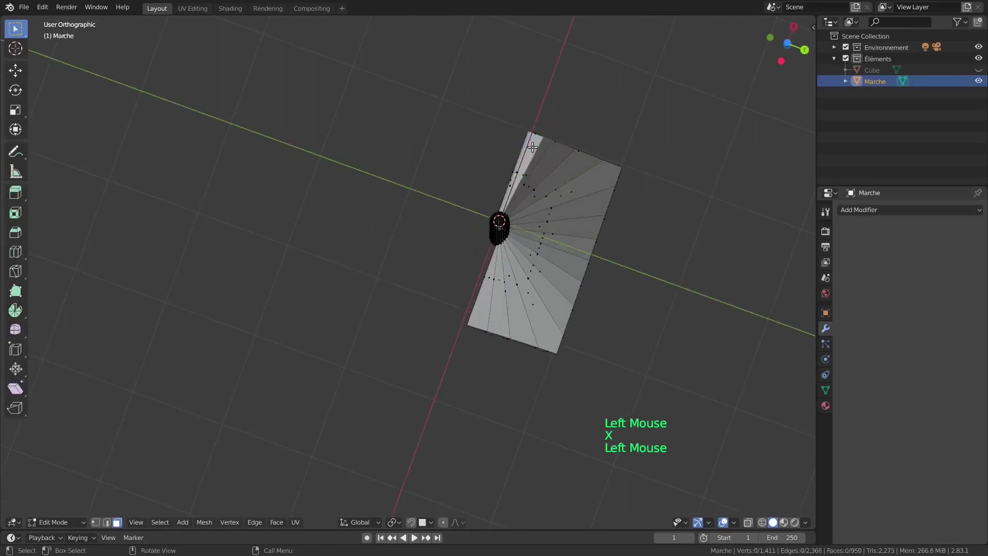
- Select the outer side faces of all the steps, from the lowest to the highest, using shortest-path picks, and delete these faces
middle_click_drag(532, 148, 488, 273)
middle_click_drag(672, 261, 537, 312)
left_click(507, 344)
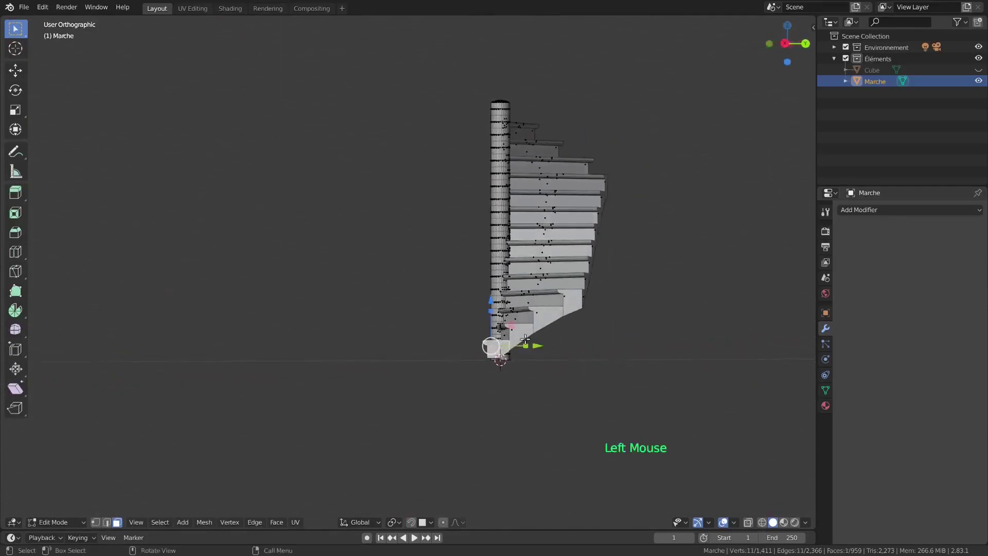
left_click(570, 308, "ctrl")
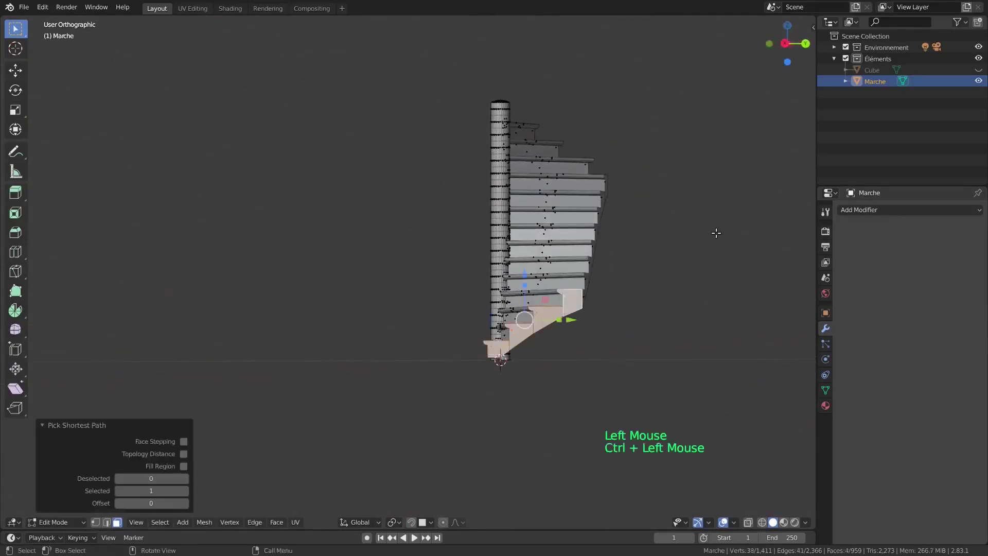
middle_click_drag(715, 234, 574, 271)
scroll(621, 275, "up", 4)
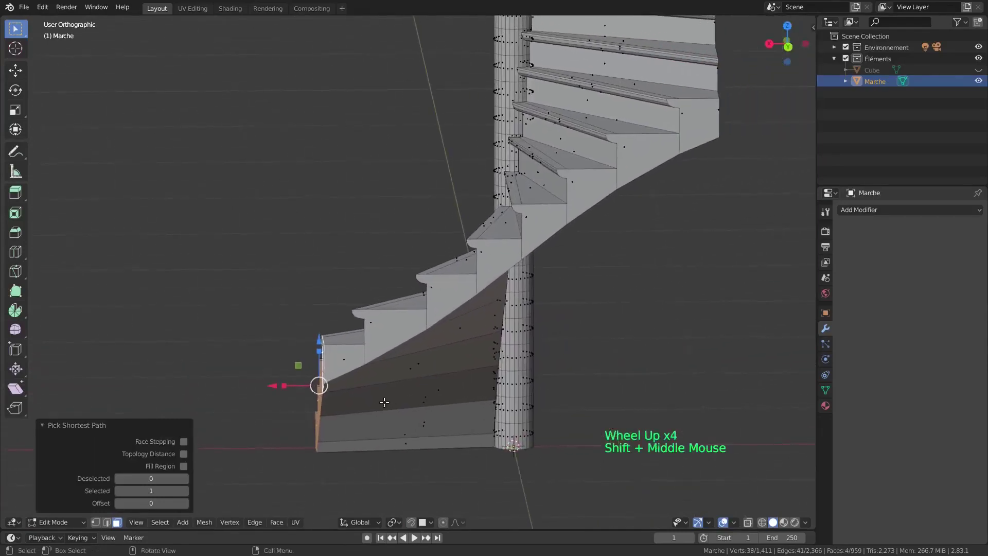
left_click(348, 359, "shift")
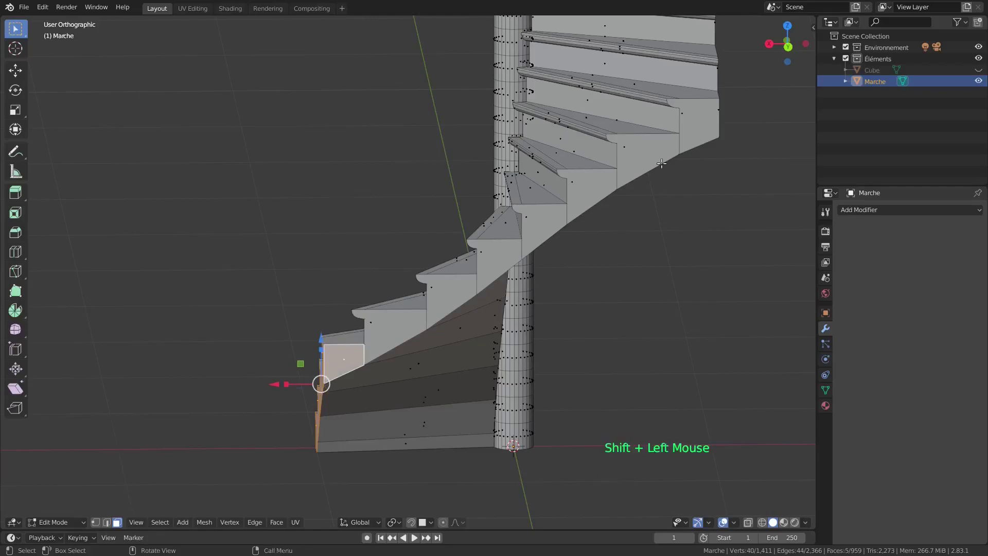
left_click(696, 119, "ctrl")
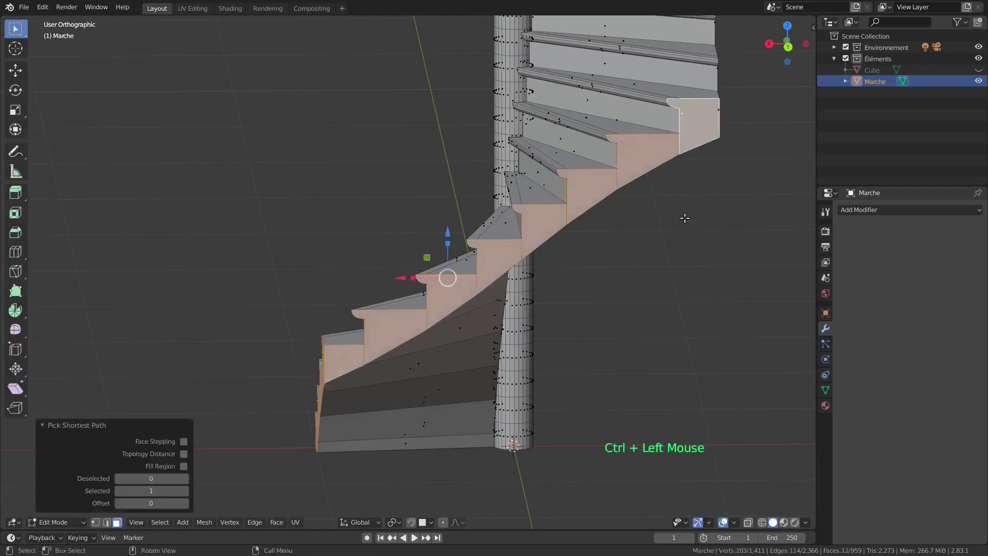
middle_click_drag(686, 231, 561, 247)
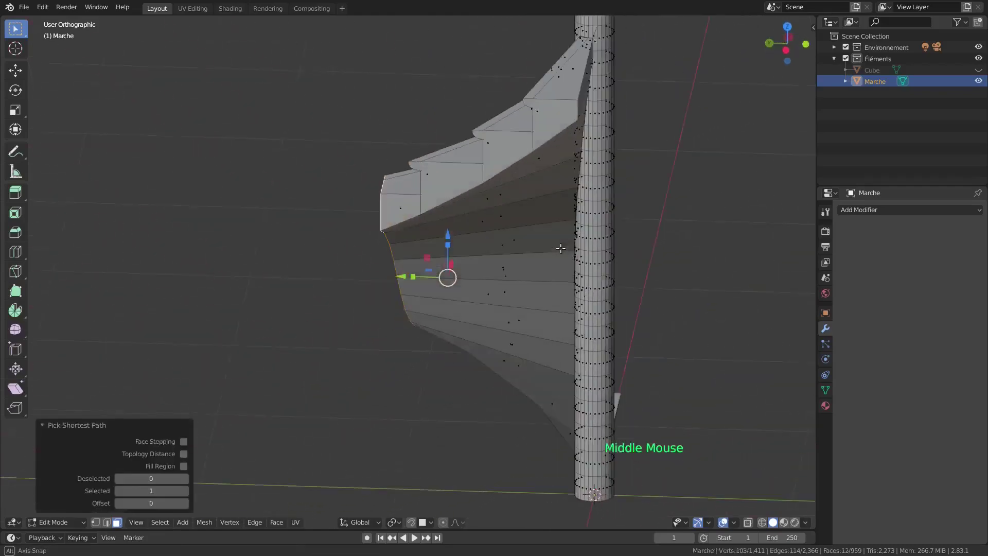
left_click(402, 209, "shift")
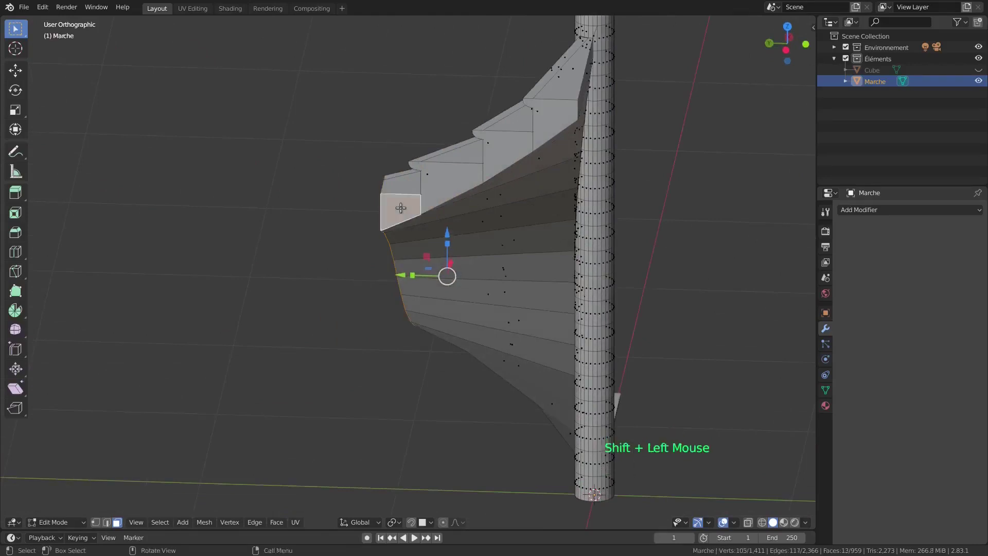
left_click(558, 124, "ctrl")
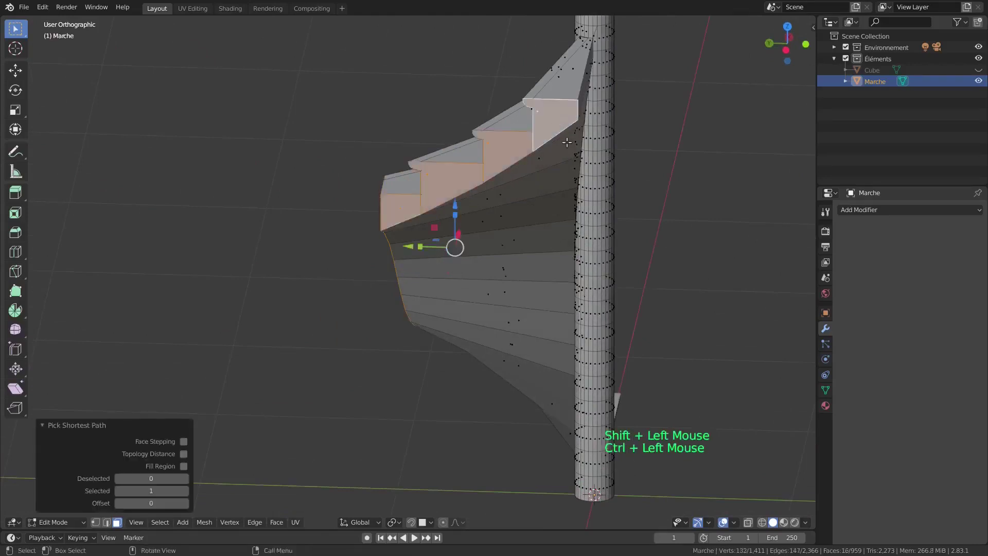
key("x")
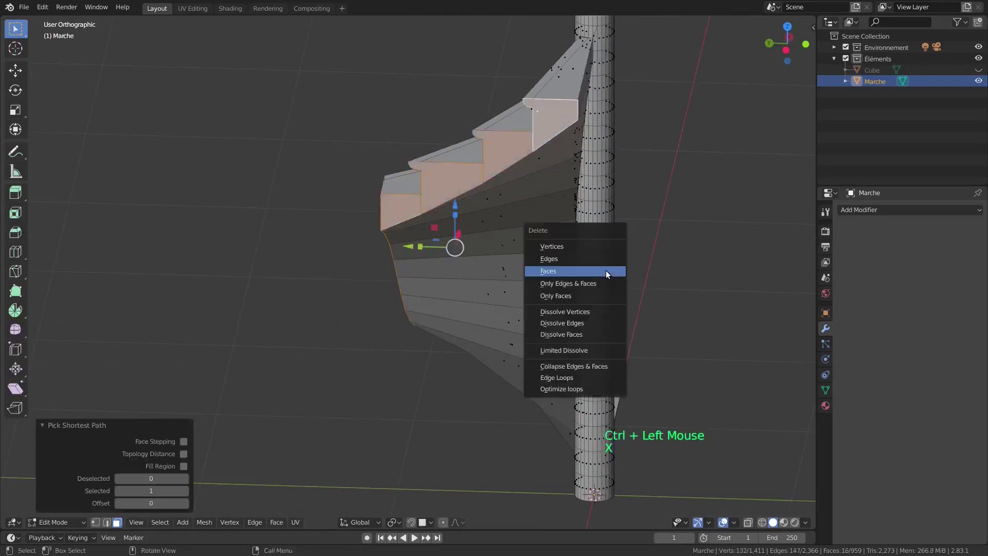
left_click(606, 270)
- Select all interior faces of the staircase by trait and delete them as faces
middle_click_drag(306, 288, 518, 273)
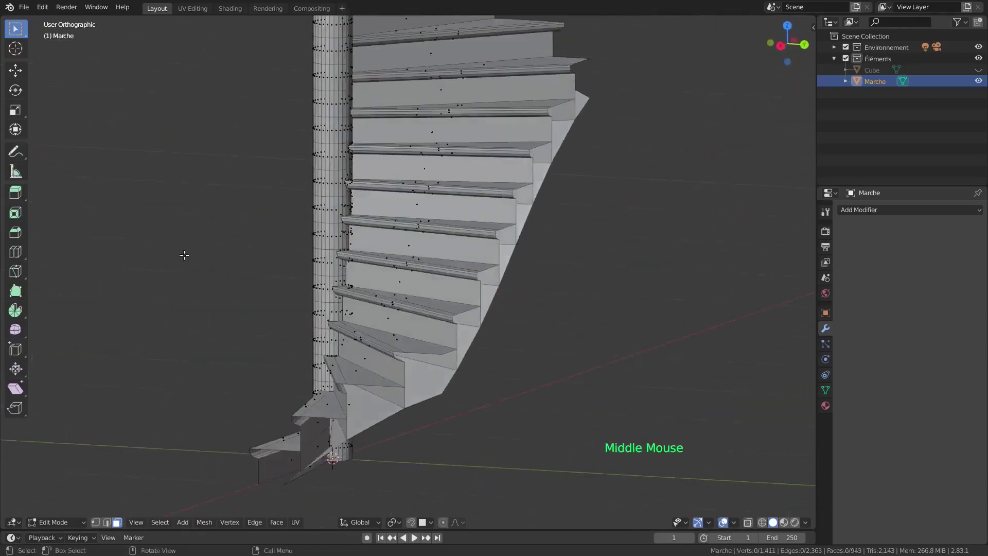
left_click(164, 523)
mouse_move(196, 384)
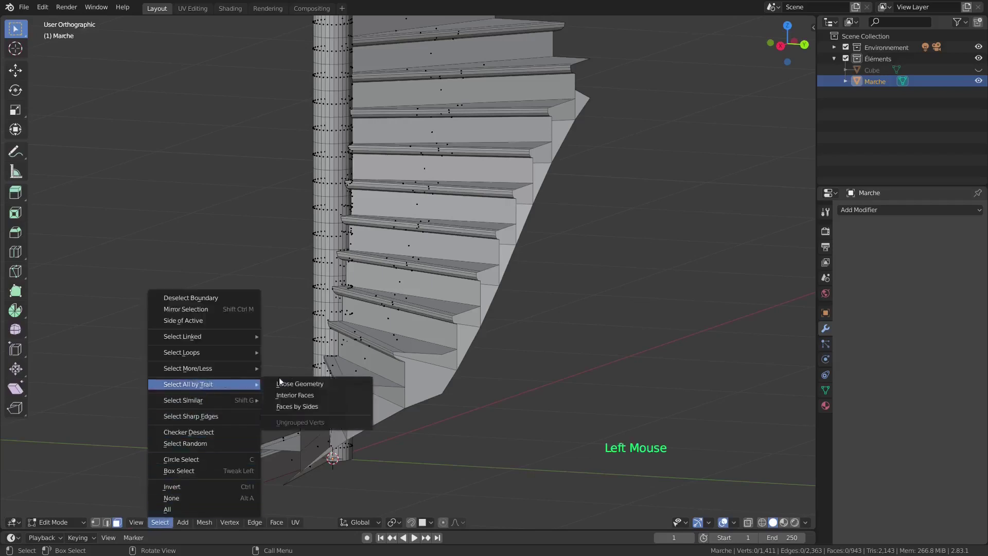
left_click(342, 394)
middle_click_drag(567, 399, 595, 410)
key("x")
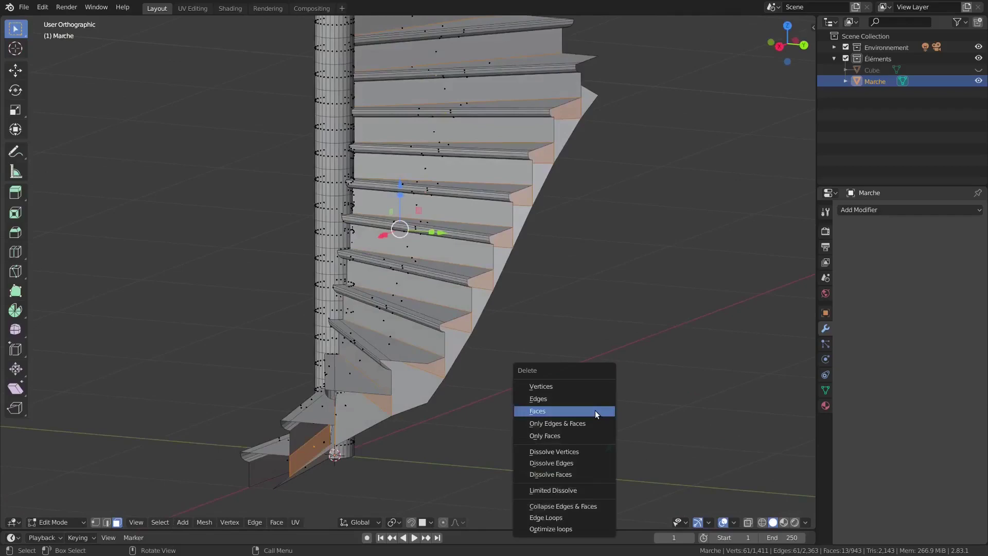
left_click(595, 410)
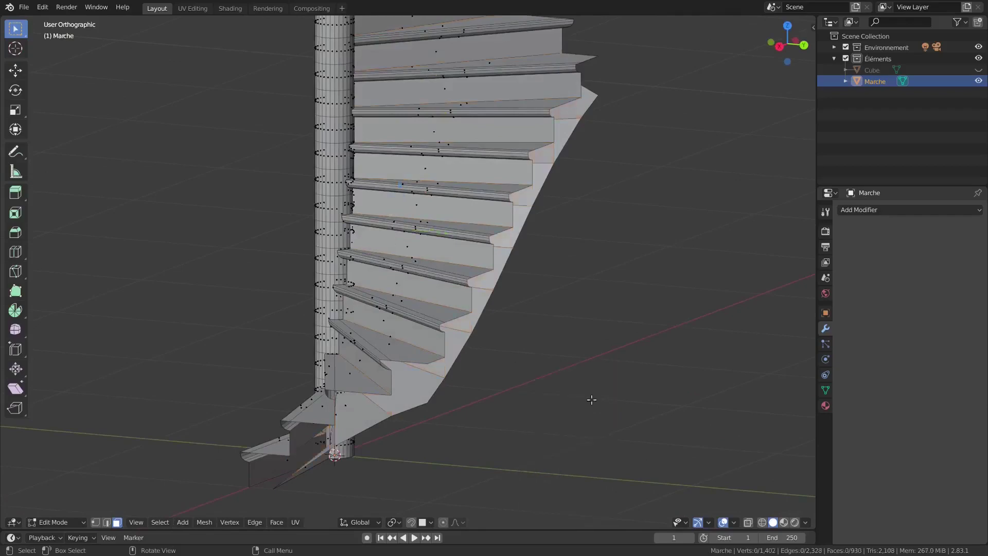
- Recalculate the normals of the whole mesh outward, showing the Face Orientation overlay only while checking them
middle_click_drag(546, 389, 624, 381)
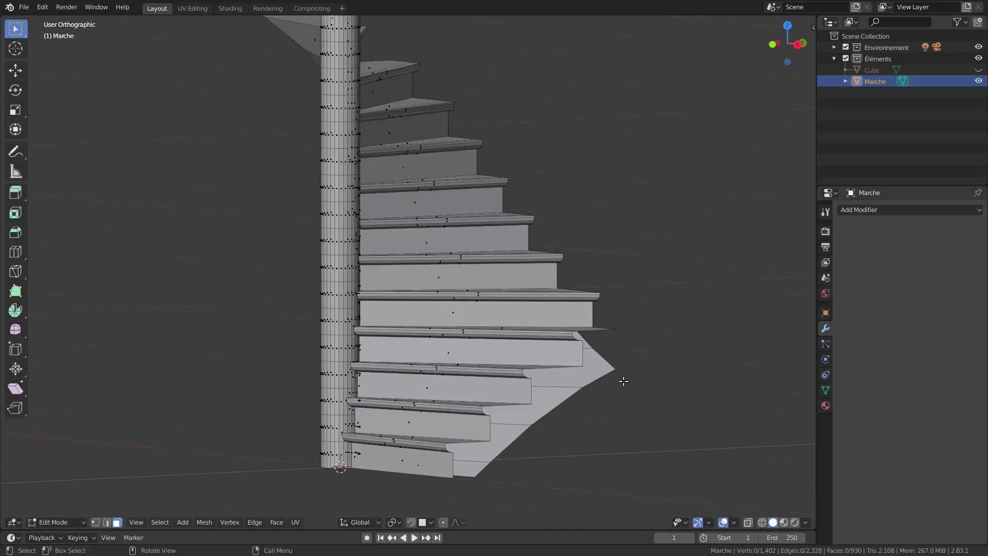
key("a")
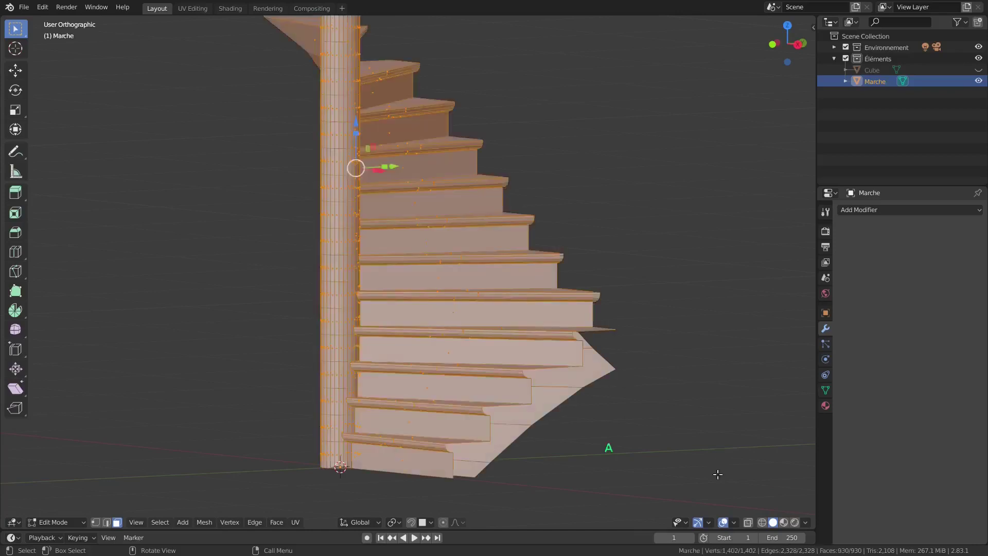
left_click(734, 523)
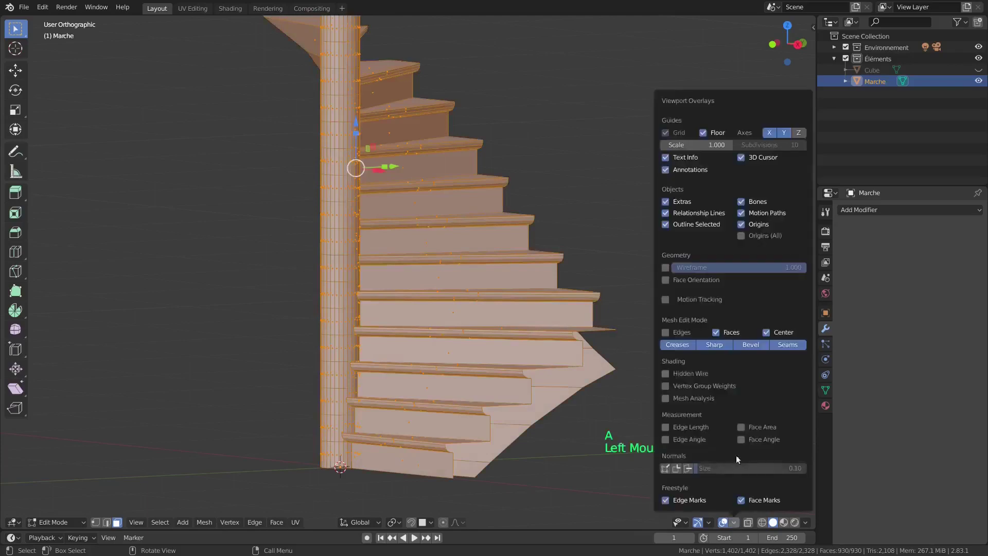
left_click(677, 280)
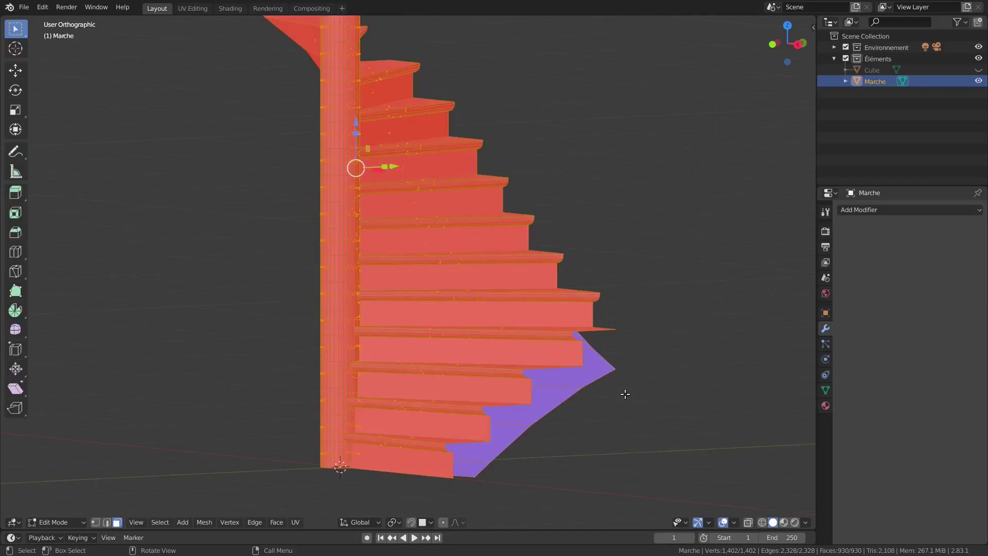
key("shift+n")
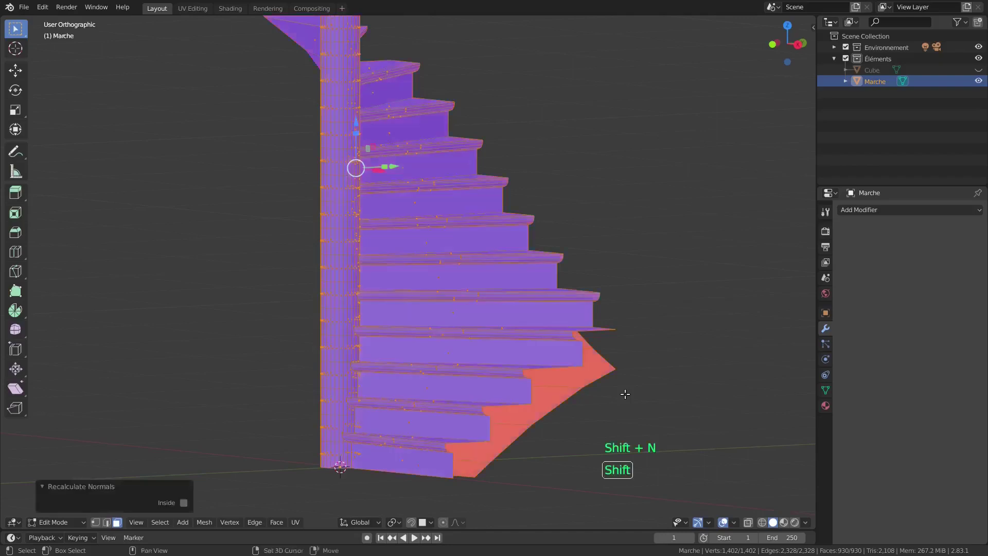
left_click(734, 522)
left_click(699, 281)
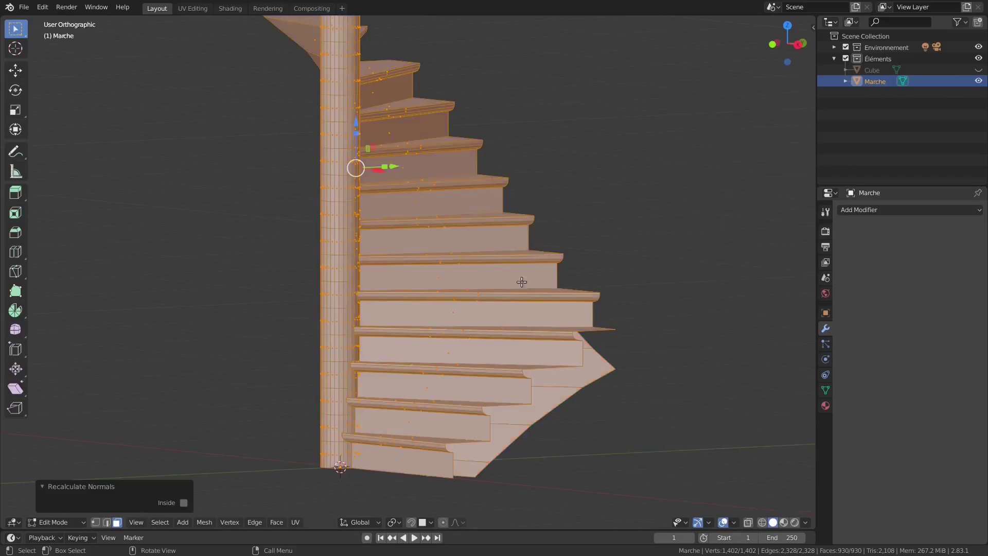
scroll(522, 282, "up", 3)
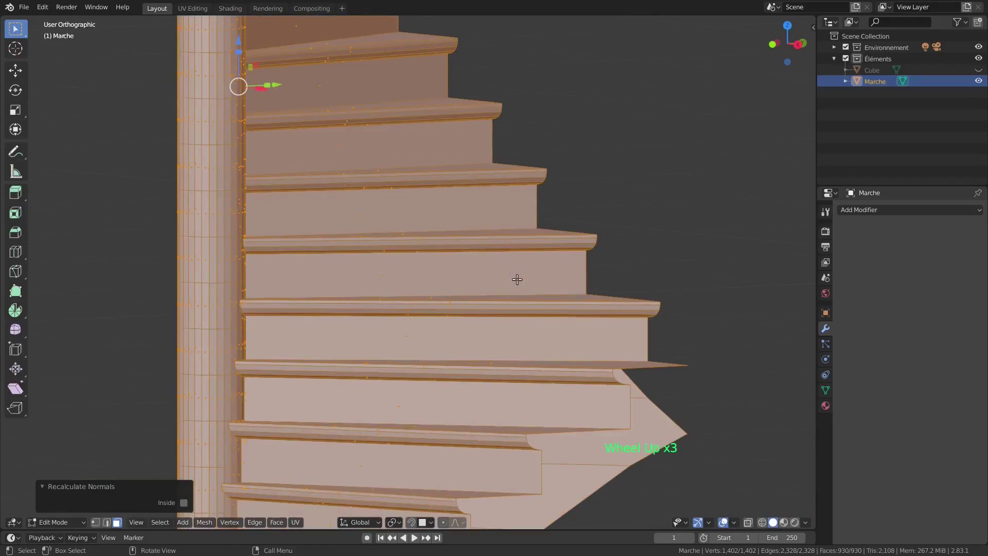
- Select only the nosing faces of one middle step, excluding its tread top and riser
left_click(517, 279)
middle_click_drag(517, 280, 451, 285)
scroll(450, 254, "up", 3)
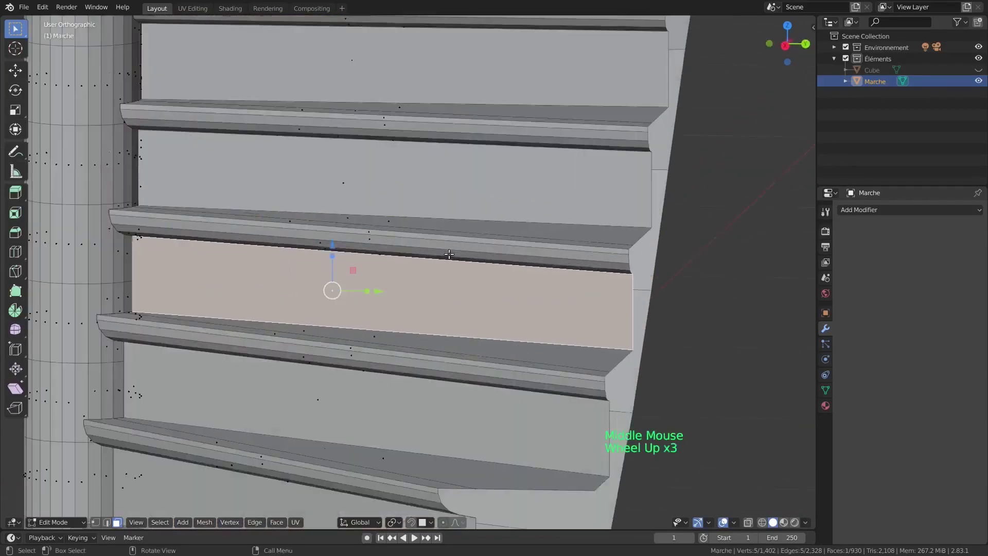
left_click(748, 258)
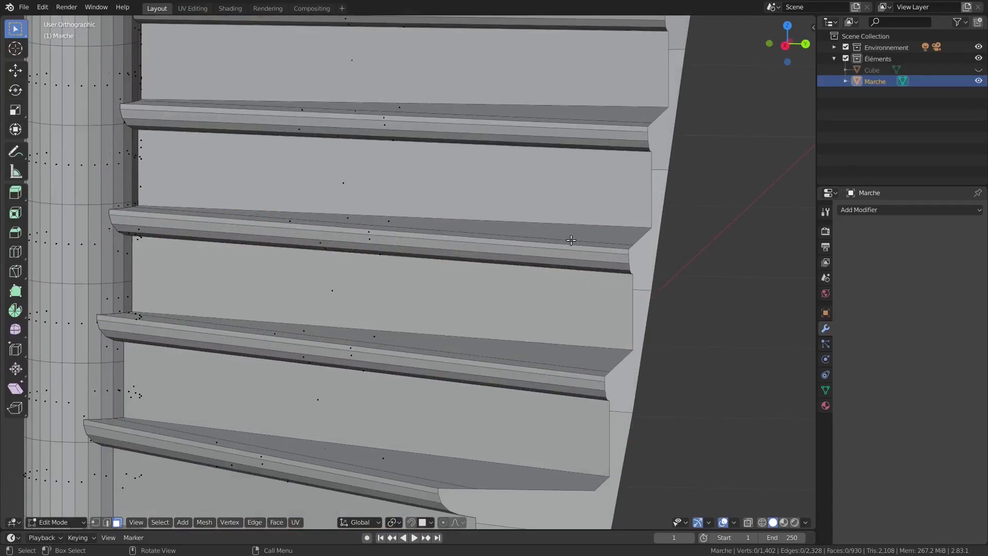
left_click_drag(573, 240, 578, 269)
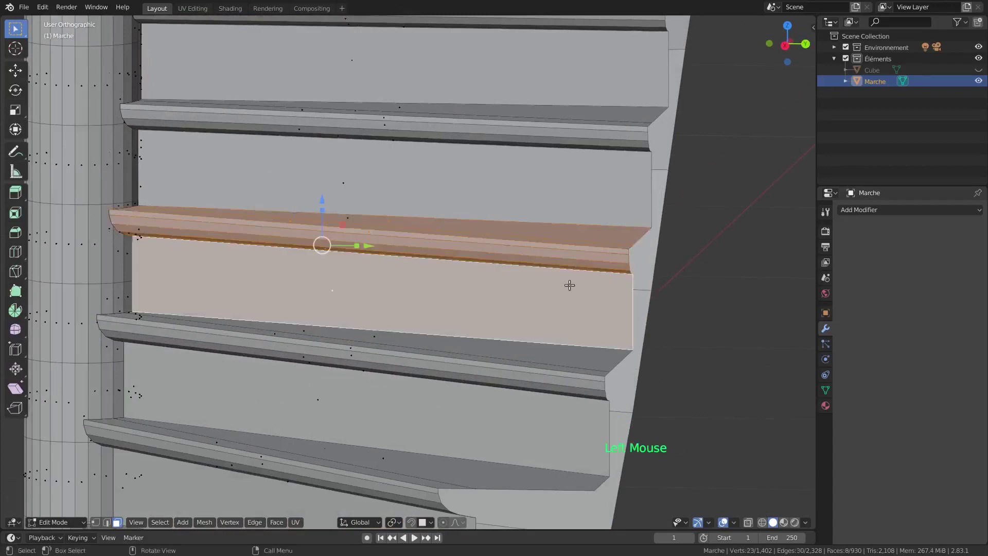
middle_click_drag(569, 282, 538, 287)
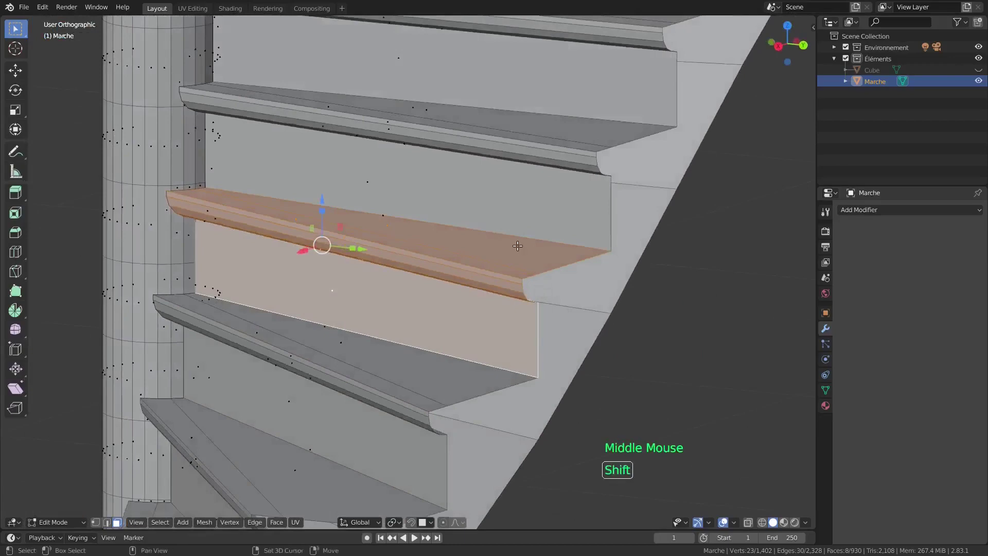
left_click(513, 298, "shift")
left_click(489, 344, "shift")
middle_click_drag(507, 322, 474, 335)
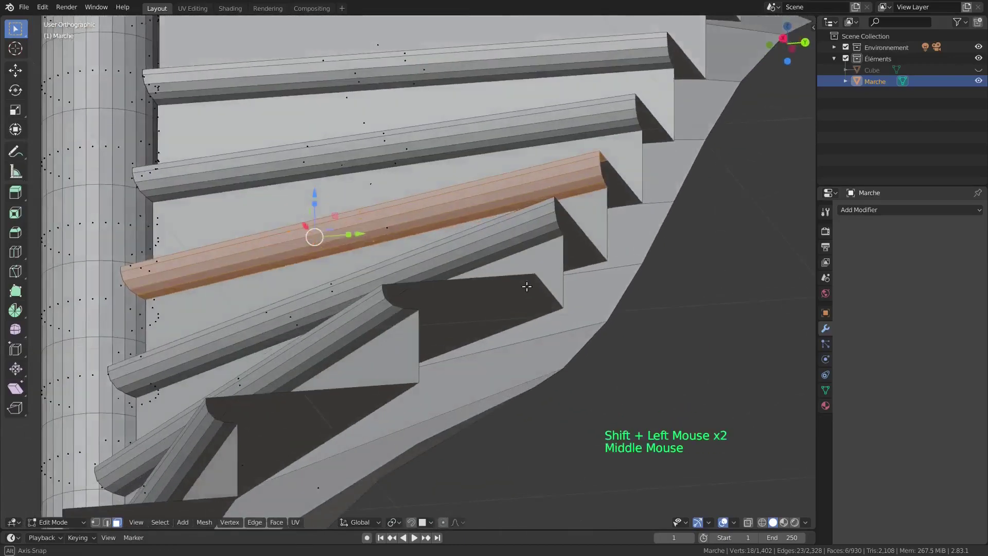
- Extend the selection to all step nosings with Select Similar by area, and deselect the linked central post
left_click(160, 522)
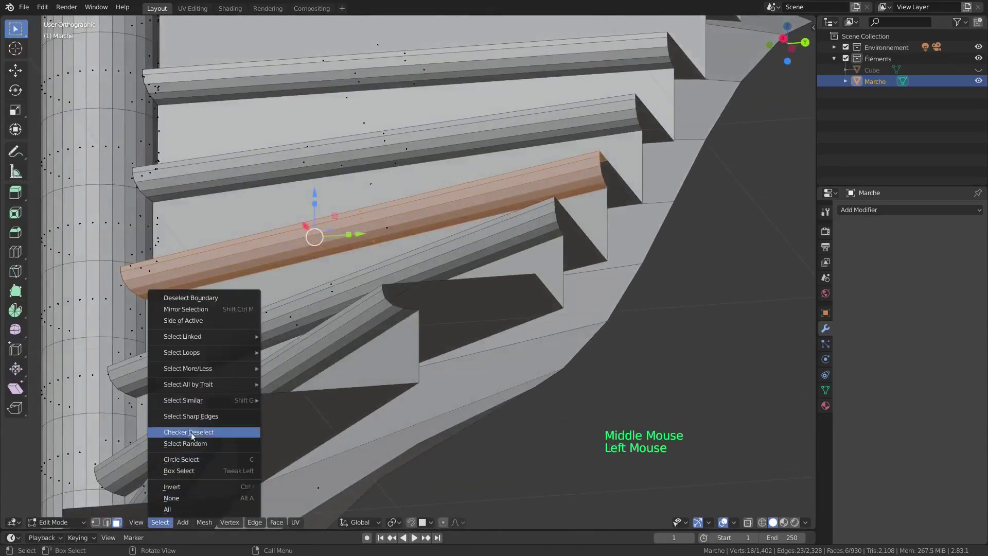
mouse_move(204, 401)
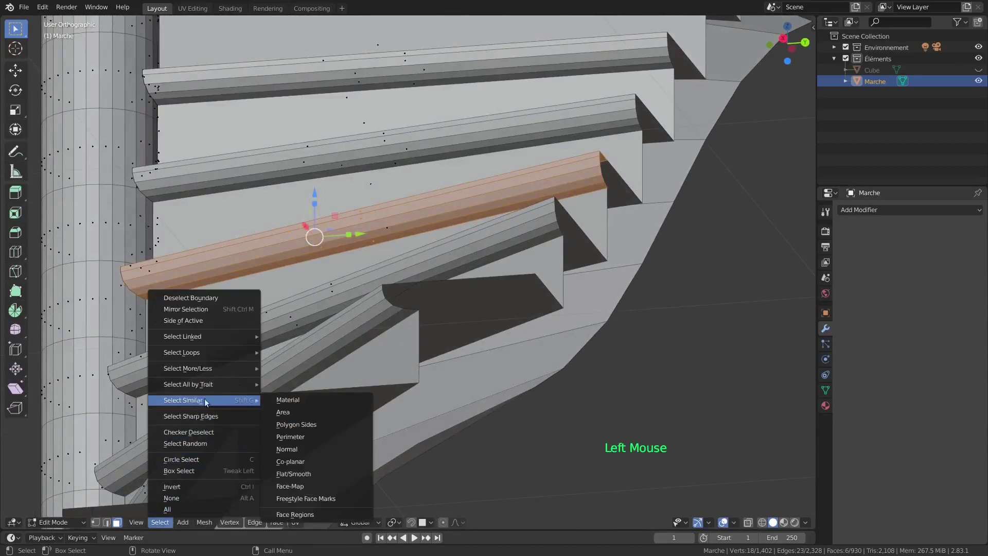
left_click(282, 413)
scroll(415, 365, "down", 7)
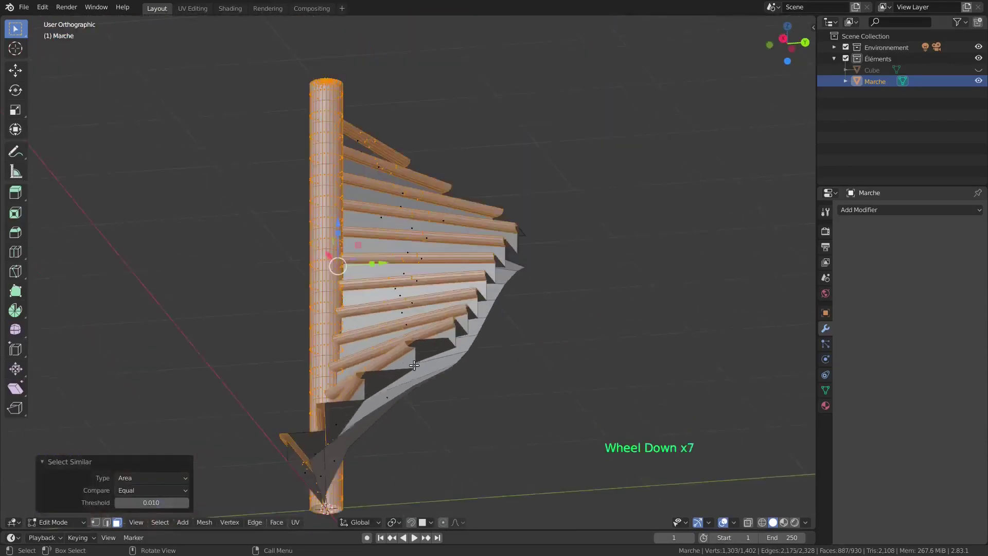
middle_click_drag(414, 367, 454, 430)
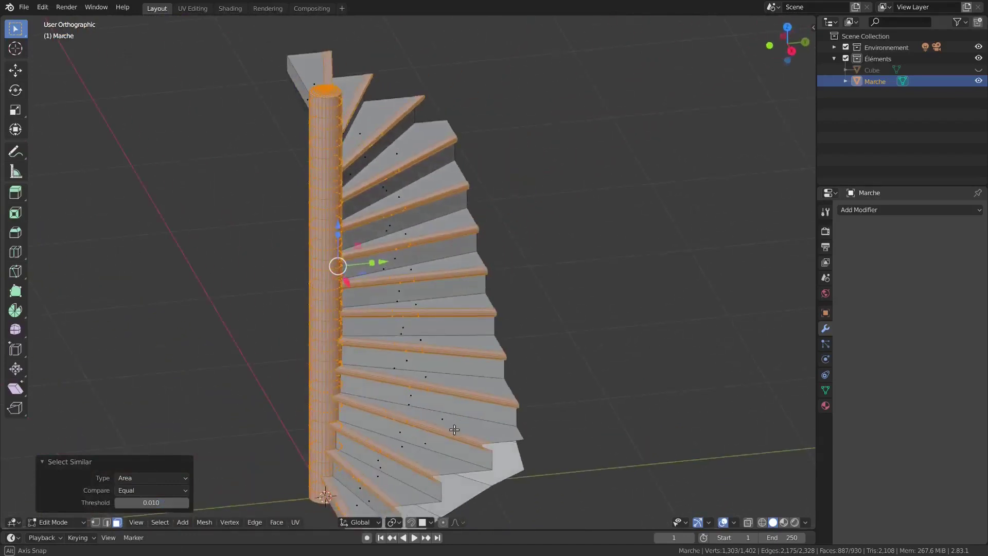
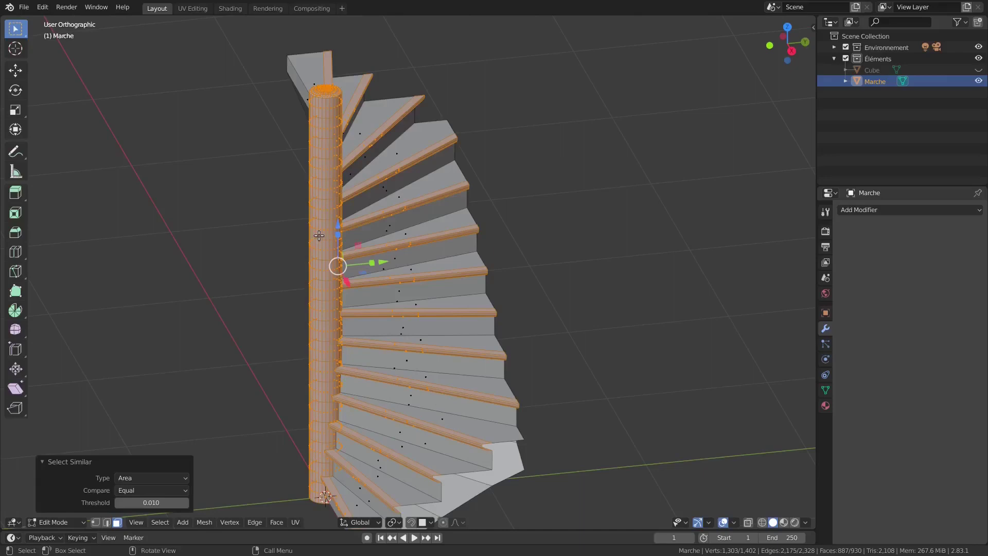
key("shift+l")
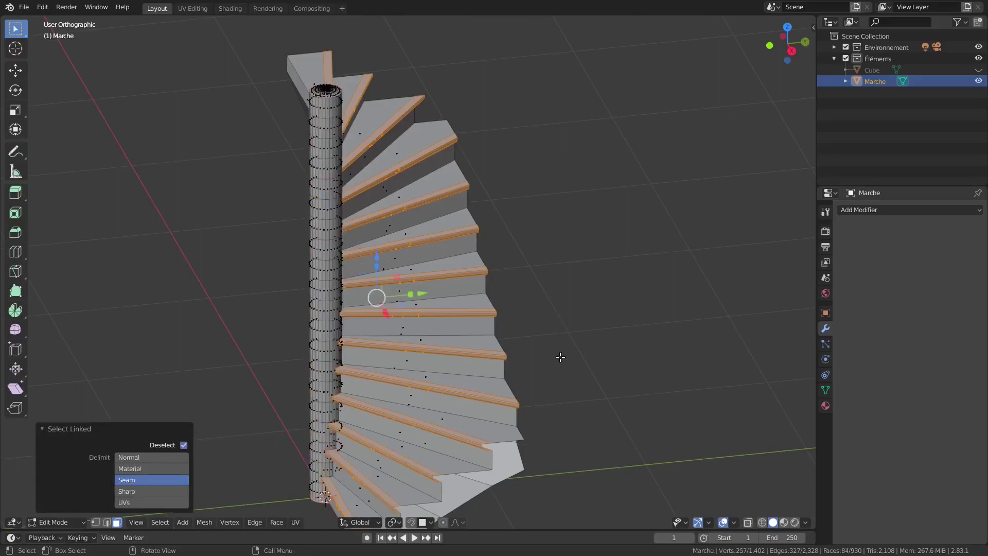
middle_click_drag(561, 357, 473, 202)
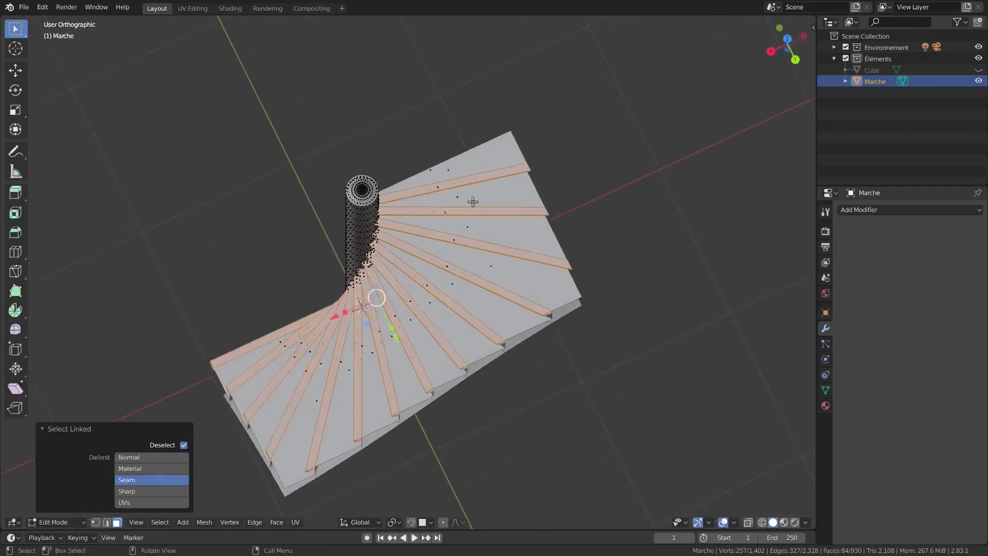
middle_click_drag(273, 381, 509, 276)
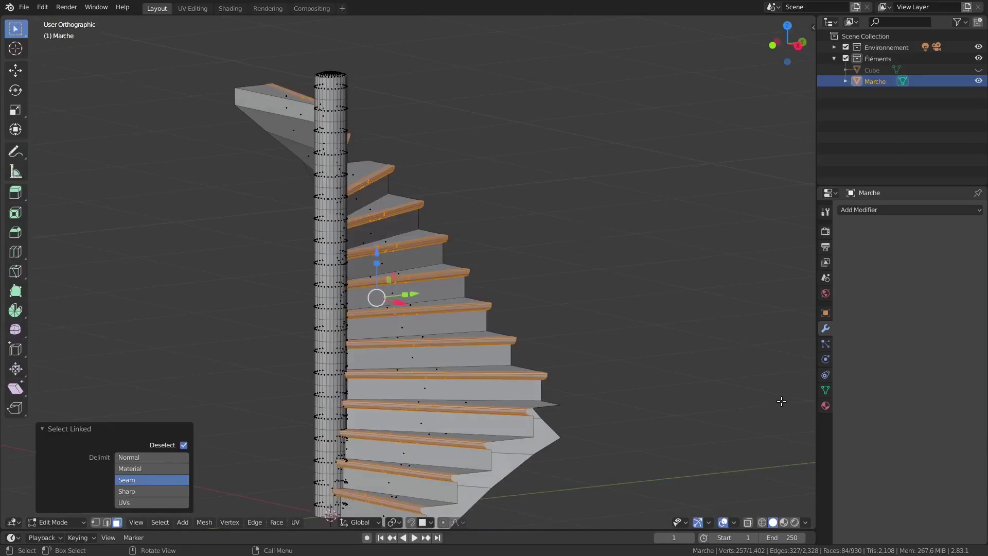
- Assign the selected nosings to a new vertex group named NEZ, and test it by deselecting and reselecting the group
left_click(826, 390)
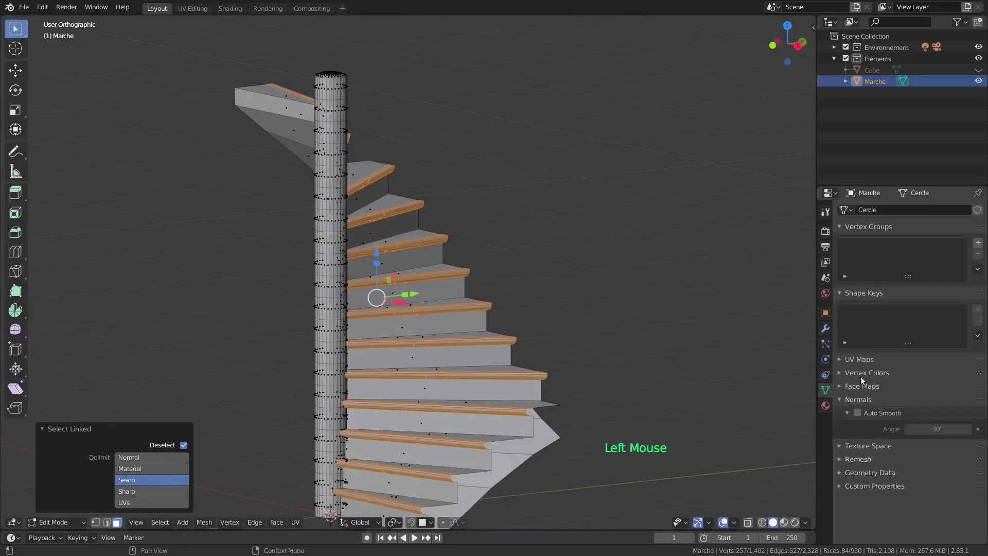
left_click(979, 243)
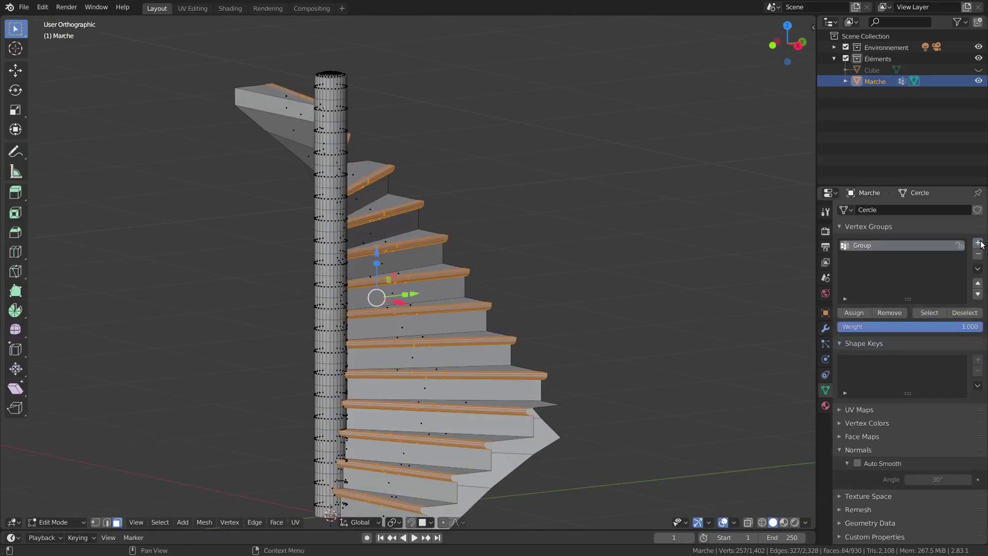
left_click(855, 313)
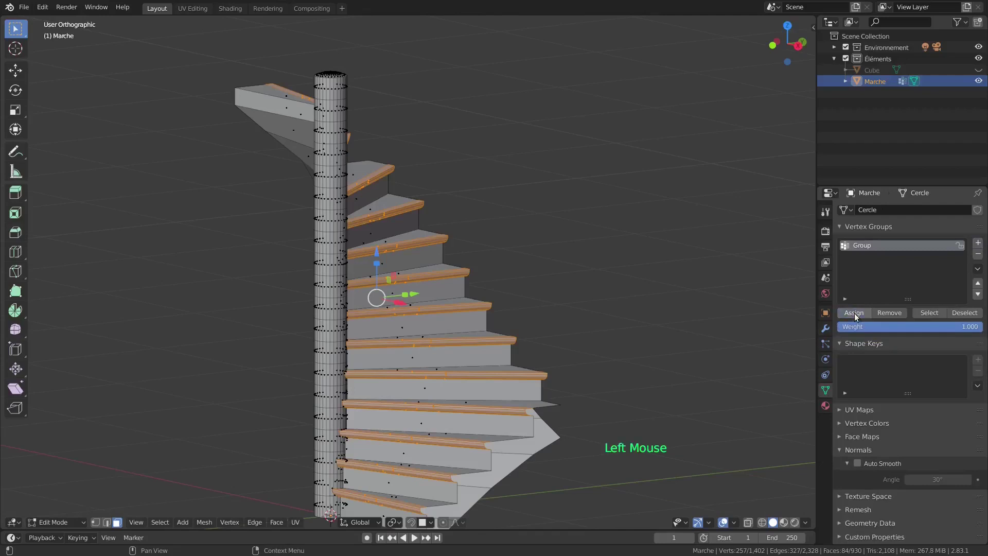
triple_click(879, 245)
type("N")
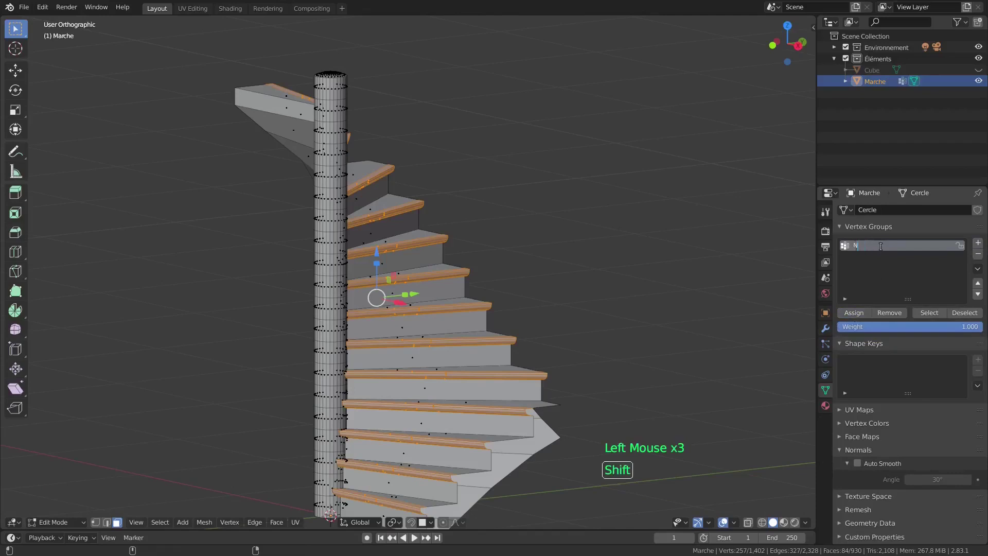
type("EZ")
key("Return")
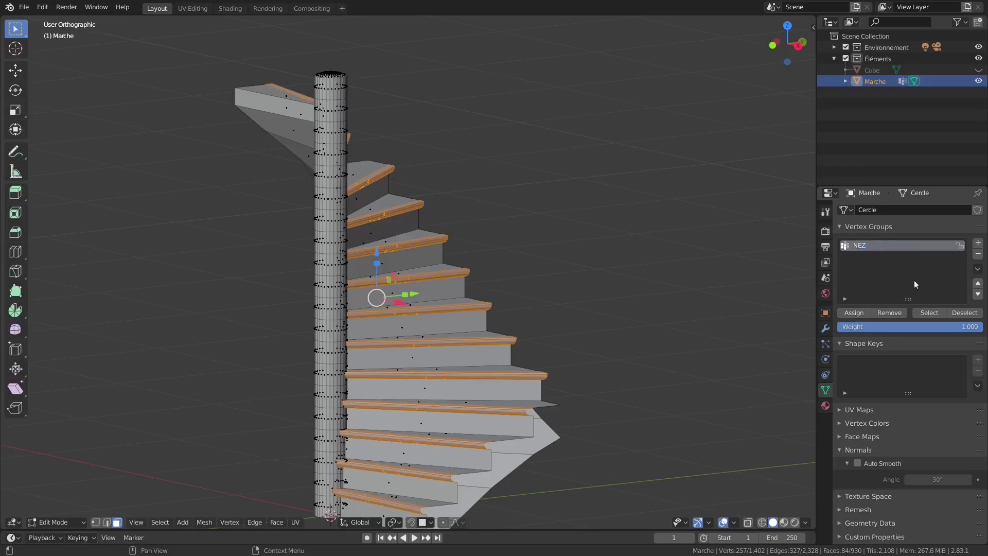
left_click(964, 313)
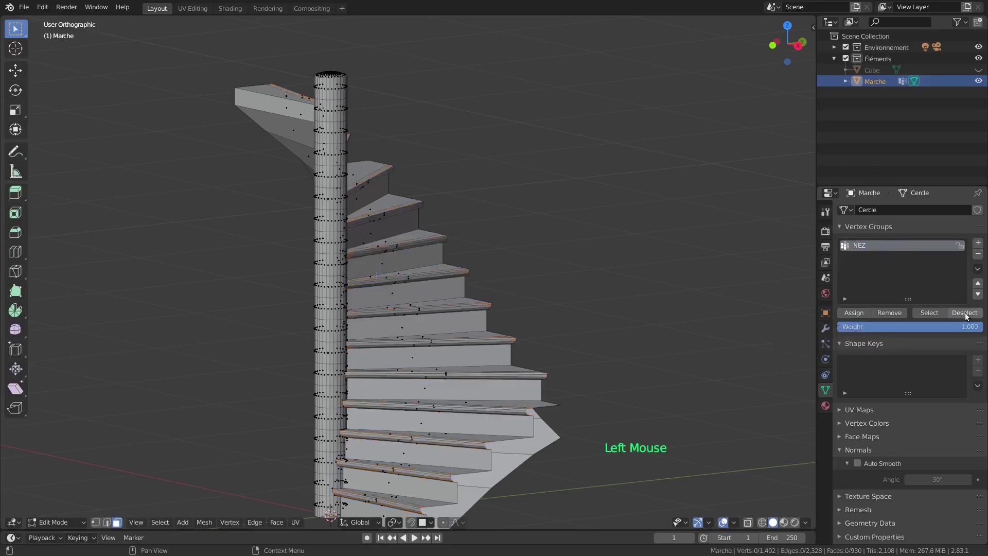
left_click(929, 313)
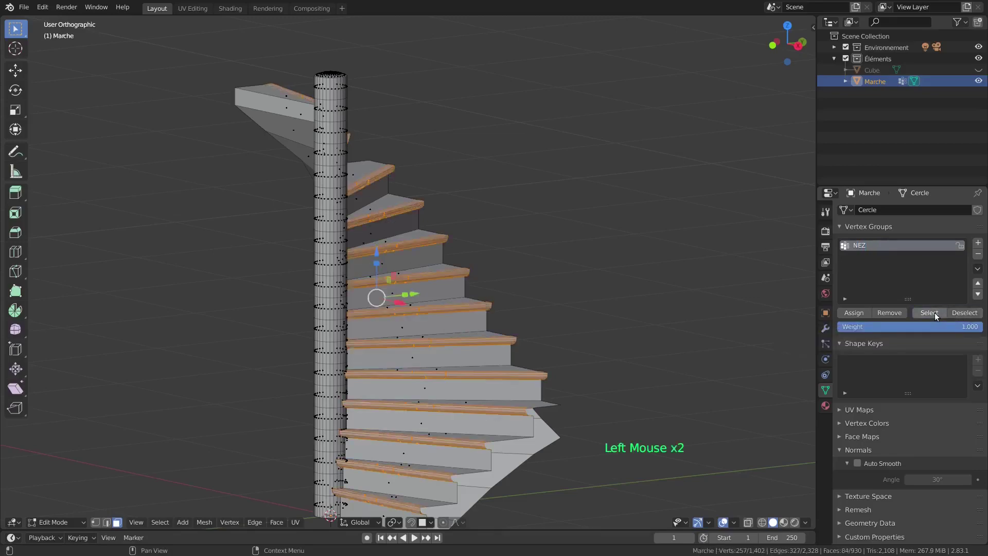
- Select all linked faces of the steps without the post, and create a material named Marches
scroll(654, 312, "down", 2)
middle_click_drag(654, 312, 558, 331)
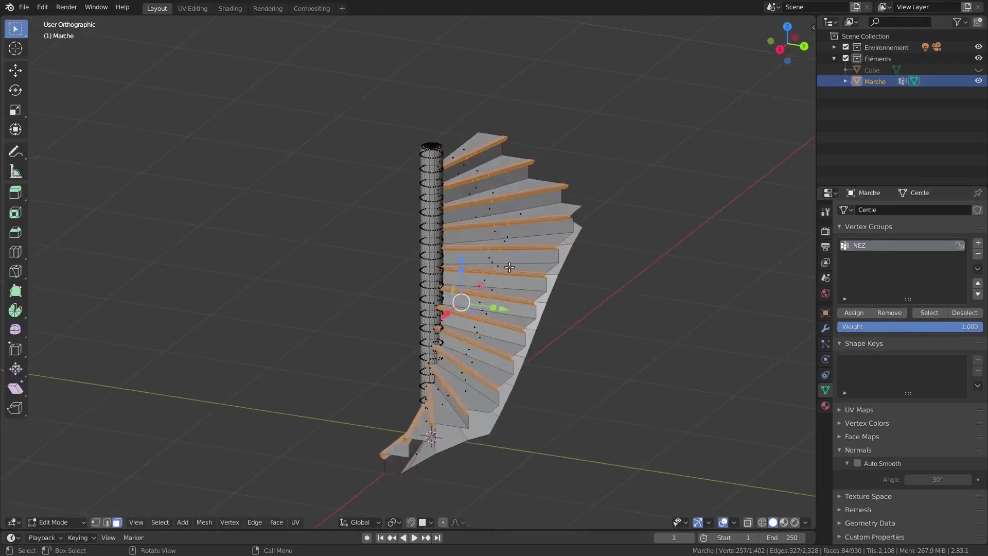
key("l")
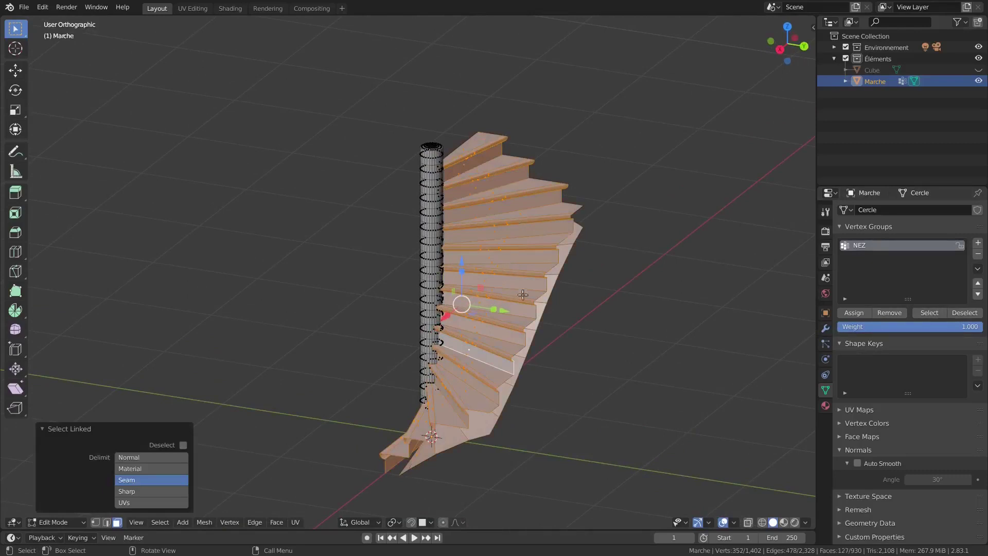
left_click(826, 407)
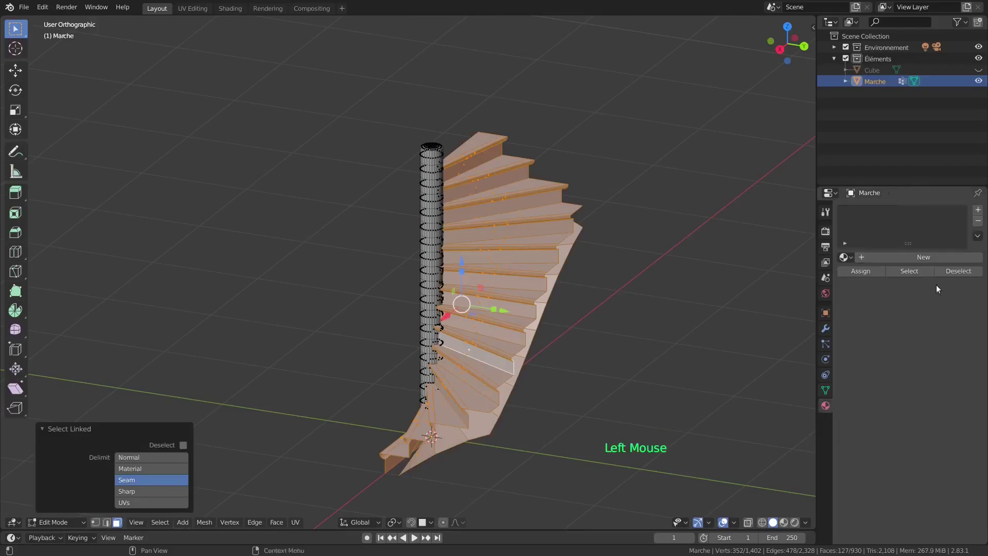
left_click(932, 259)
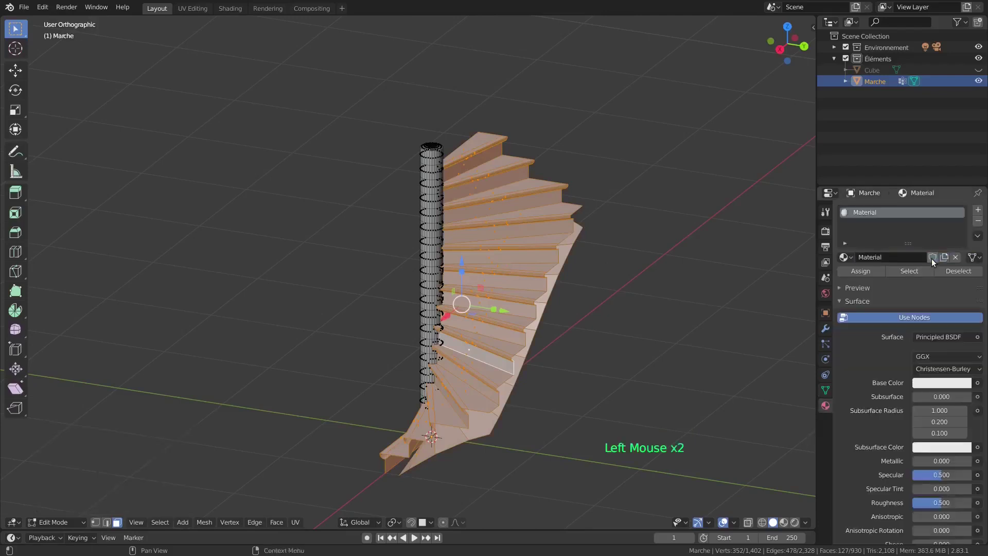
left_click(894, 257)
type("Marches")
key("Return")
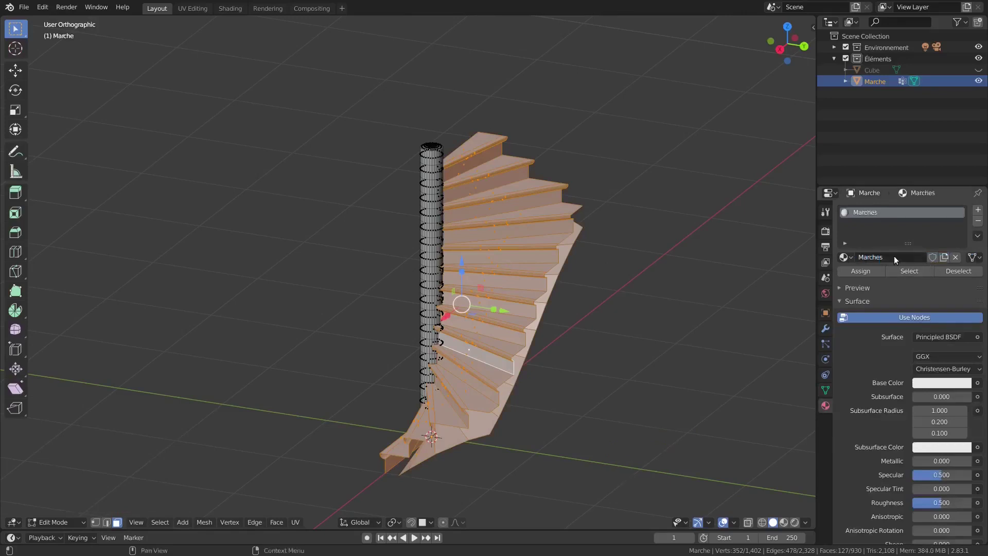
- Set the Marches material's base color to hue 0.1, saturation 0.6 and value 0.733
left_click(930, 384)
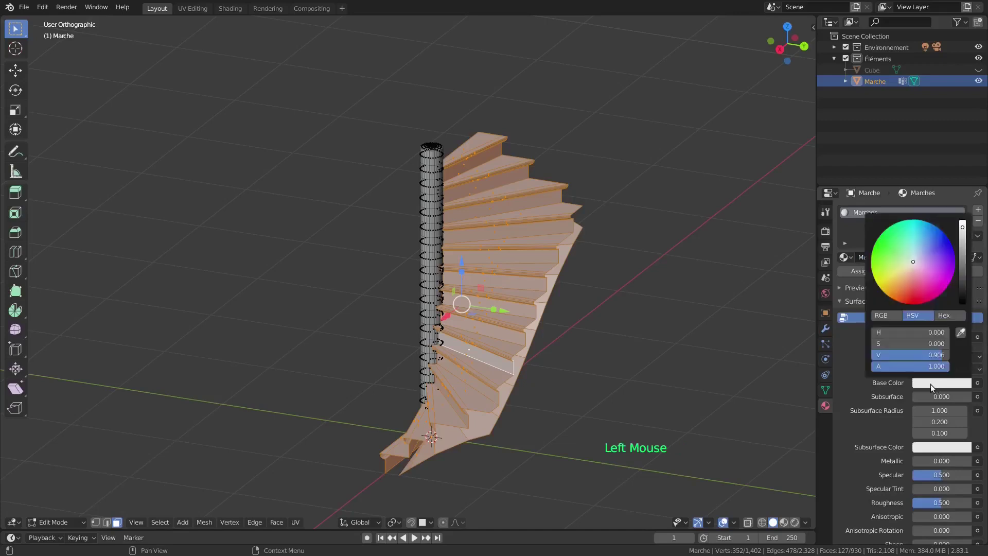
left_click(919, 331)
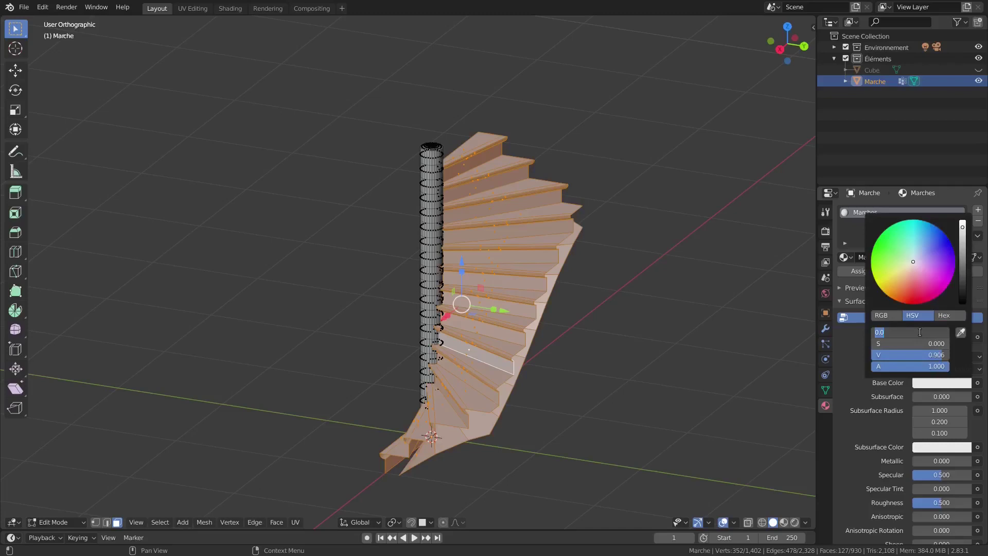
type(".1")
key("Tab")
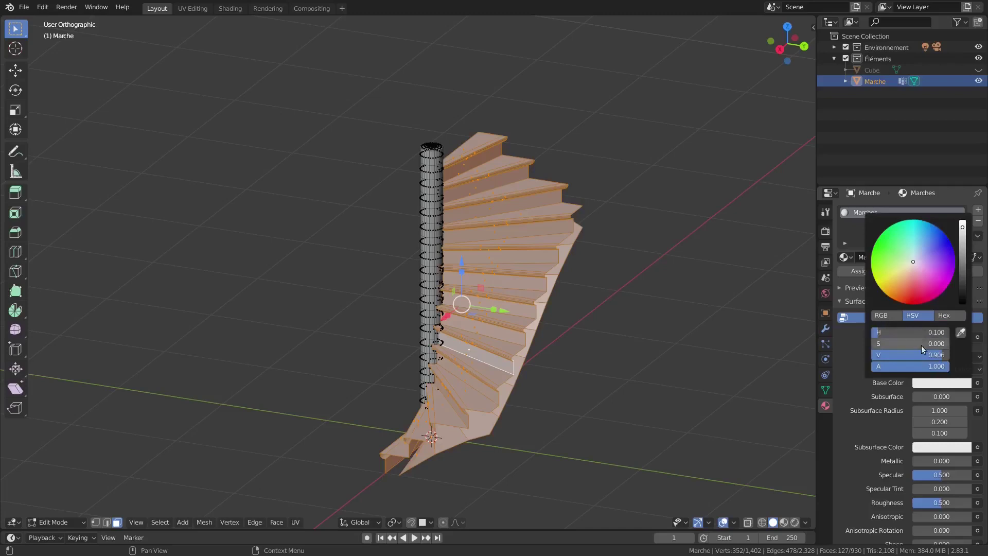
type(".6")
key("Return")
left_click(919, 356)
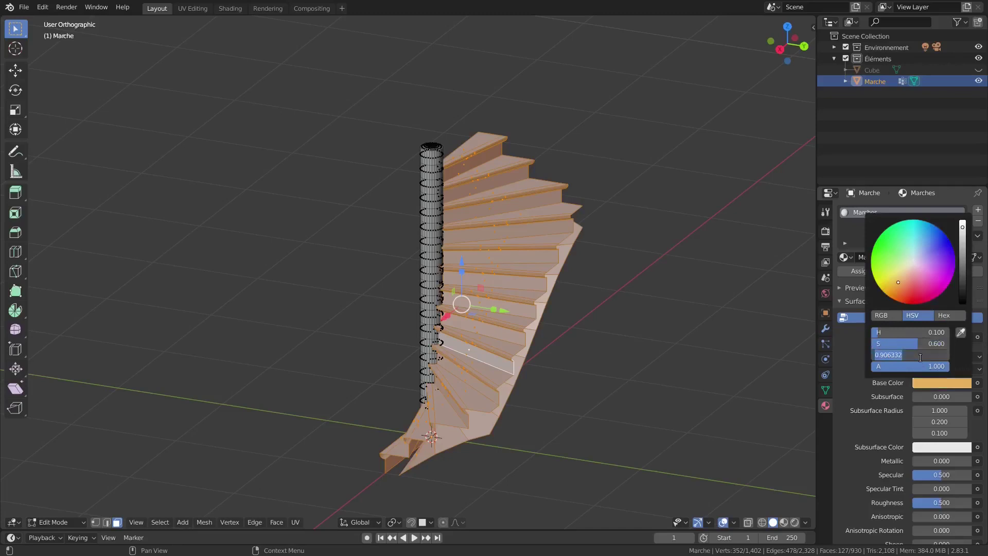
type(".733")
key("Return")
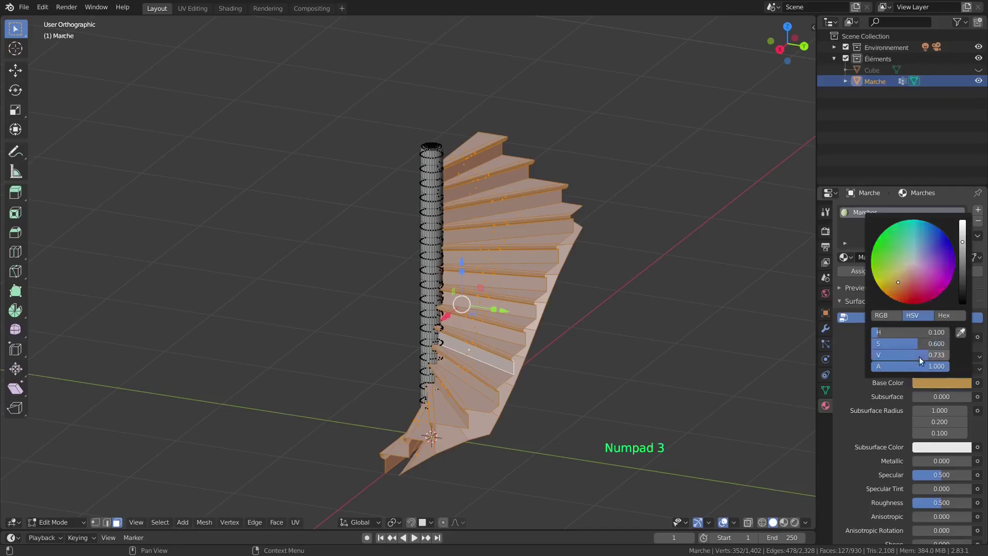
- Assign the Marches material to the selected steps and display the viewport in Material Preview shading
left_click(856, 273)
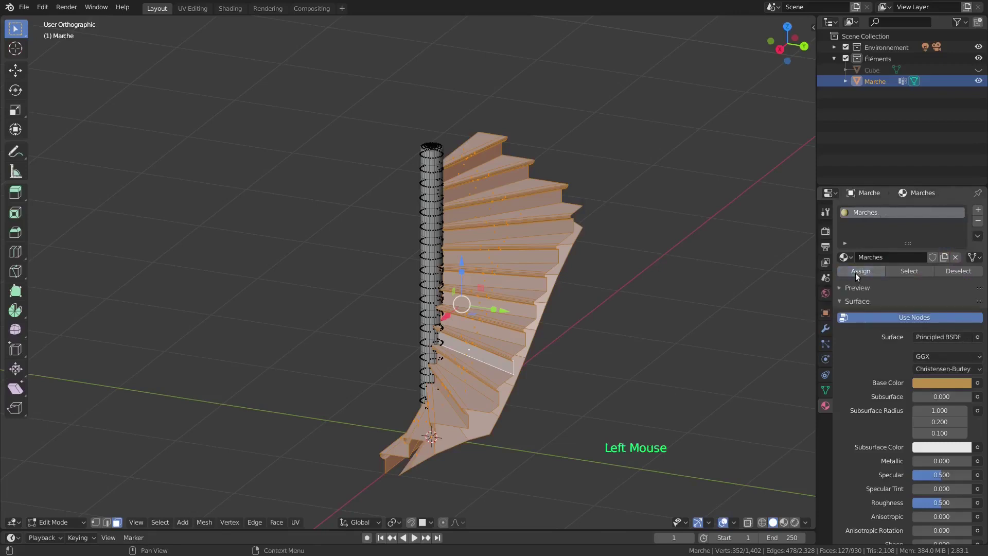
left_click(785, 523)
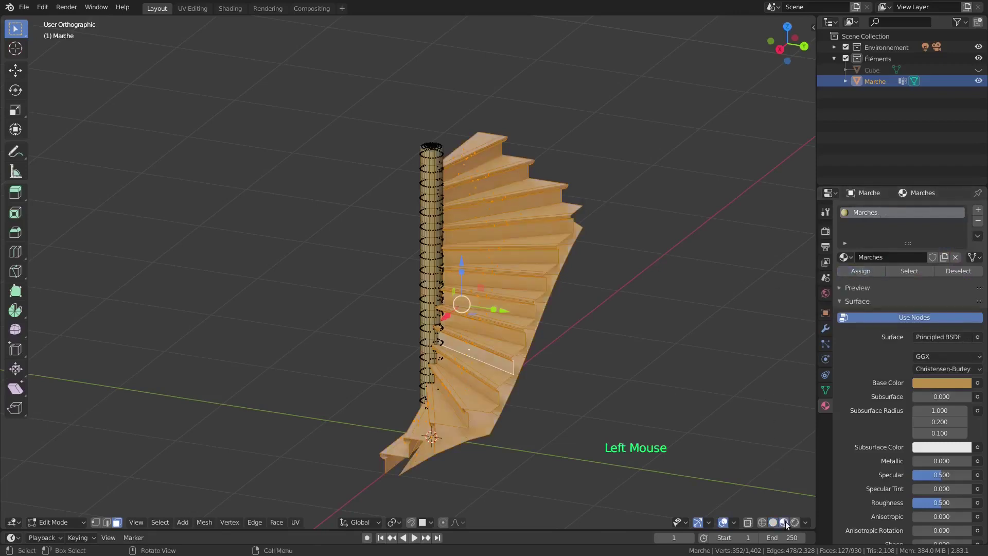
middle_click_drag(598, 346, 617, 343)
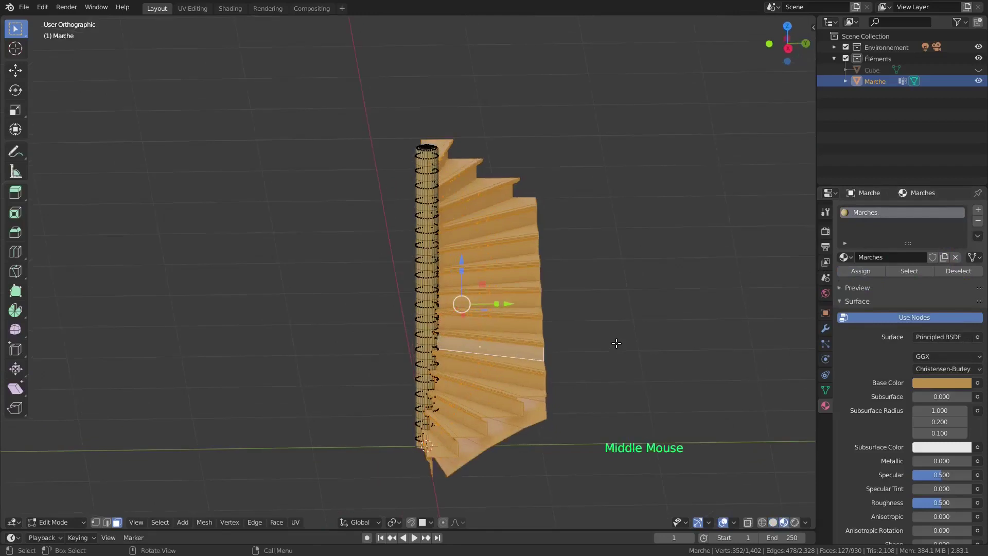
- Add a second material slot to the staircase and create a material named Nez in it
left_click(978, 210)
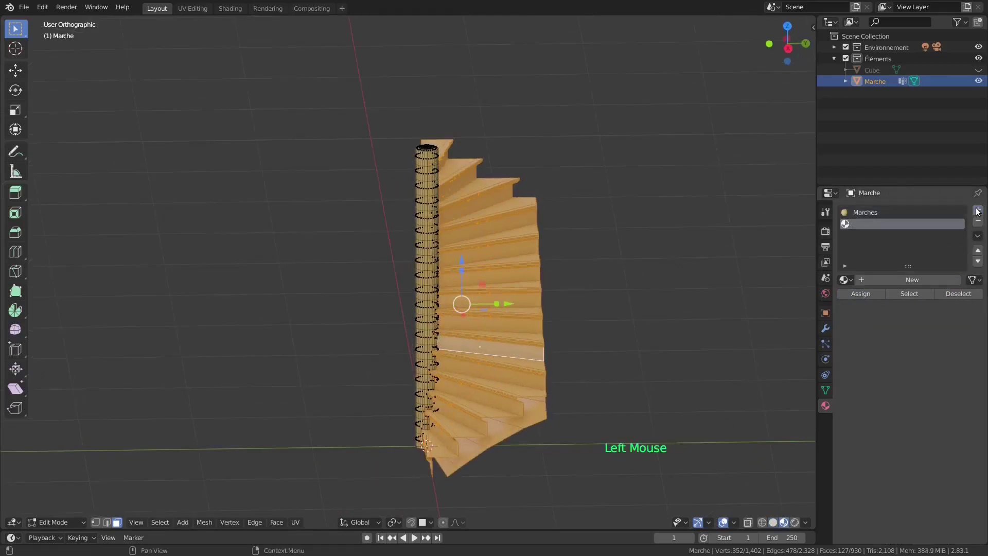
left_click(910, 282)
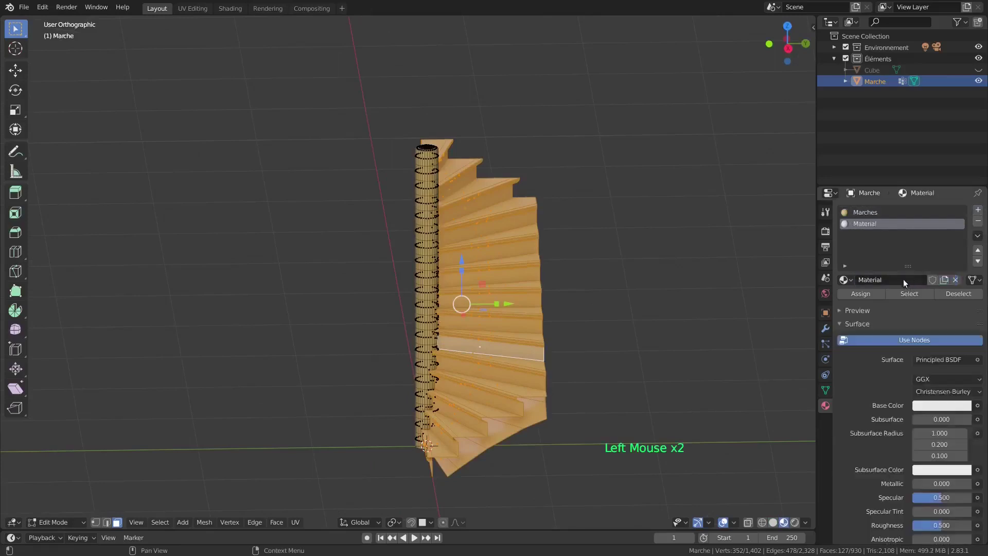
left_click(900, 277)
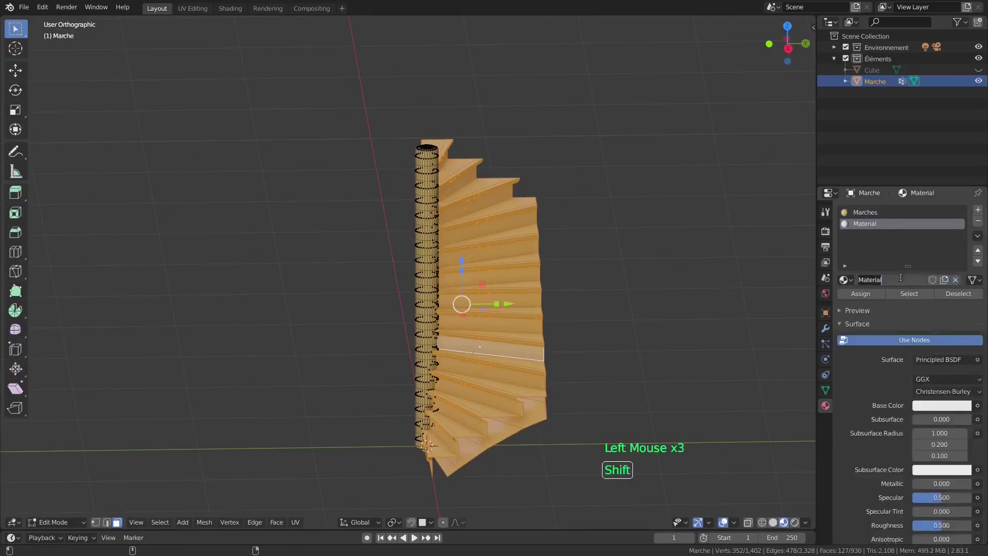
type("Nez")
key("Return")
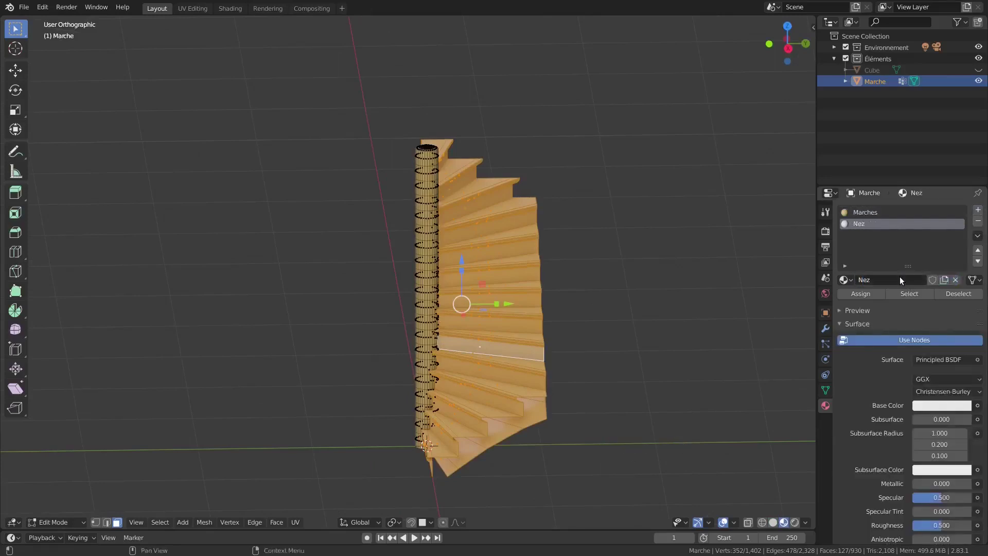
- Set the Nez material's base color to hue 0.04, saturation 0.55 and value 0.4
left_click(931, 404)
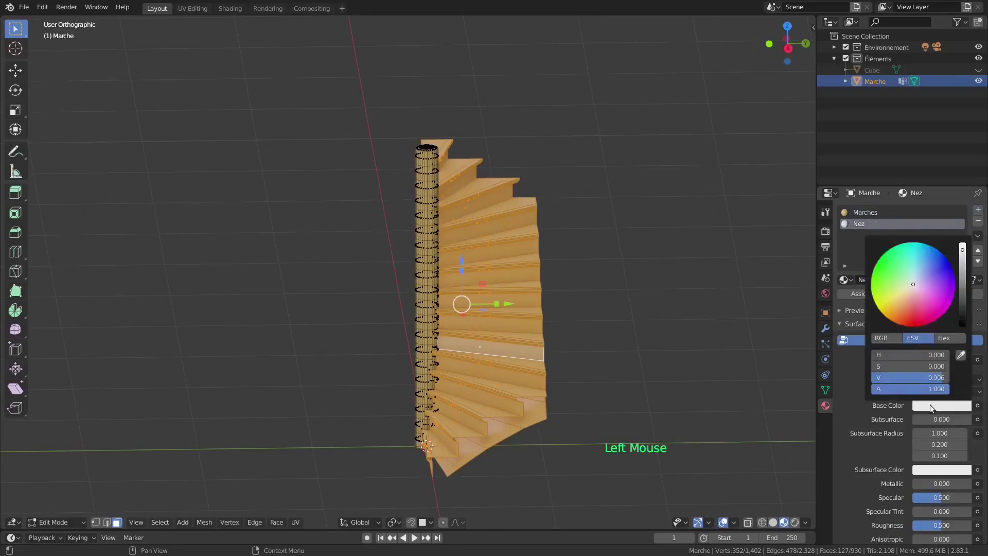
left_click(921, 354)
type(".04")
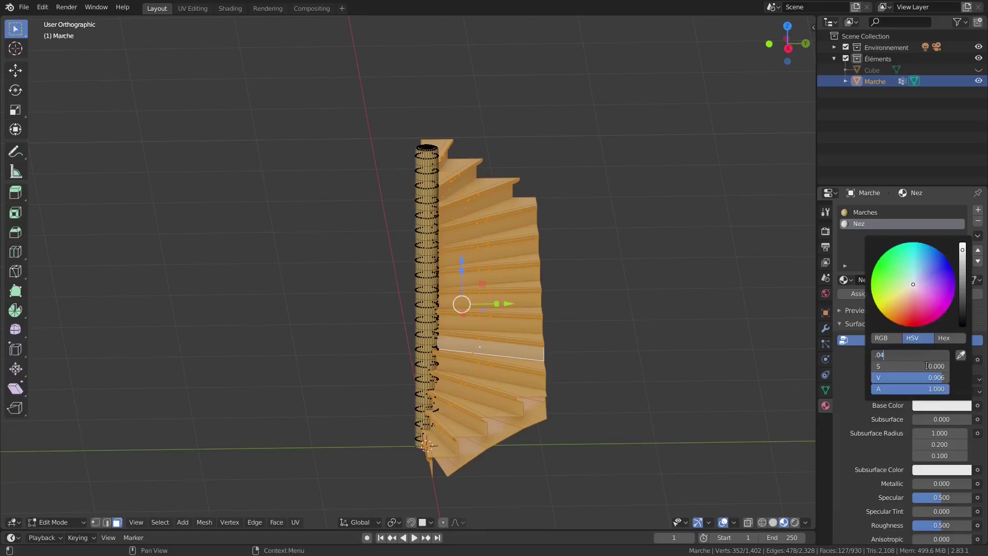
key("Return")
left_click(927, 366)
key("BackSpace")
type(".55")
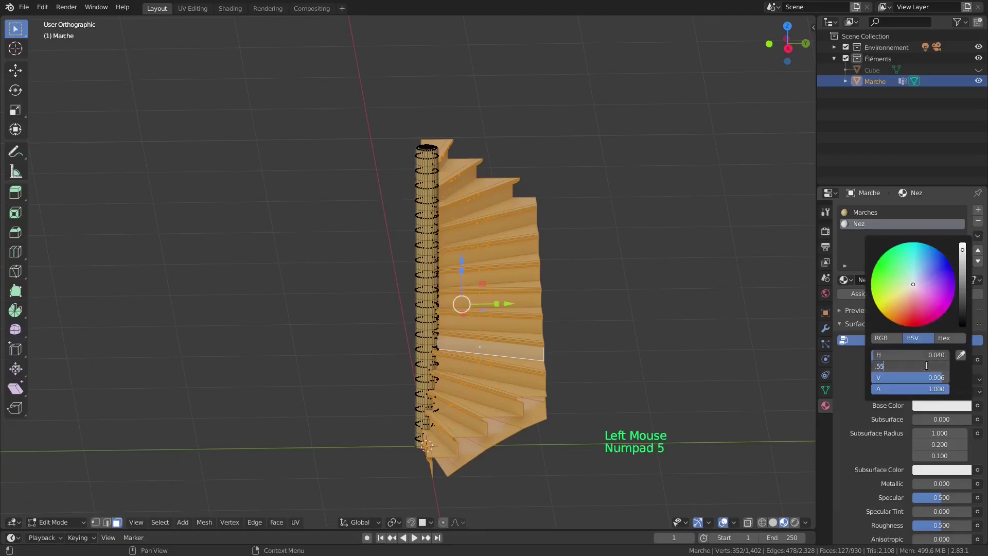
left_click(927, 381)
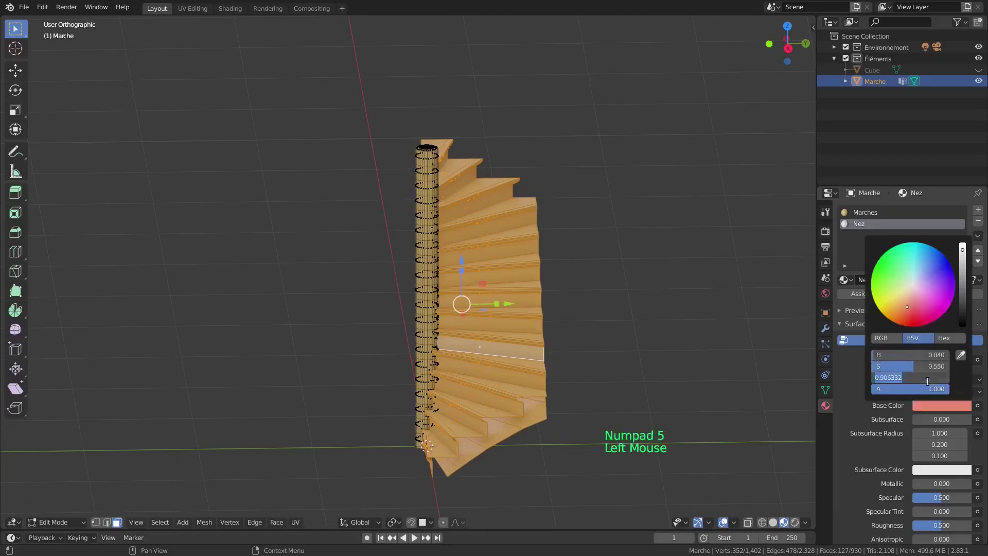
type(".4")
key("Return")
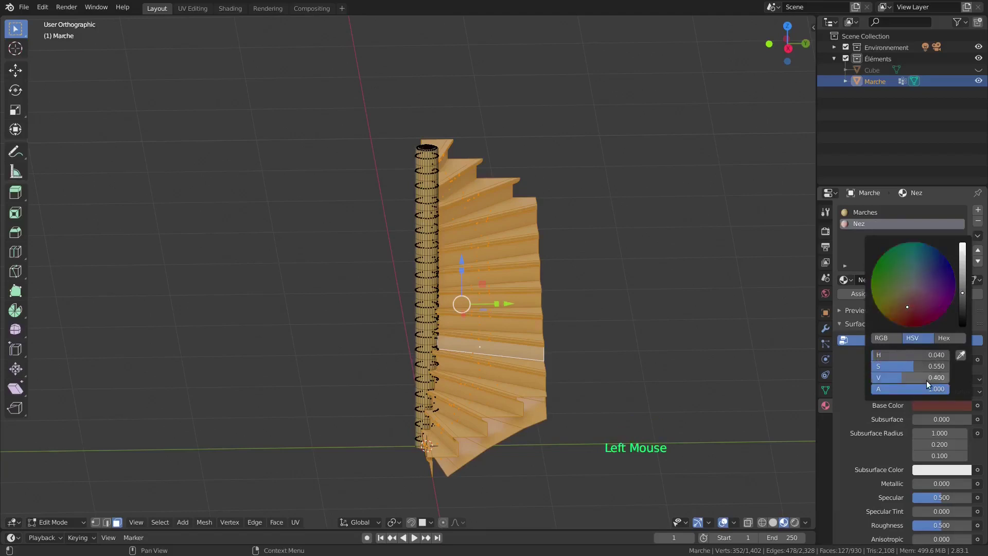
- Select only the faces of the NEZ vertex group, assign the Nez material to them, and deselect everything
key("a")
key("a")
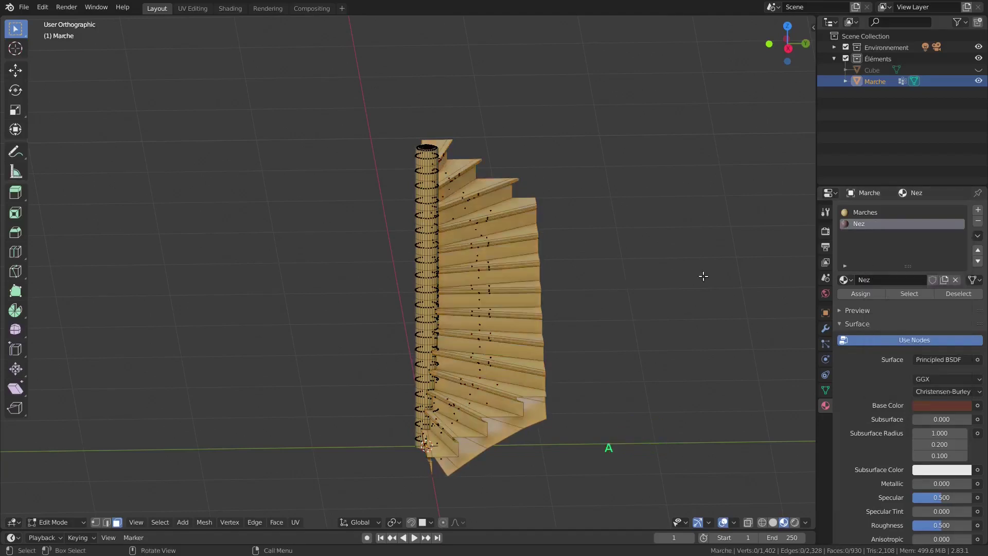
left_click(826, 393)
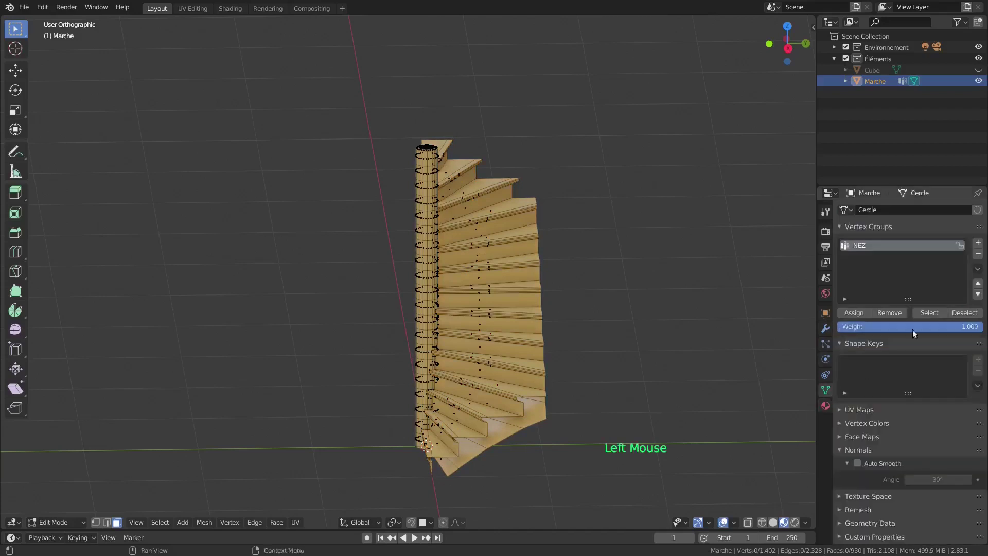
left_click(930, 313)
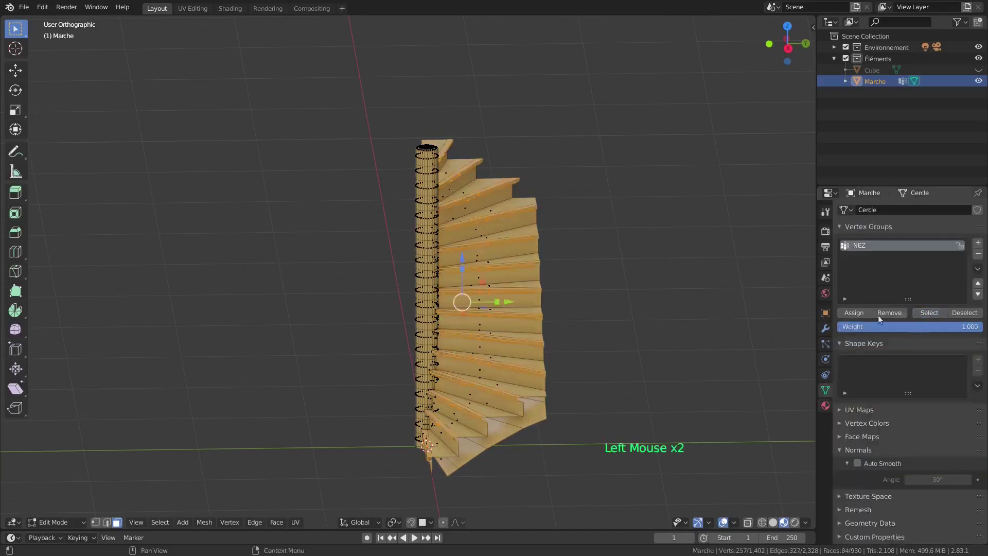
left_click(826, 405)
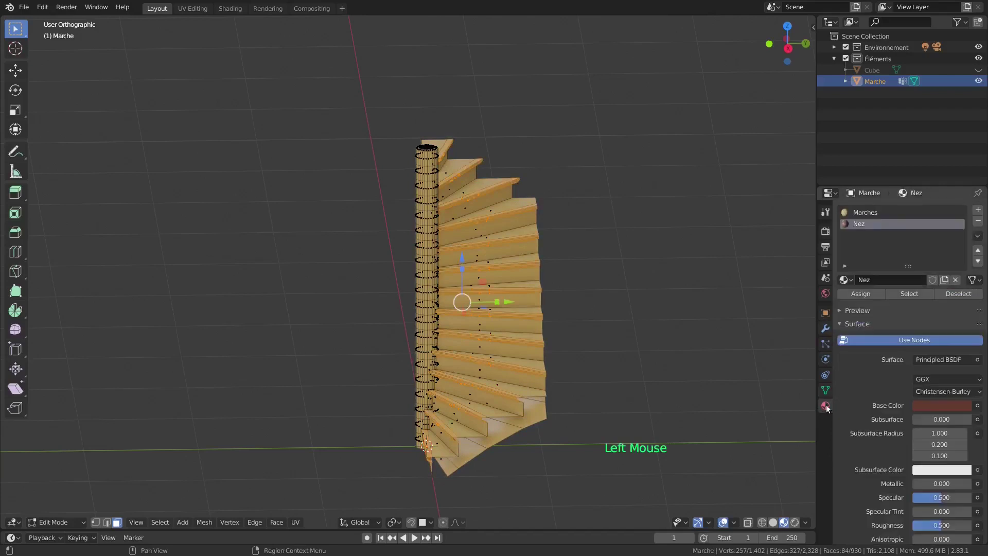
left_click(869, 294)
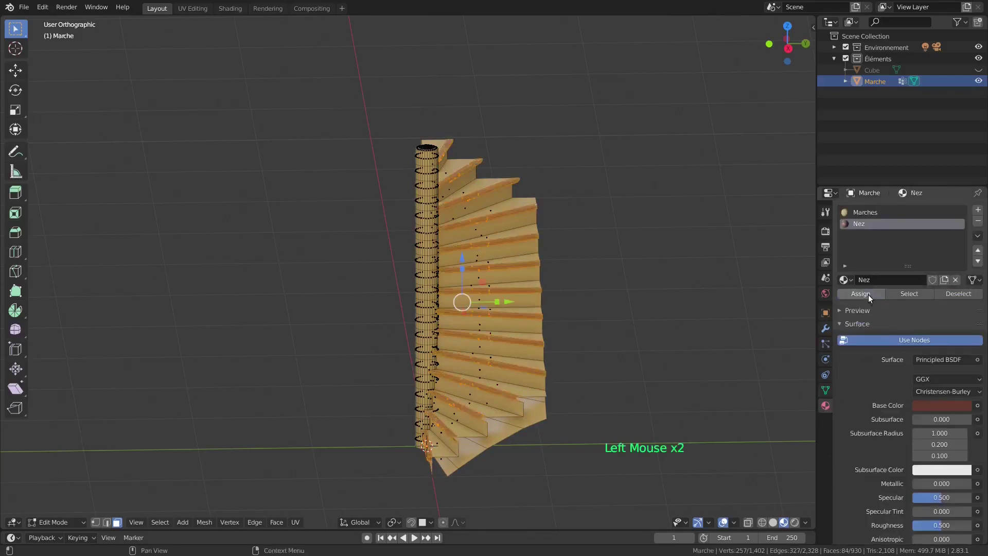
key("a")
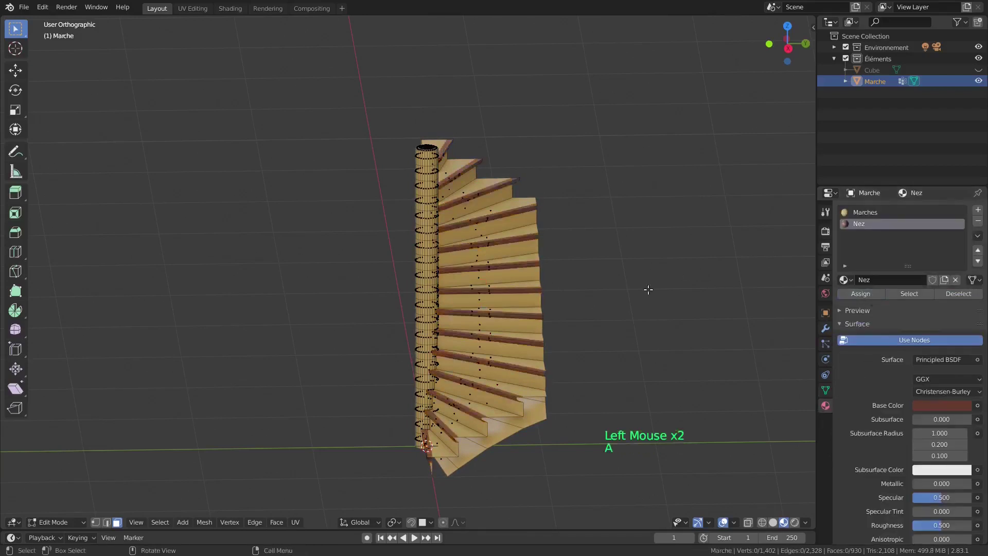
- Select all linked faces of the central post, and create a material named Poteau in a new slot
middle_click_drag(638, 316, 659, 310)
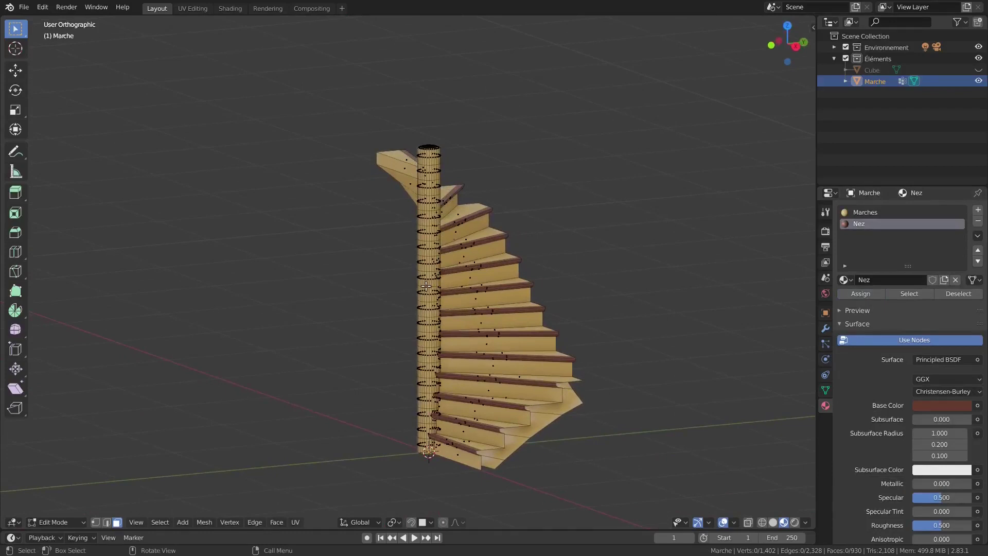
key("l")
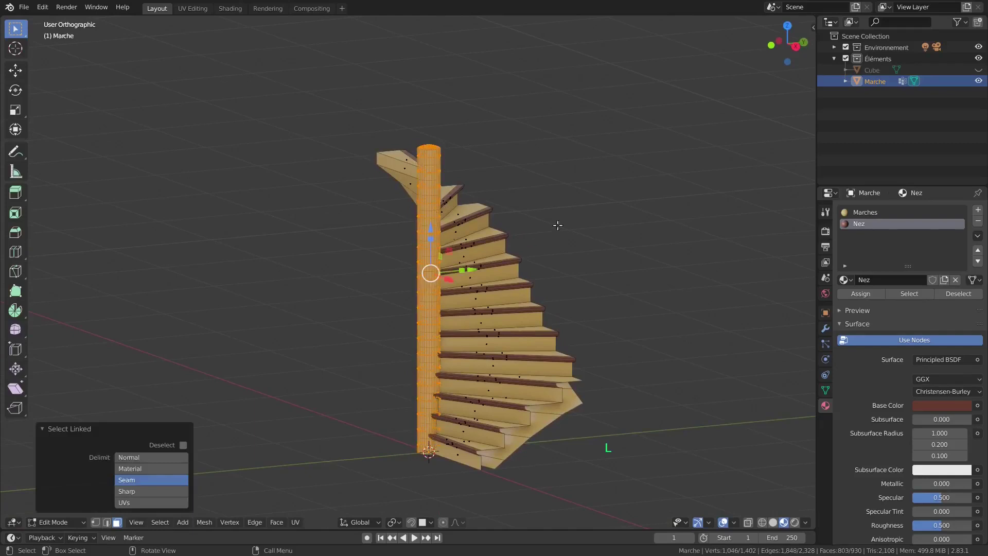
left_click(977, 210)
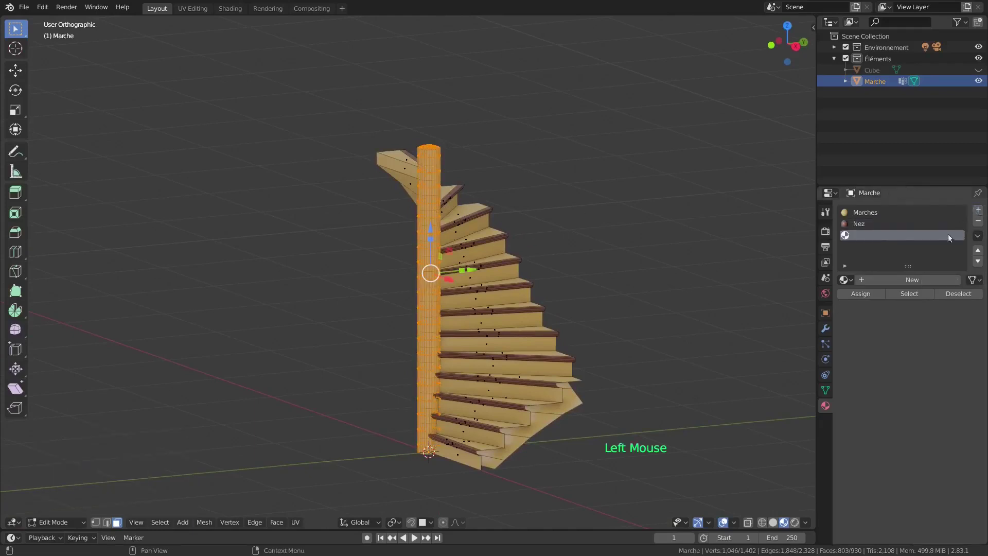
left_click(914, 282)
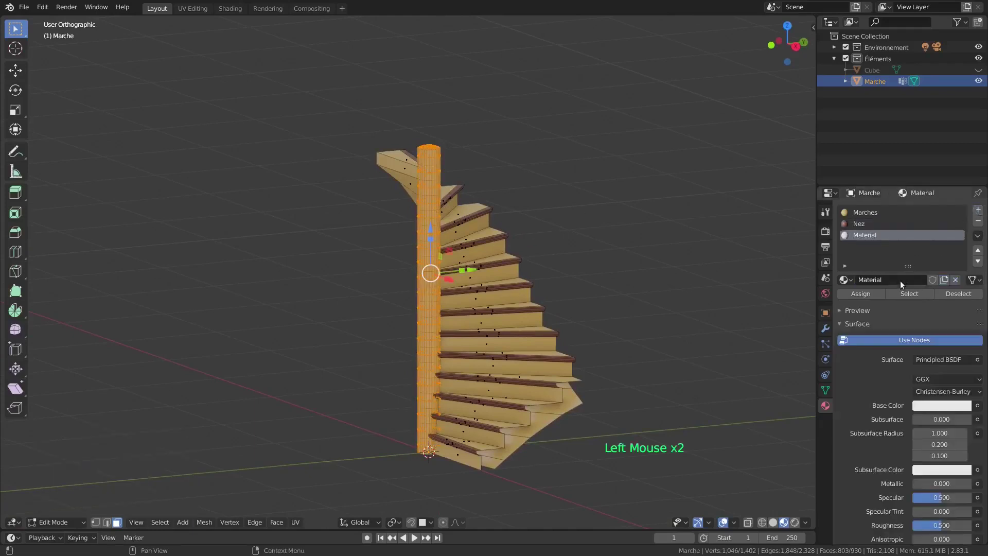
left_click(901, 280)
type("Poteau")
key("Return")
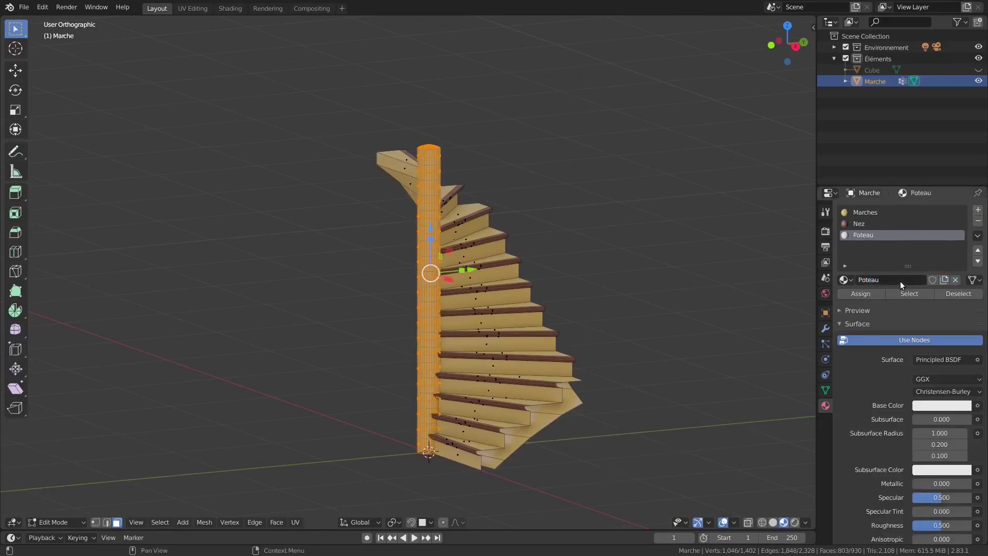
- Set the Poteau material's base color to hue 0.11, saturation 0.5 and value 0.9, and assign it to the selected post
left_click(924, 407)
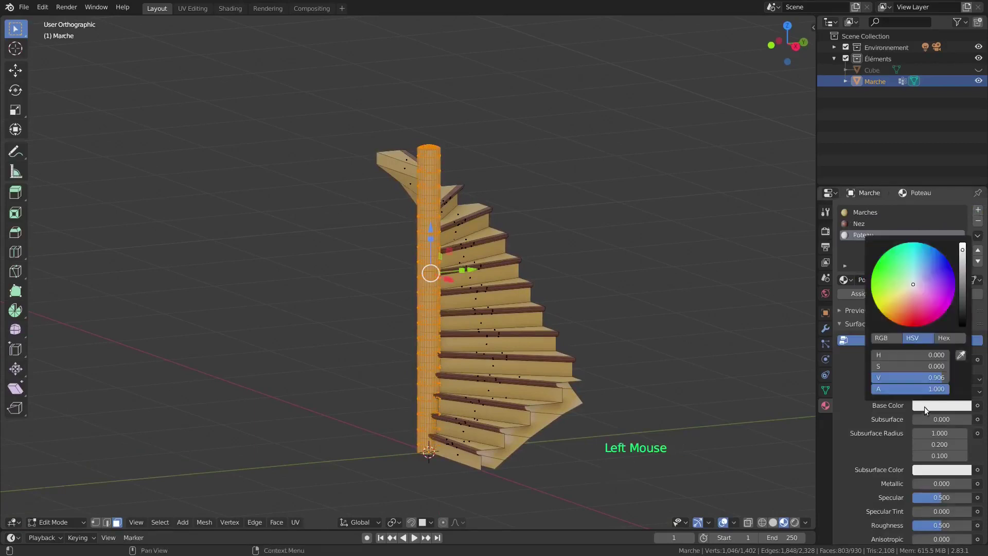
left_click(915, 354)
type(".11")
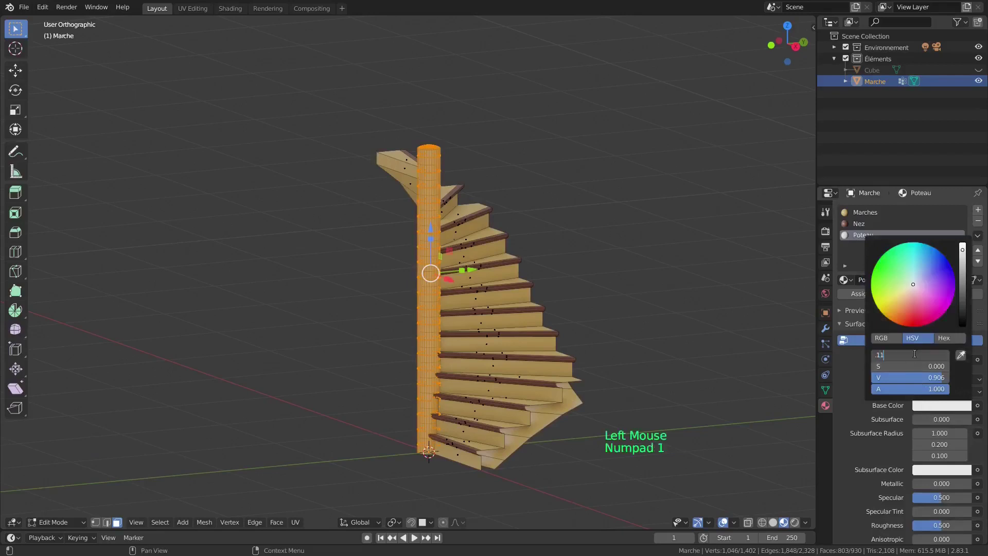
key("Tab")
type(".5")
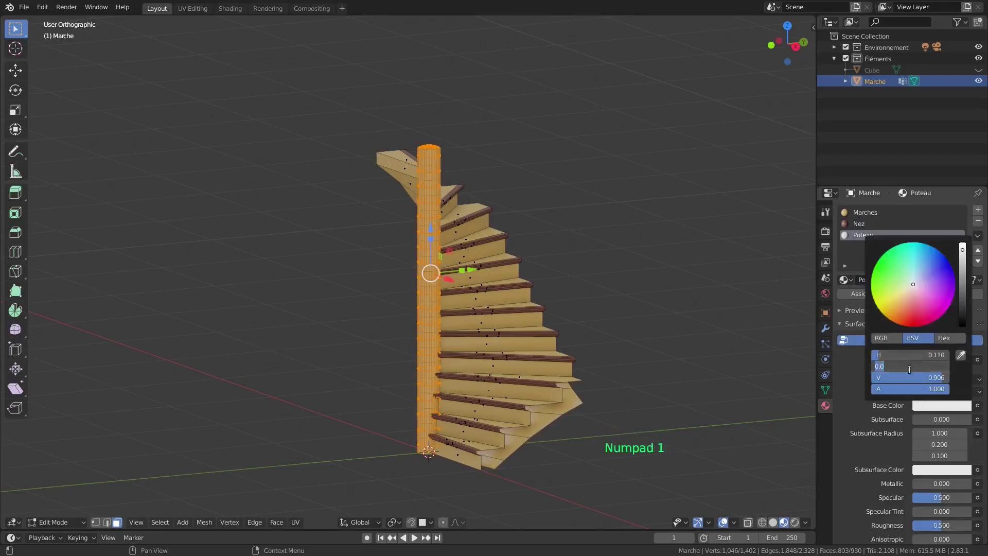
key("Tab")
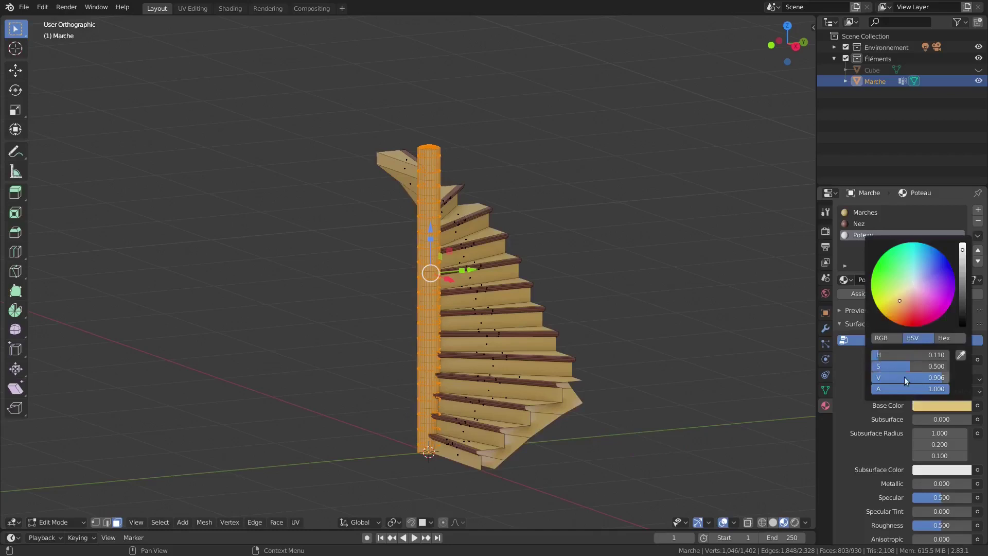
key("BackSpace")
type(".9")
key("Return")
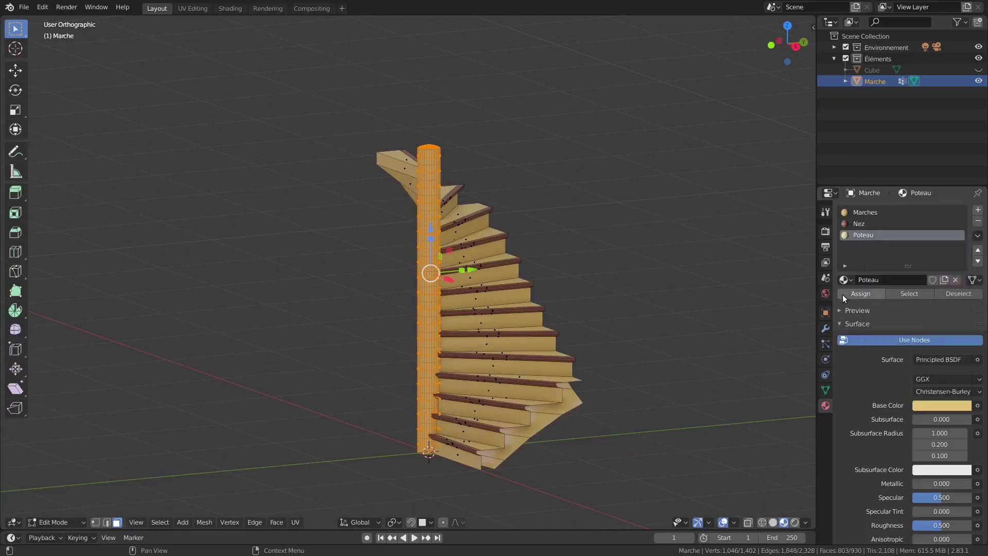
left_click(849, 291)
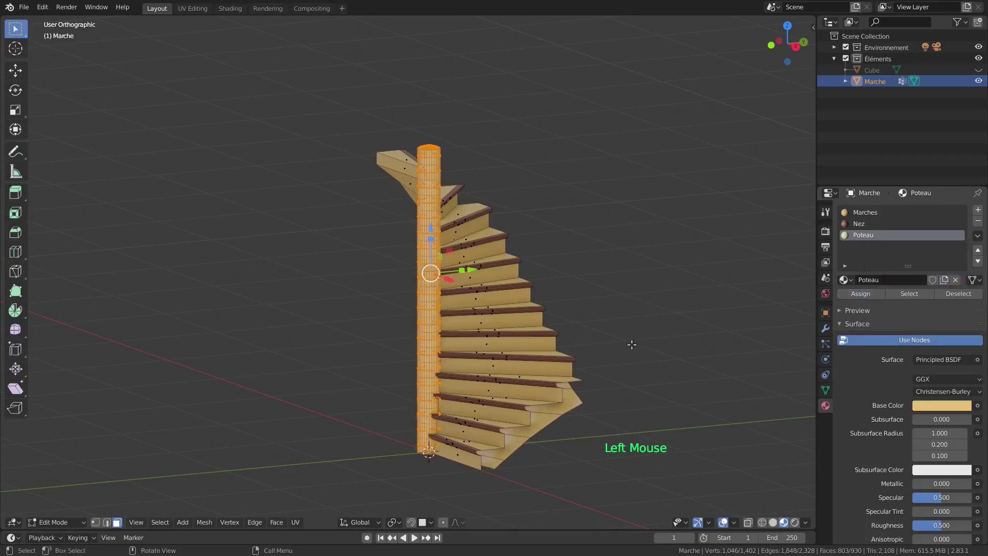
- Connect a Wave Texture to the Poteau material's Subsurface input, with its bands running in the Z direction
scroll(863, 362, "down", 4)
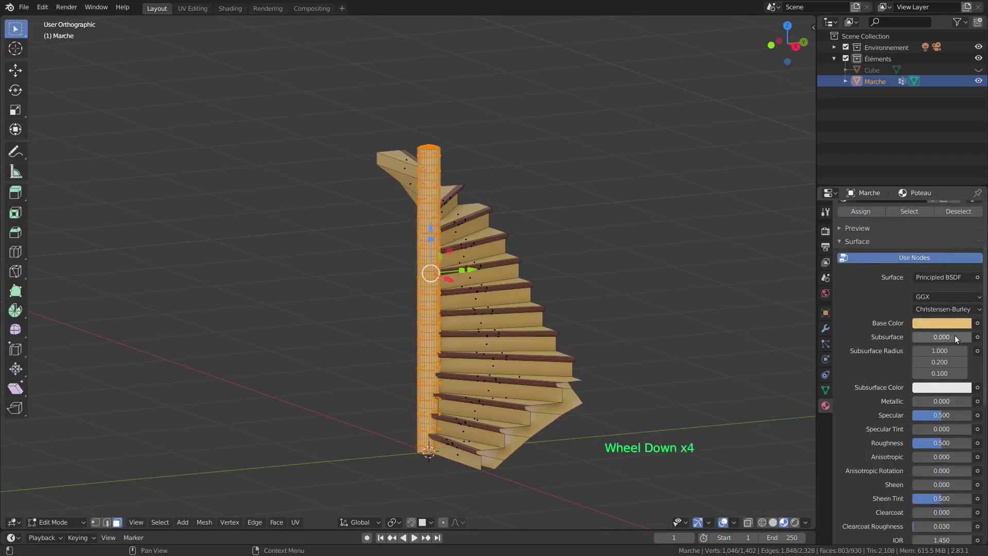
left_click(979, 337)
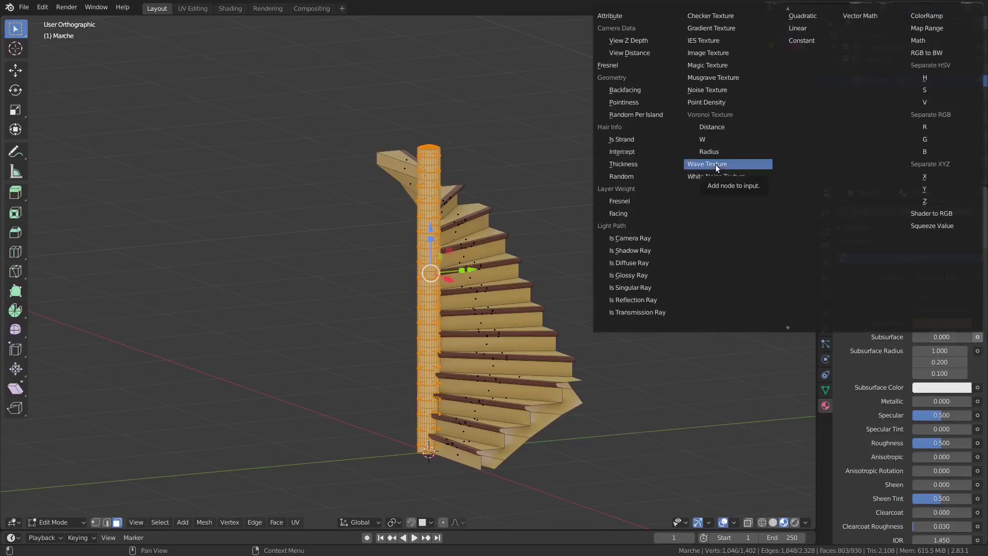
left_click(716, 165)
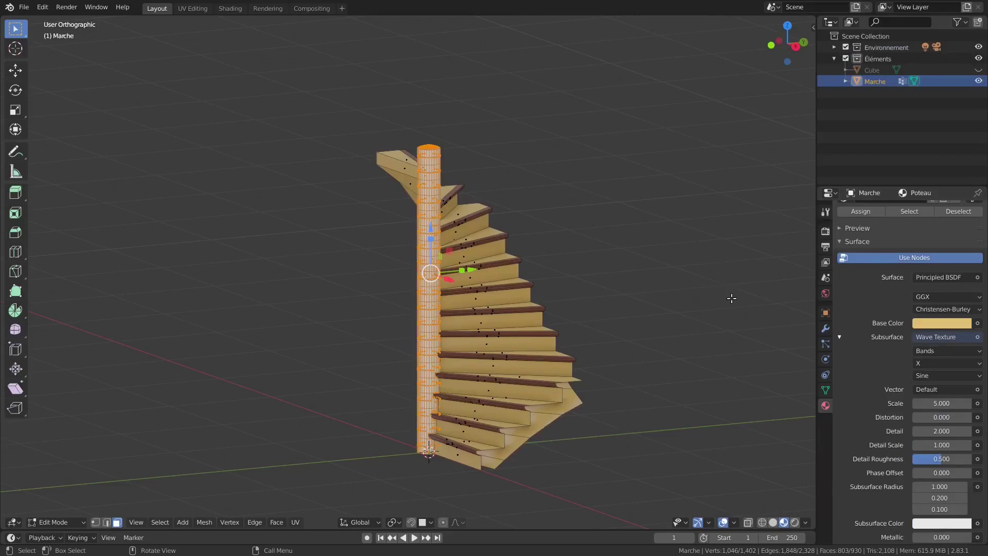
left_click(952, 363)
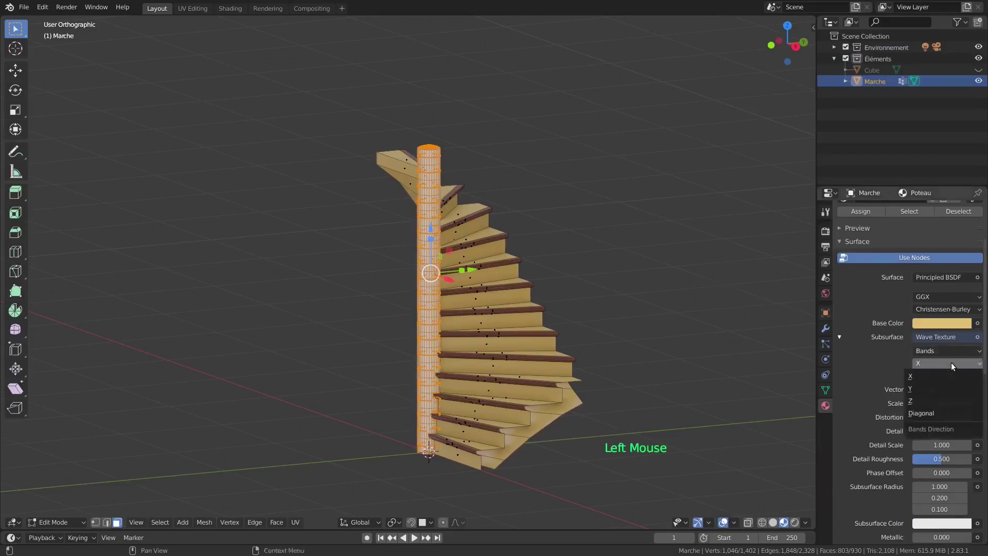
left_click(927, 400)
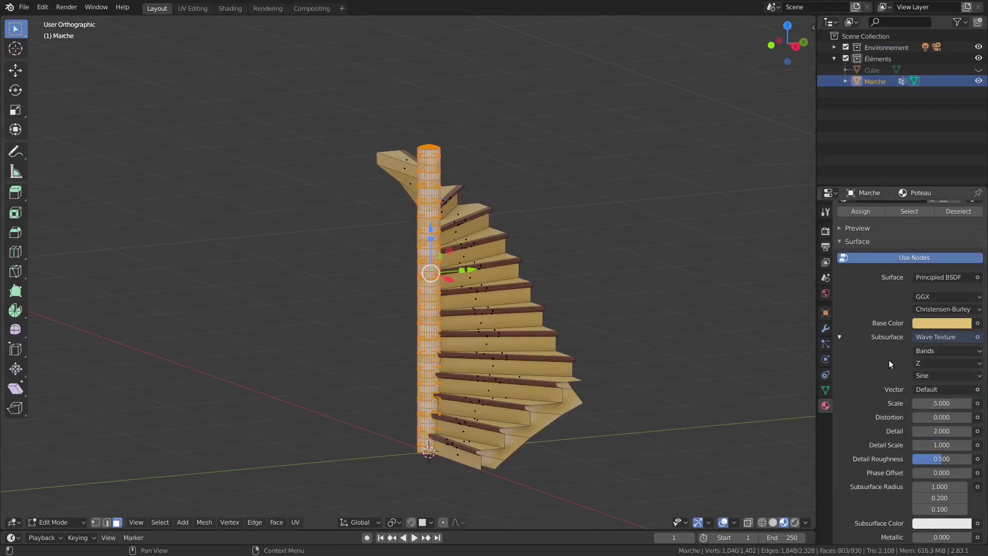
- Set the Wave Texture's scale to 20 and its distortion to 40
left_click(940, 404)
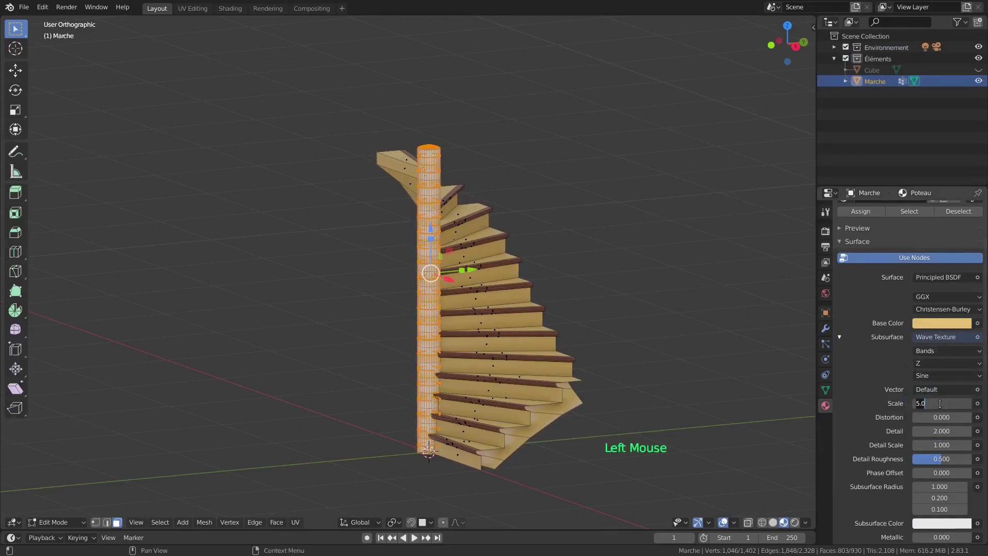
type("20")
key("Return")
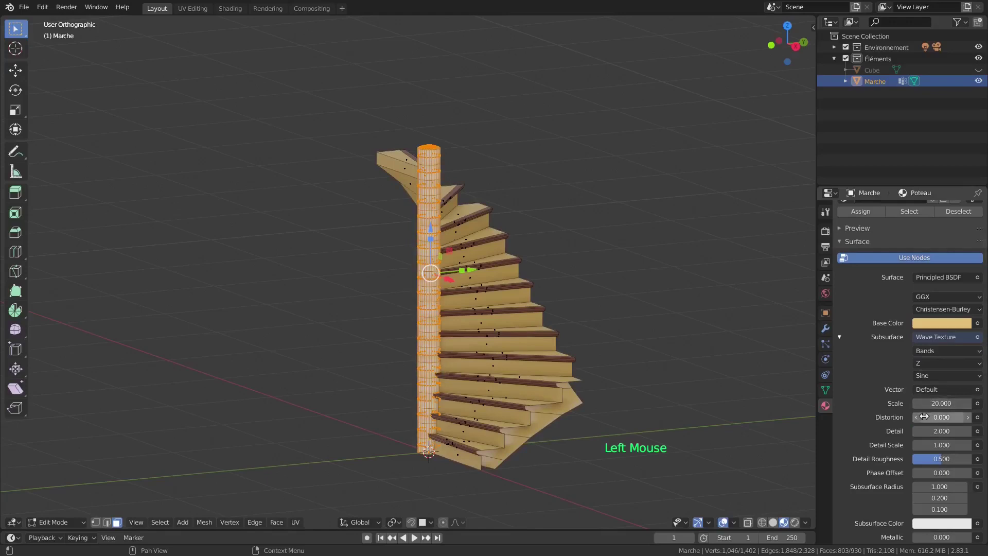
left_click(925, 417)
type("40")
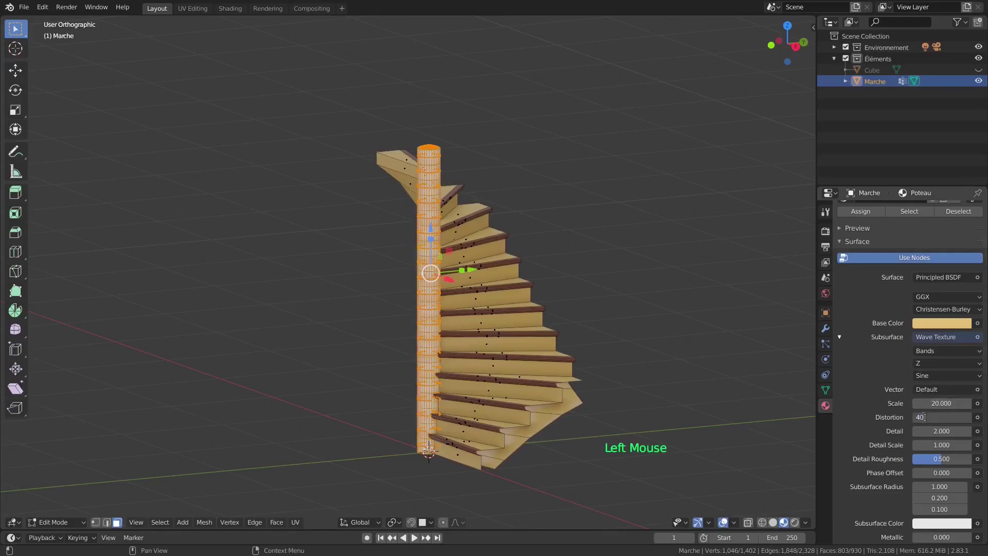
key("Return")
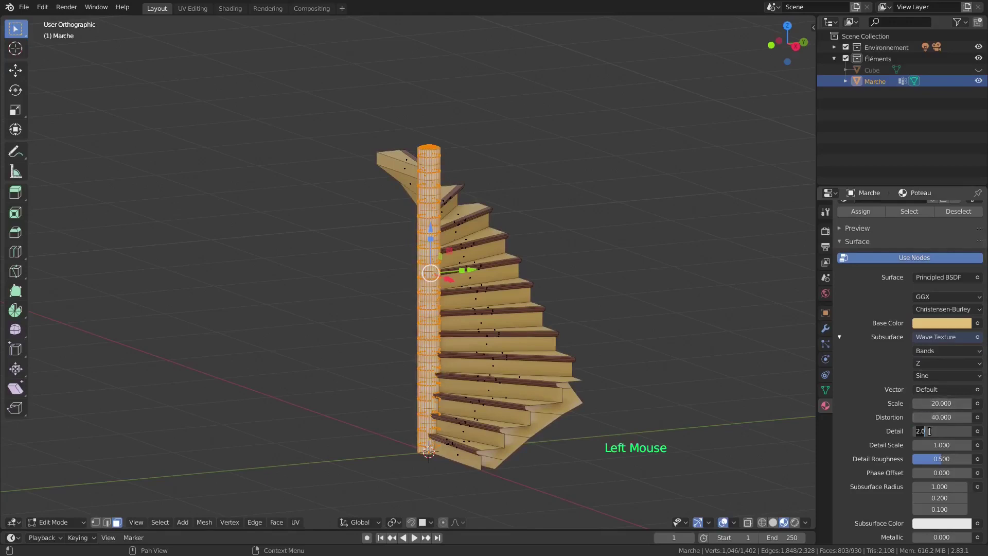
- Set the Poteau material's Wave Texture detail to 2.5 and its detail scale to 5
left_click(930, 431)
type("2.5")
key("Return")
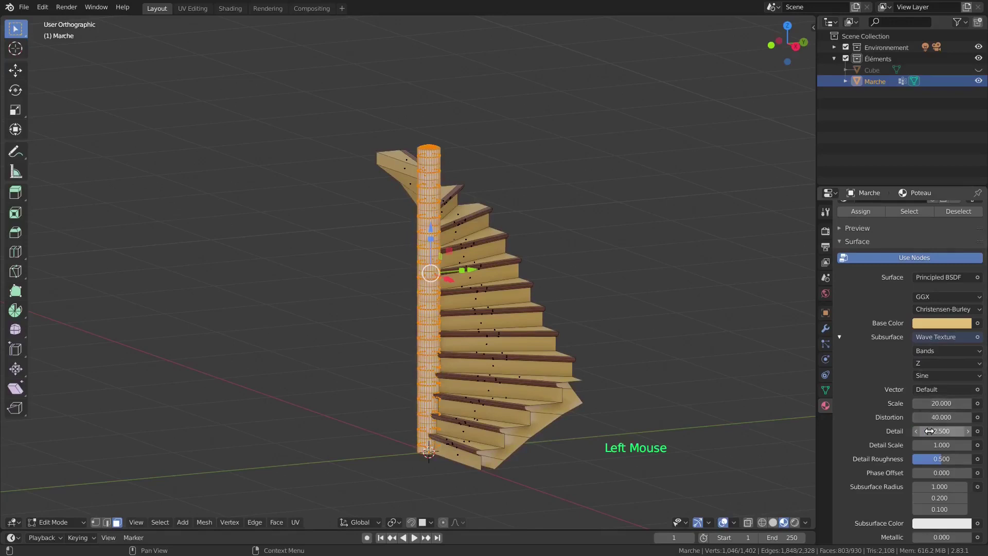
left_click(931, 445)
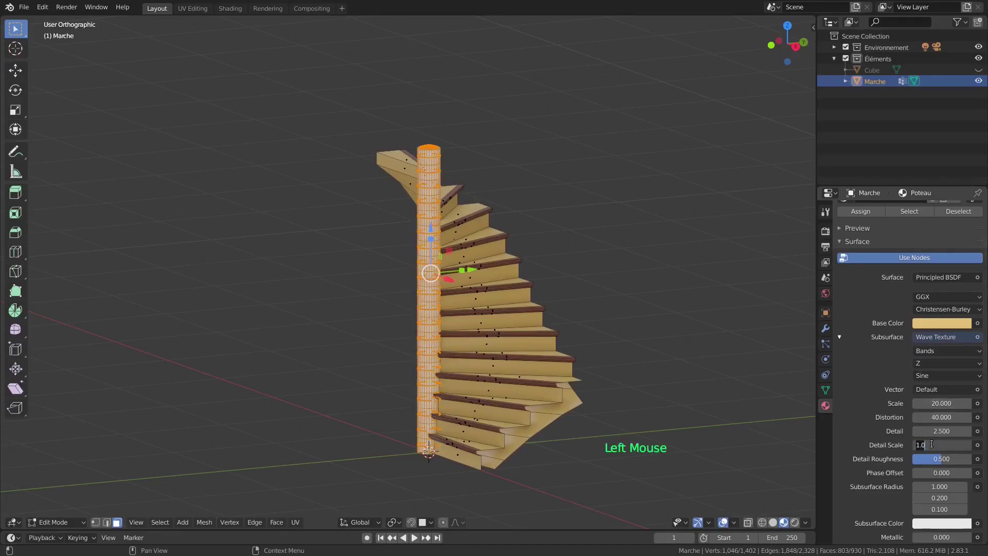
type("2")
key("Return")
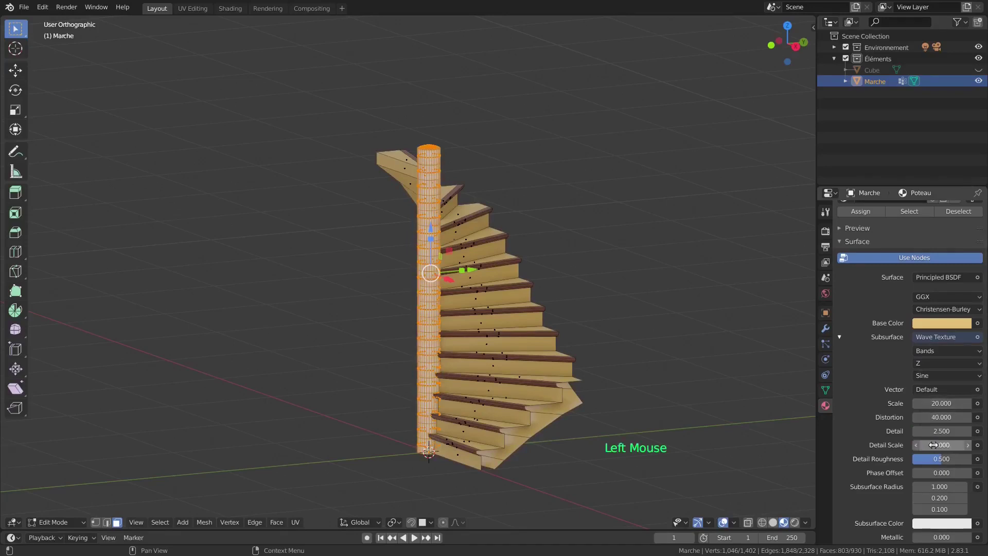
- Set the Poteau material's subsurface color to hue 0.09, saturation 0.7 and value 0.9
left_click(937, 524)
left_click(921, 471)
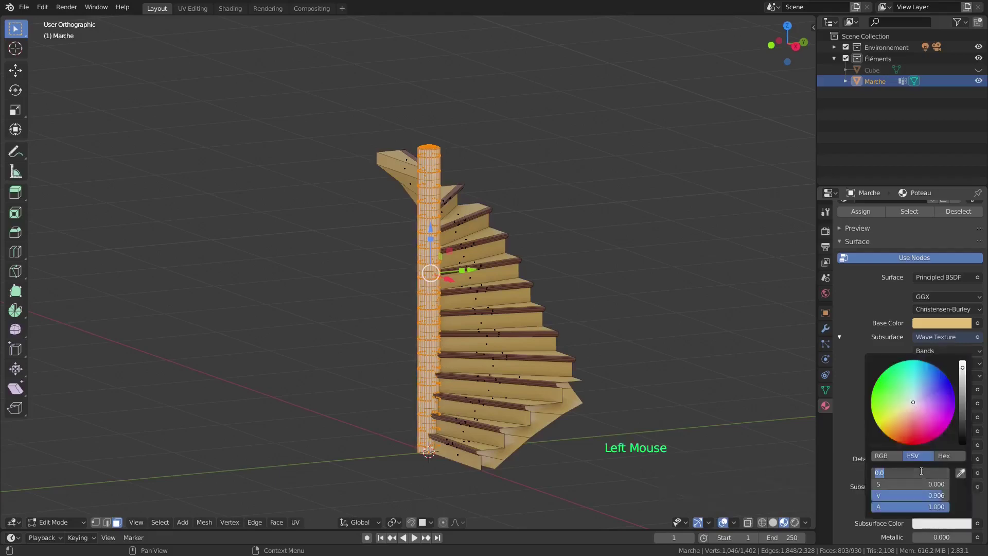
type("0.09")
key("Return")
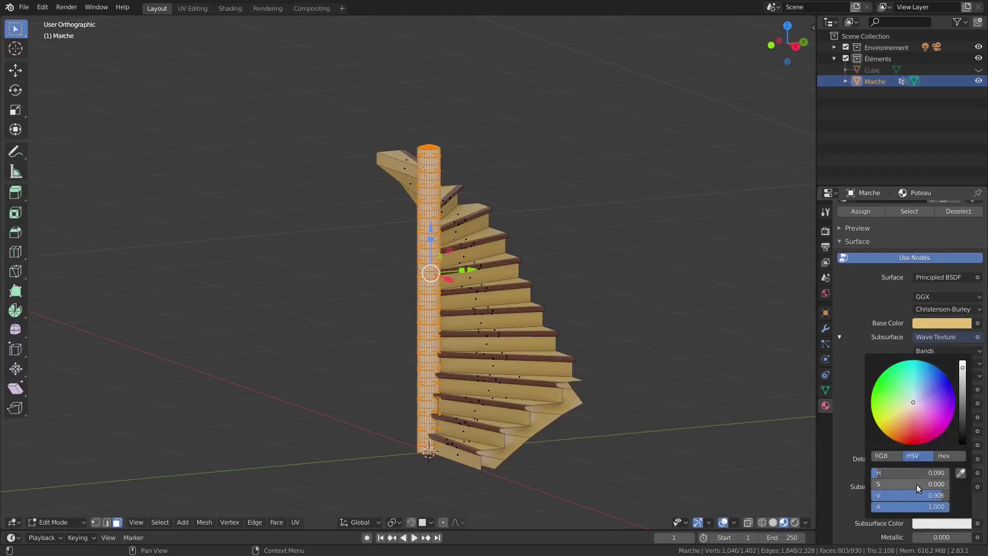
left_click(918, 486)
type(".7")
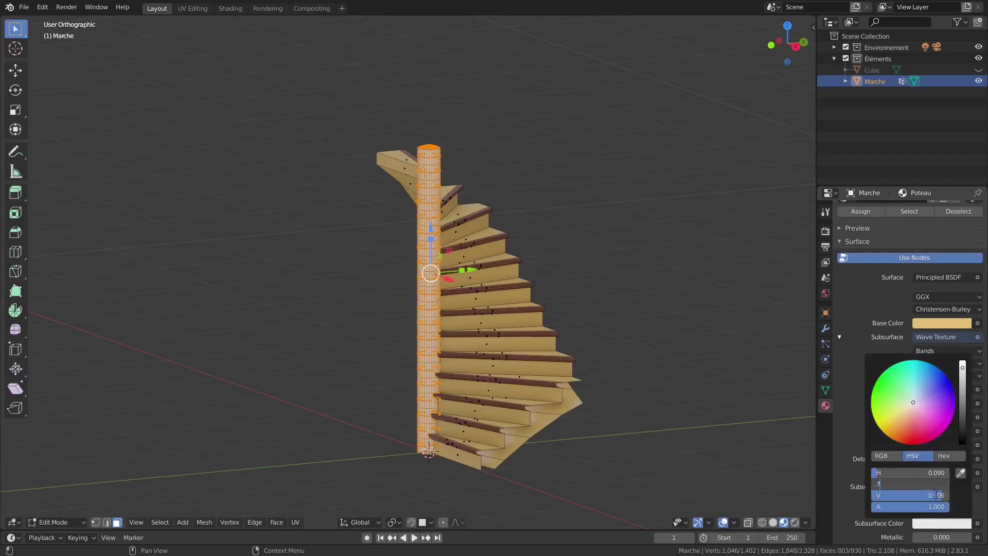
key("Return")
left_click(936, 494)
type(".9")
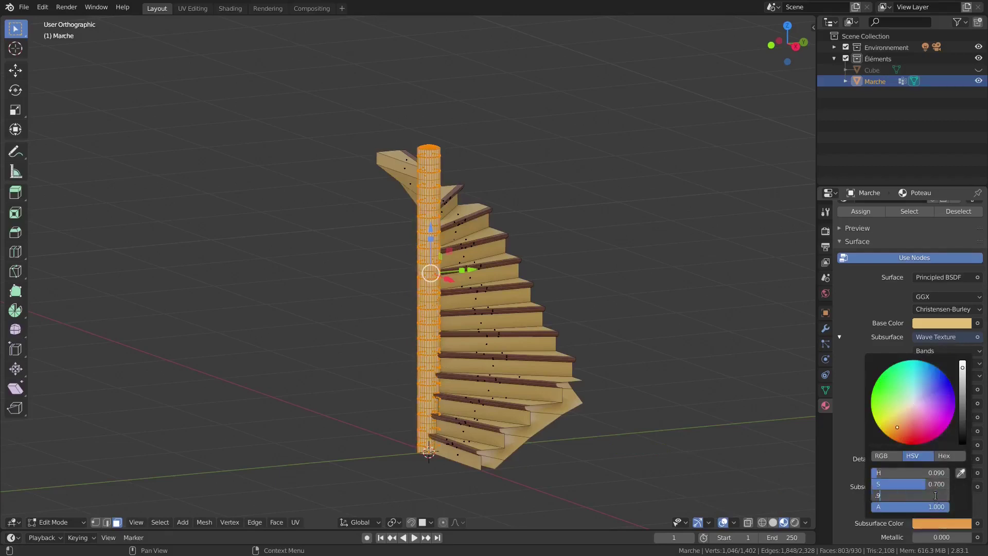
key("Return")
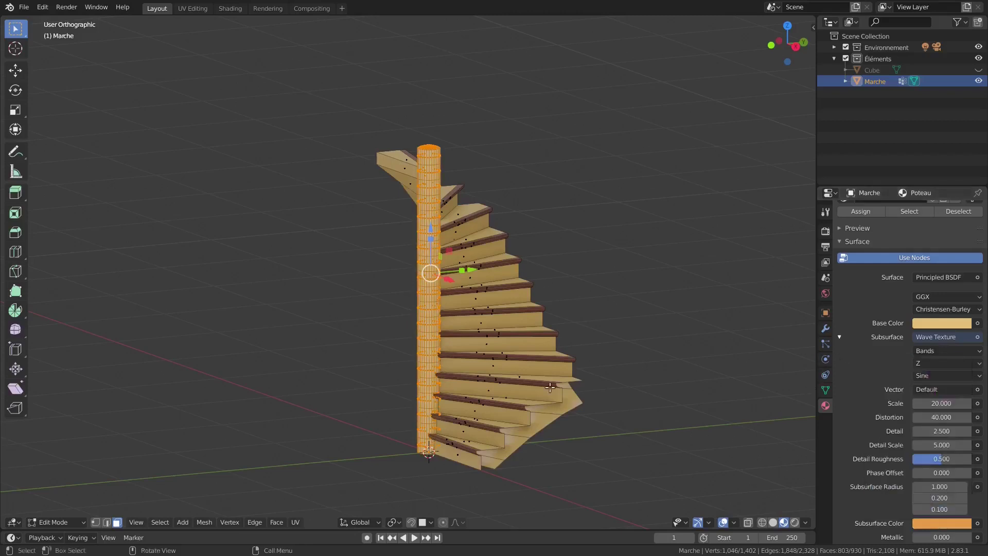
- Return to Object Mode, shade the staircase smooth and enable Auto Smooth for its normals
key("Tab")
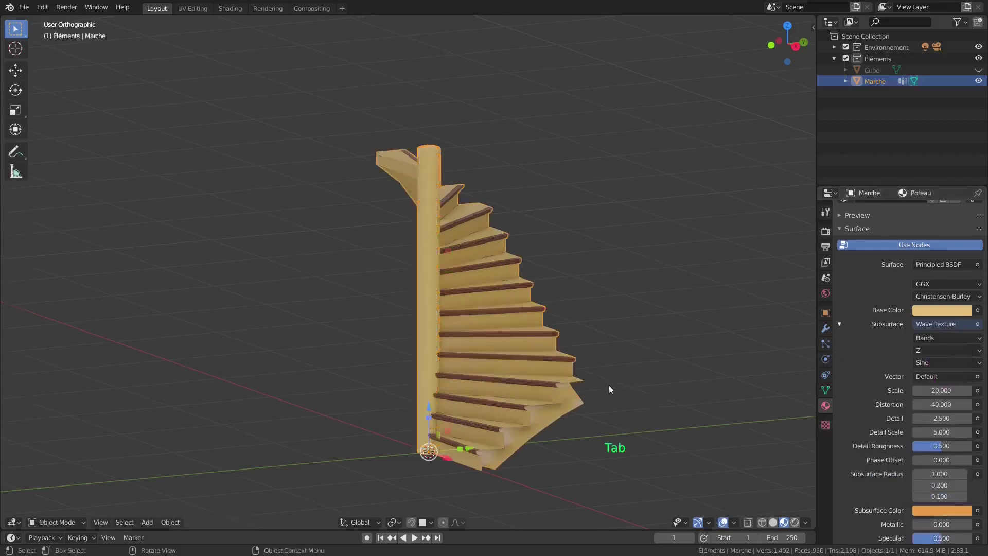
right_click(441, 322)
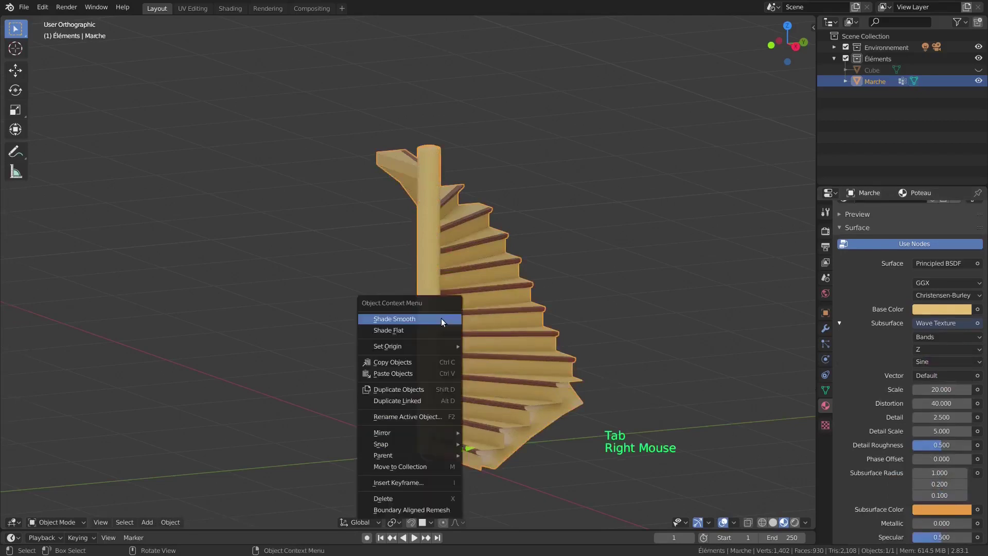
left_click(442, 319)
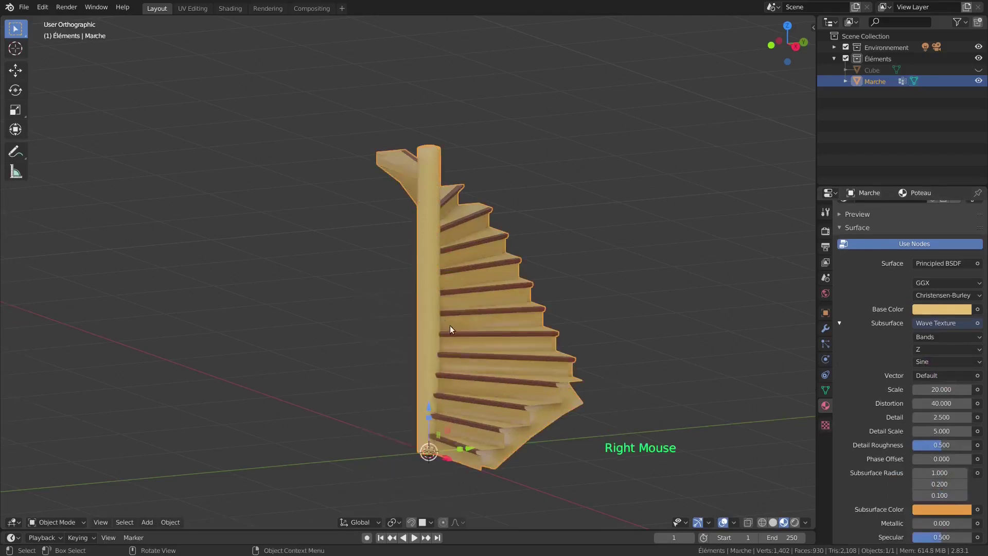
left_click(826, 394)
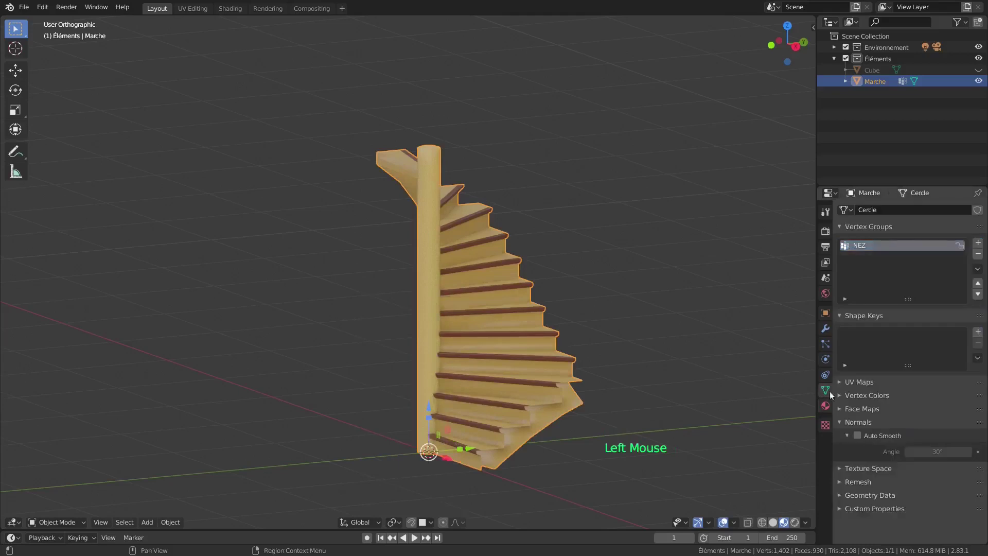
left_click(858, 435)
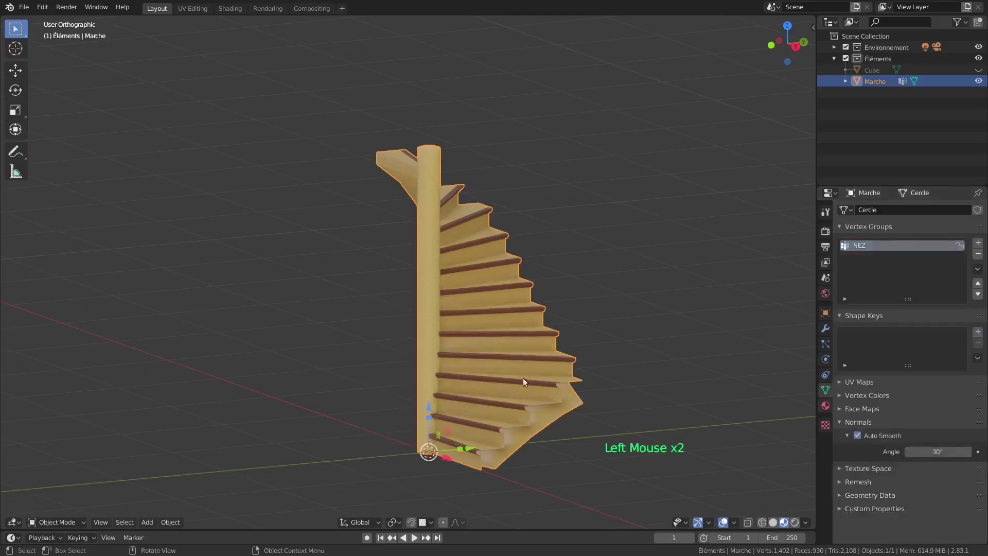
scroll(523, 378, "up", 3)
middle_click_drag(494, 347, 507, 331)
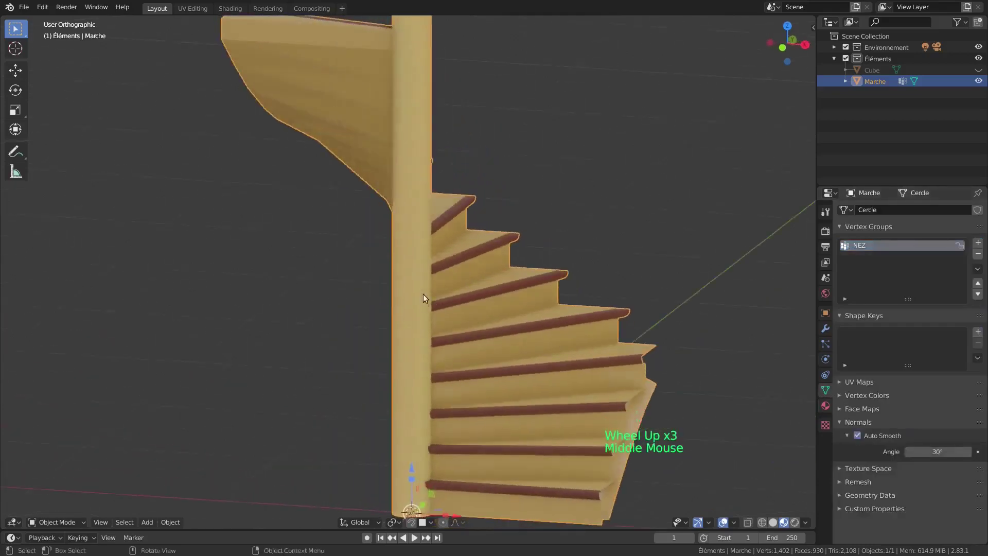
scroll(428, 294, "up", 3)
middle_click_drag(446, 288, 379, 279)
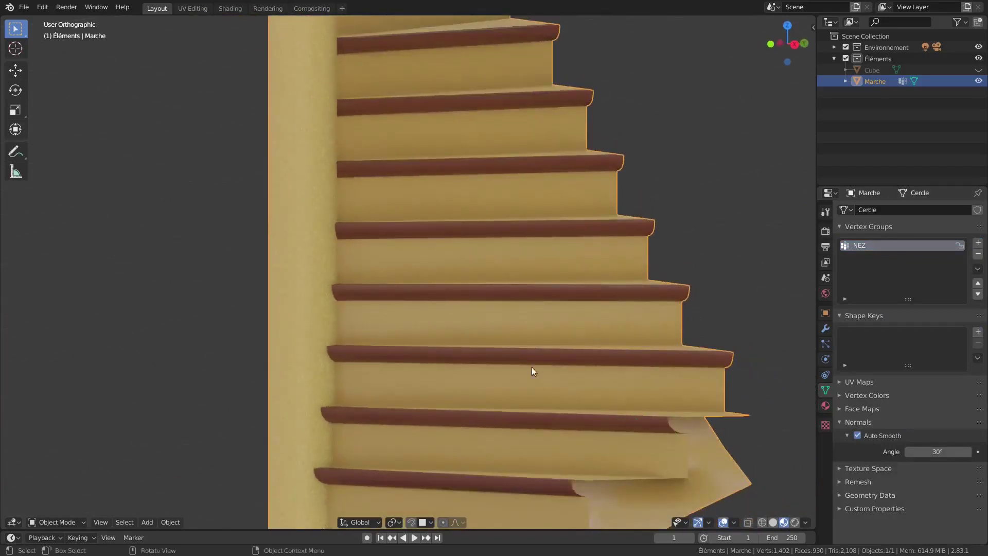
- Merge all of the staircase mesh's vertices by distance to remove duplicates, and return to Object Mode
key("Tab")
key("a")
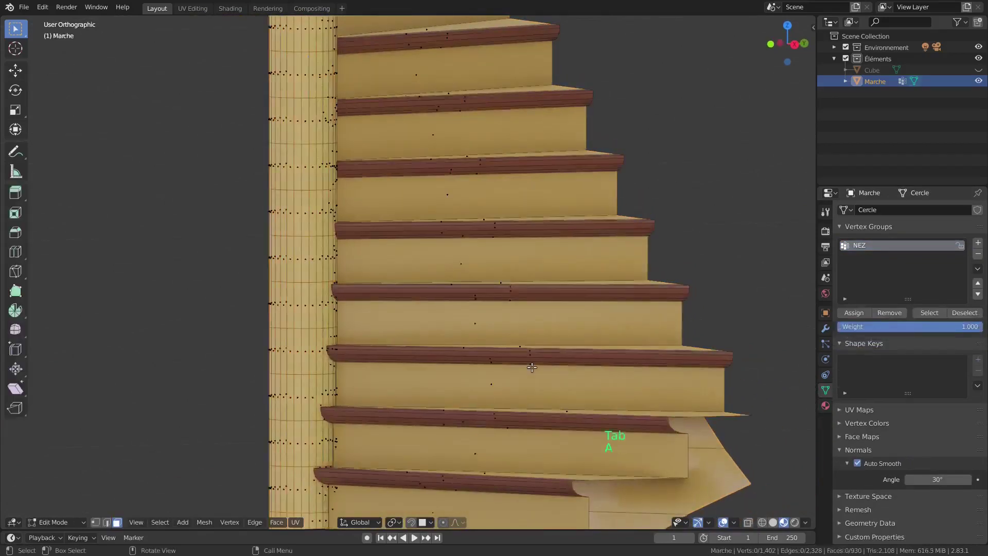
key("a")
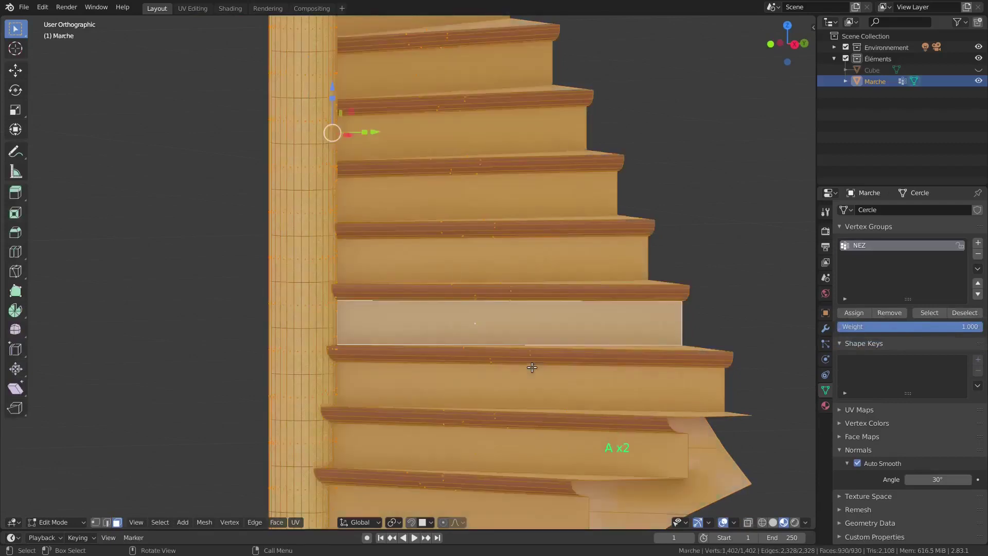
left_click(160, 522)
mouse_move(208, 522)
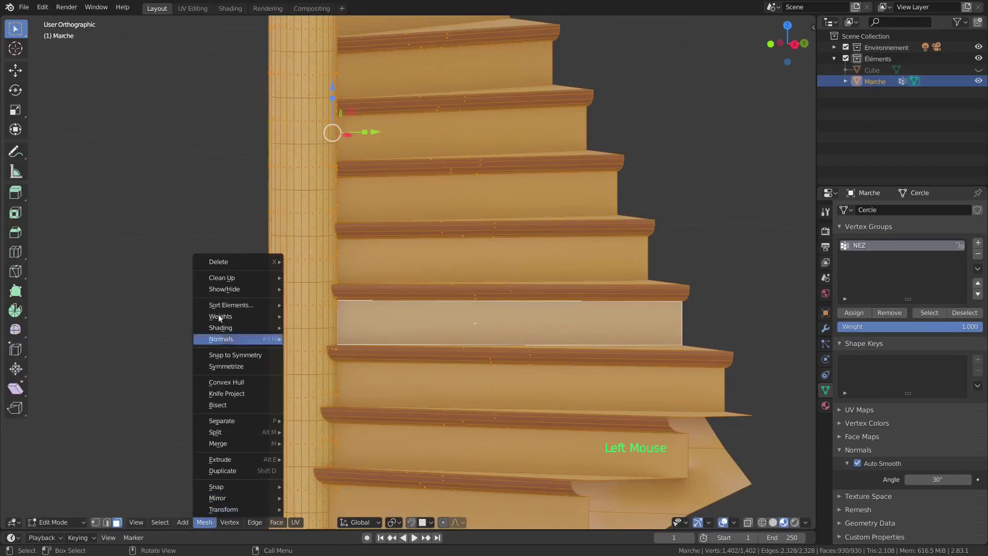
mouse_move(233, 278)
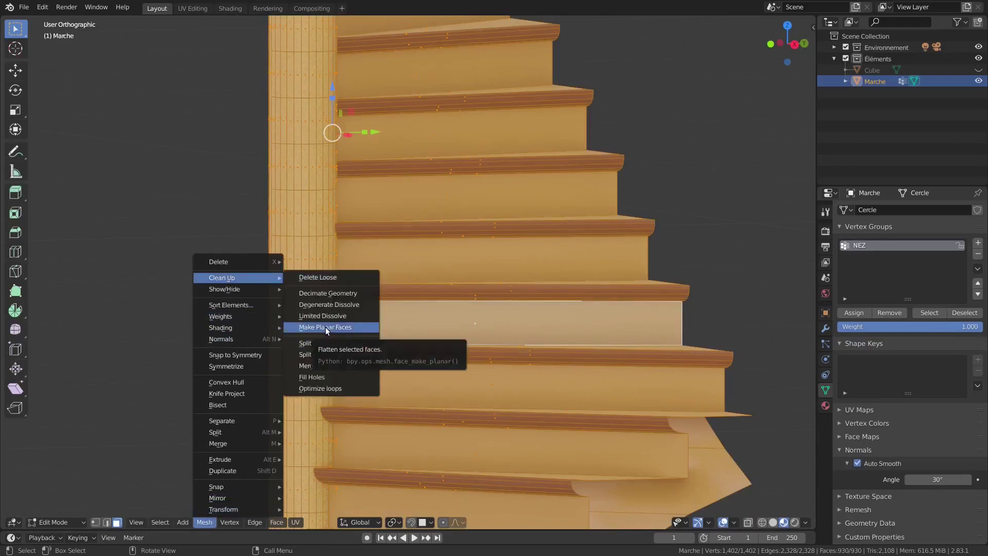
left_click(323, 366)
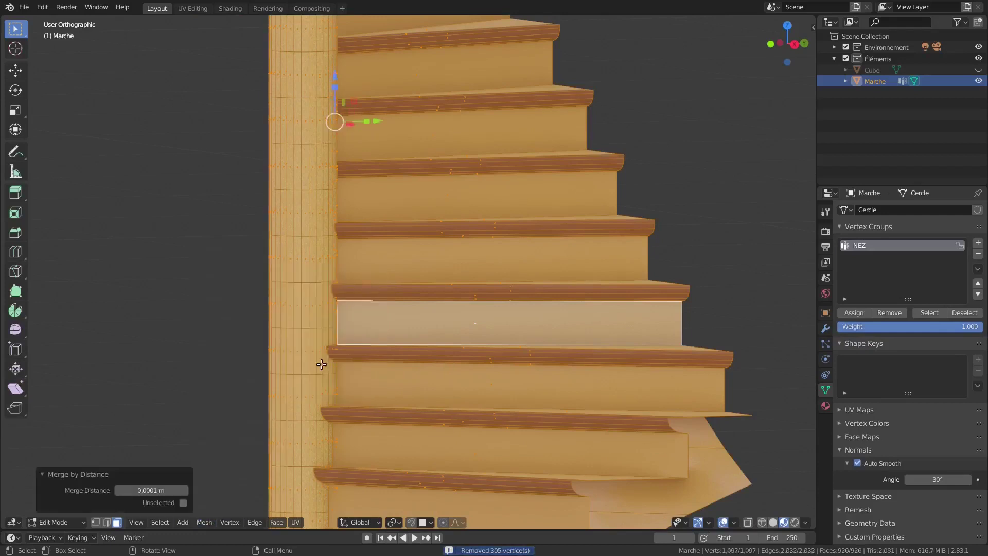
key("m")
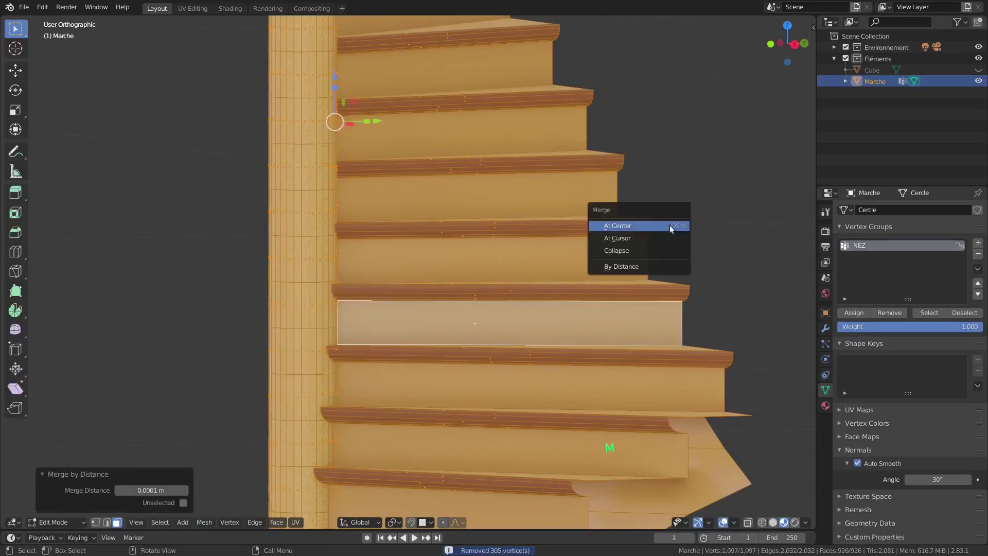
left_click(619, 266)
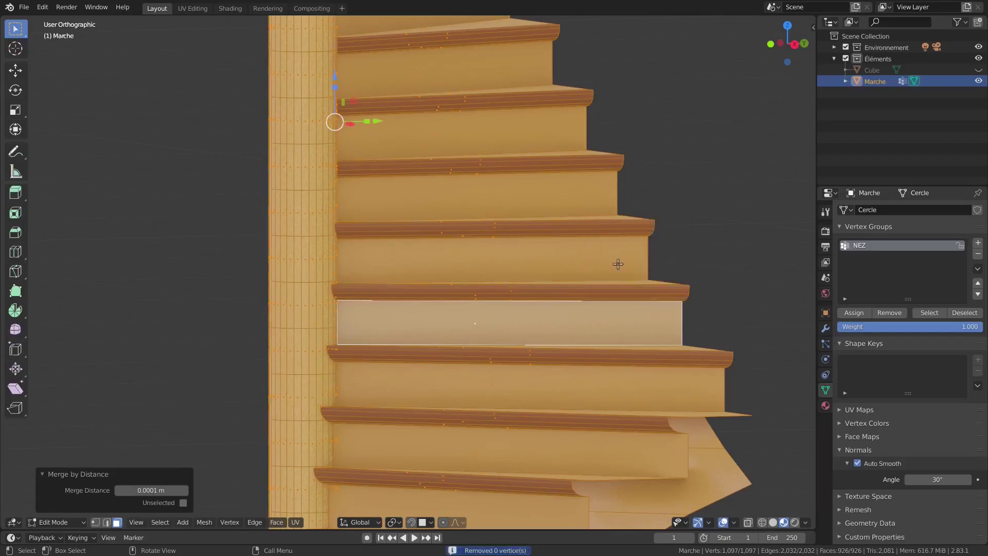
left_click(708, 215)
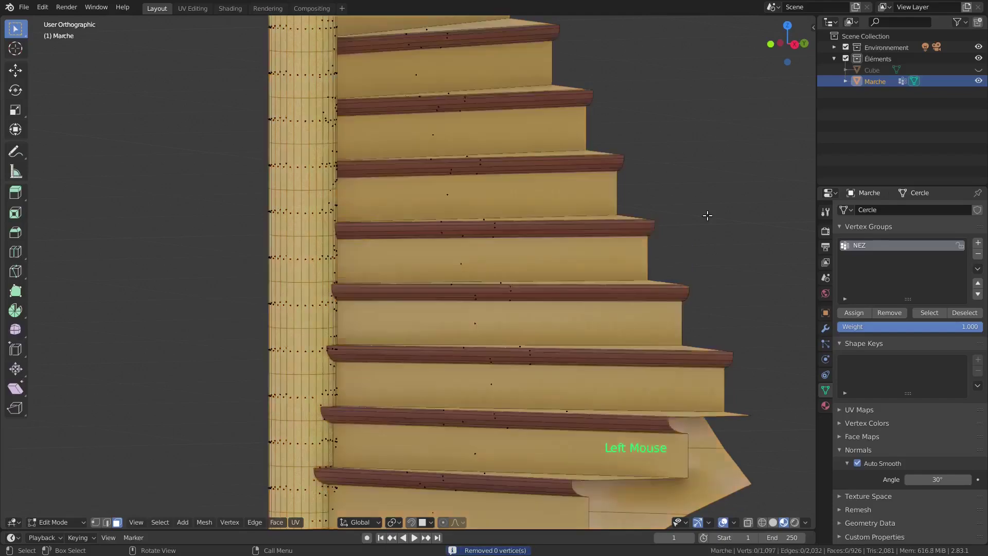
scroll(649, 219, "down", 3)
key("Tab")
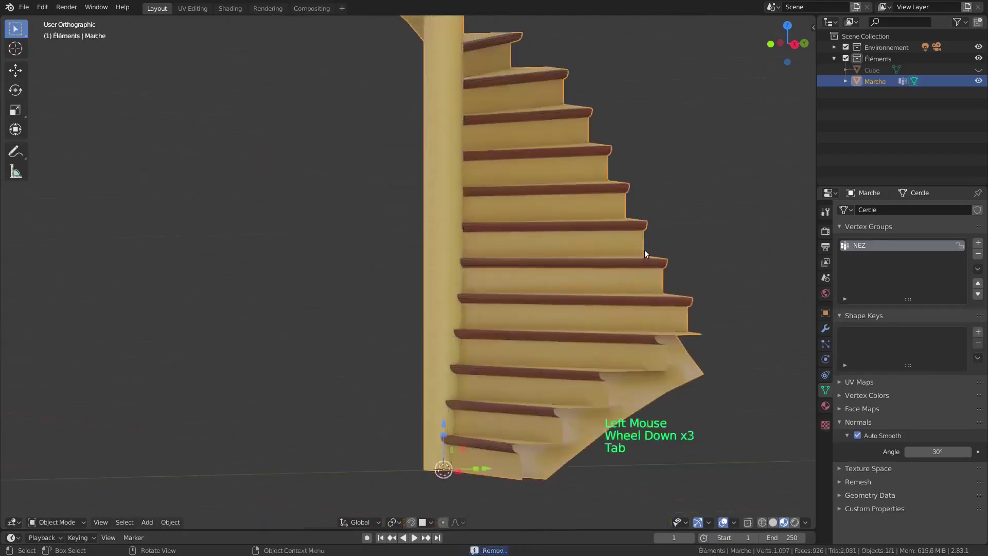
- Switch the viewport to solid shading and unhide the Cube object surrounding the staircase in front view
middle_click_drag(644, 249, 579, 278)
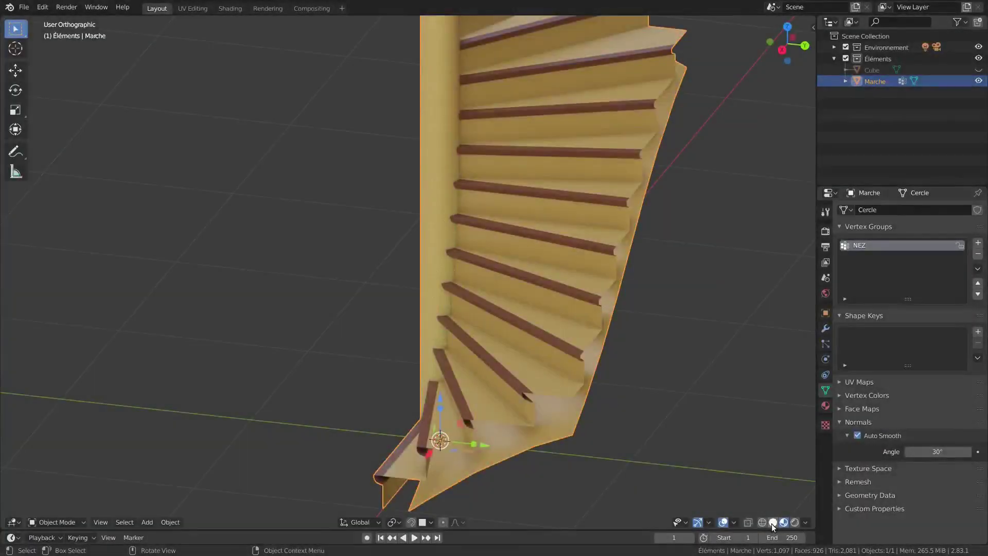
left_click(772, 523)
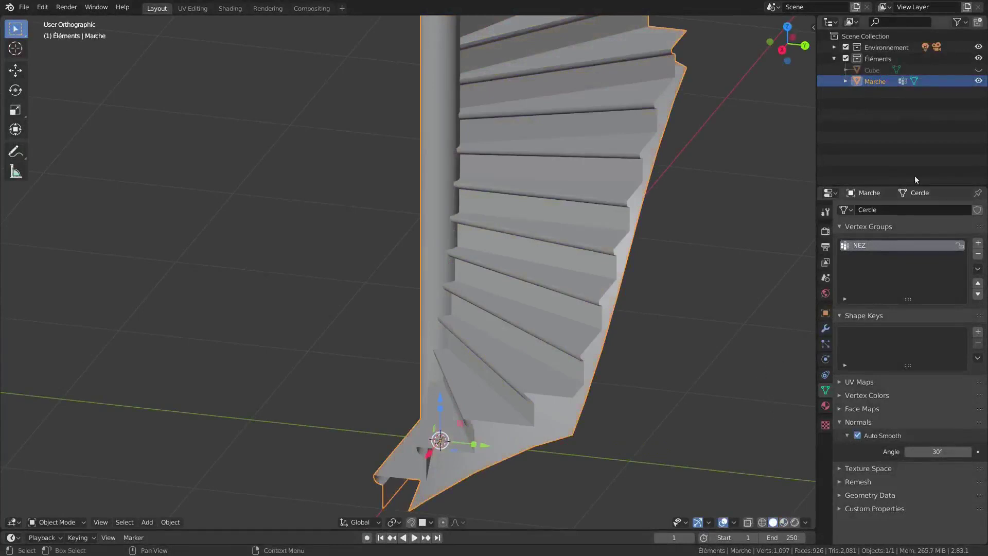
left_click(980, 70)
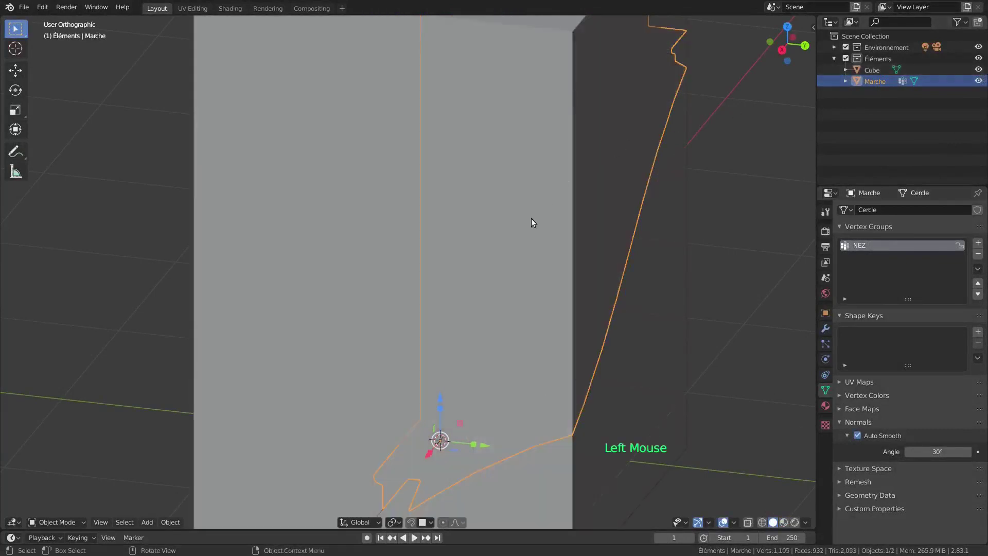
scroll(531, 222, "down", 2)
key("KP_1")
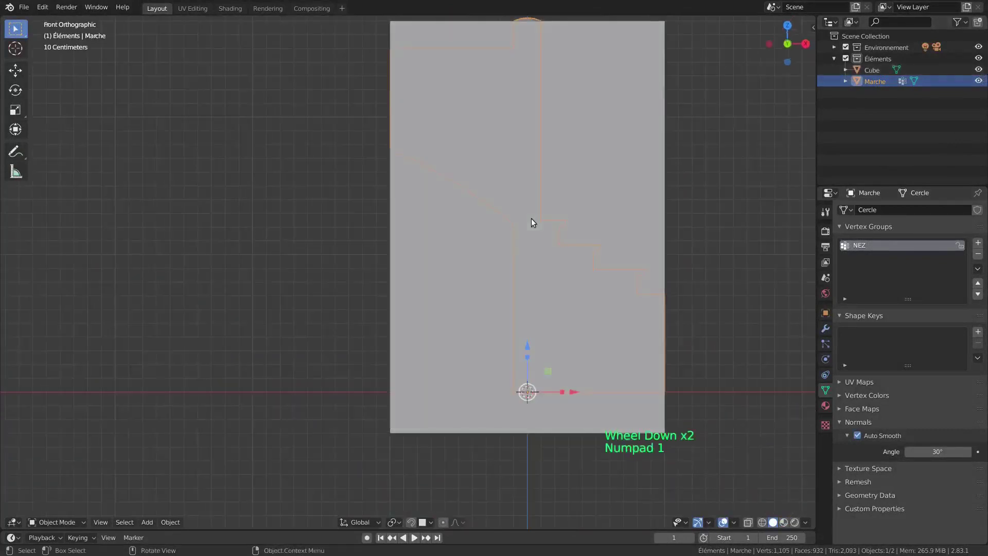
scroll(533, 222, "down", 2)
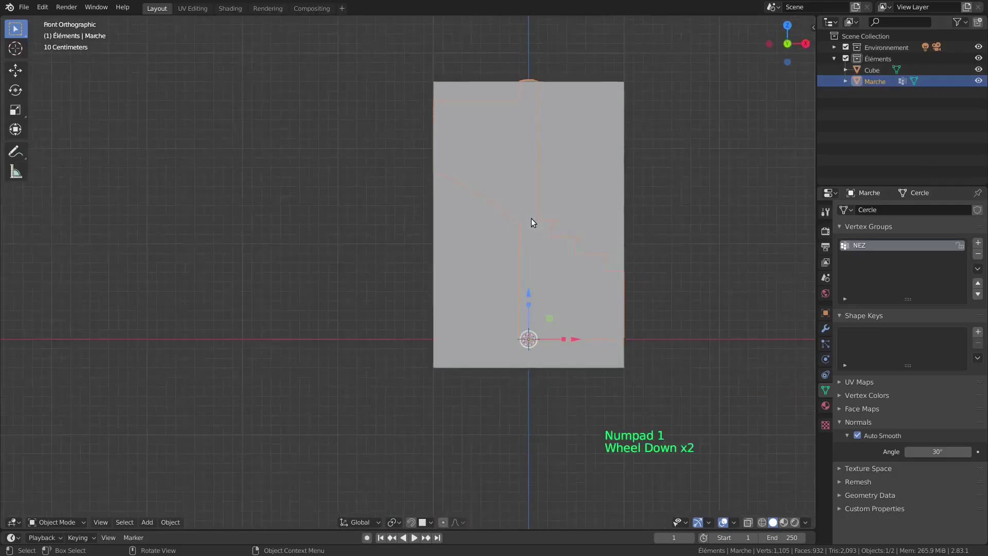
- Delete the front and top faces of the cube in face select mode to open it around the staircase
left_click(591, 149)
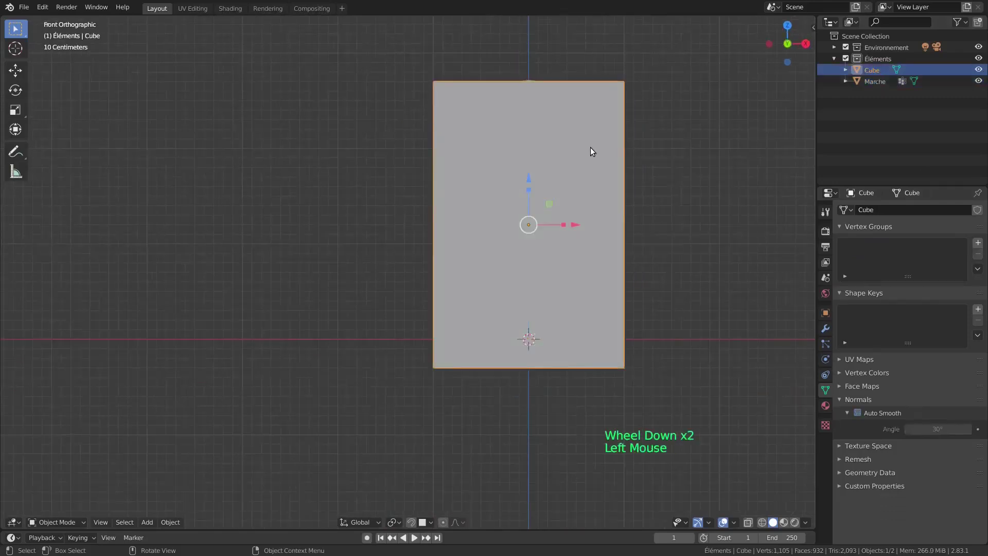
key("Tab")
key("3")
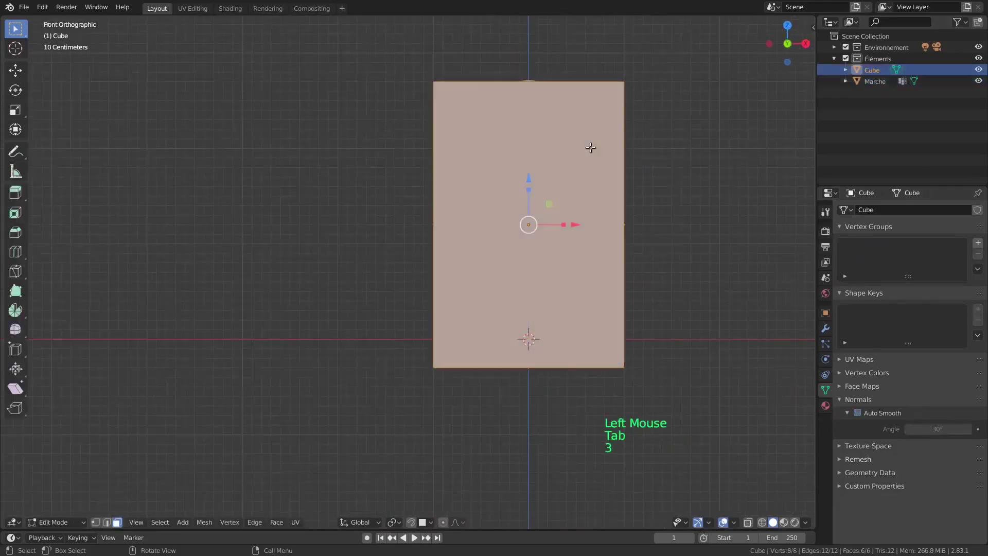
middle_click_drag(591, 148, 582, 172)
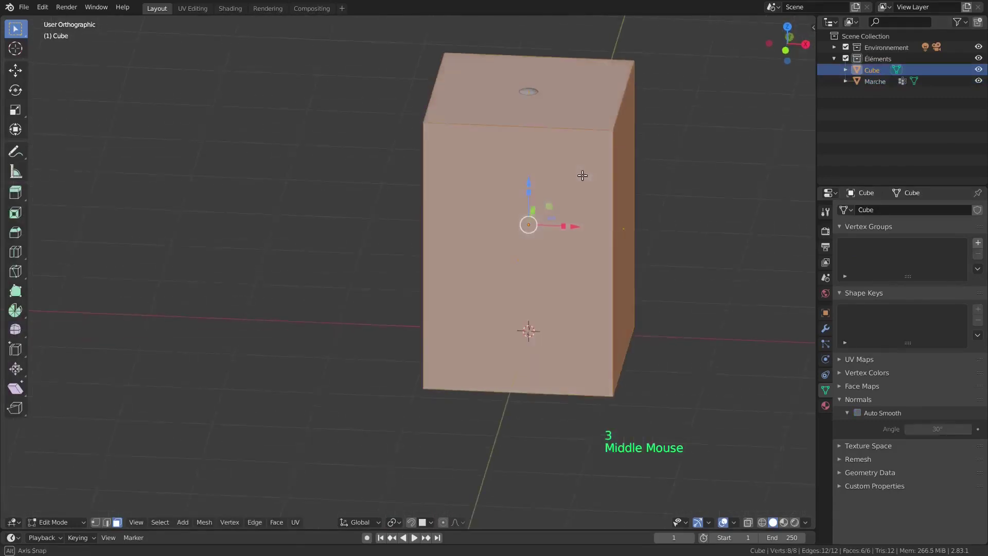
left_click(581, 174)
left_click(585, 109, "shift")
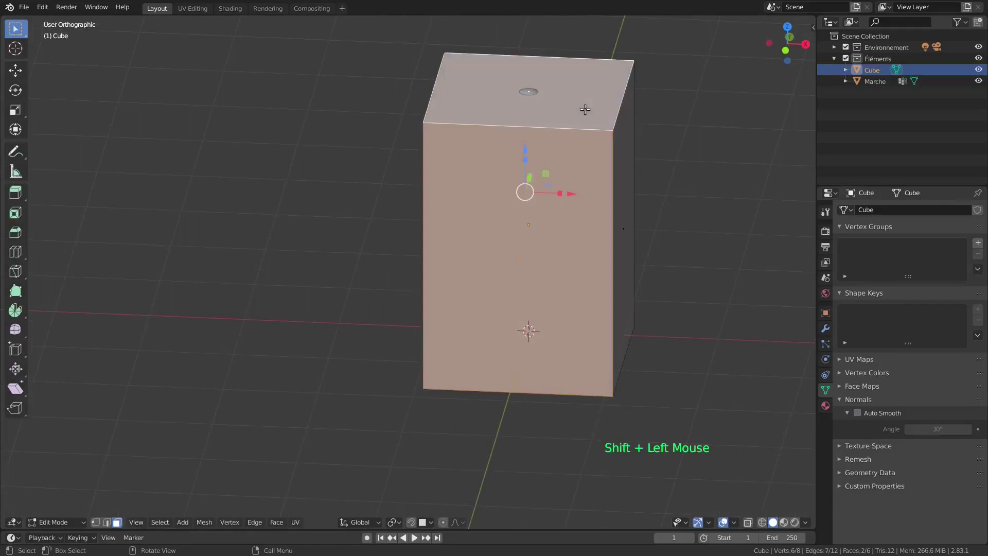
key("x")
left_click(584, 109)
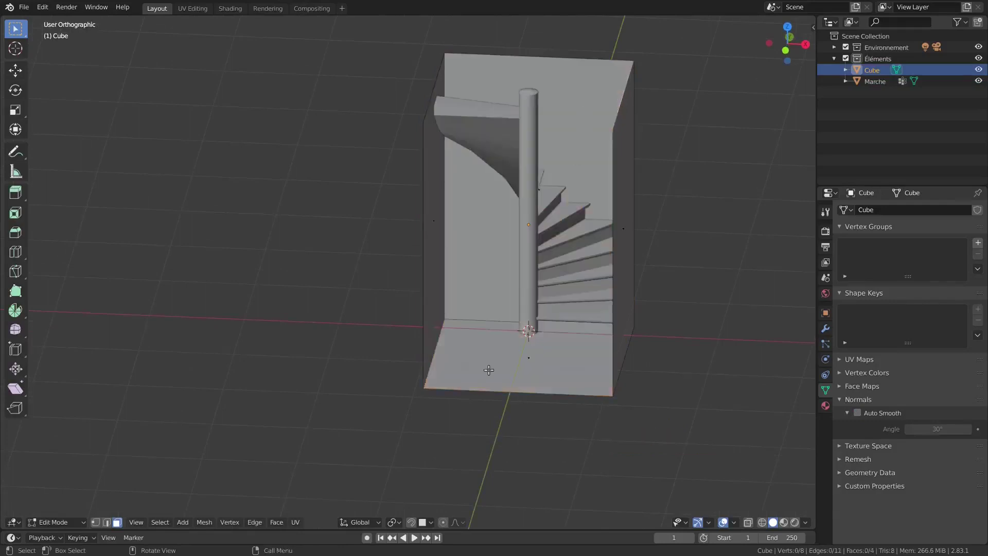
middle_click_drag(439, 407, 453, 384)
scroll(589, 302, "up", 3)
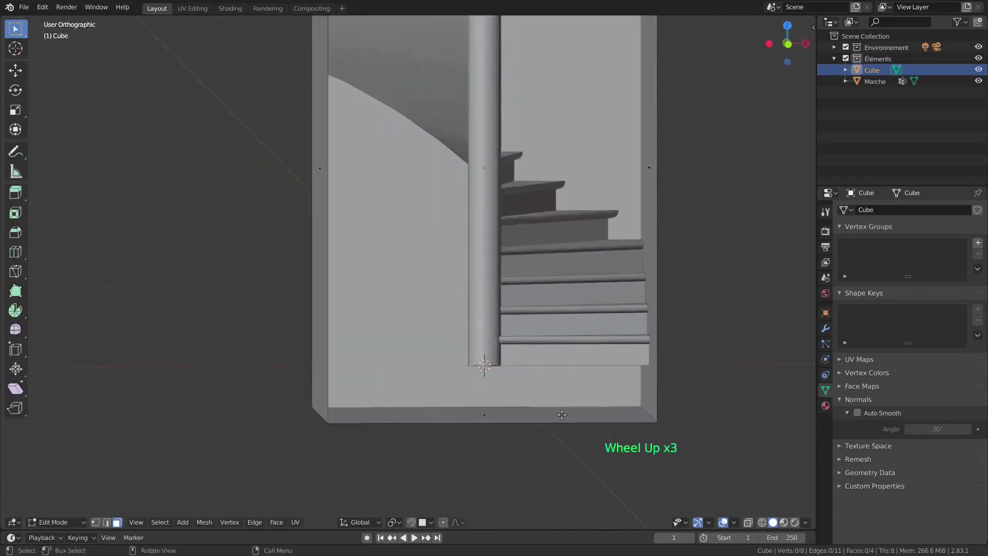
- Set snapping to Edge and move the whole cube mesh up 0.3 m along Z, snapping its floor to the staircase base
key("a")
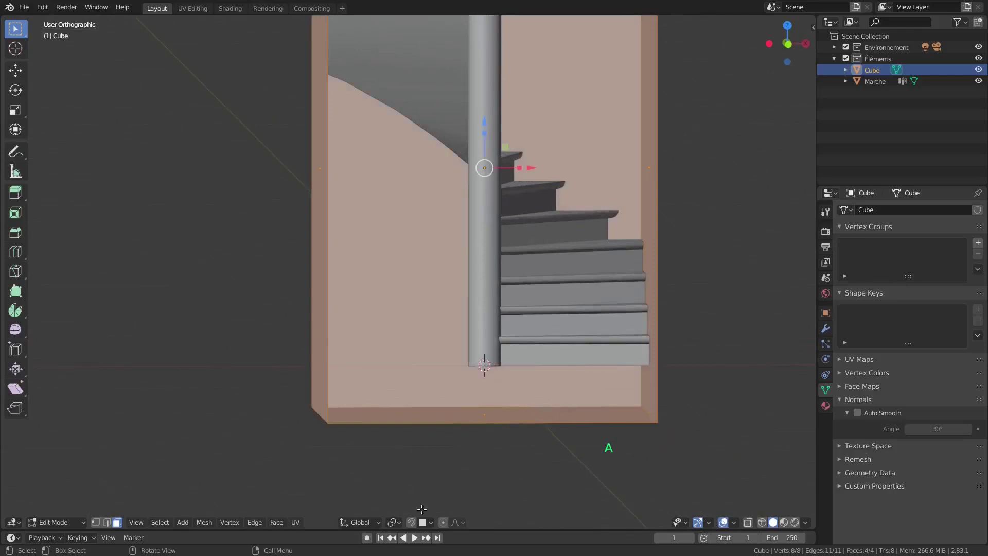
left_click(431, 523)
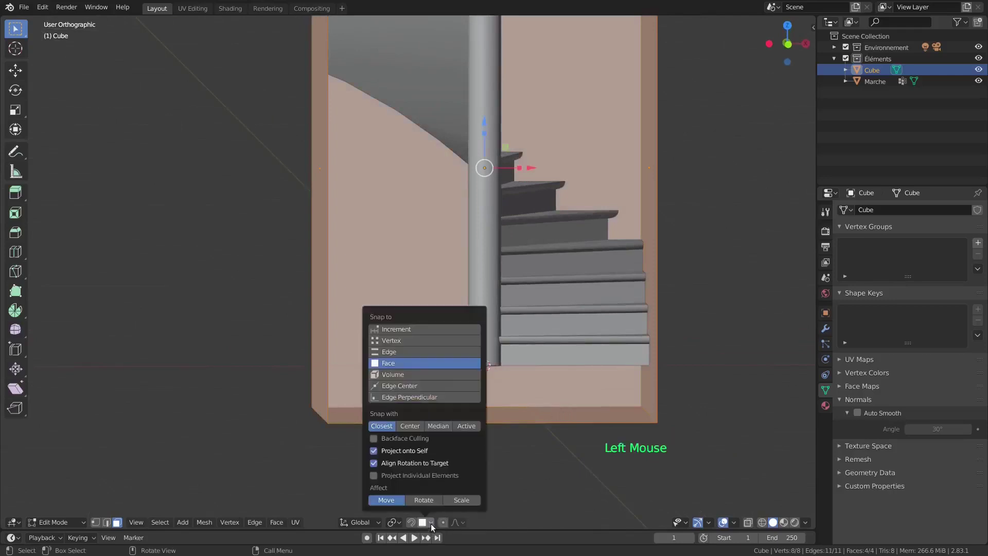
left_click(415, 352)
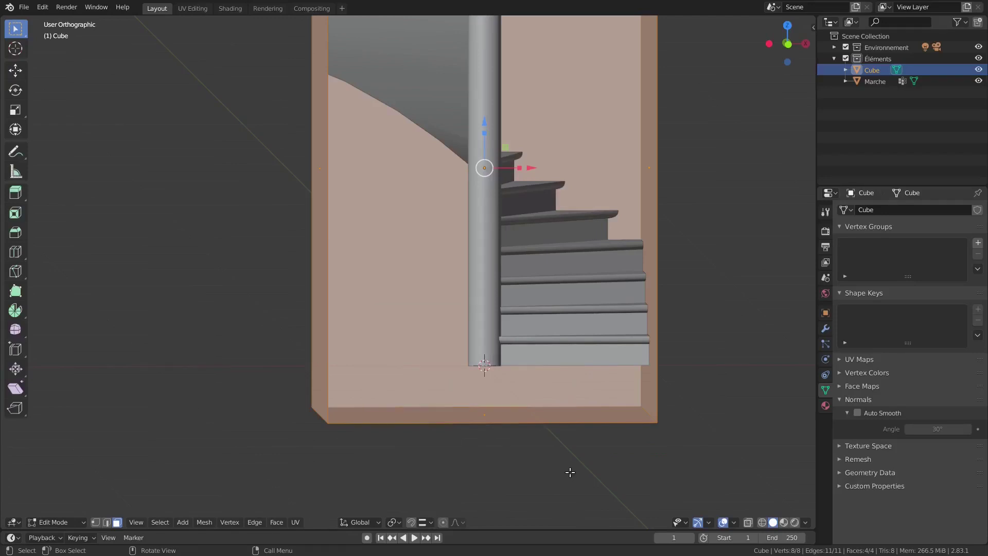
key("g")
key("z")
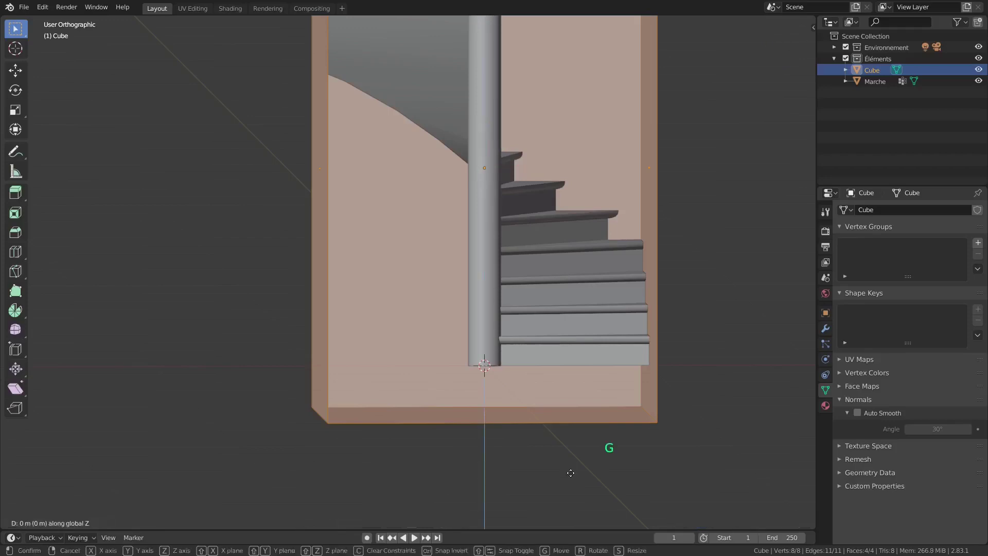
key("ctrl")
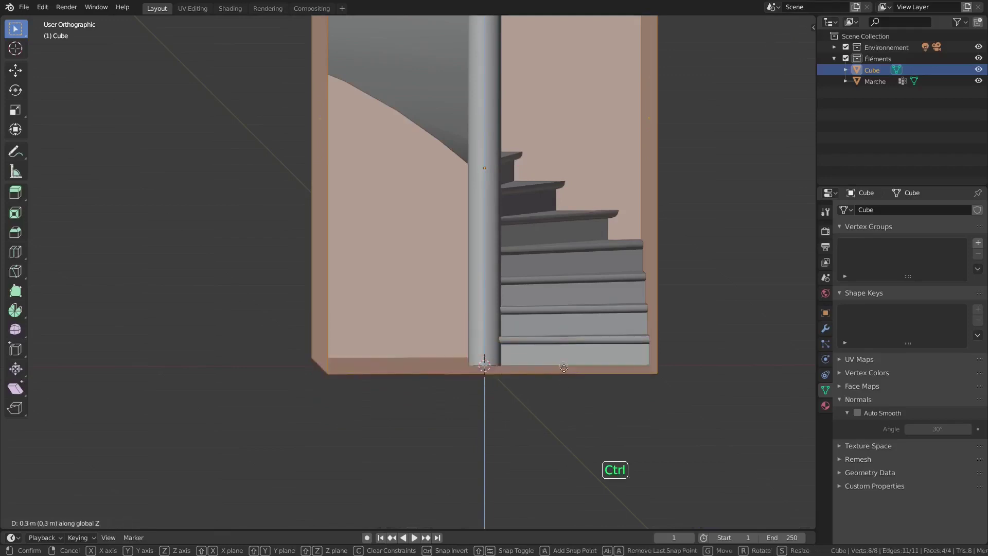
left_click(564, 368)
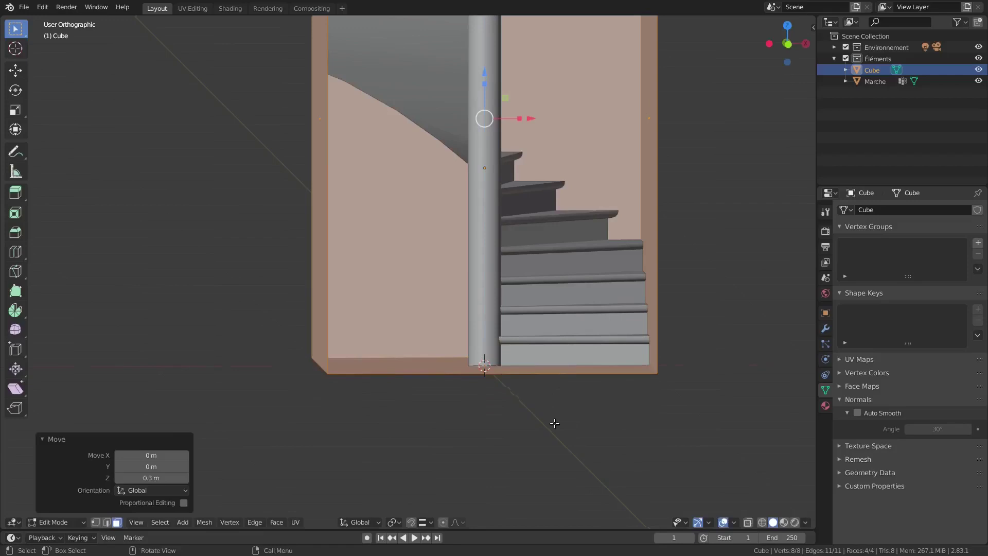
- Lower the top edge of the wall beside the first steps by 1.5 m along Z
scroll(555, 423, "down", 3)
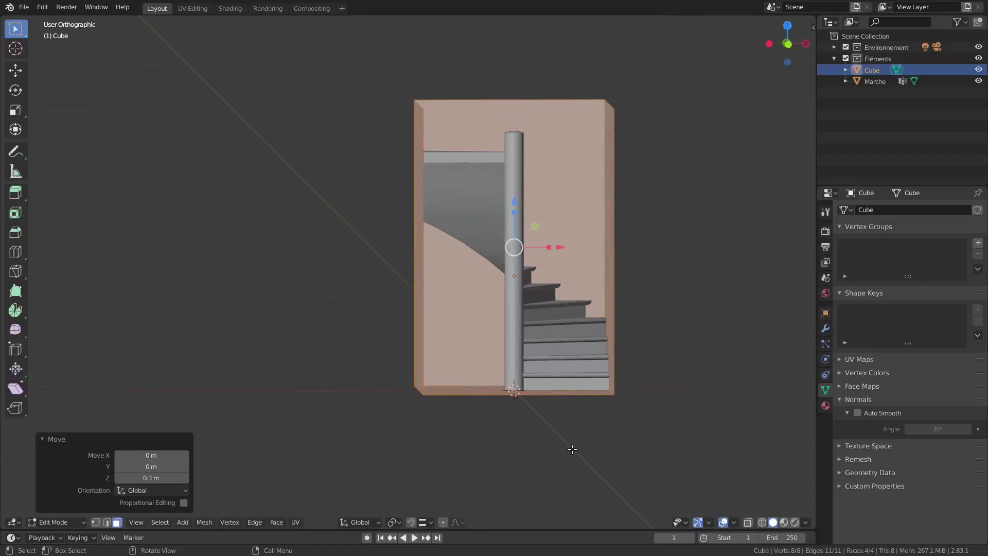
key("2")
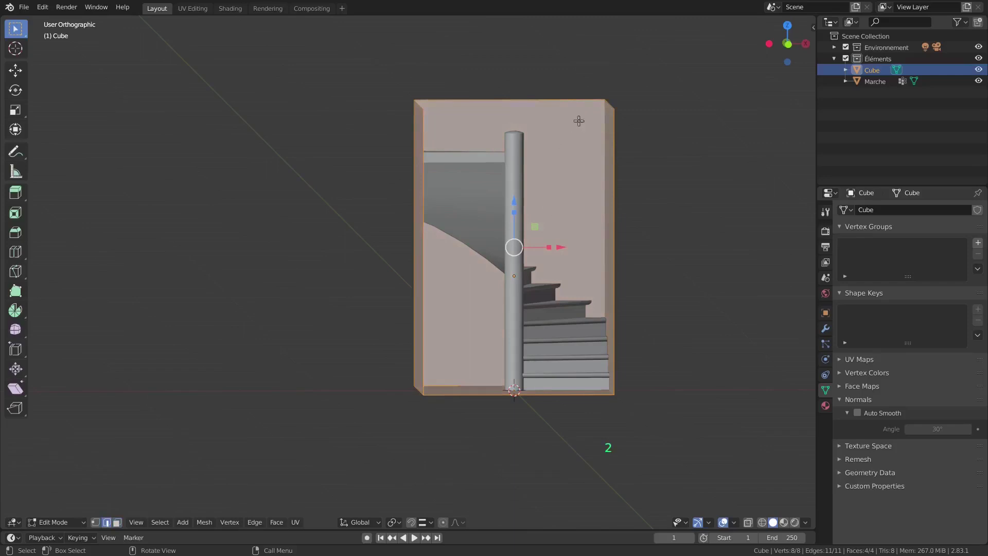
left_click(611, 104)
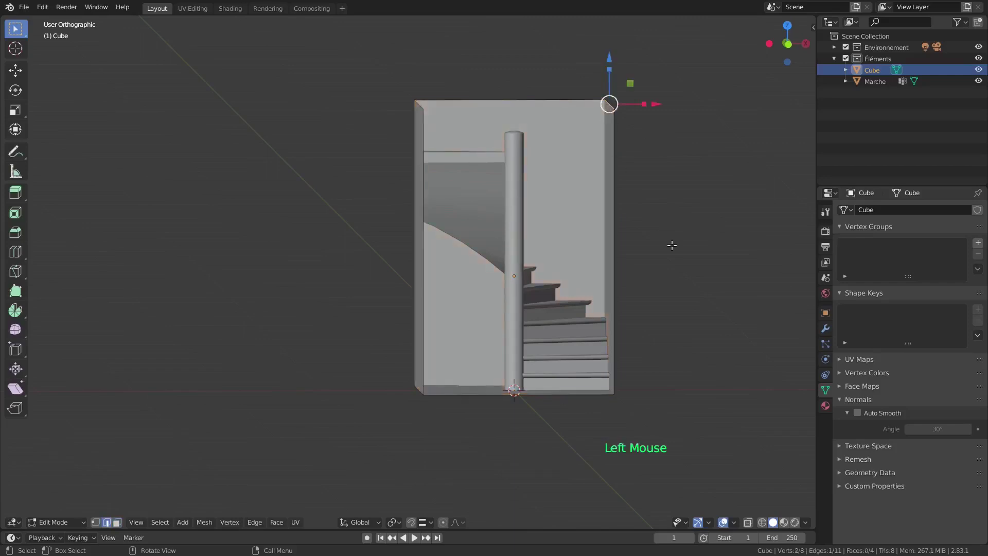
type("gz-1.5")
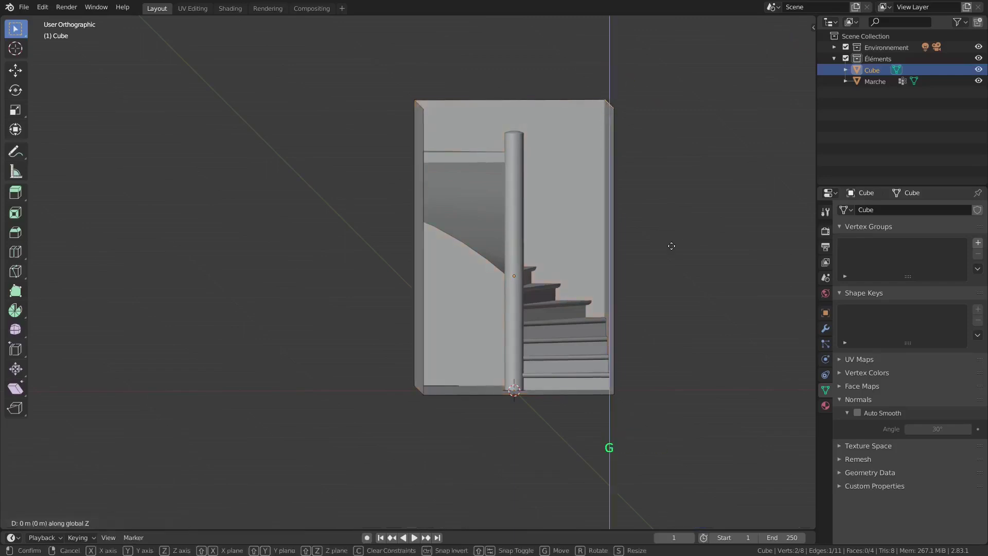
key("Return")
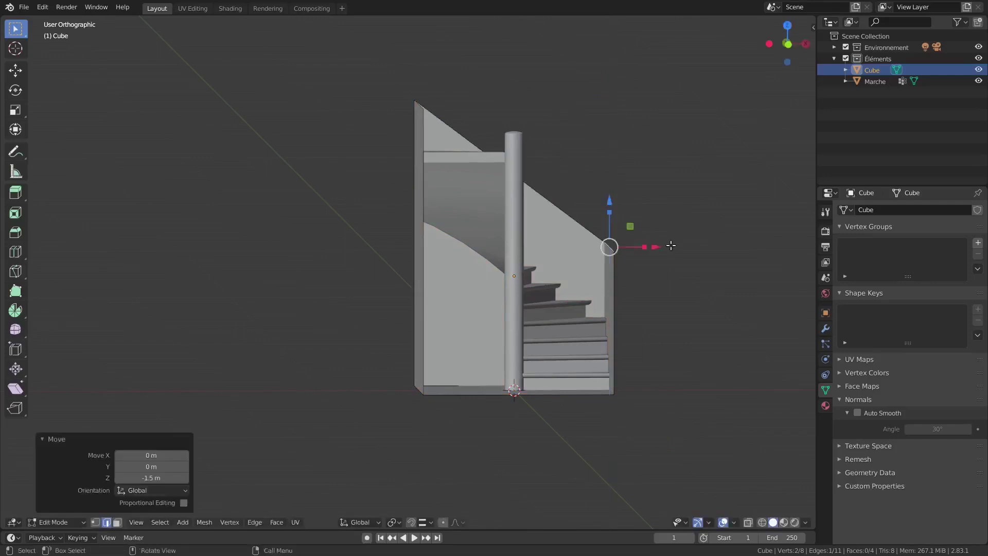
- Lower the front top vertex of the wall beside the first steps by 0.7 m along Z
key("1")
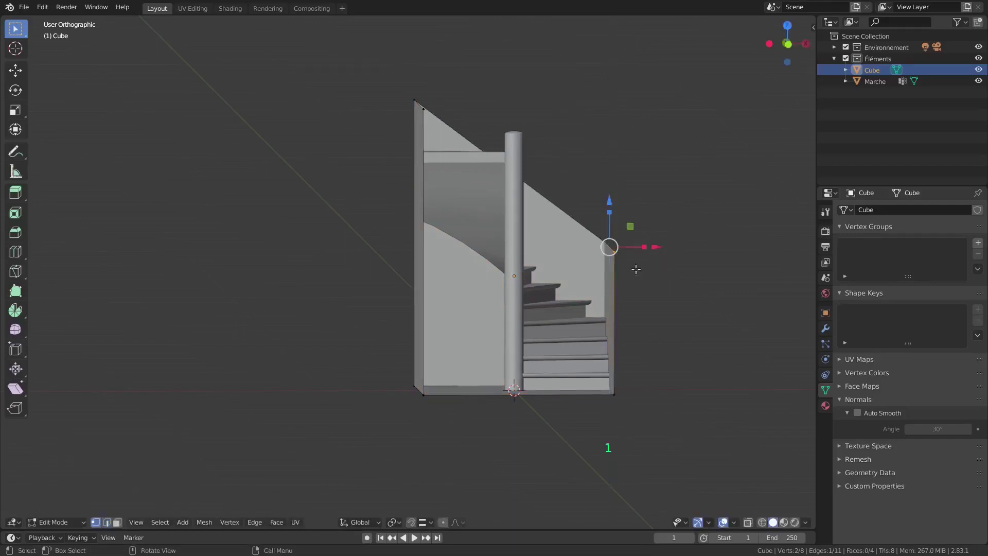
left_click(626, 257)
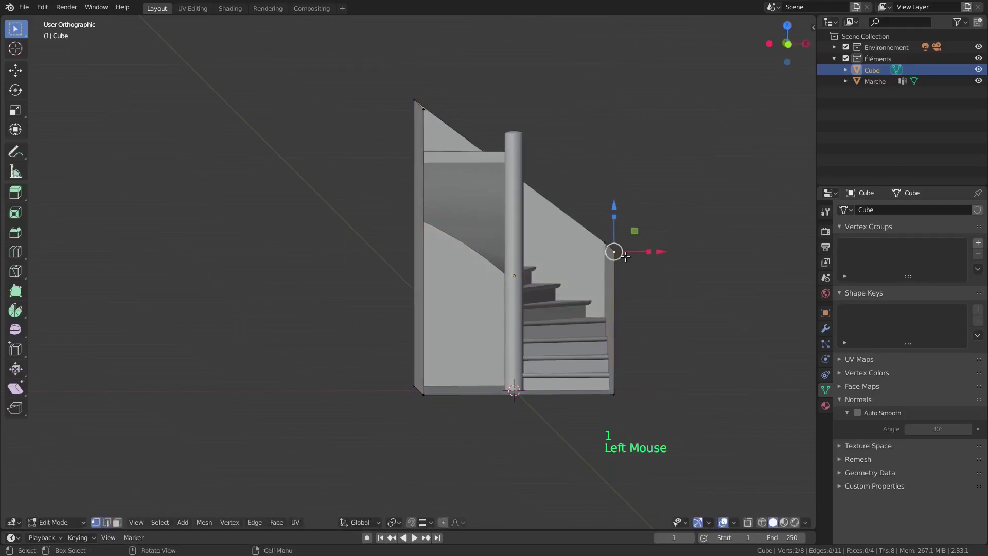
type("gz")
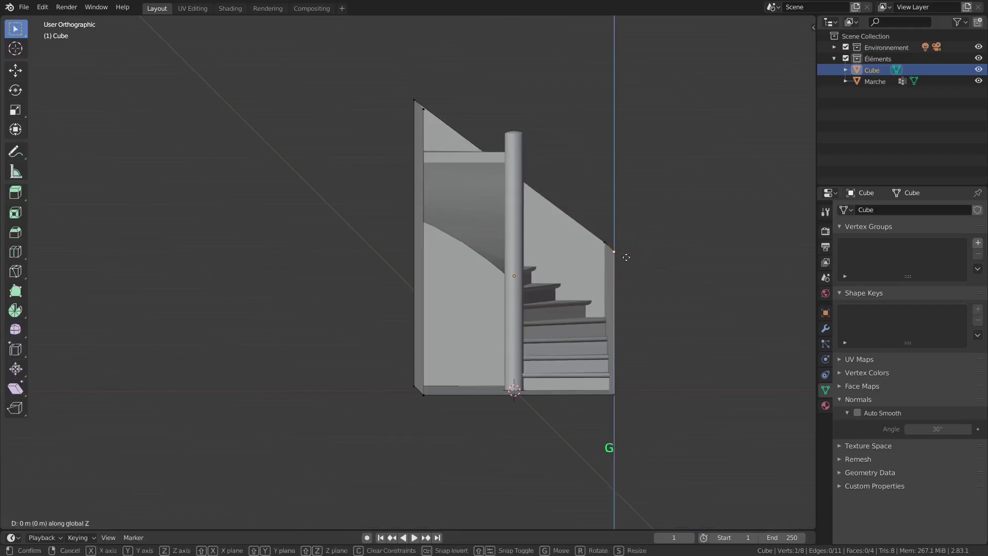
type("-.7")
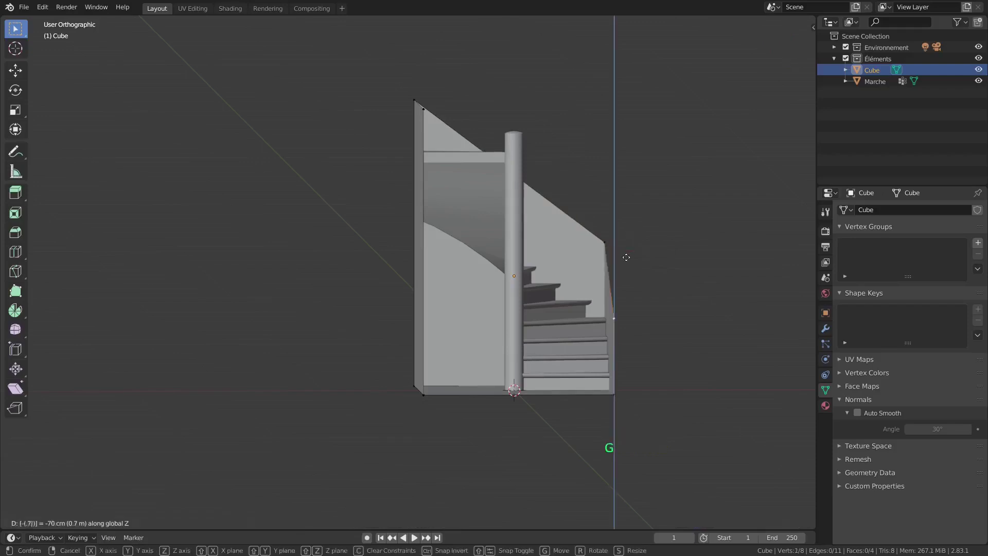
key("Return")
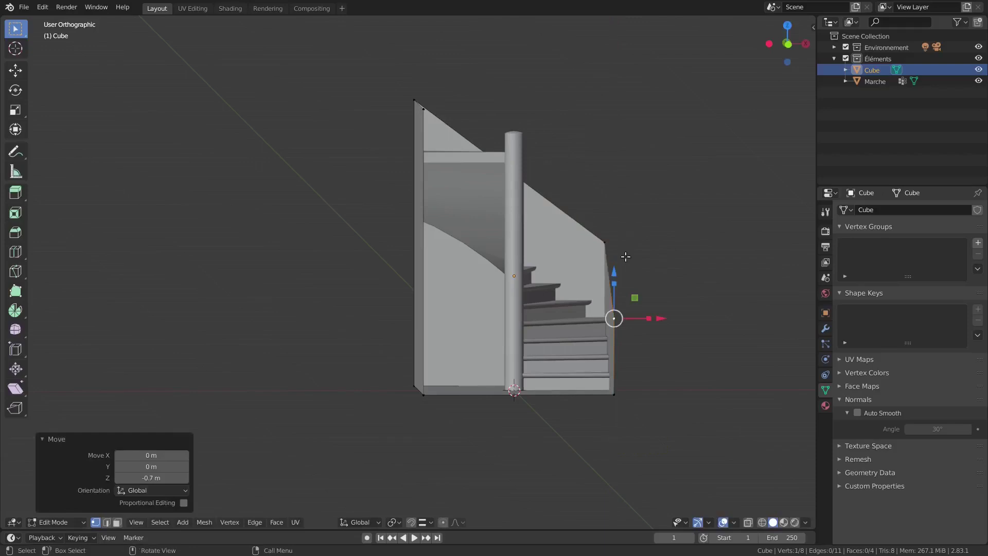
- Solidify all faces of the enclosure with a thickness of -0.07 m
key("3")
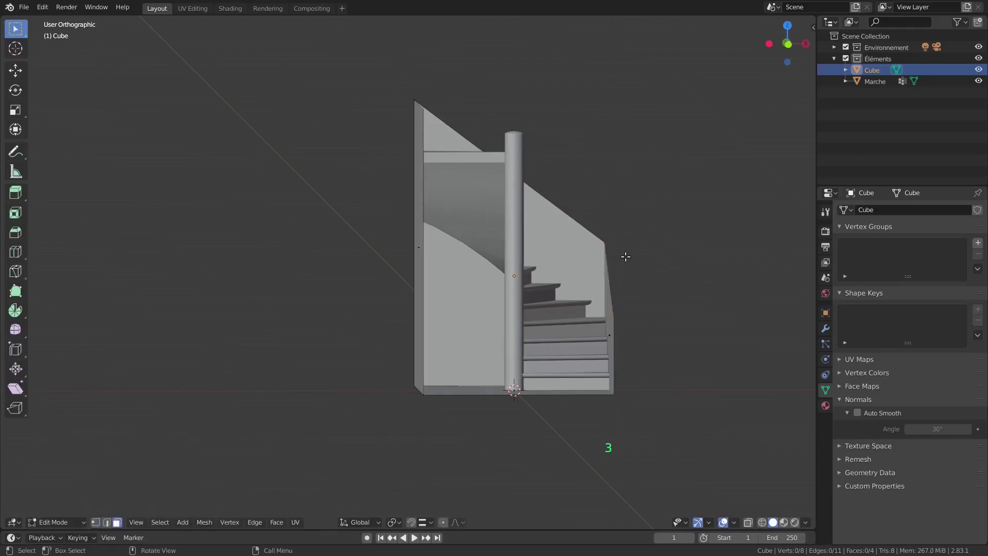
key("a")
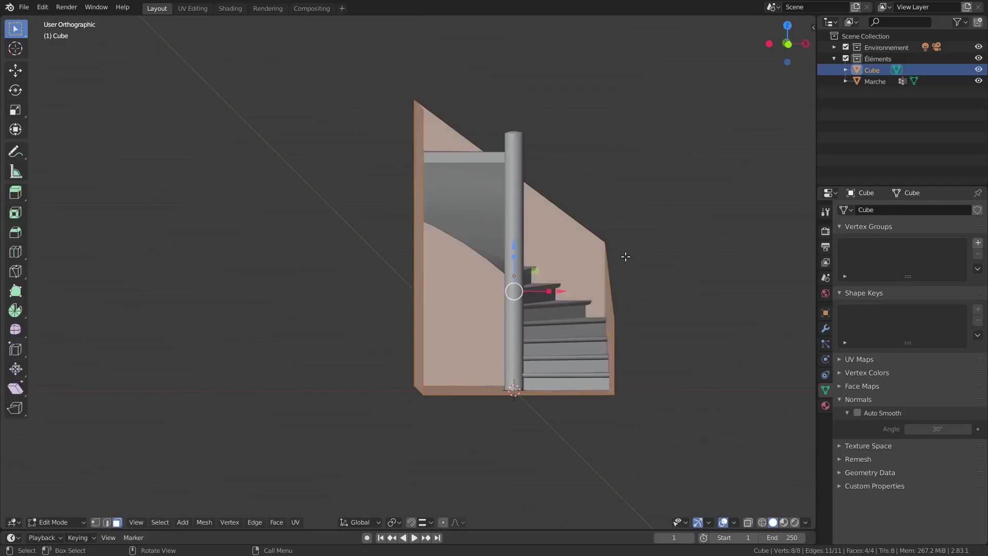
left_click(276, 523)
left_click(299, 428)
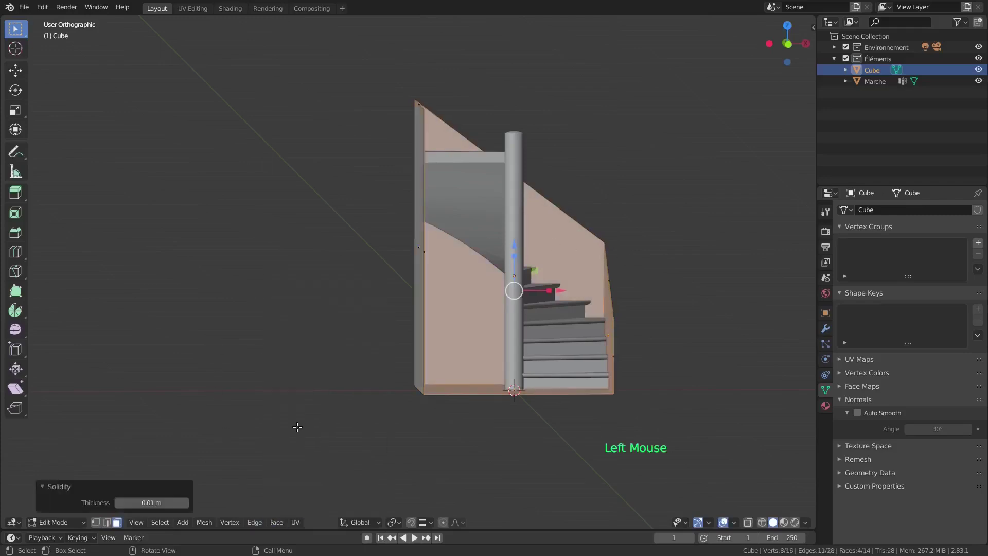
double_click(166, 503)
type("-.07")
key("Return")
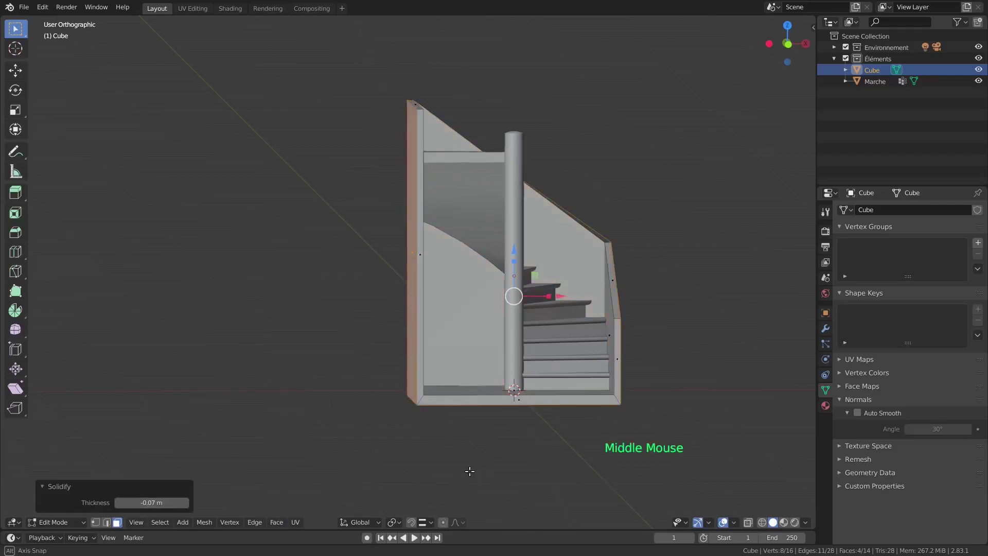
- Recalculate the normals of all enclosure faces to the outside, showing the Face Orientation overlay for the check and hiding it again
middle_click_drag(470, 468, 447, 472)
key("a")
key("a")
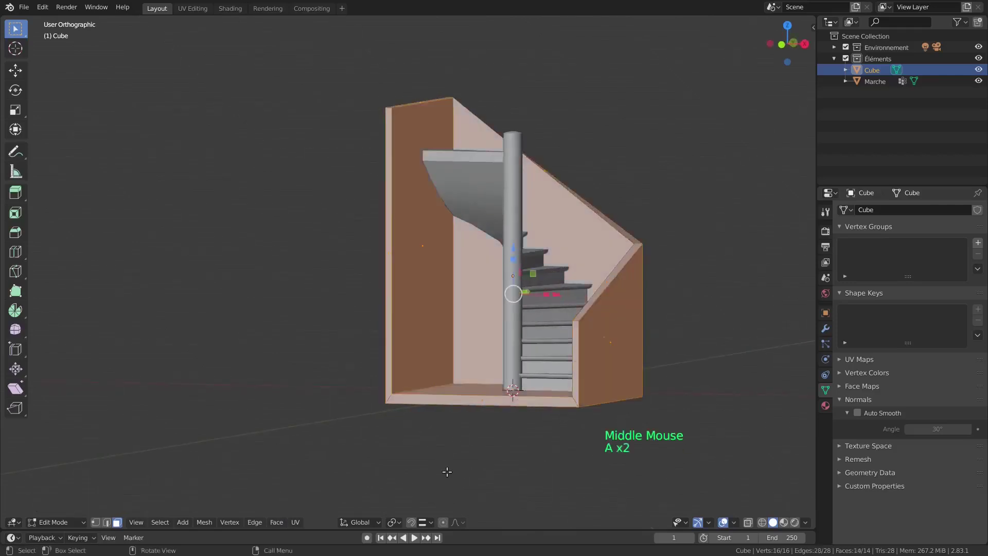
left_click(735, 523)
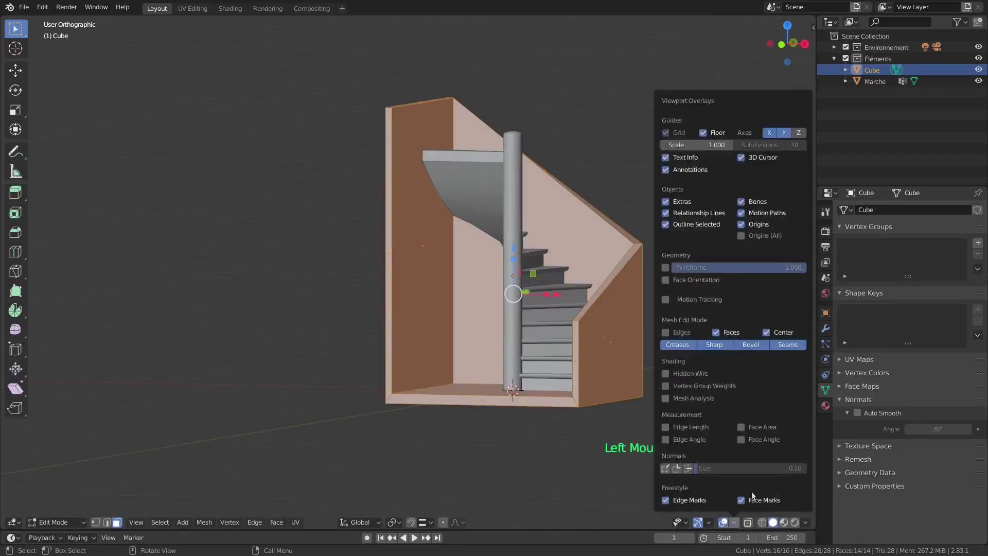
left_click(689, 280)
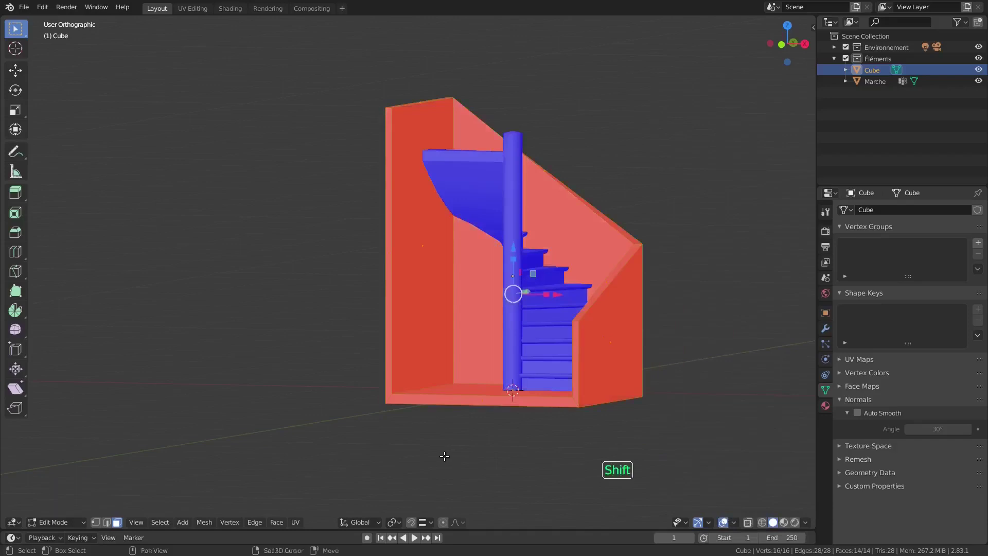
key("shift+n")
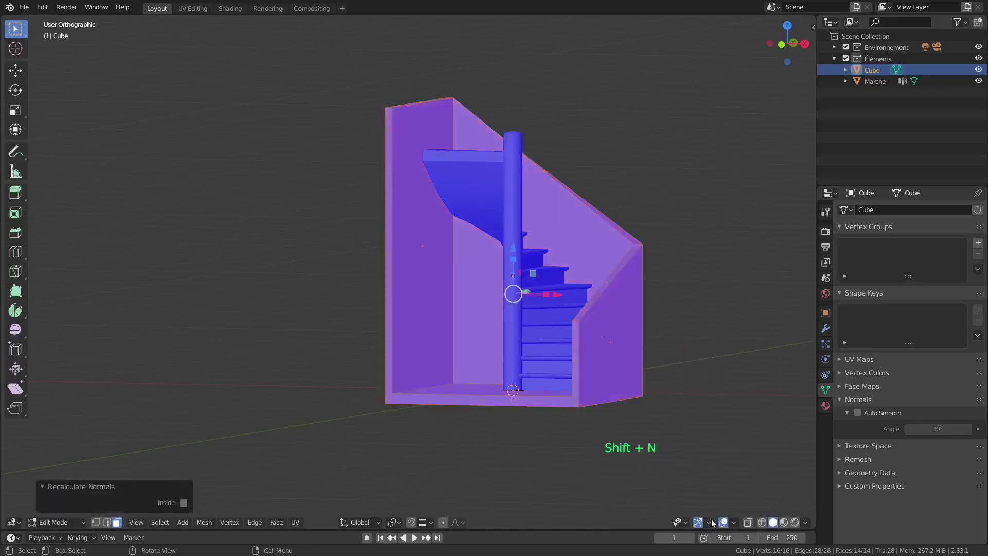
left_click(736, 523)
left_click(687, 279)
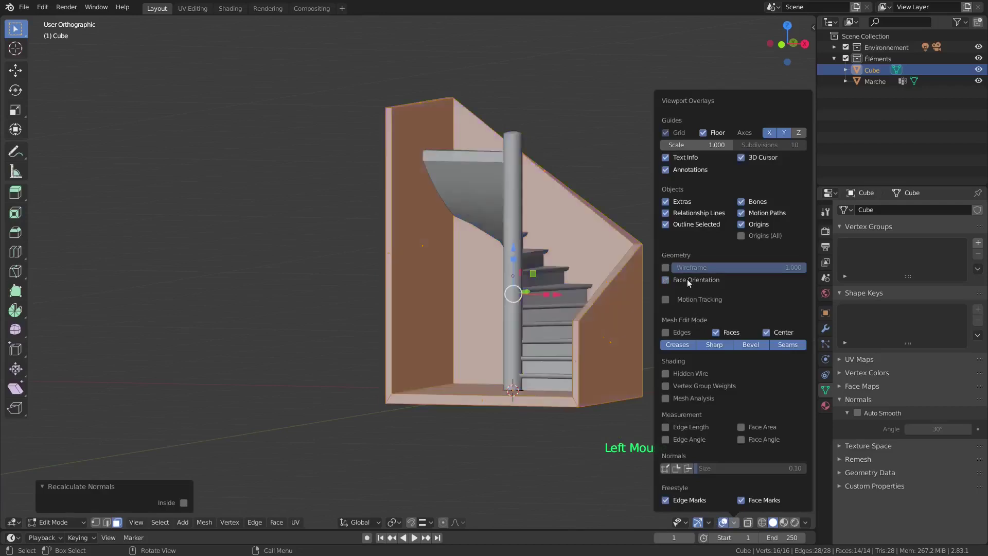
- Create a new material named Cage on the enclosure
middle_click_drag(462, 443, 488, 456)
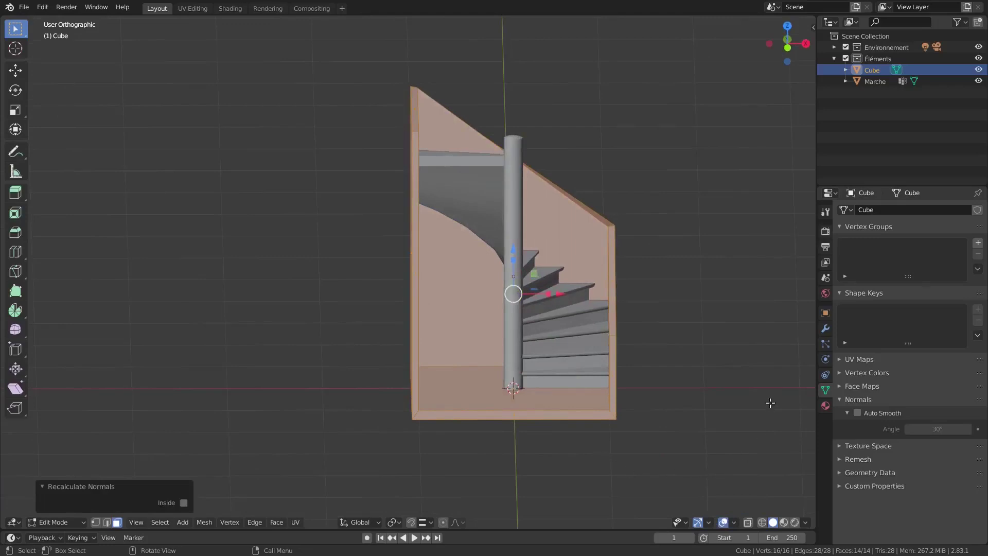
left_click(826, 406)
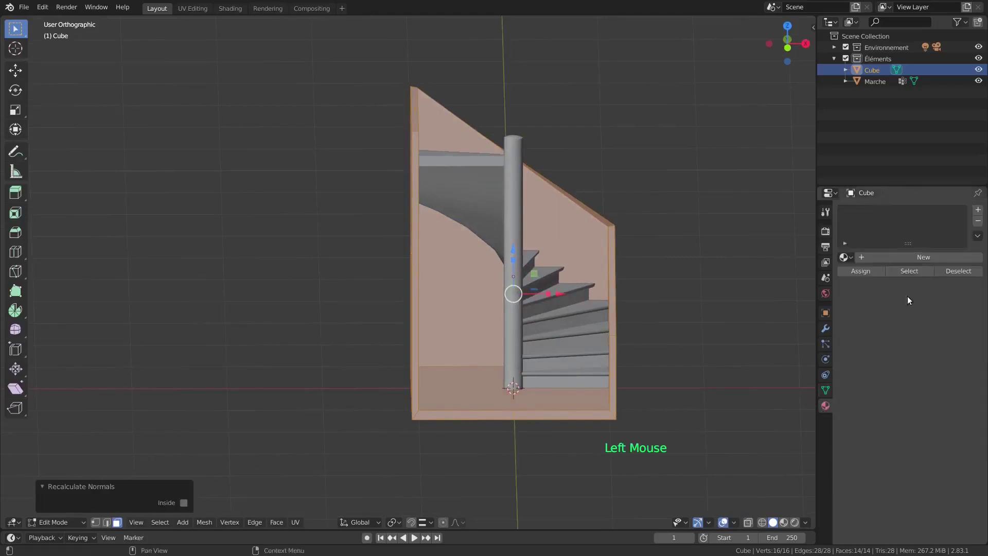
left_click(912, 253)
left_click(904, 257)
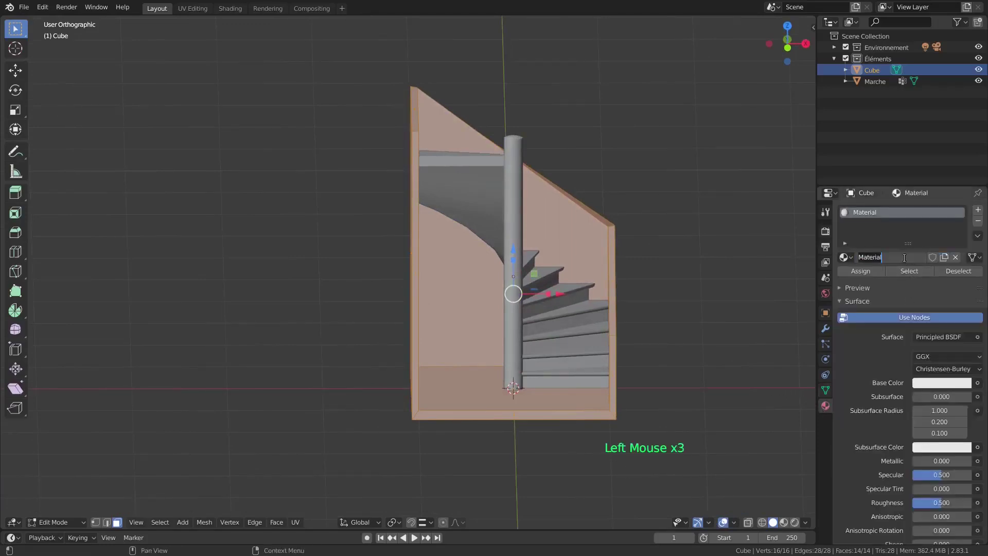
type("Cage")
key("Return")
- Set the Cage material's Base Color to hex b39dd1 and assign it to all the enclosure's faces
left_click(930, 384)
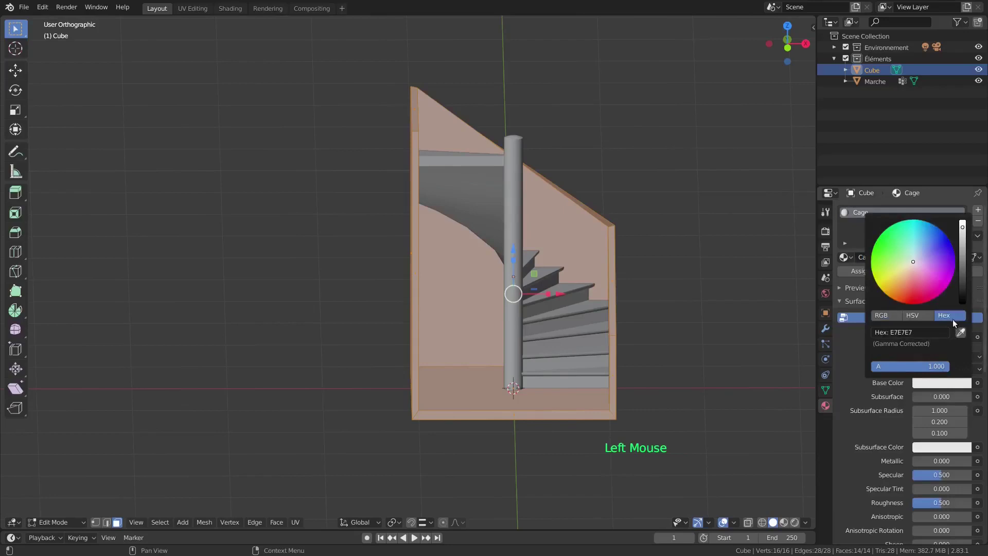
left_click(927, 334)
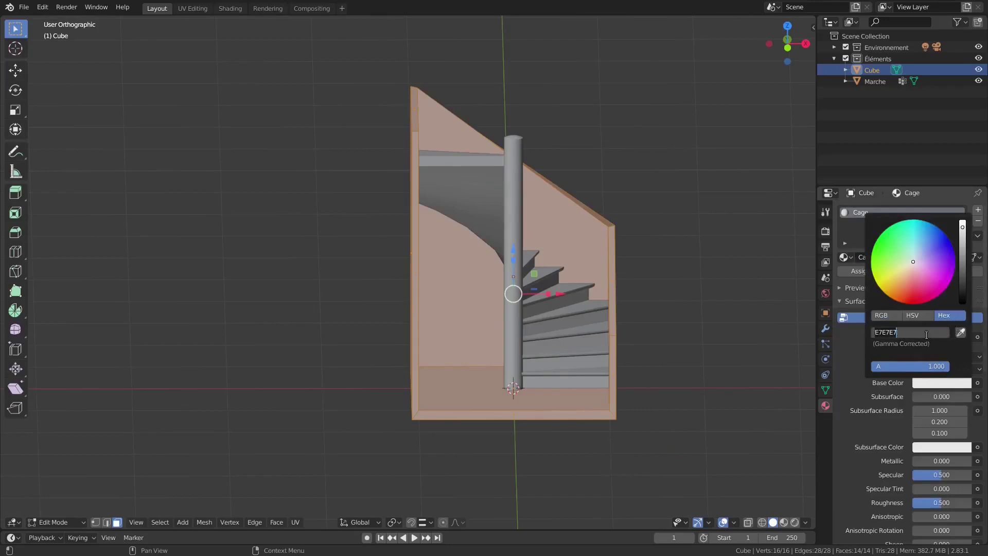
type("b39dd1")
key("Return")
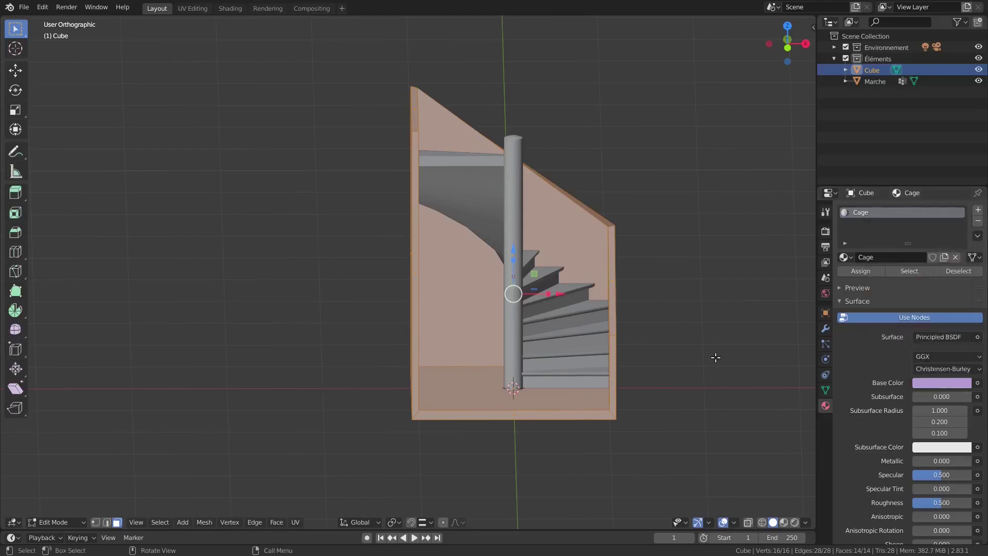
left_click(854, 272)
- Select the enclosure's inner floor face, add a second material named Sol, and use a Checker Texture for its Base Color
left_click(498, 395)
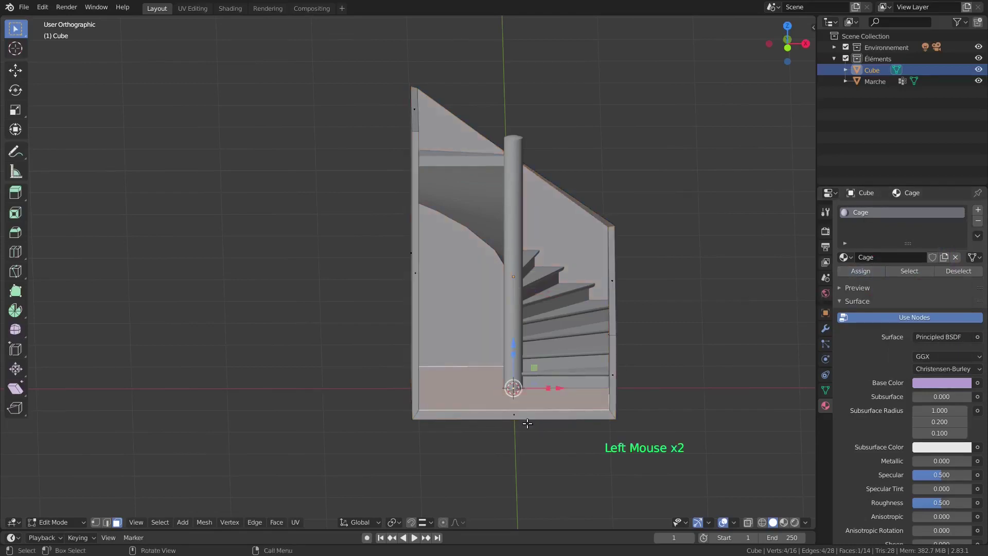
left_click(978, 210)
left_click(906, 279)
left_click(888, 280)
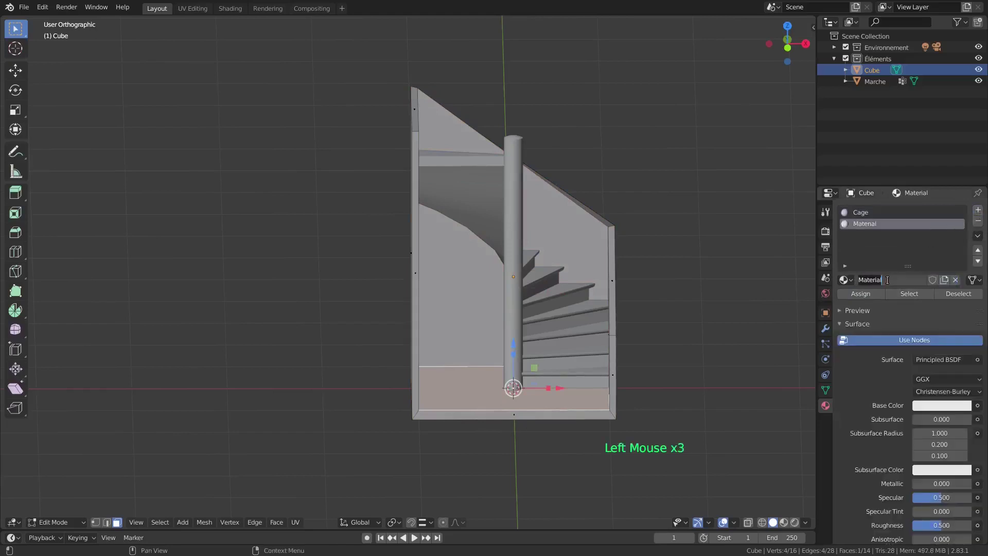
type("Sol")
key("Return")
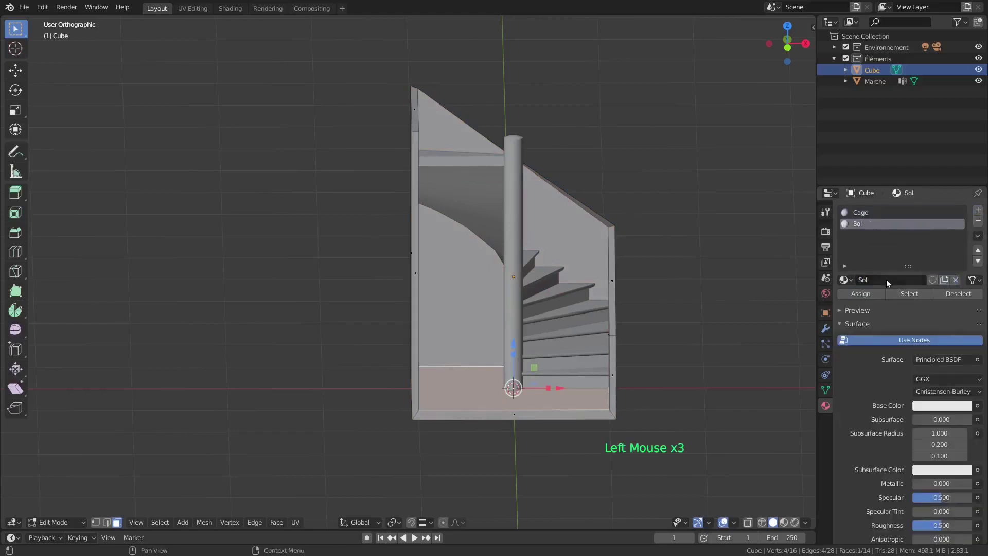
left_click(978, 406)
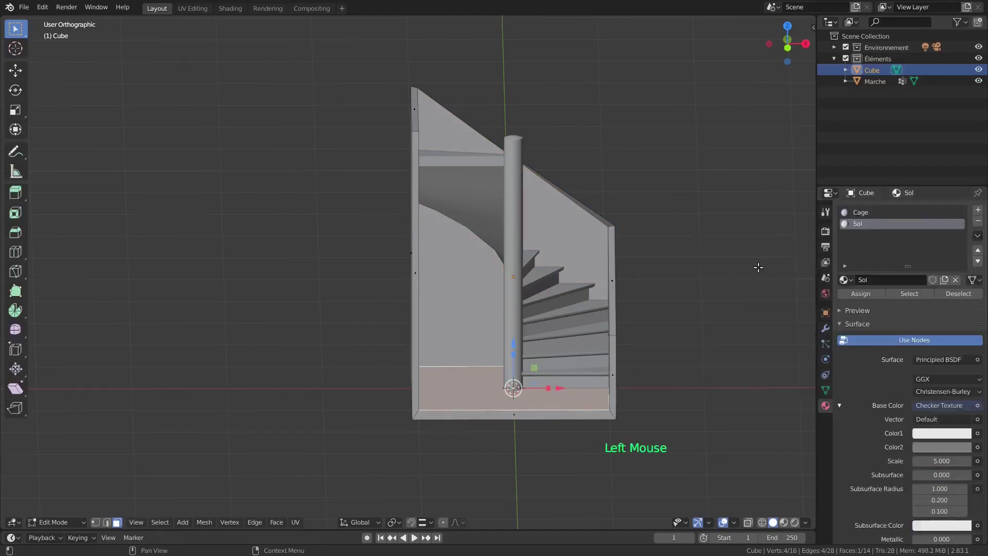
- Set the Sol checker texture's Color2 to black, hex 000000, and assign the material to the selected floor face
left_click(932, 447)
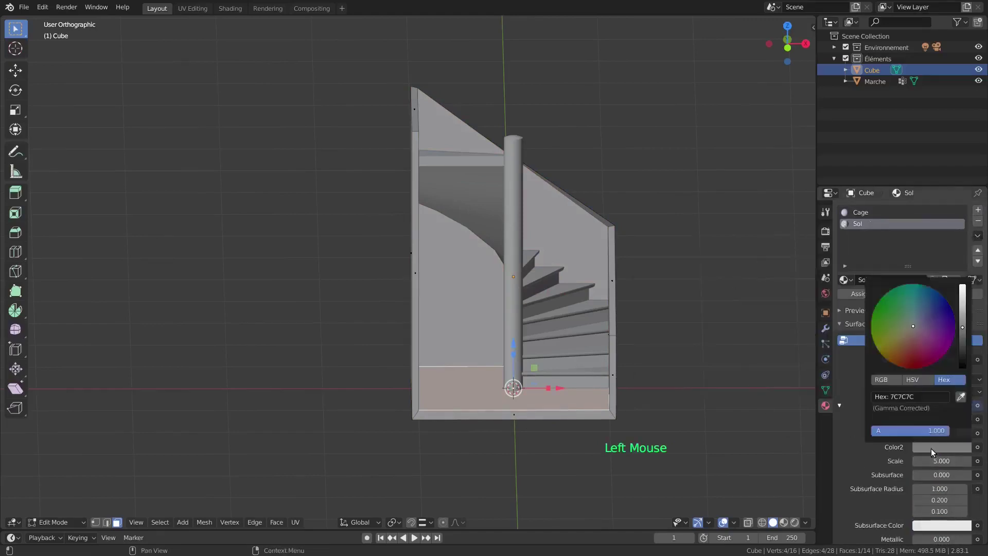
left_click_drag(962, 330, 963, 367)
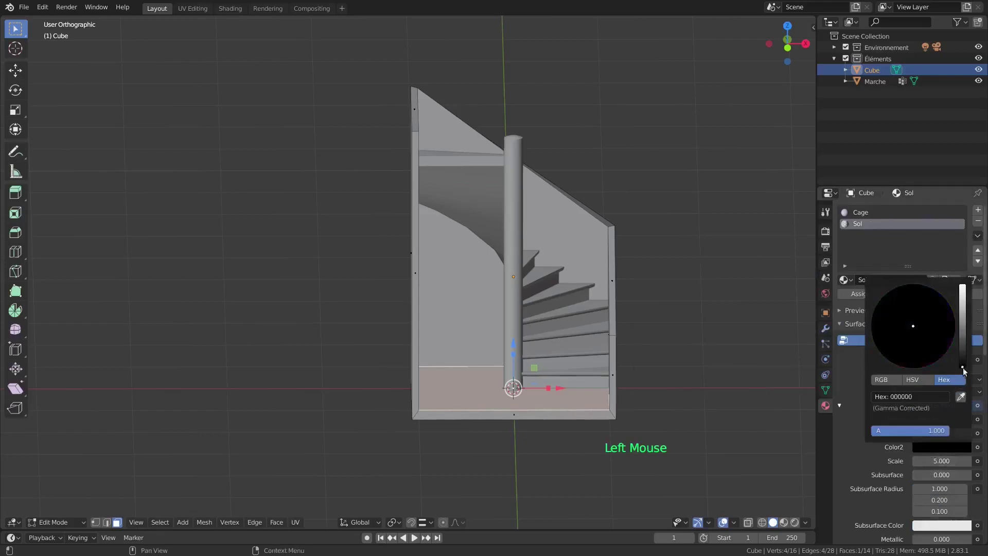
left_click(850, 293)
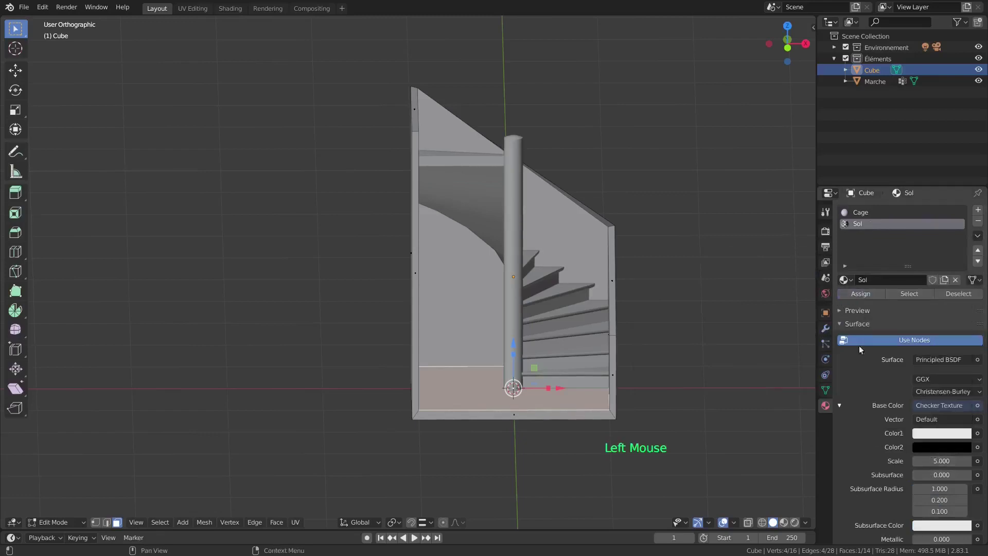
- Lower the Sol material's Roughness to 0.100 and finish editing the enclosure
scroll(857, 360, "down", 6)
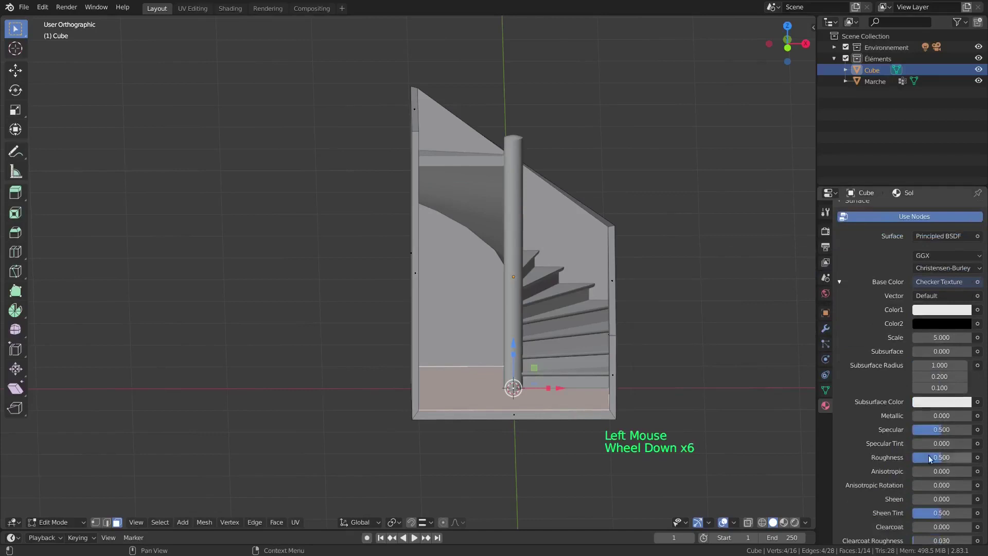
left_click_drag(929, 458, 906, 458)
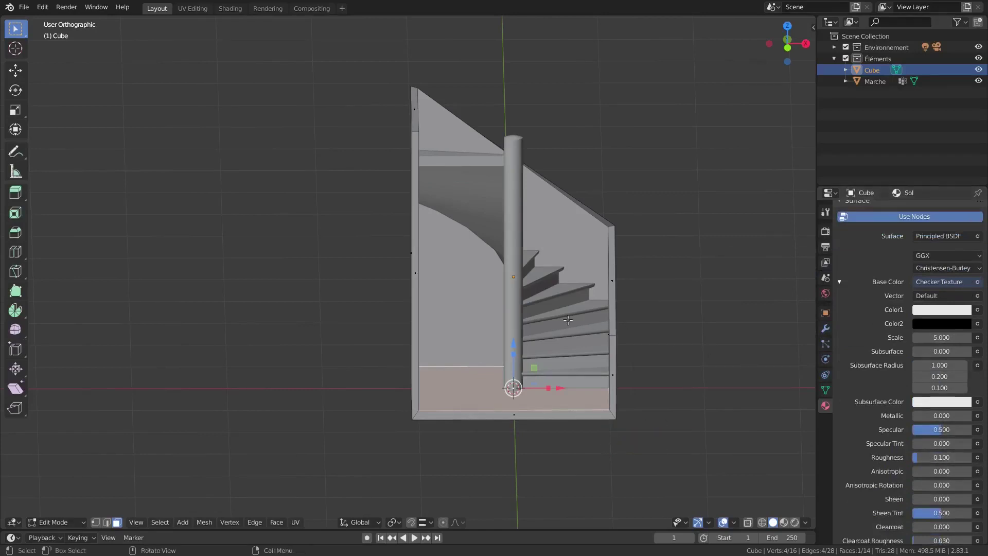
key("Tab")
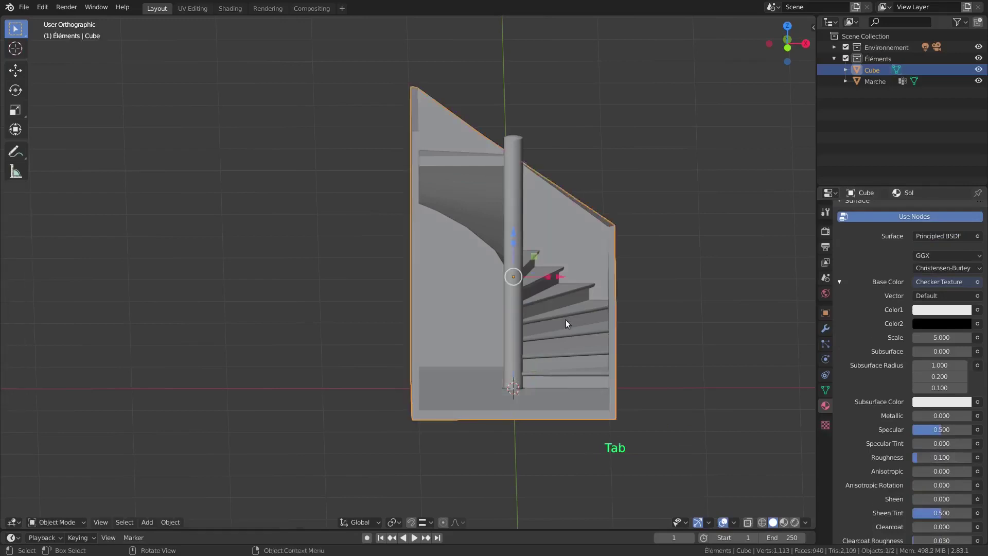
- Edit the staircase mesh and extrude the topmost step's front face by 1 m to form an upper landing
left_click(567, 320)
key("Tab")
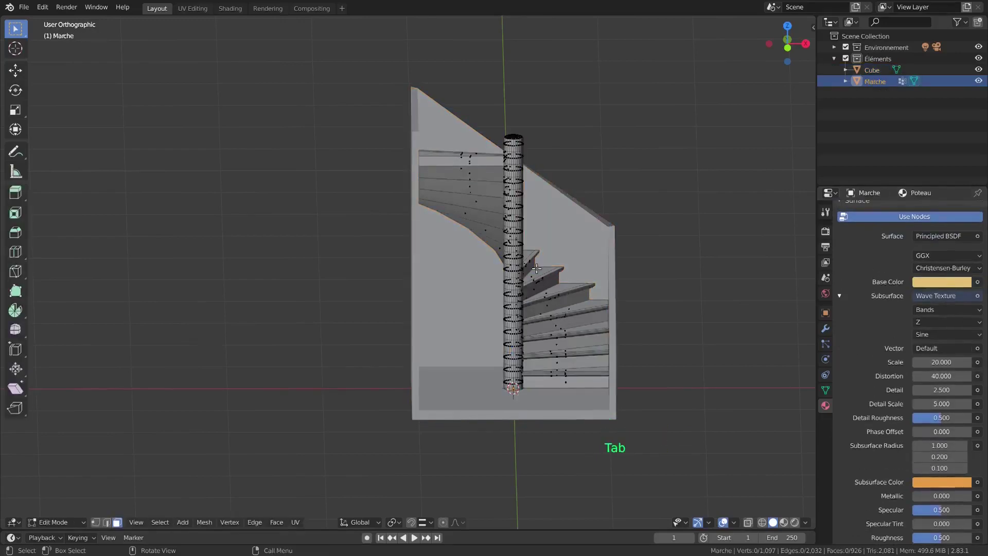
left_click(472, 162)
middle_click_drag(470, 161, 455, 307)
key("e")
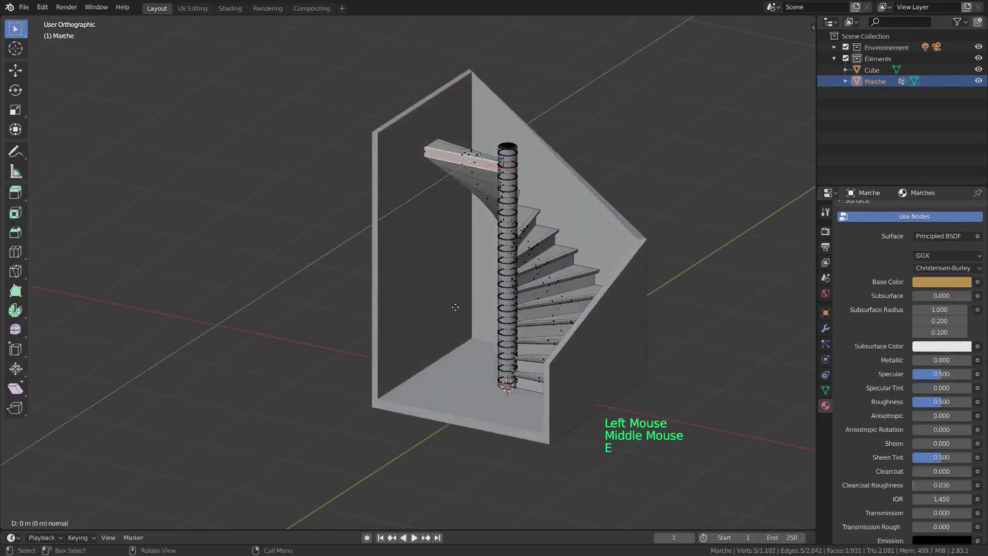
key("ctrl")
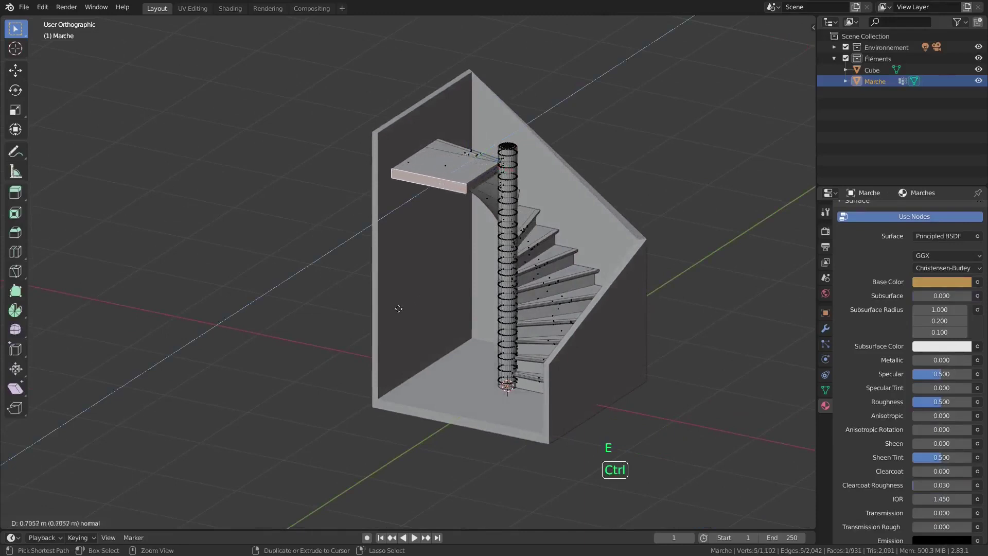
left_click(379, 320)
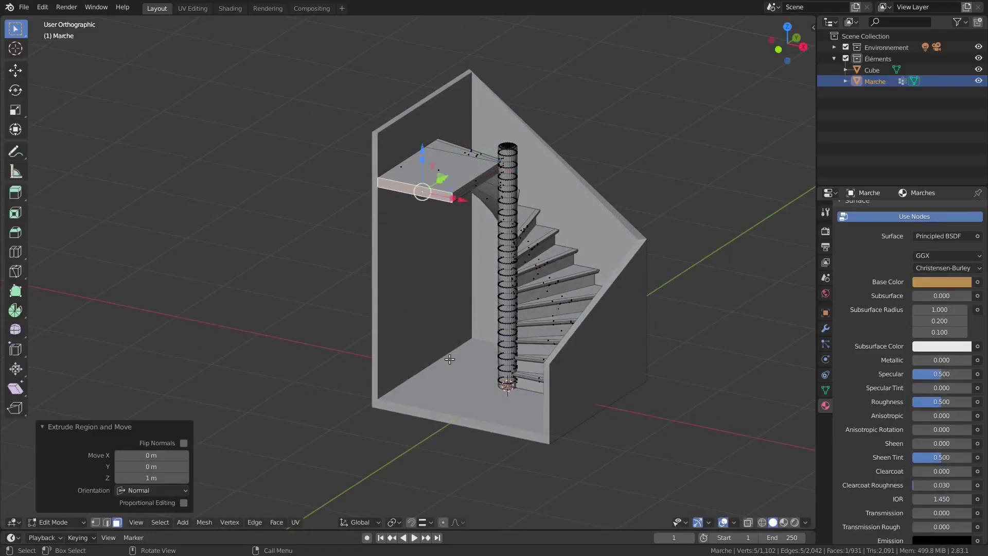
- Raise the top end of the central post by 0.3 m along Z, using X-ray display to select it and turning X-ray off again
scroll(450, 348, "down", 3)
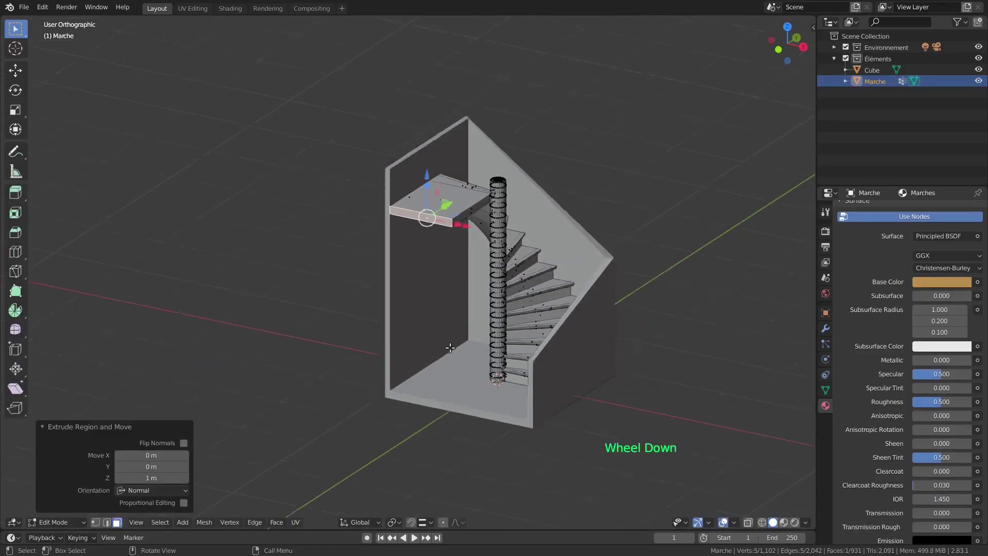
scroll(451, 348, "up", 3)
middle_click_drag(451, 348, 483, 357)
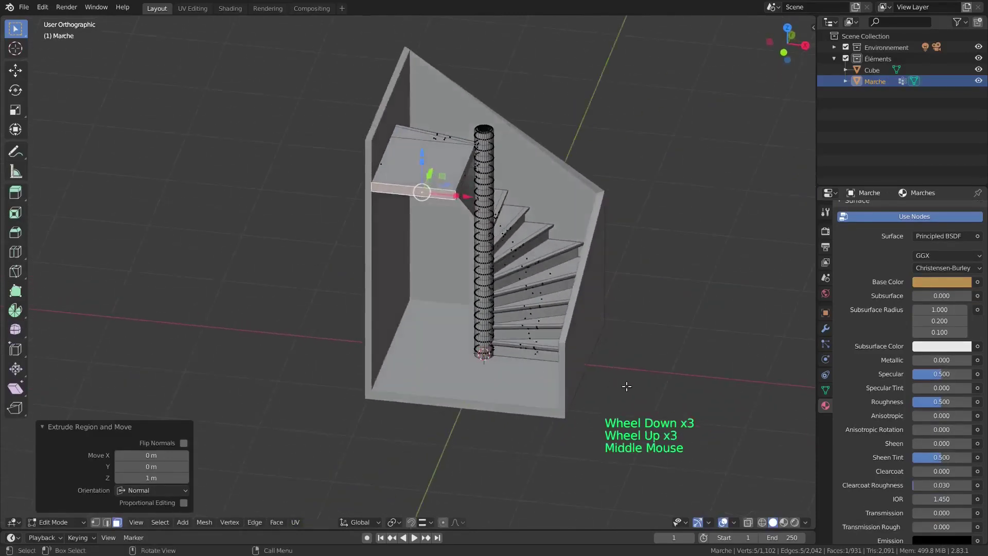
left_click(748, 522)
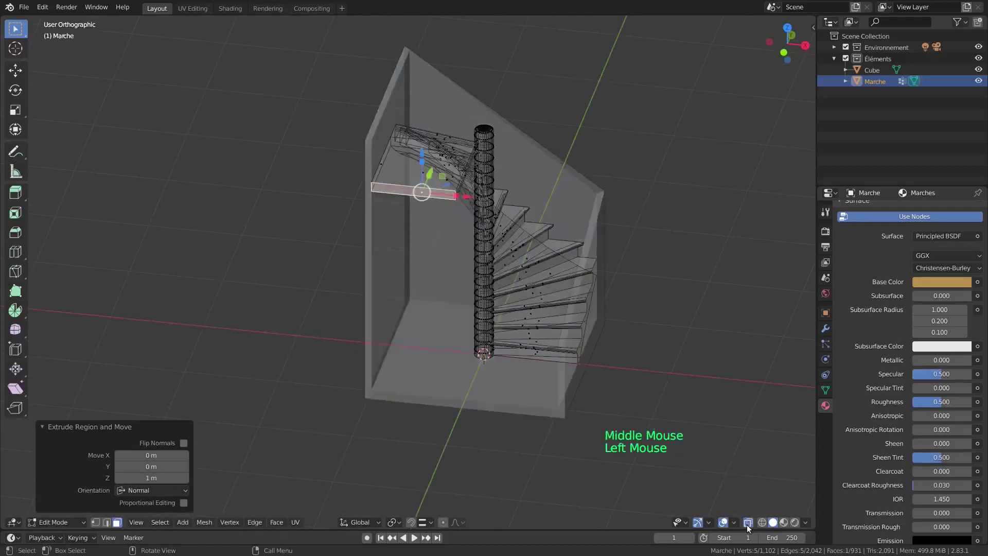
scroll(455, 192, "down", 2)
scroll(463, 170, "up", 6)
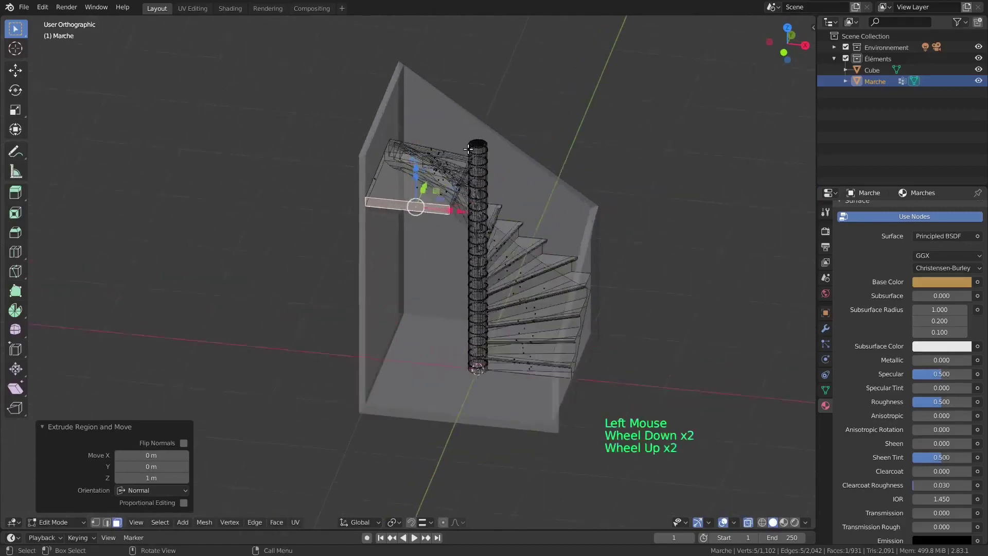
middle_click_drag(471, 155, 488, 146)
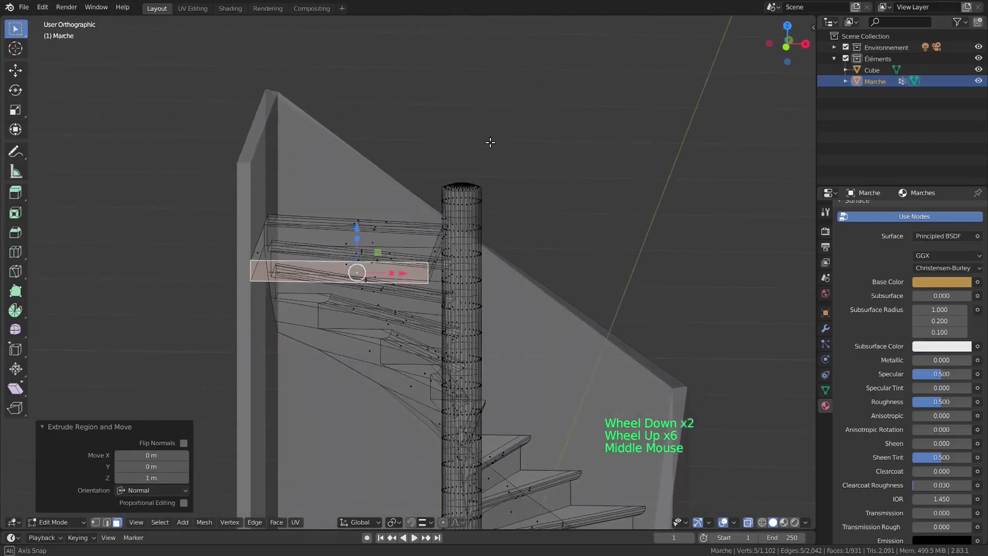
left_click_drag(418, 158, 514, 194)
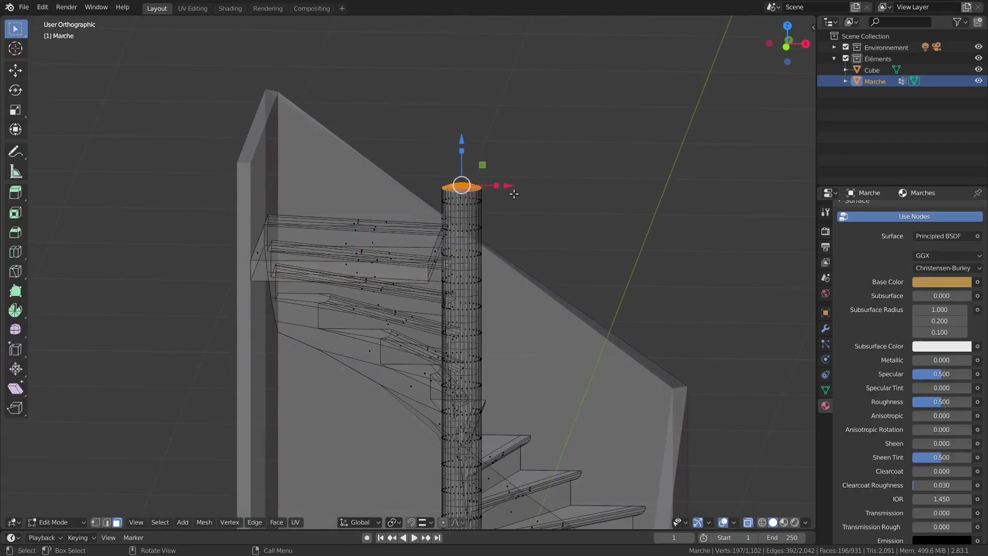
key("g")
key("z")
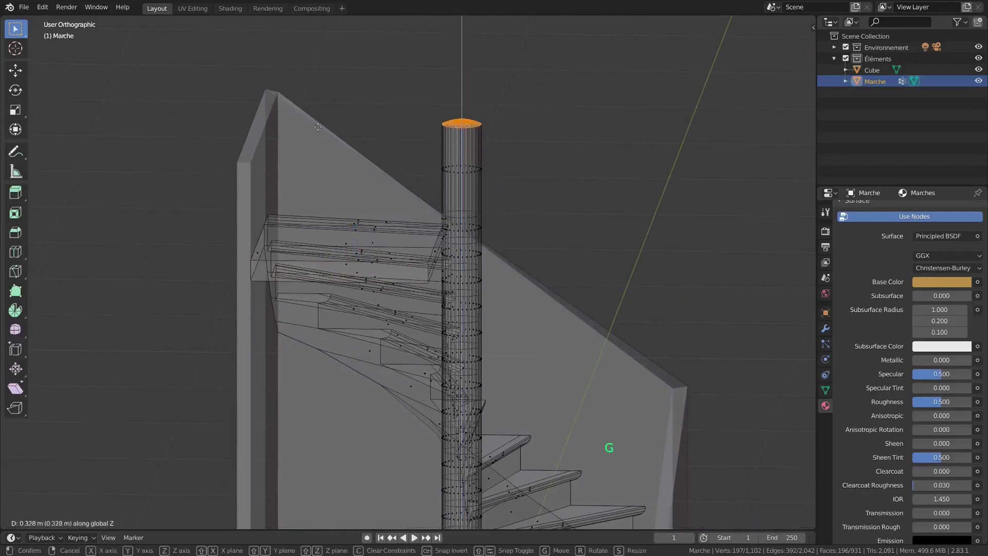
key("ctrl")
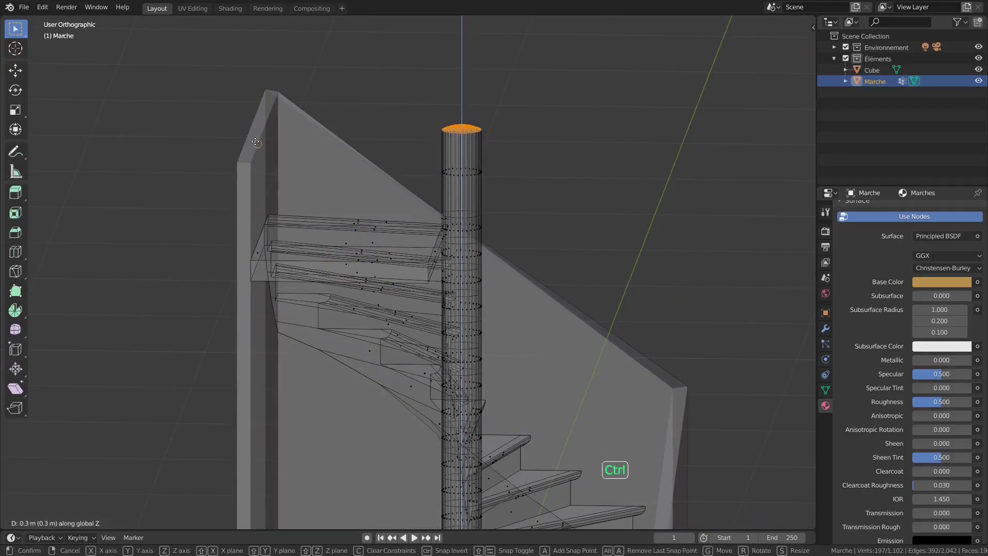
left_click(256, 142)
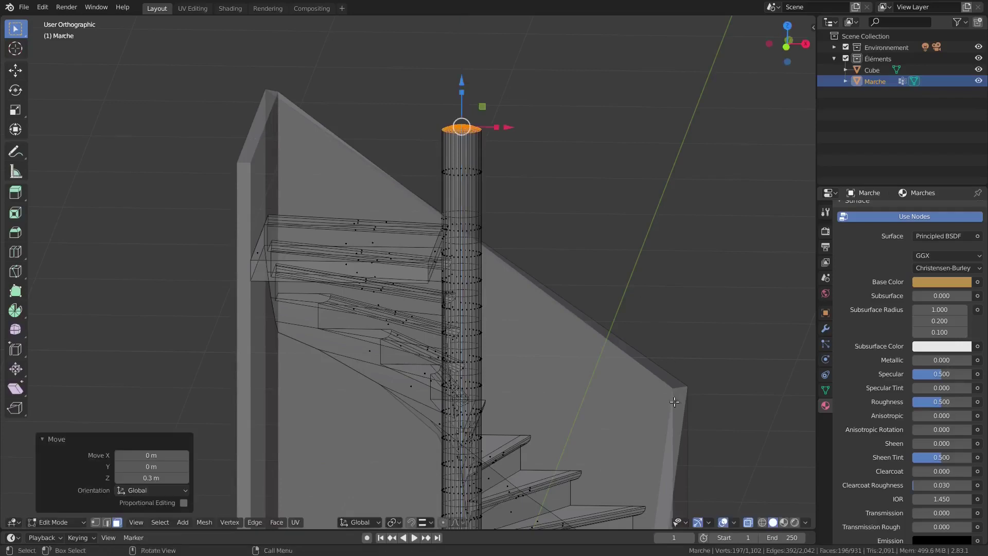
left_click(748, 522)
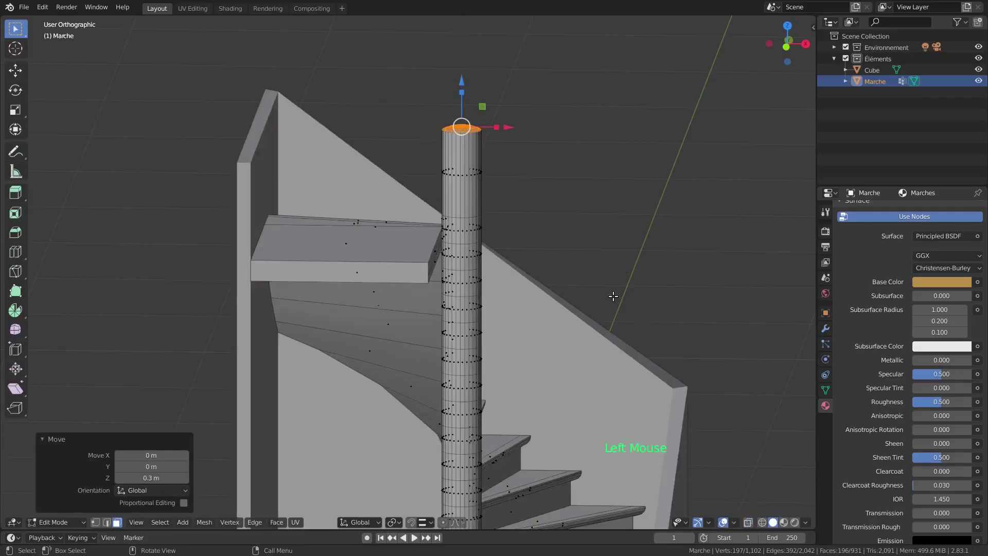
- Return to Object Mode, deselect everything, and inspect the staircase and enclosure in Material Preview shading
scroll(614, 296, "down", 4)
middle_click_drag(585, 337, 572, 286, "shift")
key("Tab")
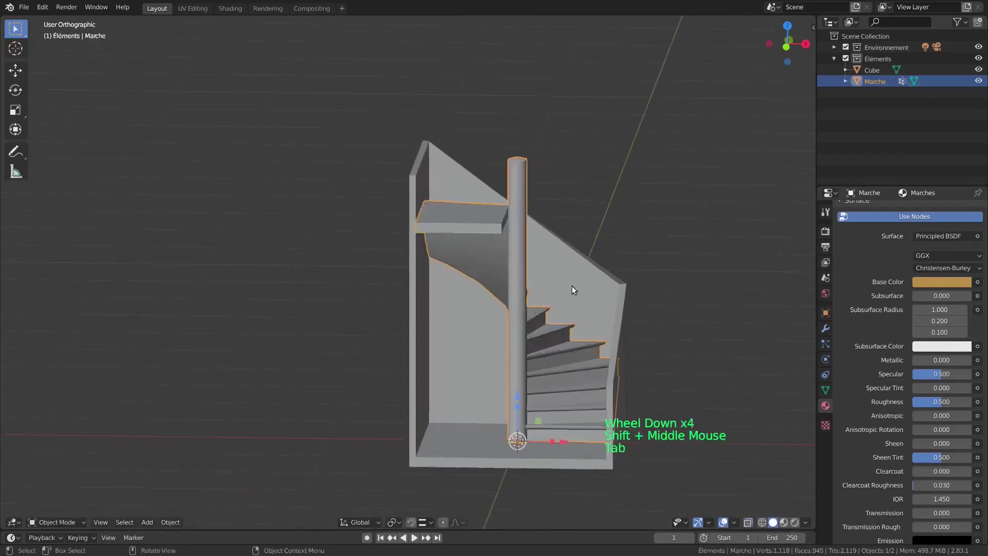
middle_click_drag(694, 334, 669, 337)
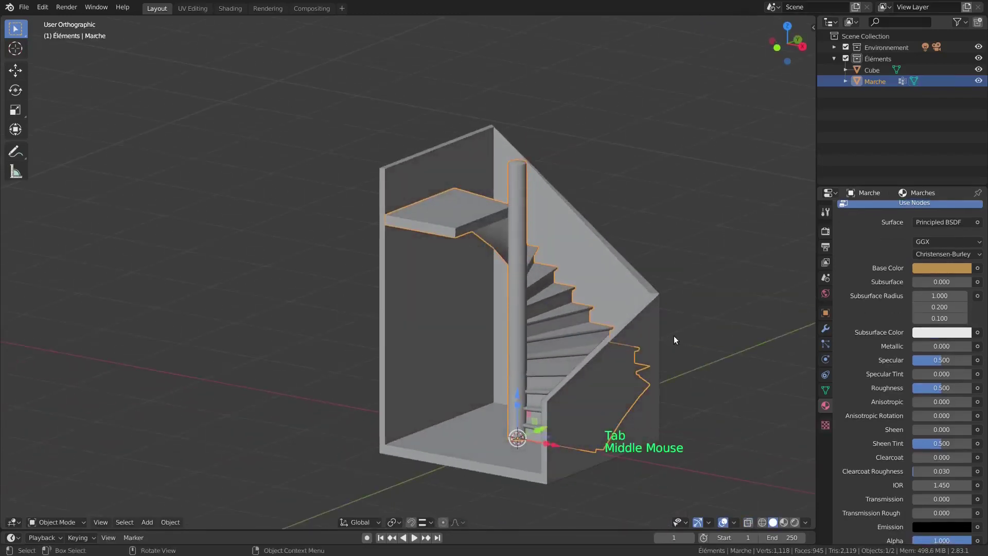
left_click(784, 522)
middle_click_drag(421, 288, 395, 269)
left_click(332, 227)
middle_click_drag(489, 287, 400, 223)
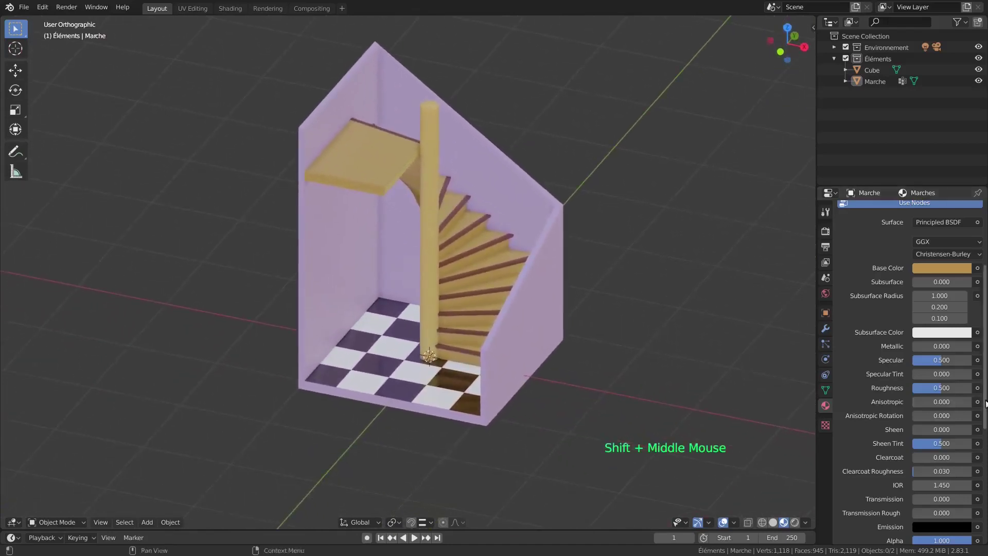